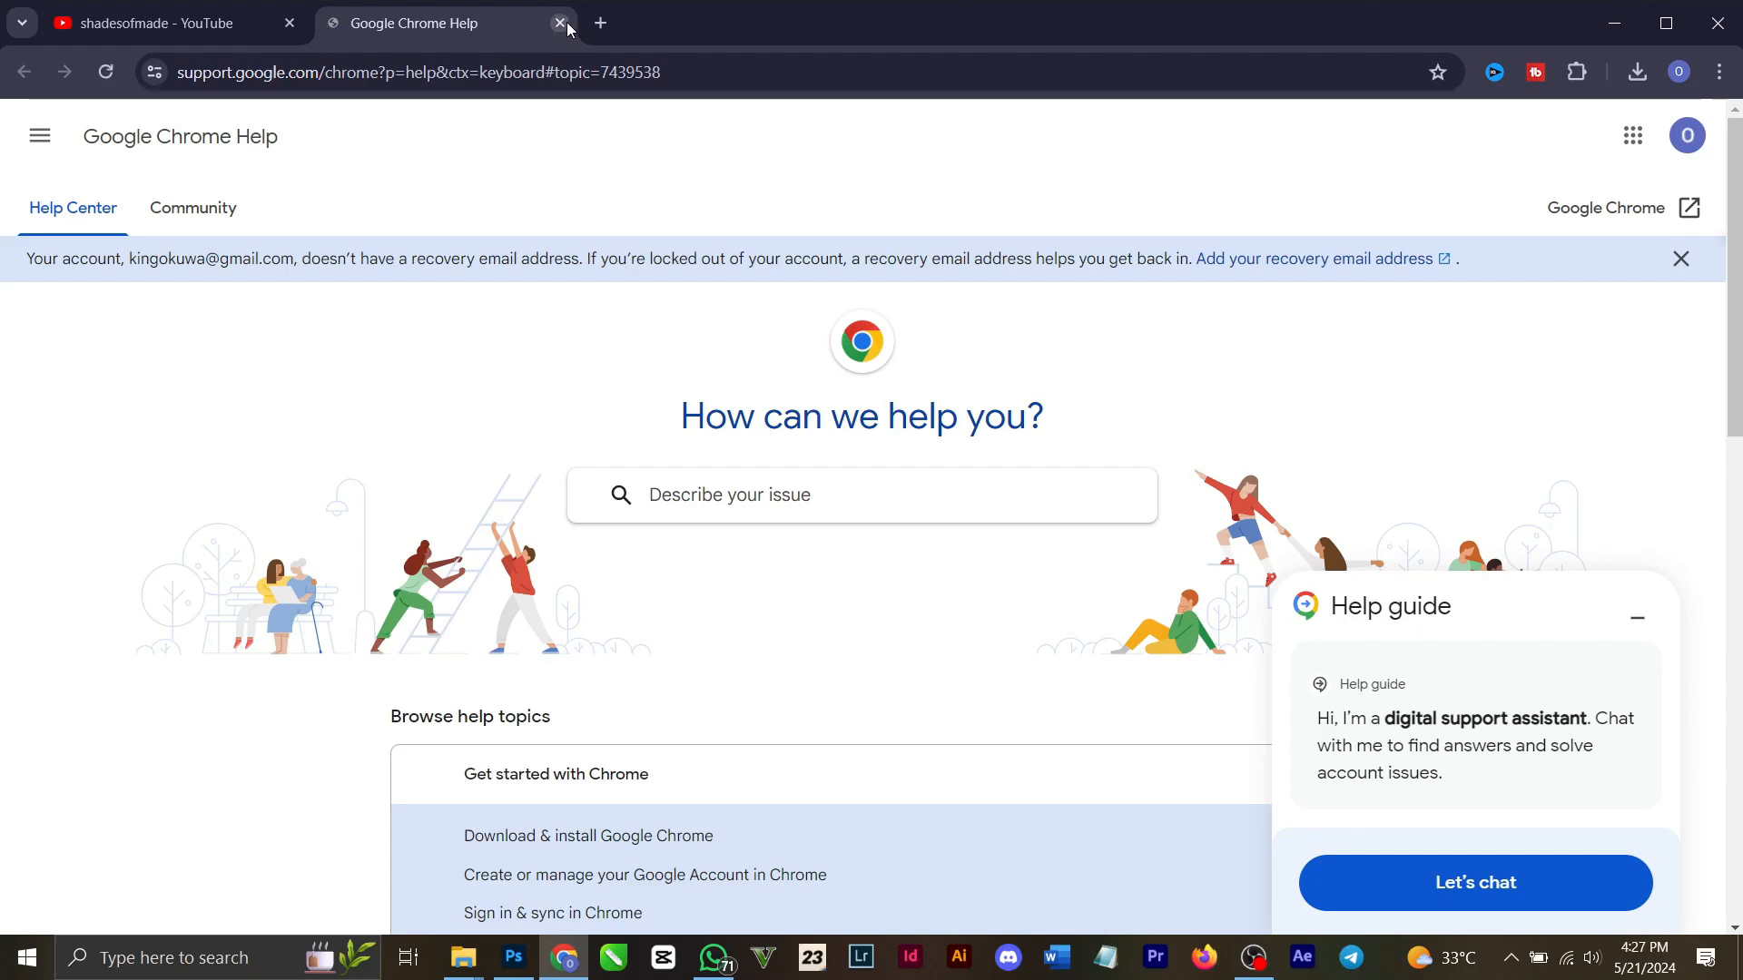
Close the Google Chrome Help tab and view the header of the shadesofmade YouTube channel page.
left_click(560, 23)
mouse_move(735, 426)
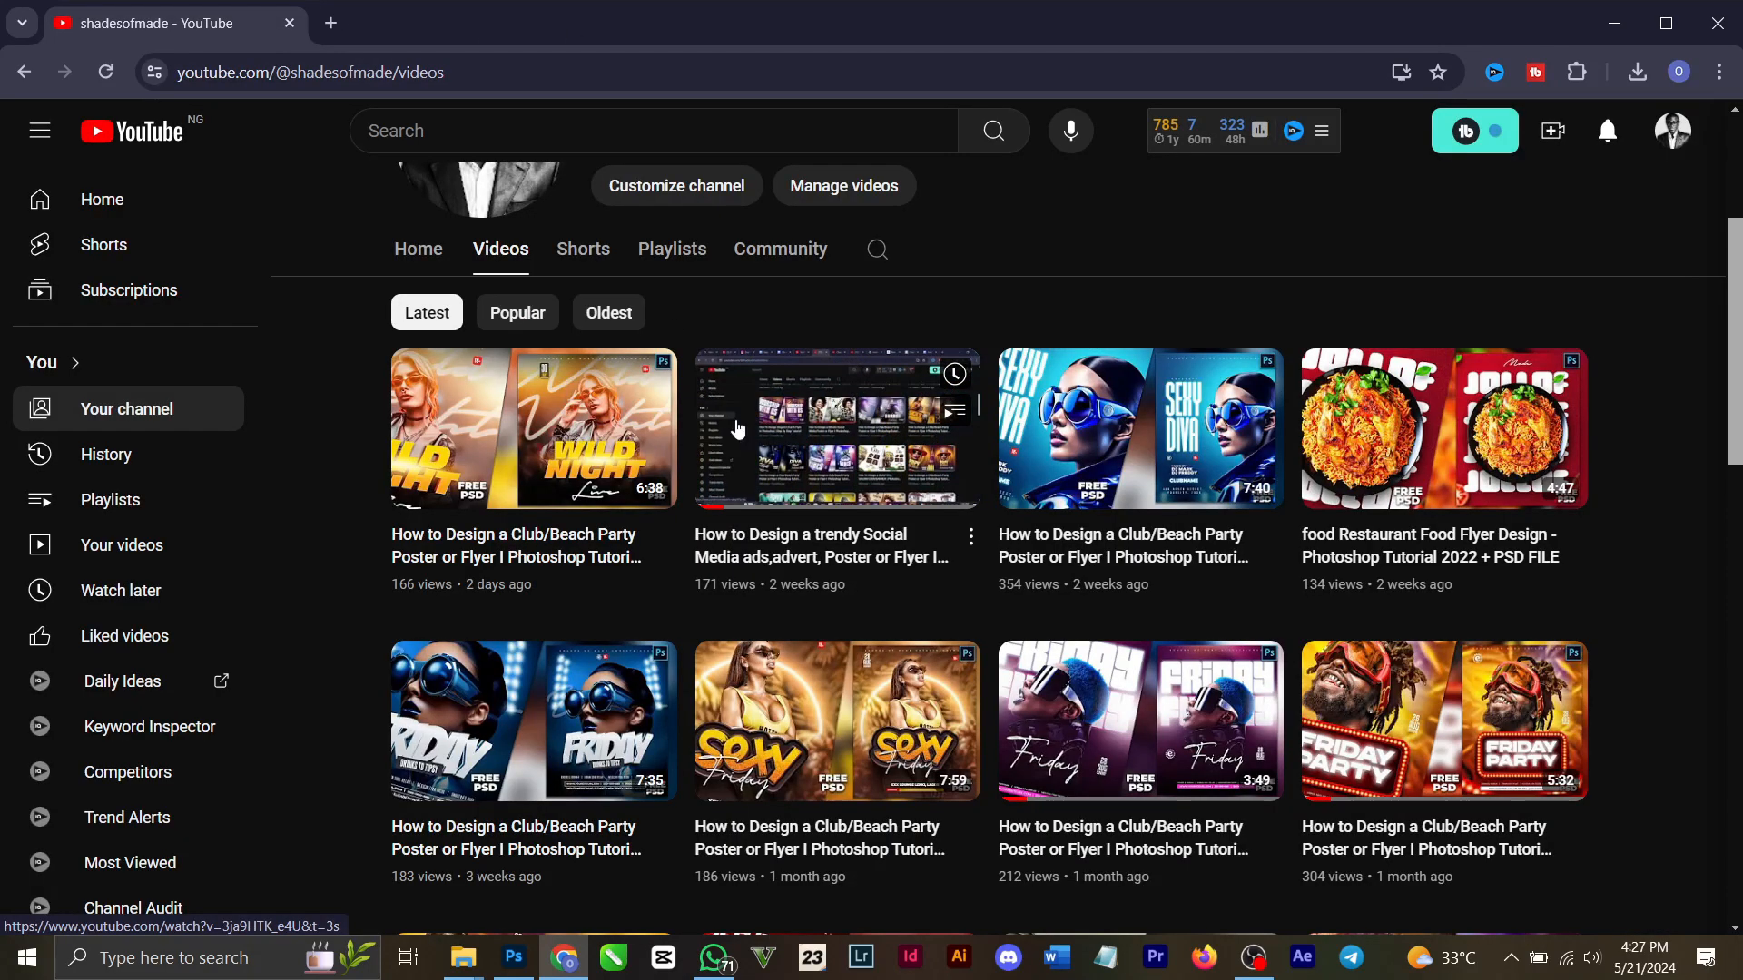
scroll(717, 404, "up", 4)
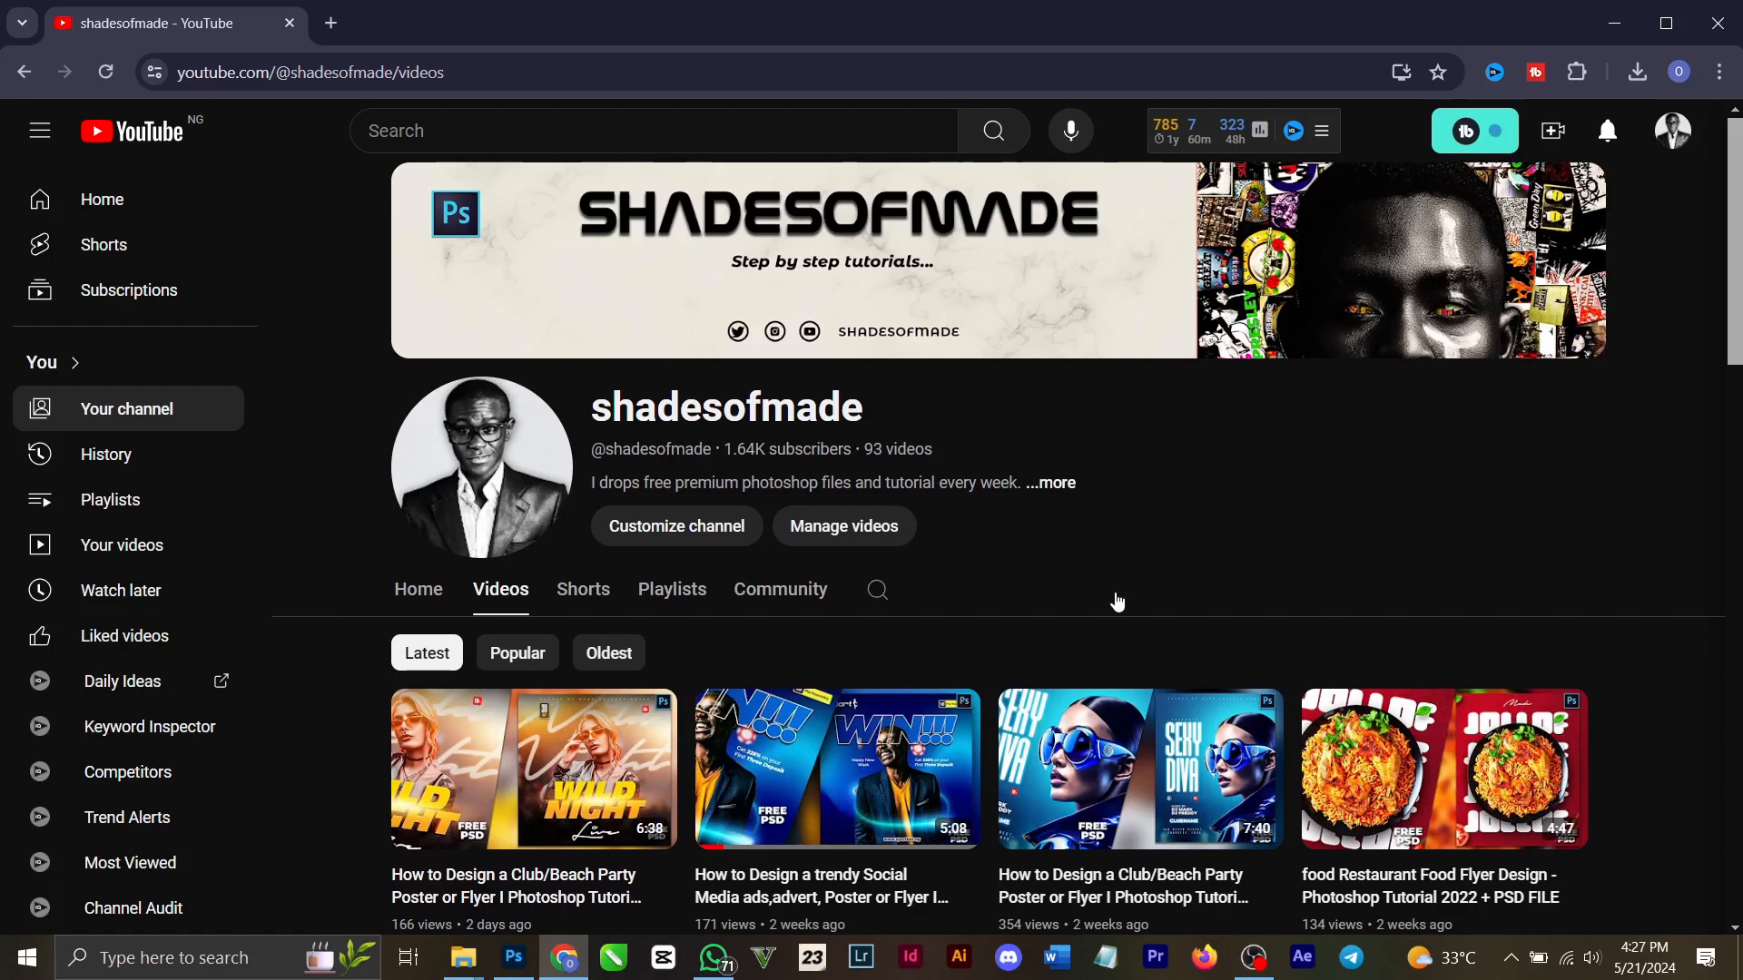
Switch to Photoshop and look over the open sunday pink.psd and magic friday red.psd flyer designs.
left_click(512, 956)
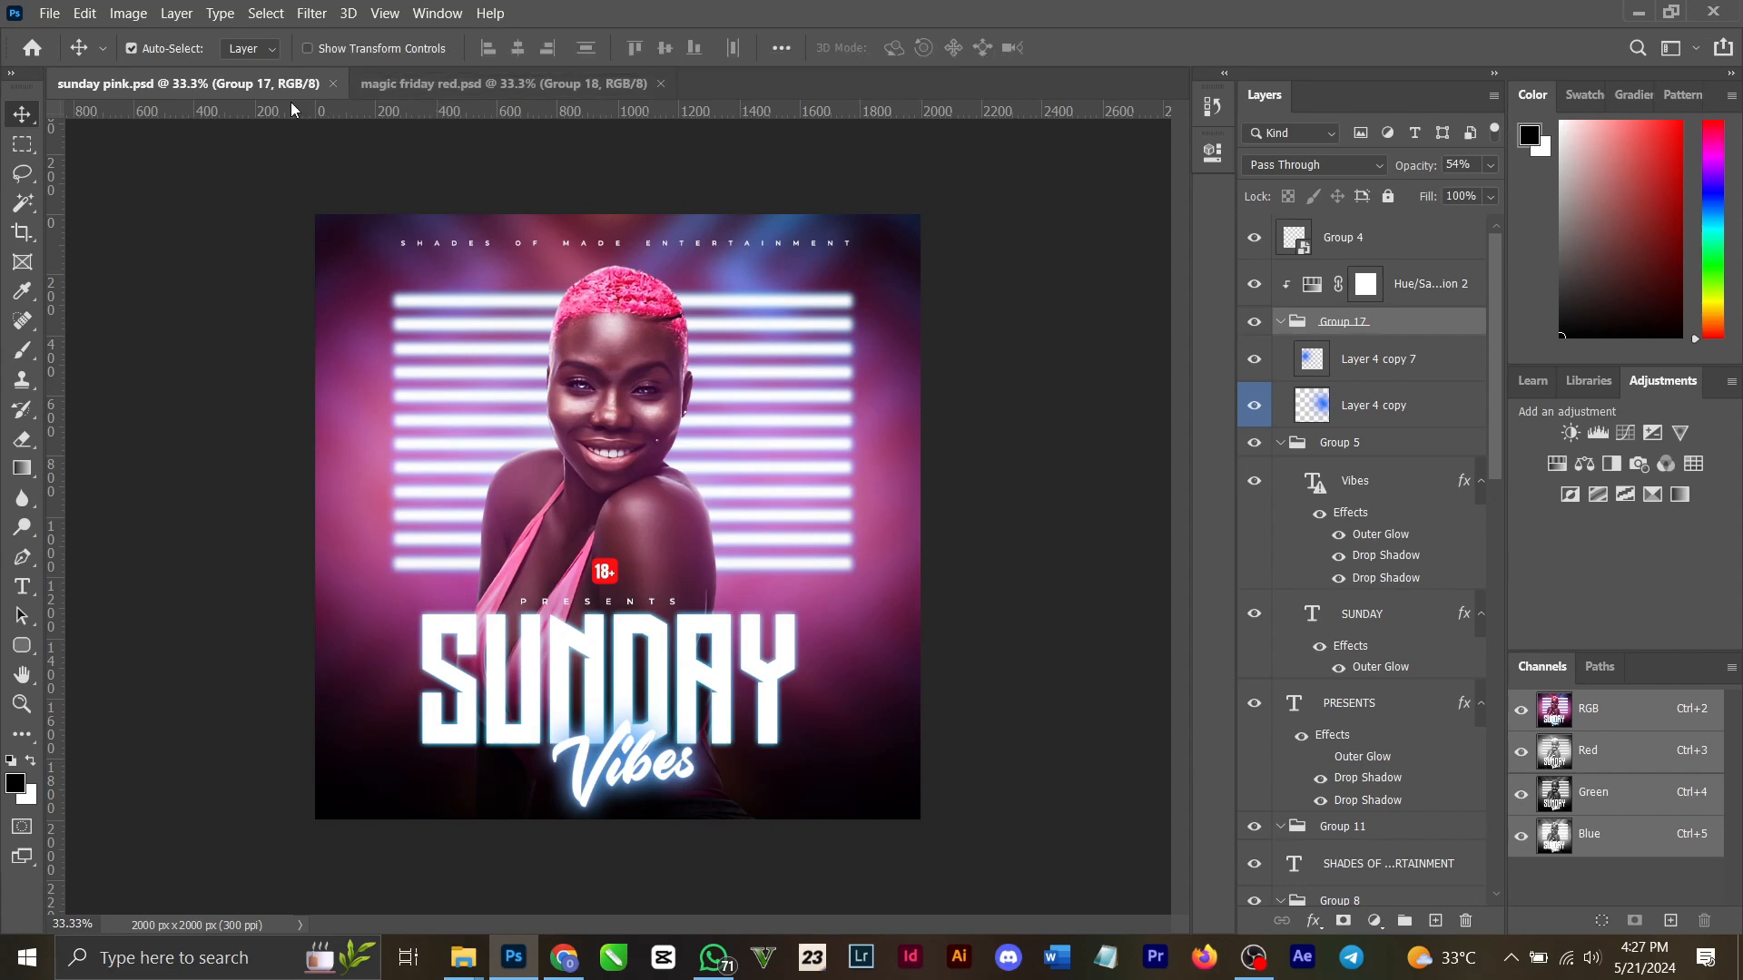
left_click(416, 85)
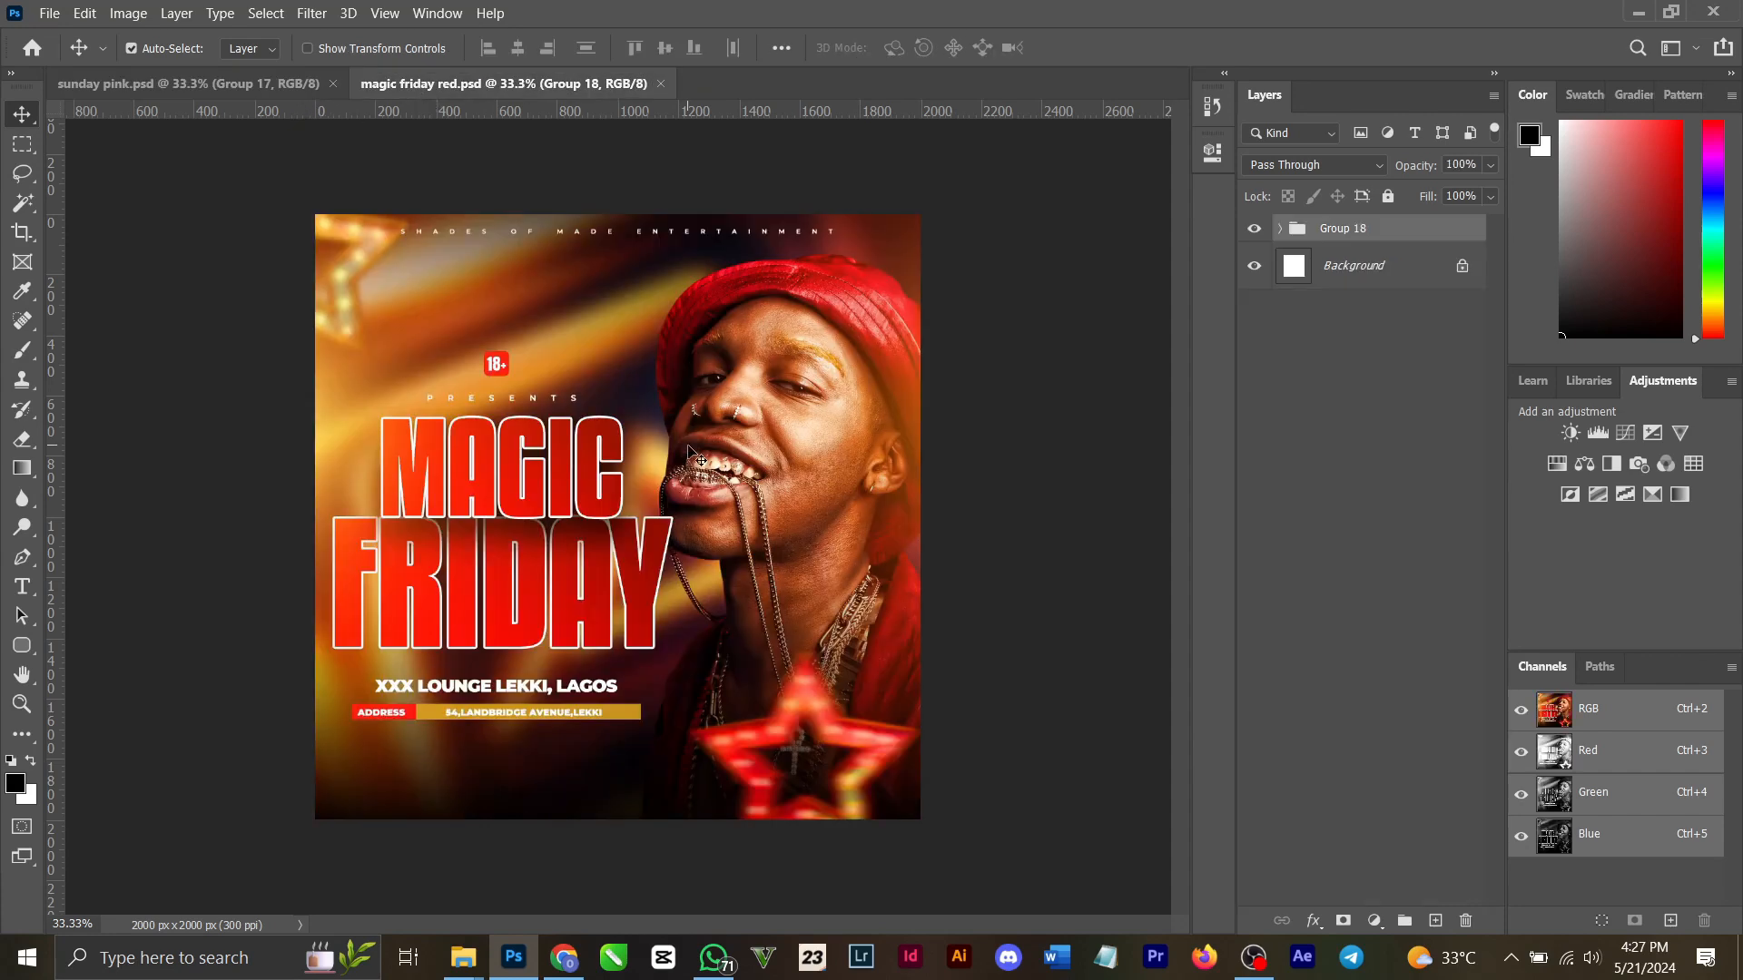
left_click(201, 84)
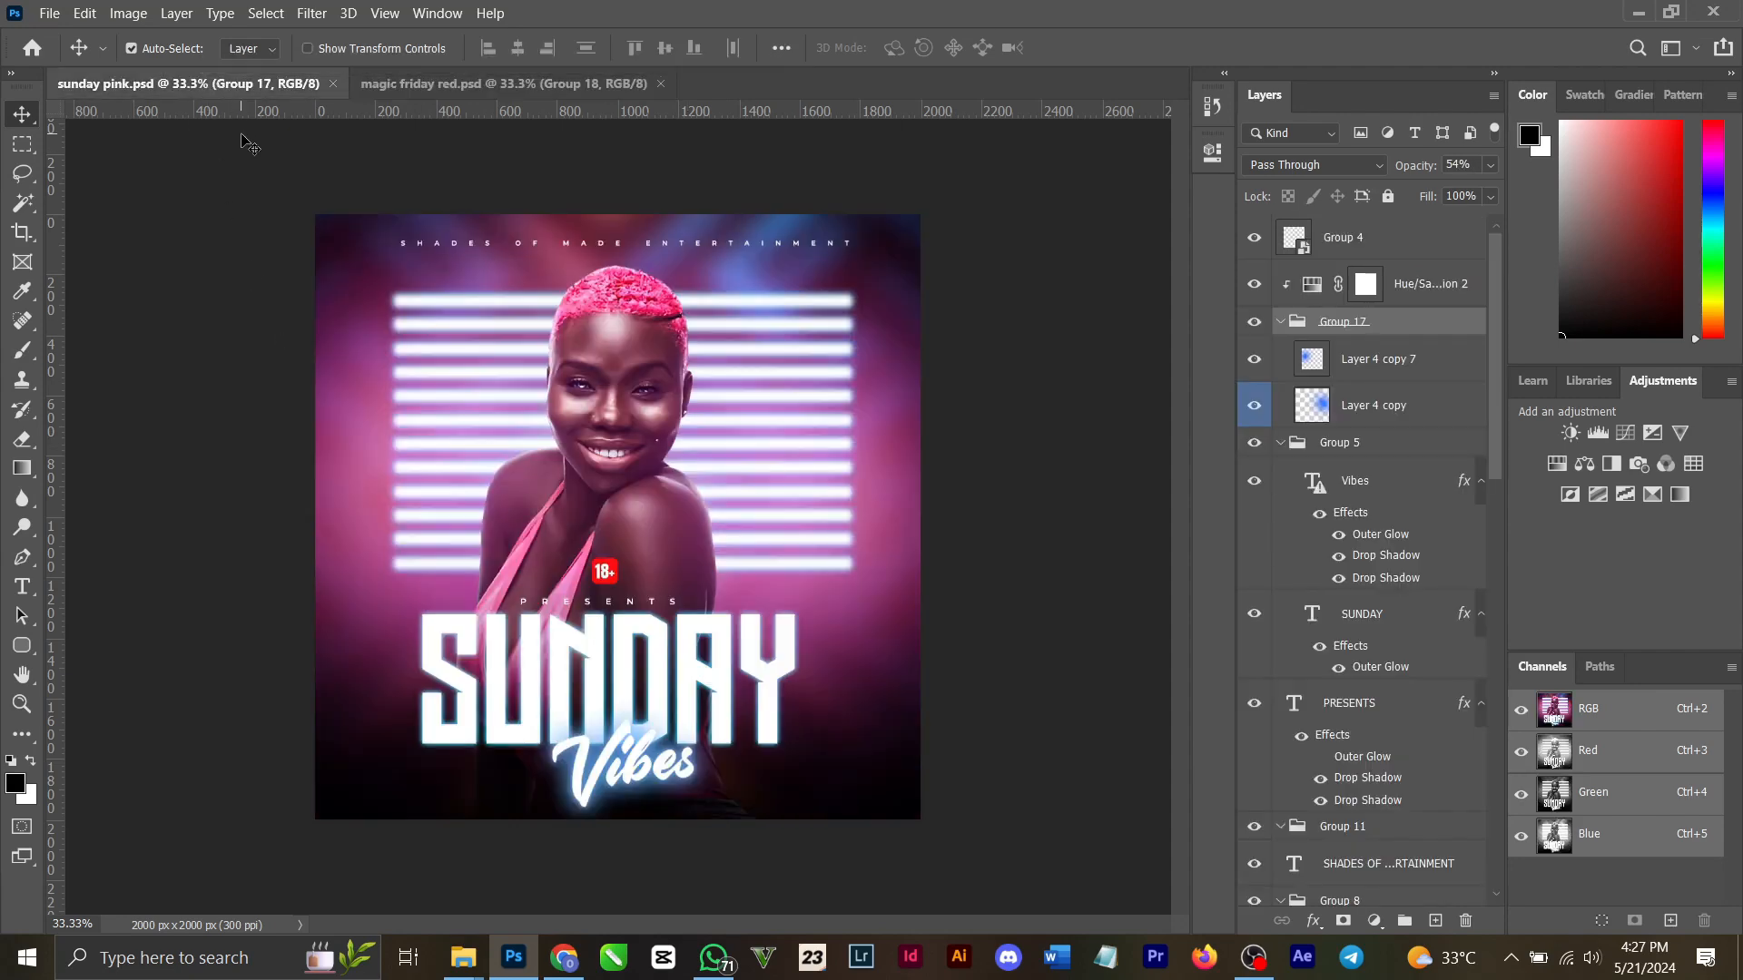
Switch to Chrome and browse the shadesofmade channel's list of uploaded flyer design videos.
mouse_move(462, 944)
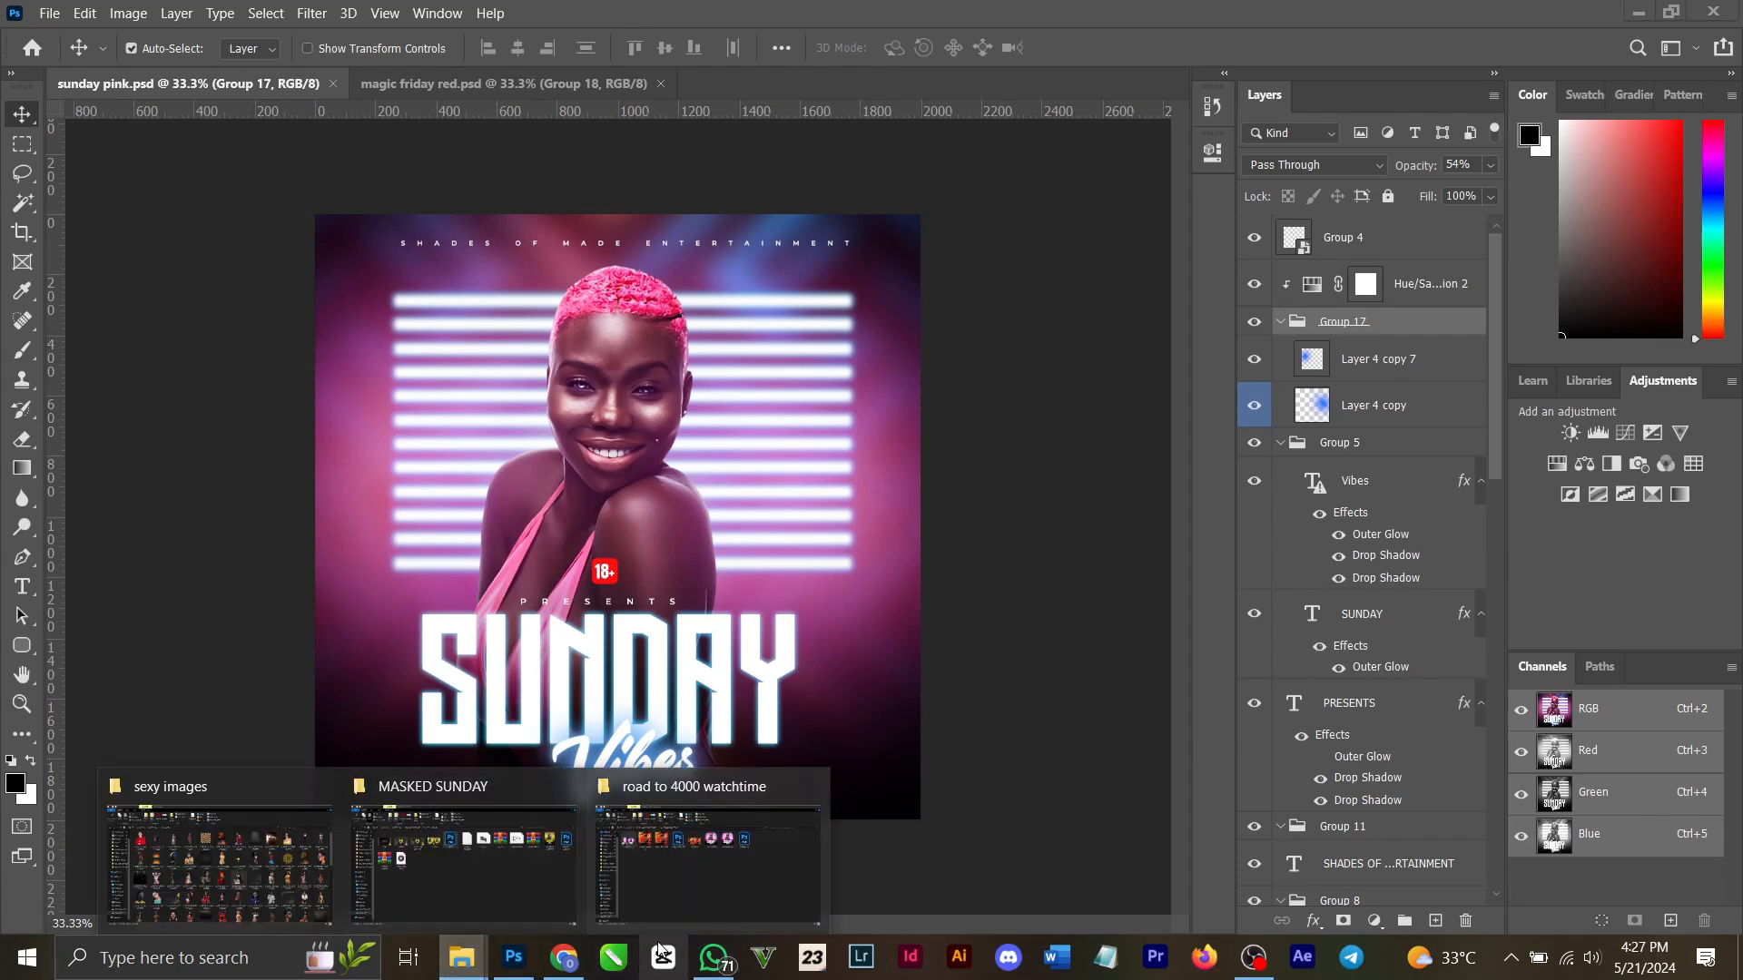
left_click(571, 965)
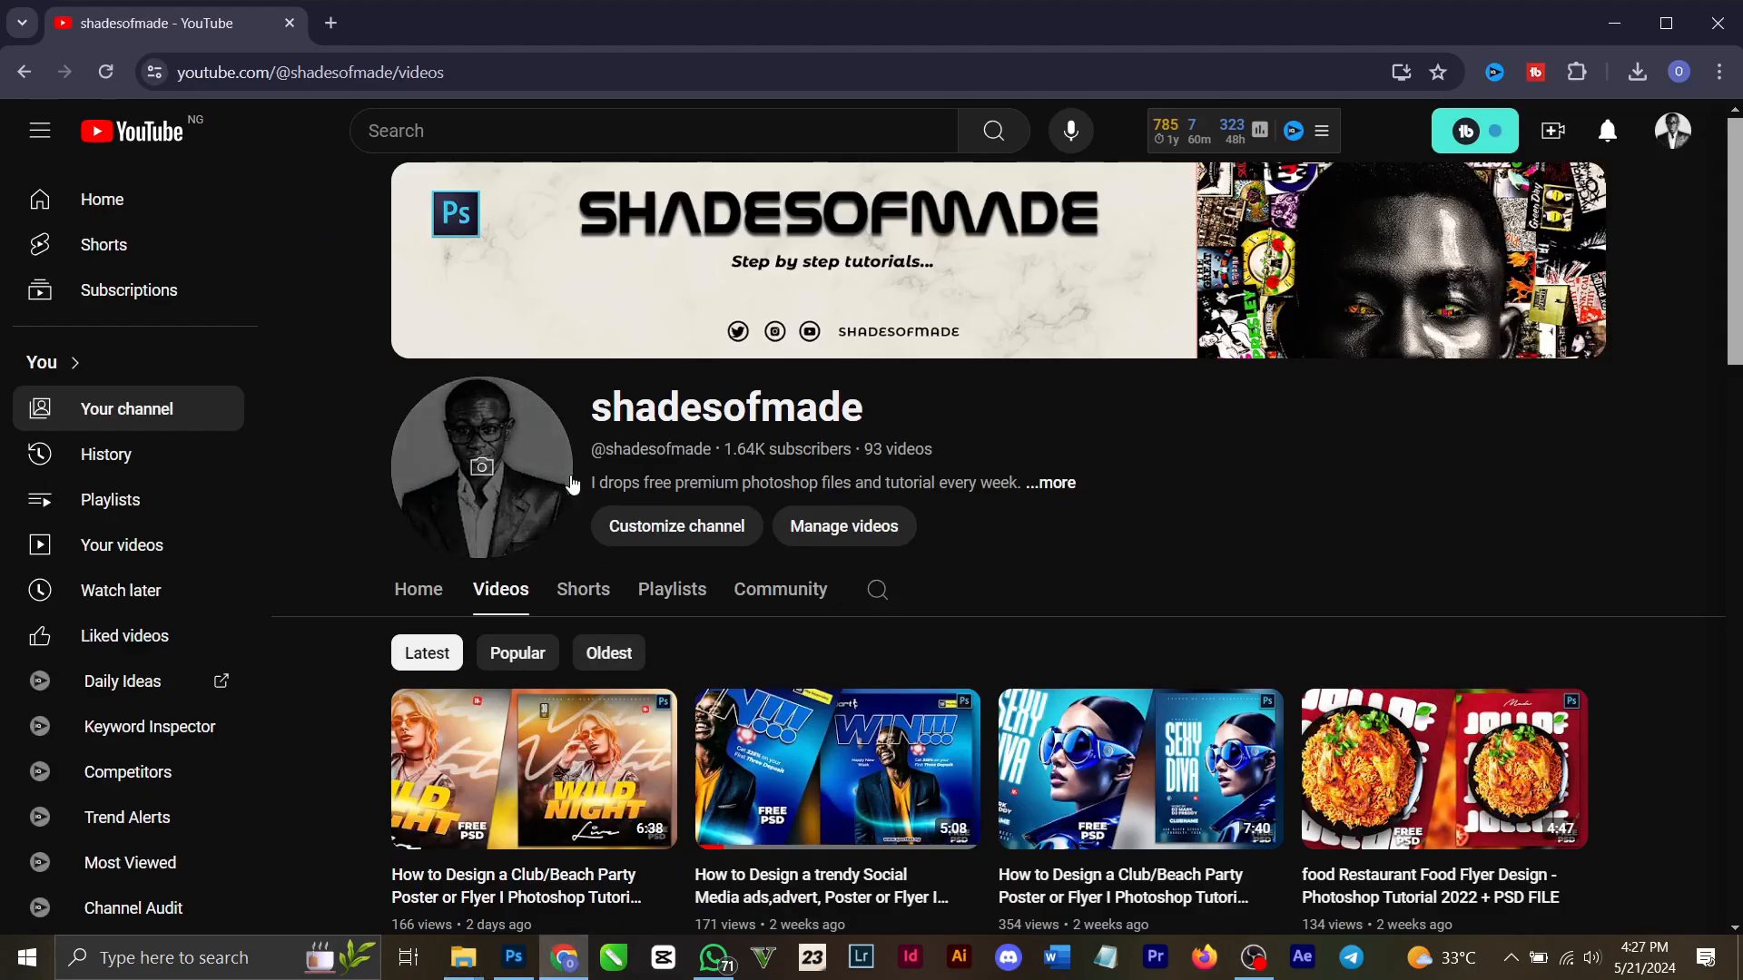
scroll(1070, 717, "down", 4)
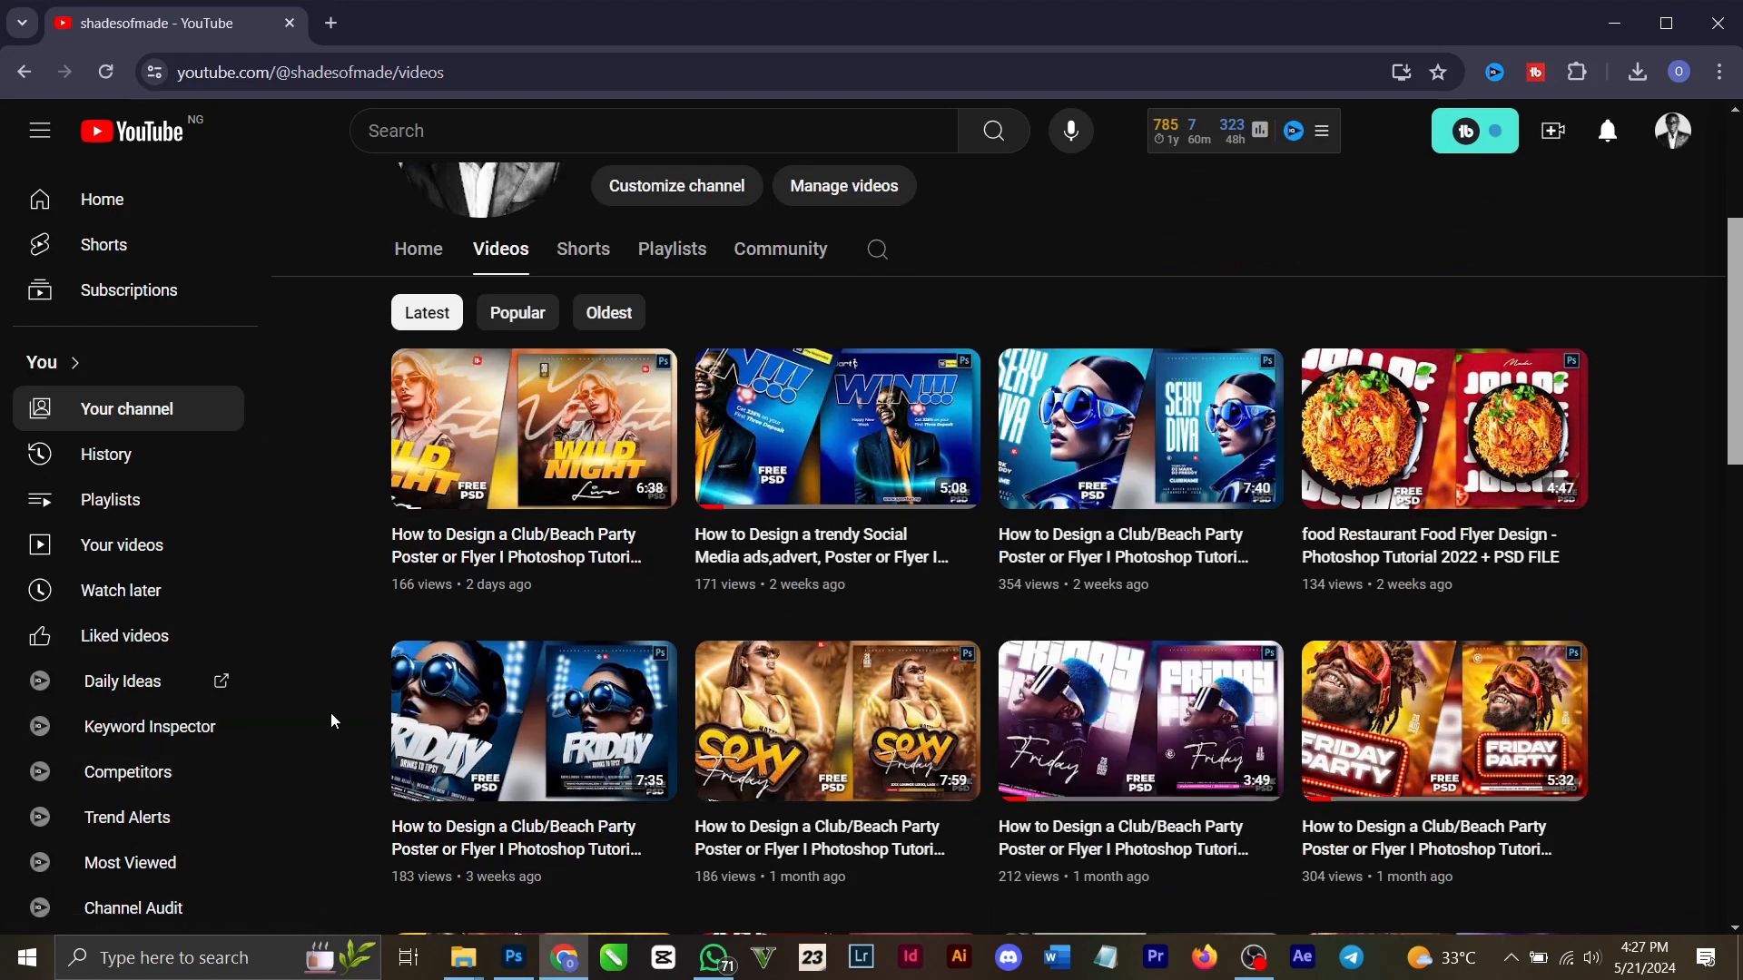
scroll(817, 716, "down", 6)
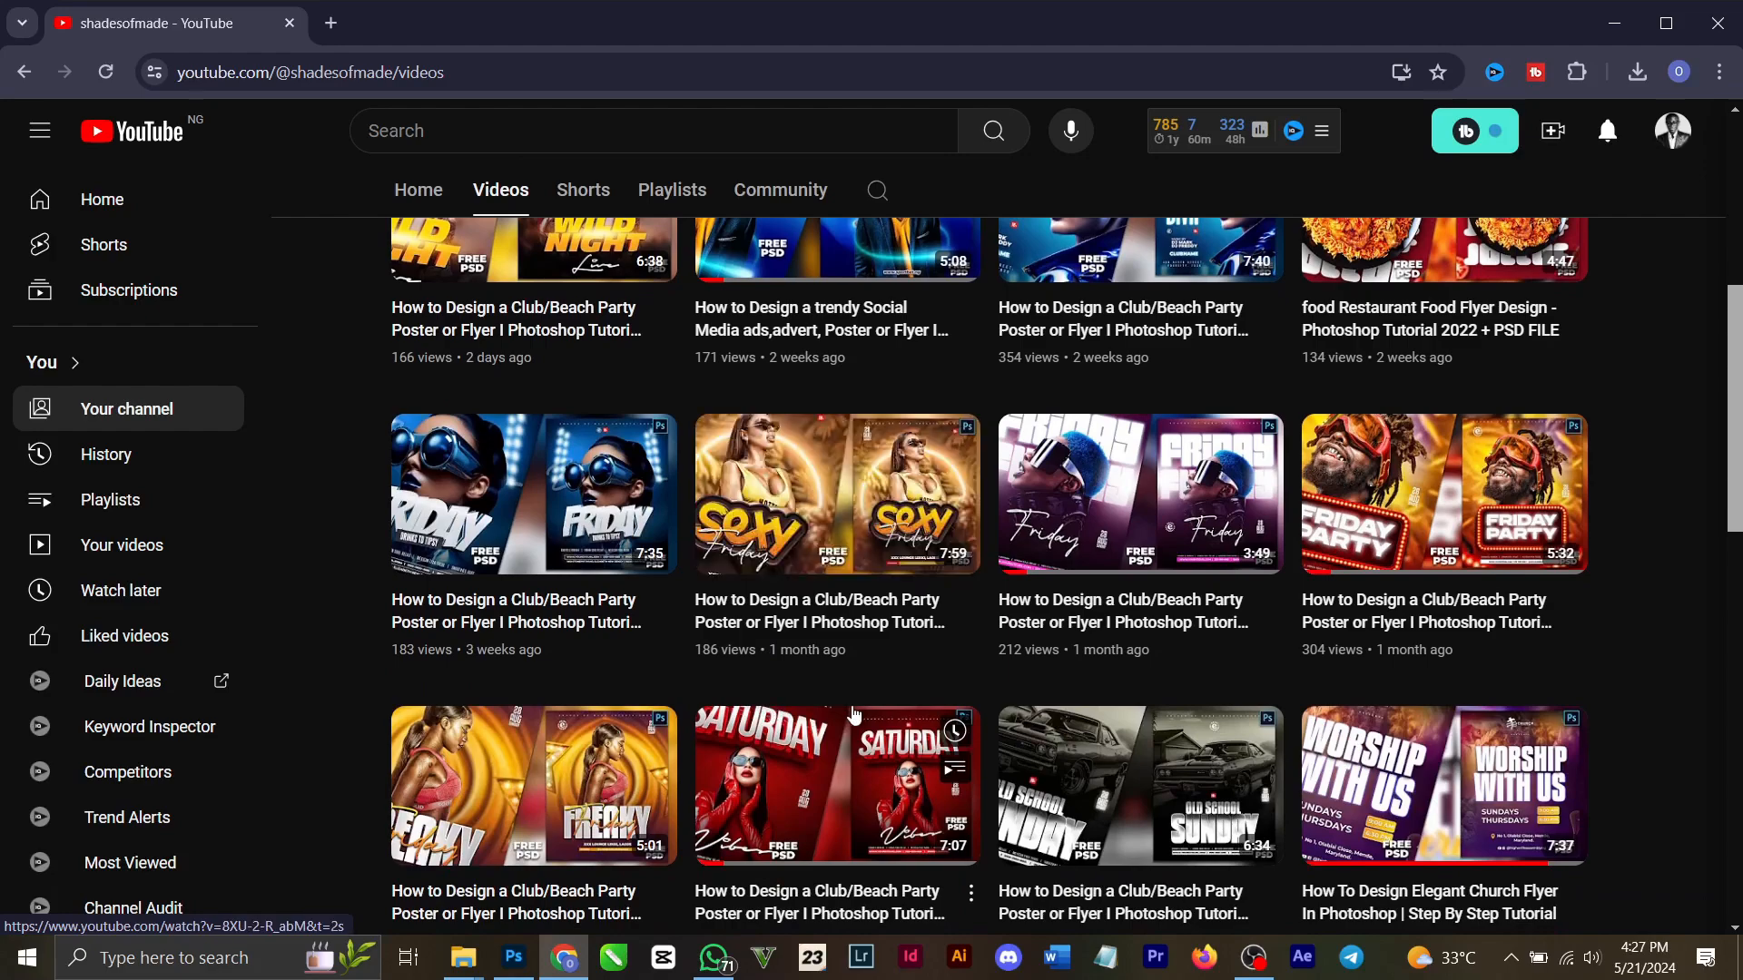
scroll(857, 717, "down", 9)
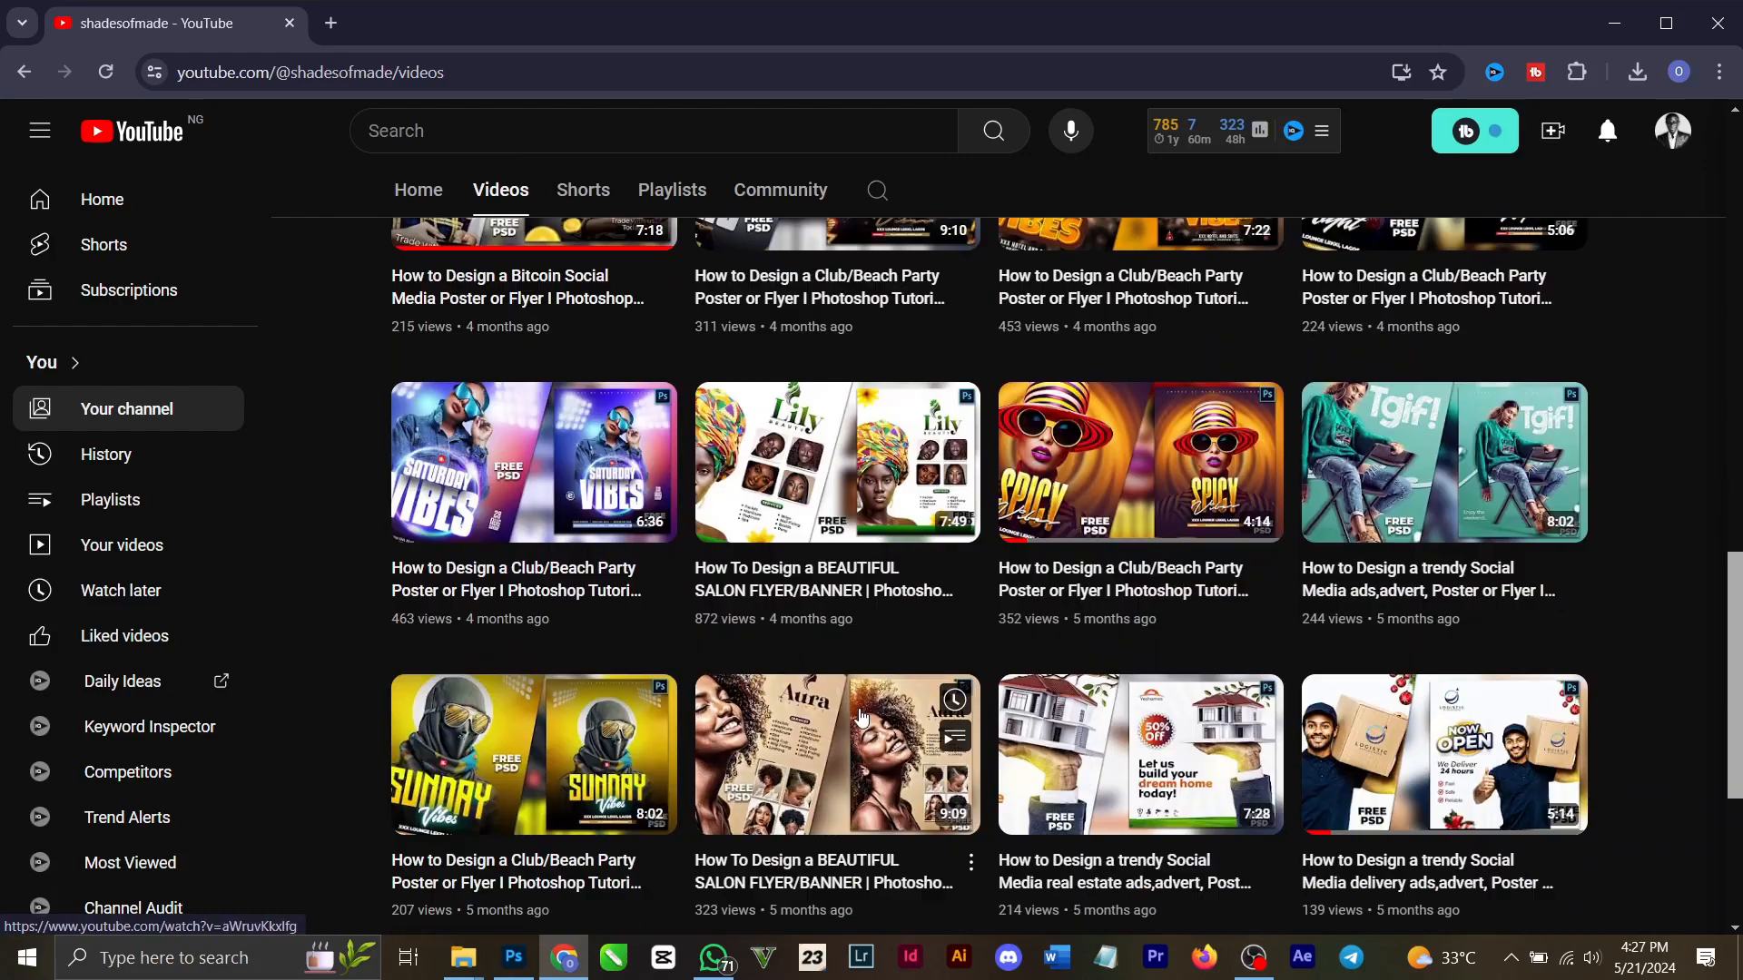
scroll(861, 719, "down", 7)
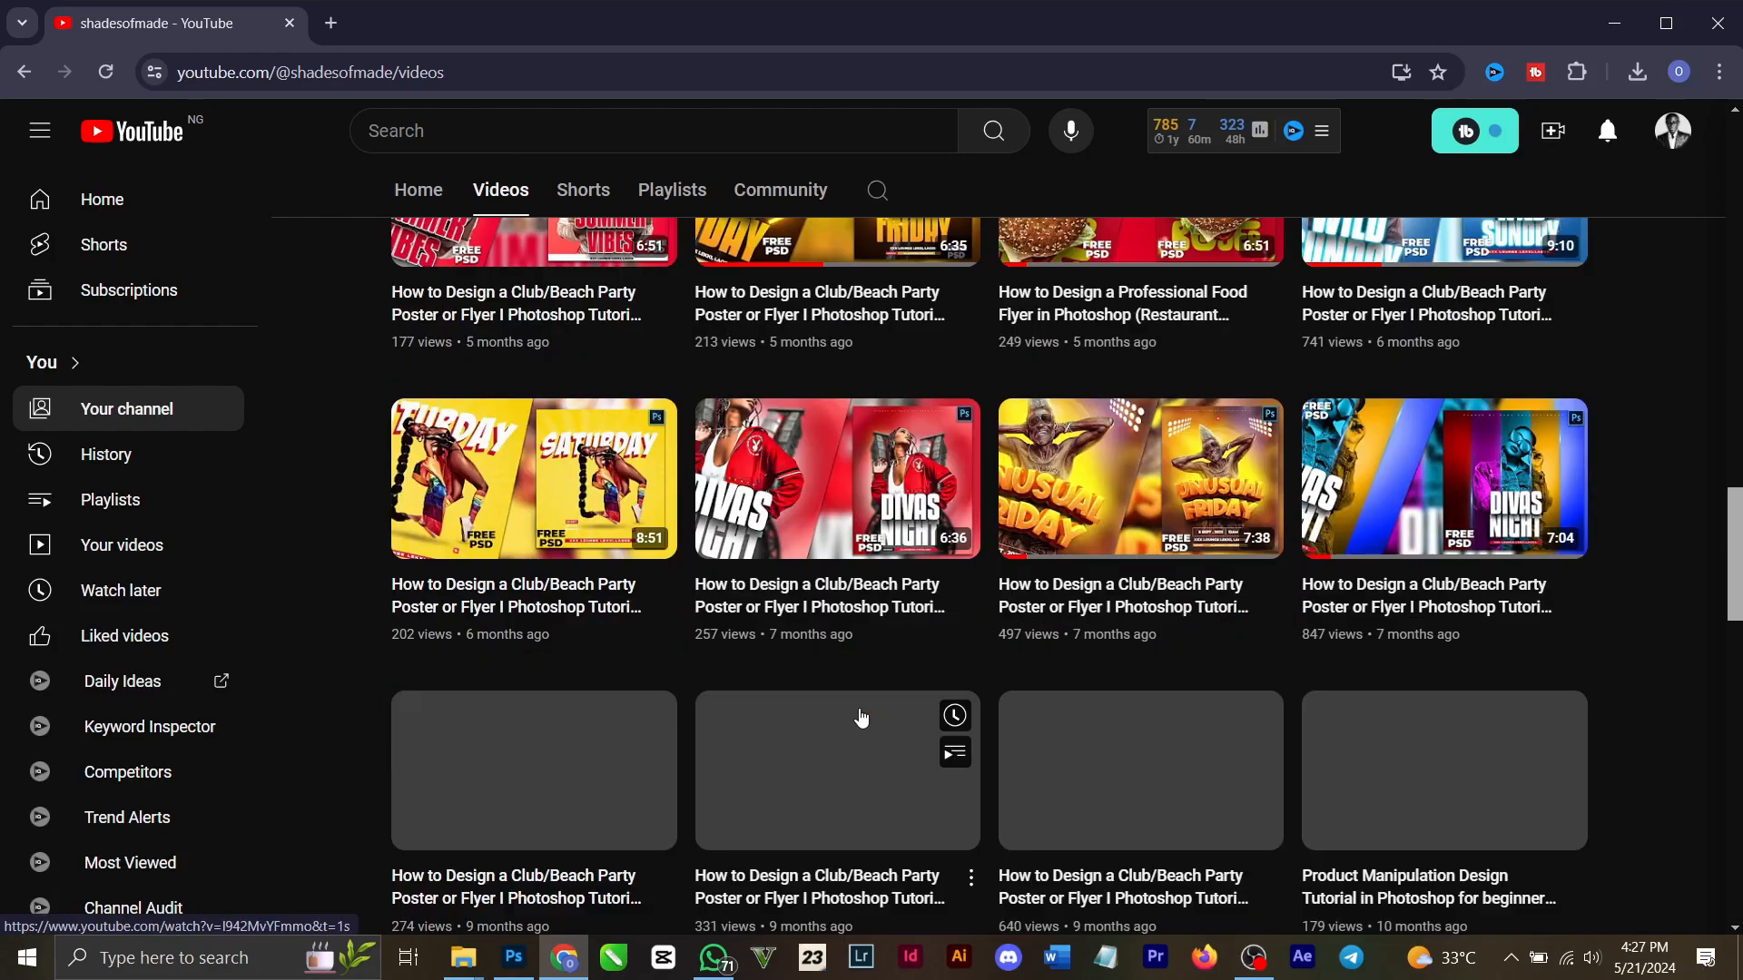
scroll(1090, 720, "down", 9)
scroll(1089, 717, "up", 20)
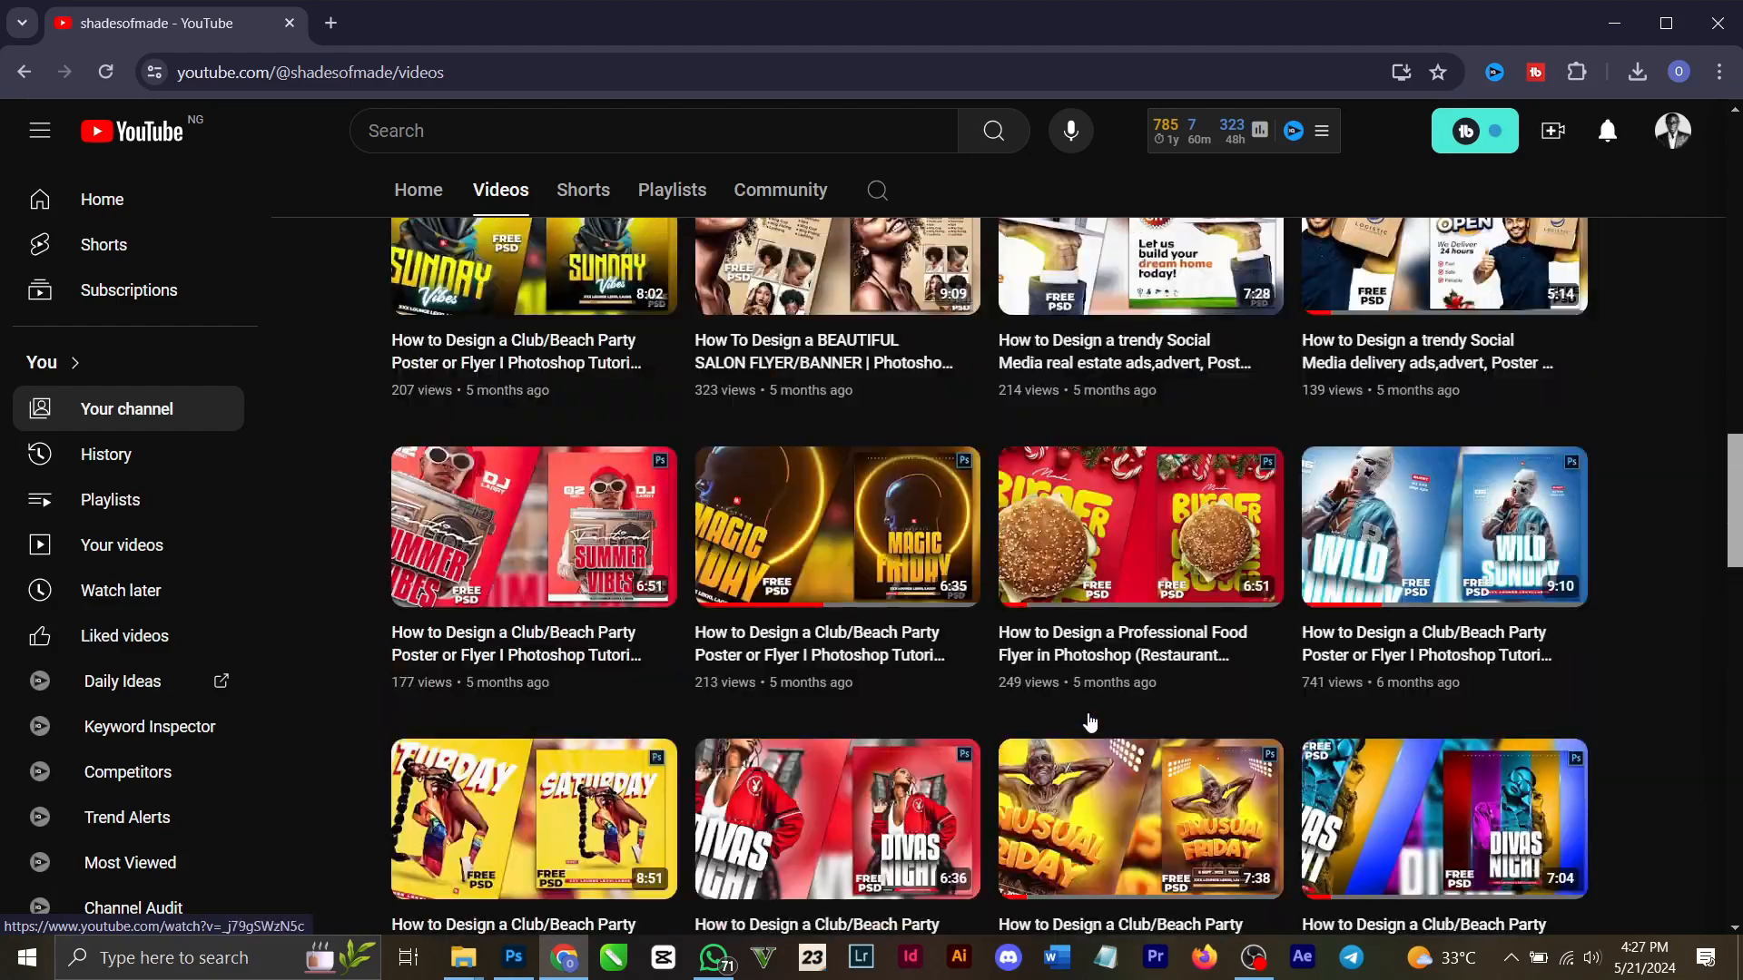
scroll(1085, 701, "up", 8)
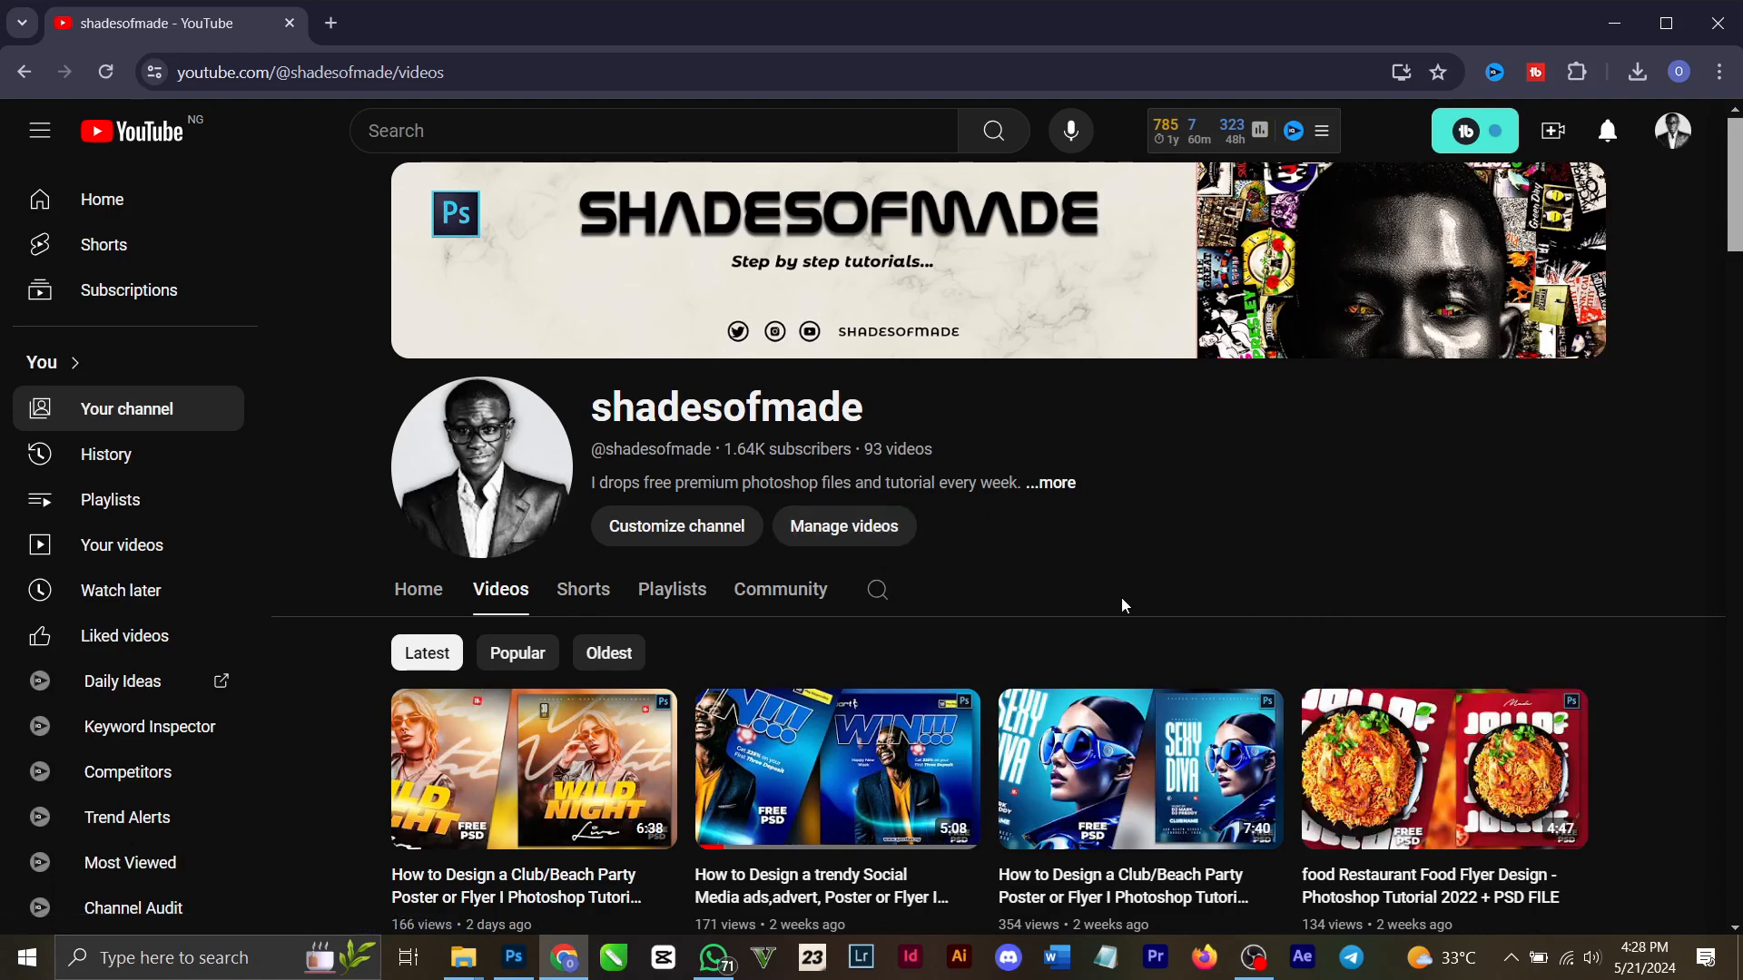
scroll(1122, 599, "down", 2)
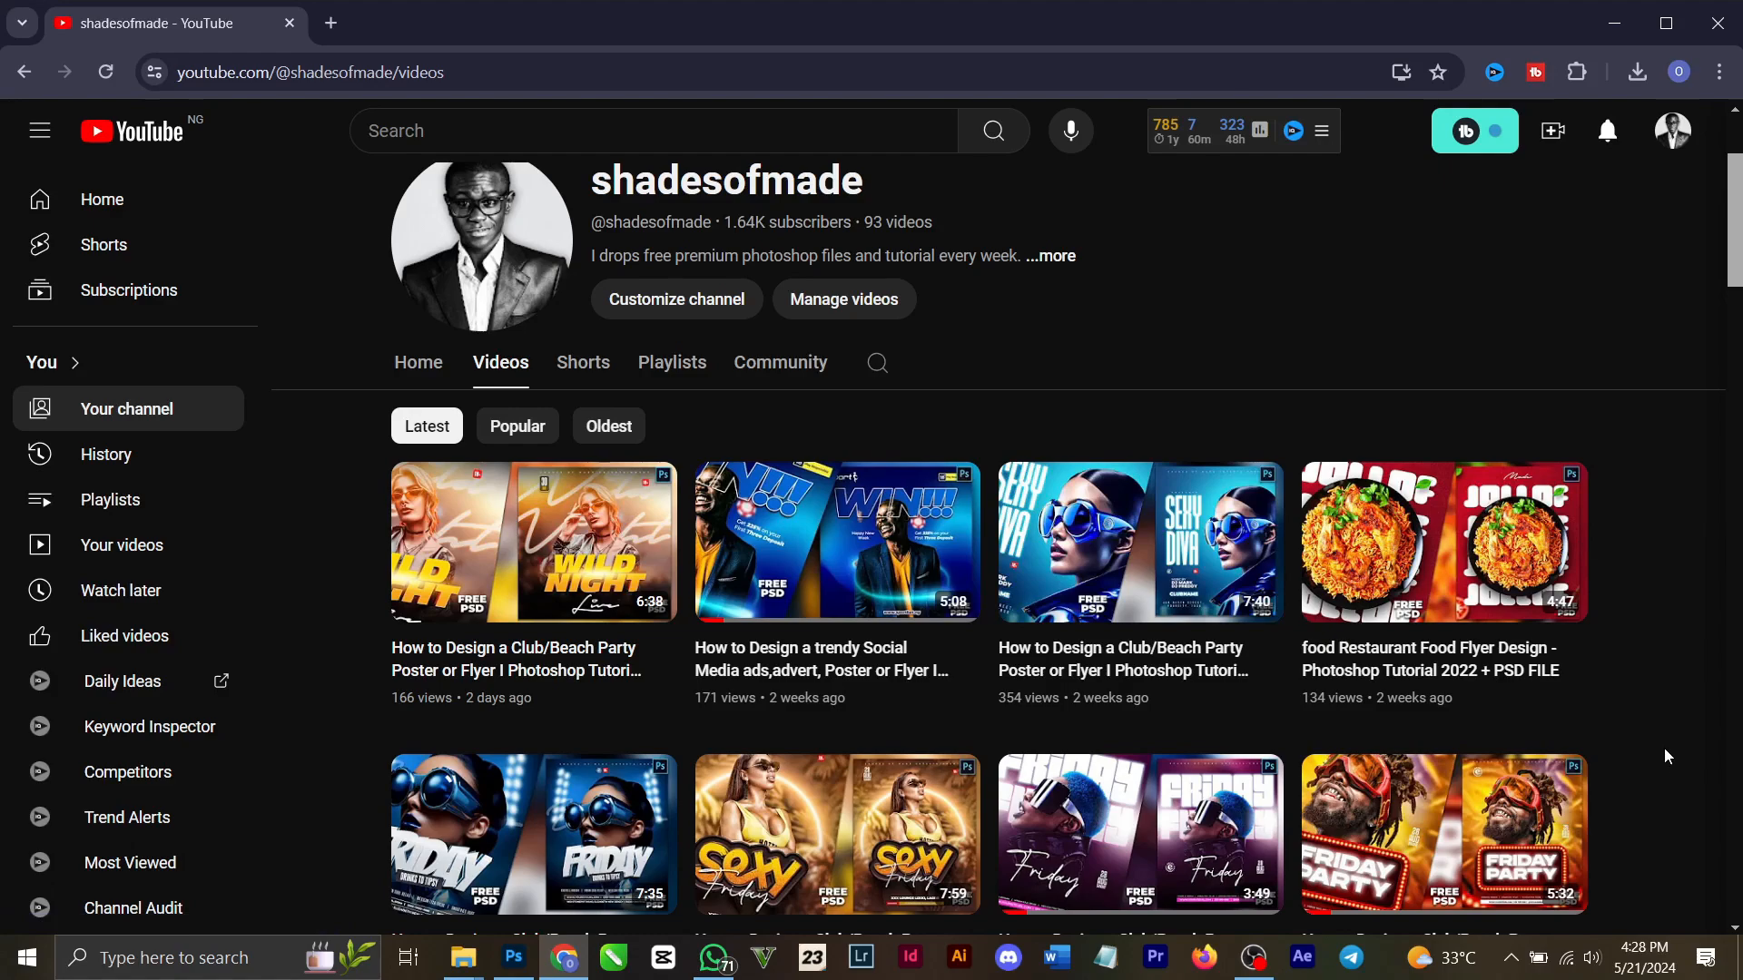
Switch to Photoshop and create a new 2000 x 2000 px document at 300 ppi with a white background.
left_click(513, 955)
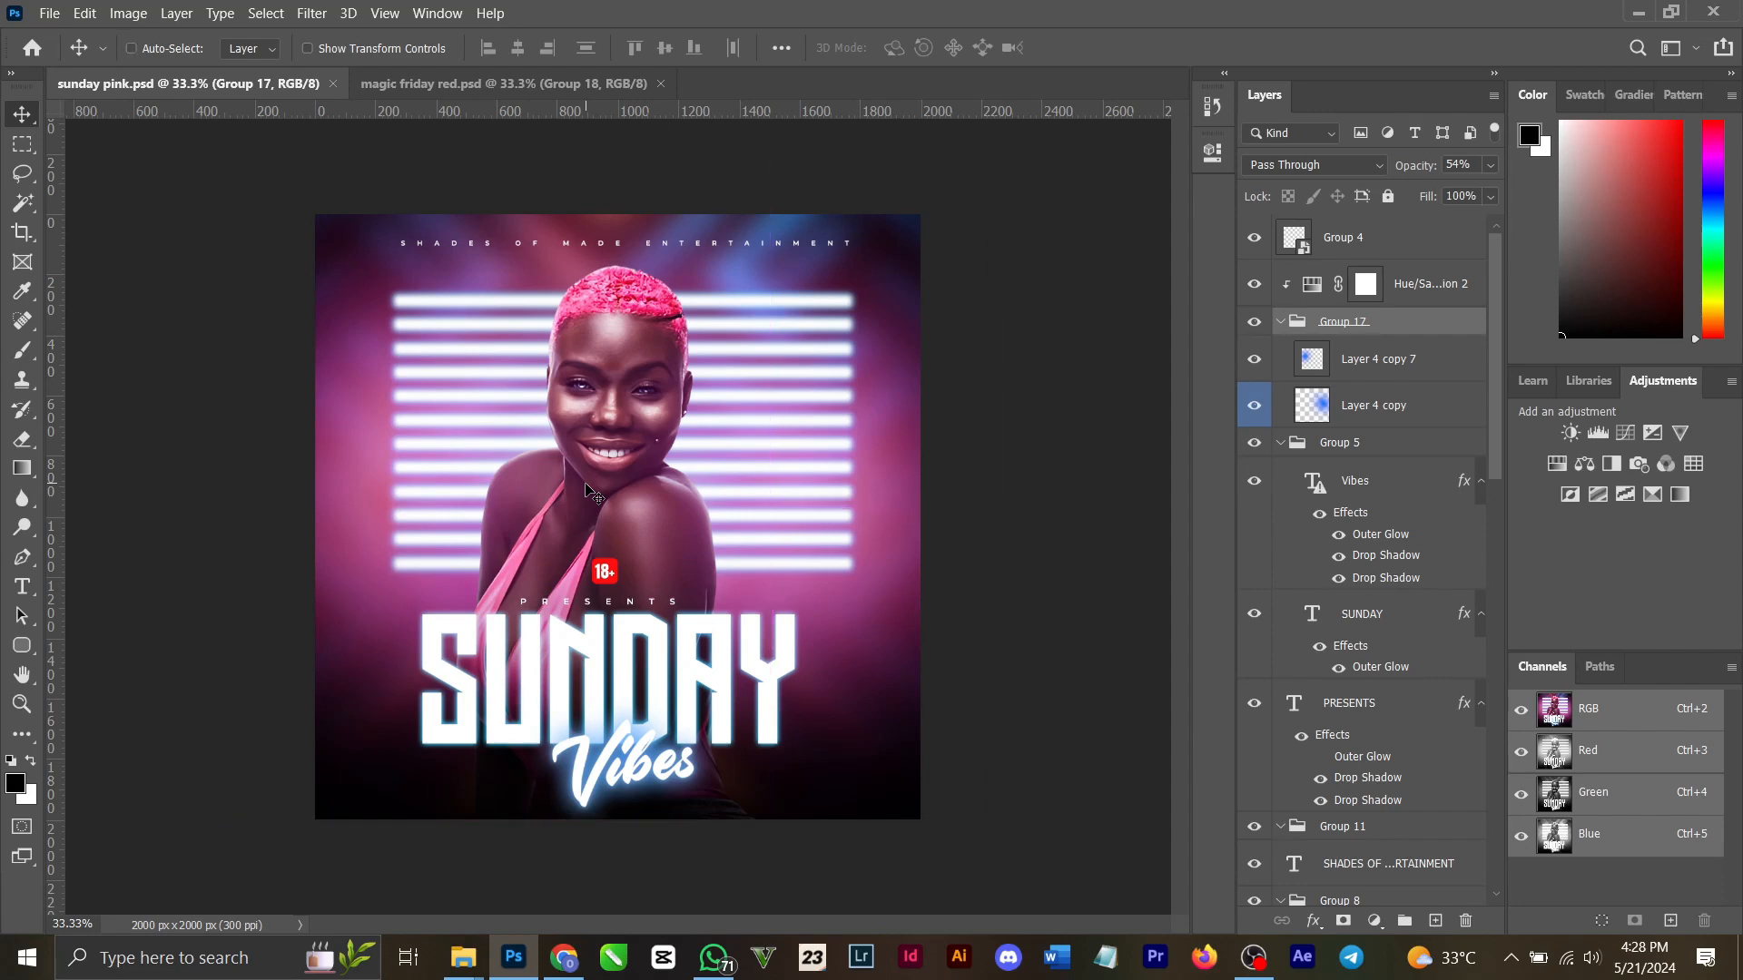
key("ctrl+n")
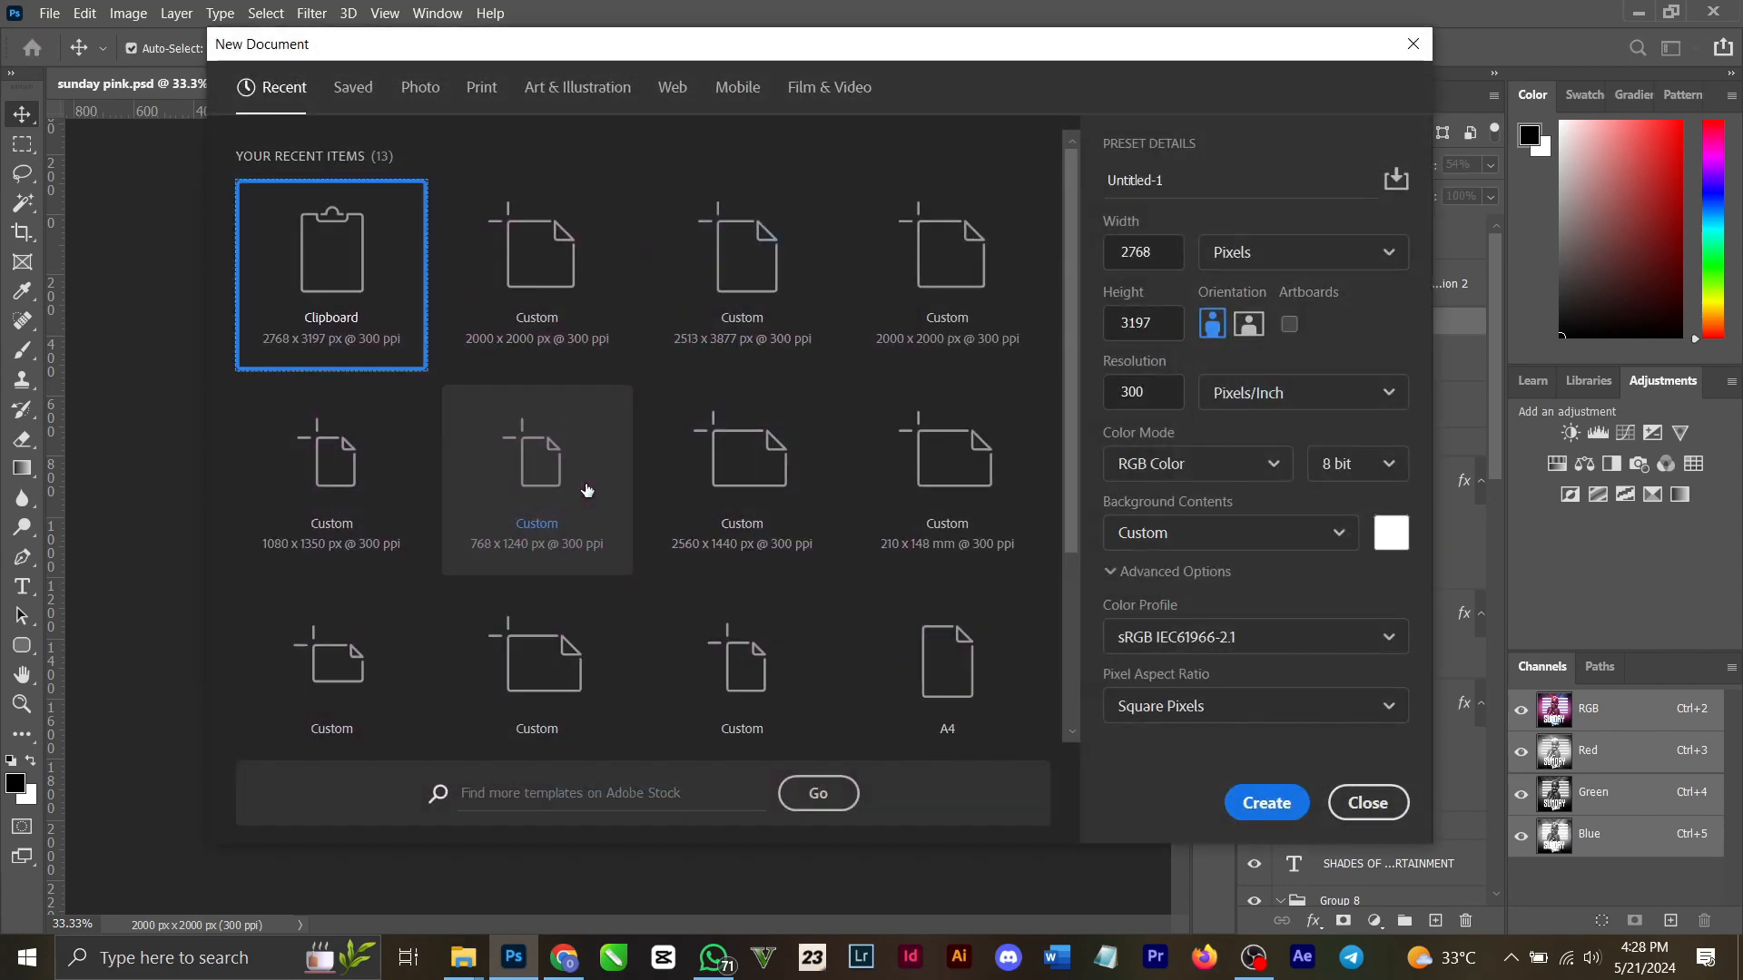
left_click(574, 267)
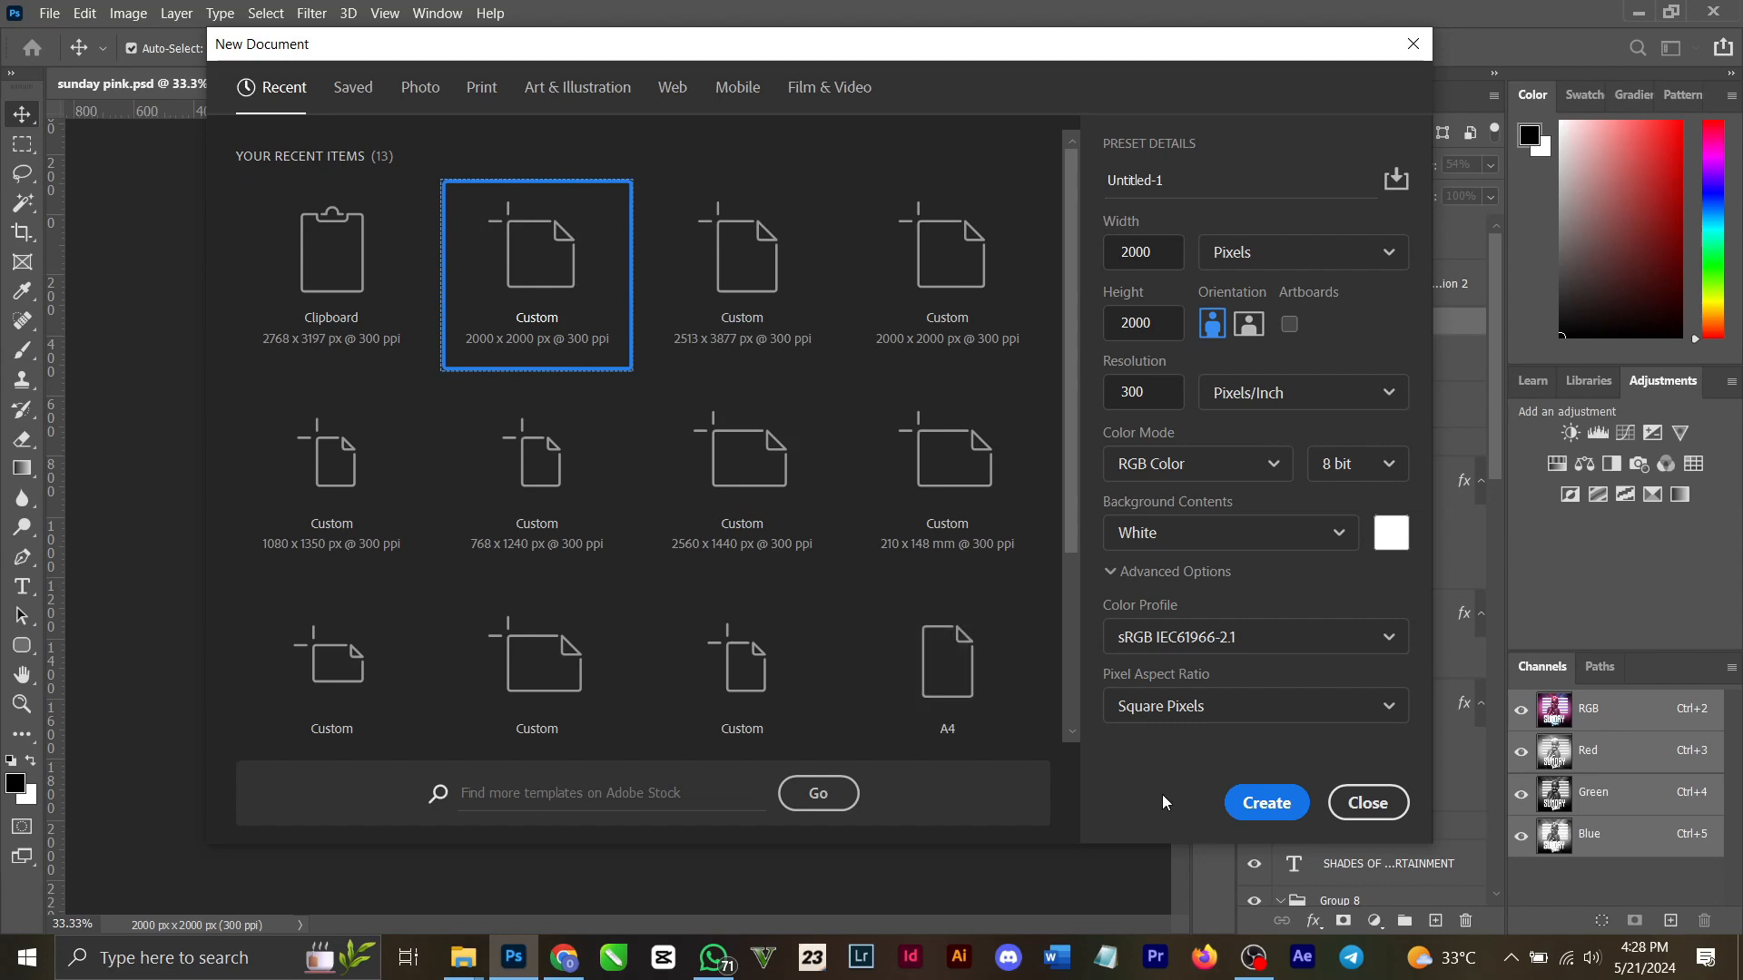
left_click(1268, 800)
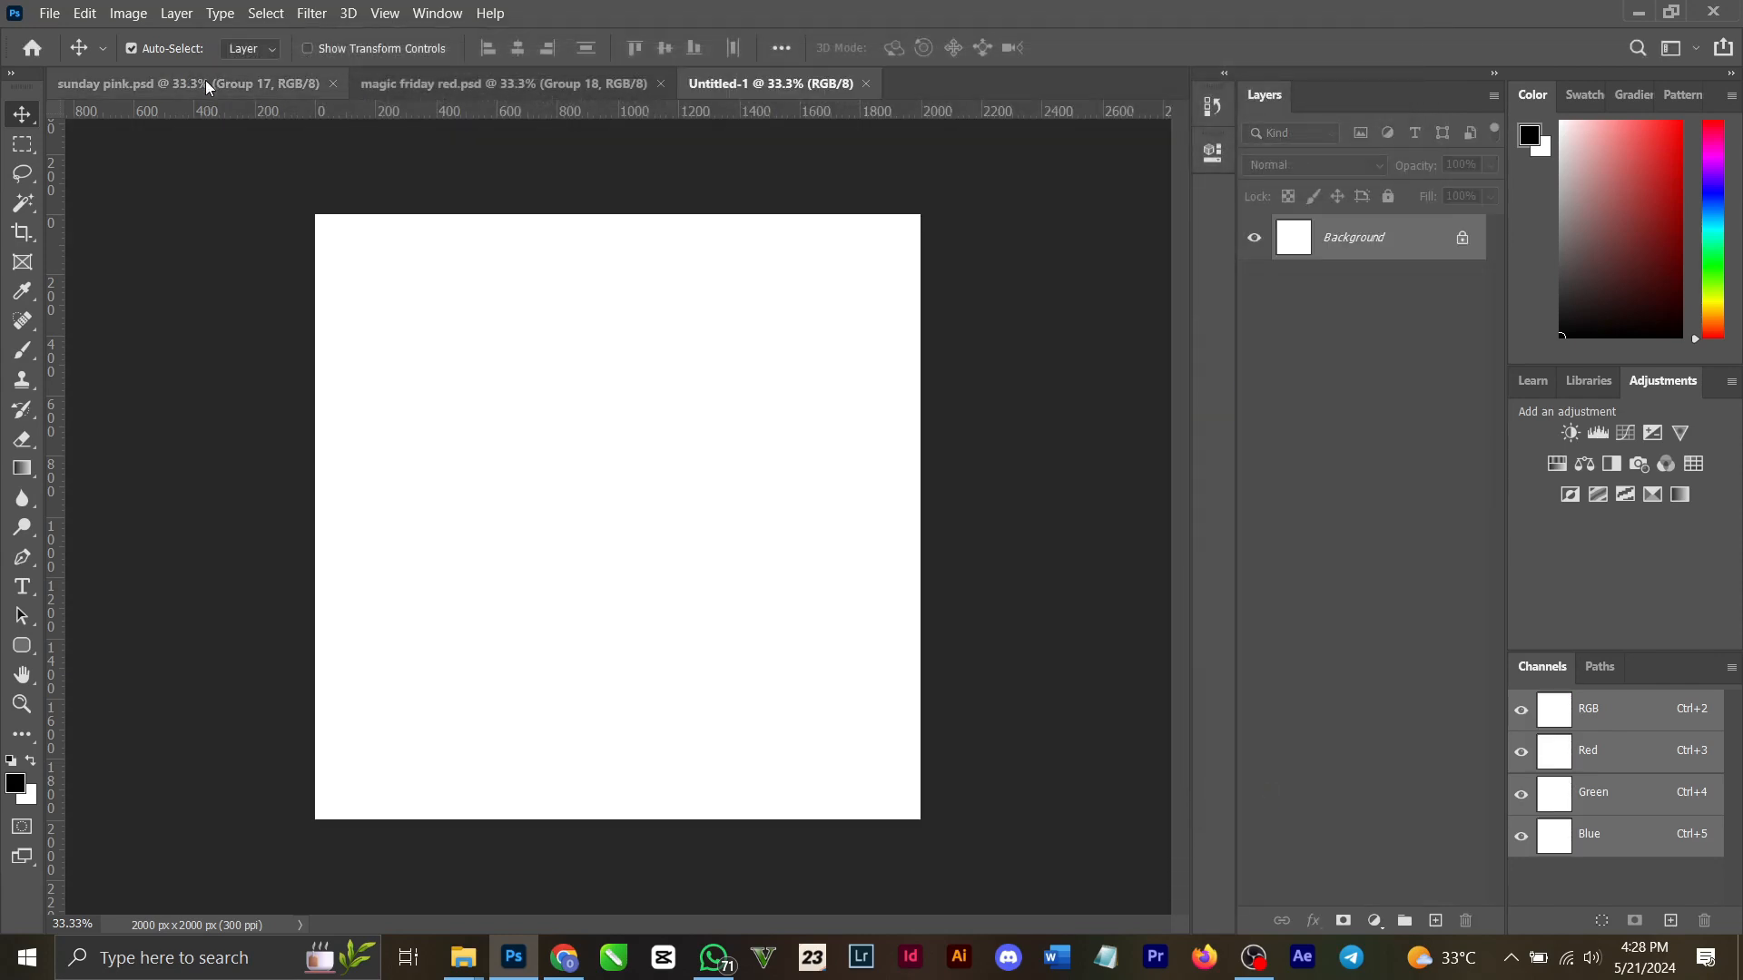
Copy the WALLPAPER layer from sunday pink.psd into the new document and position it centred on the canvas.
left_click(205, 82)
scroll(1316, 563, "down", 10)
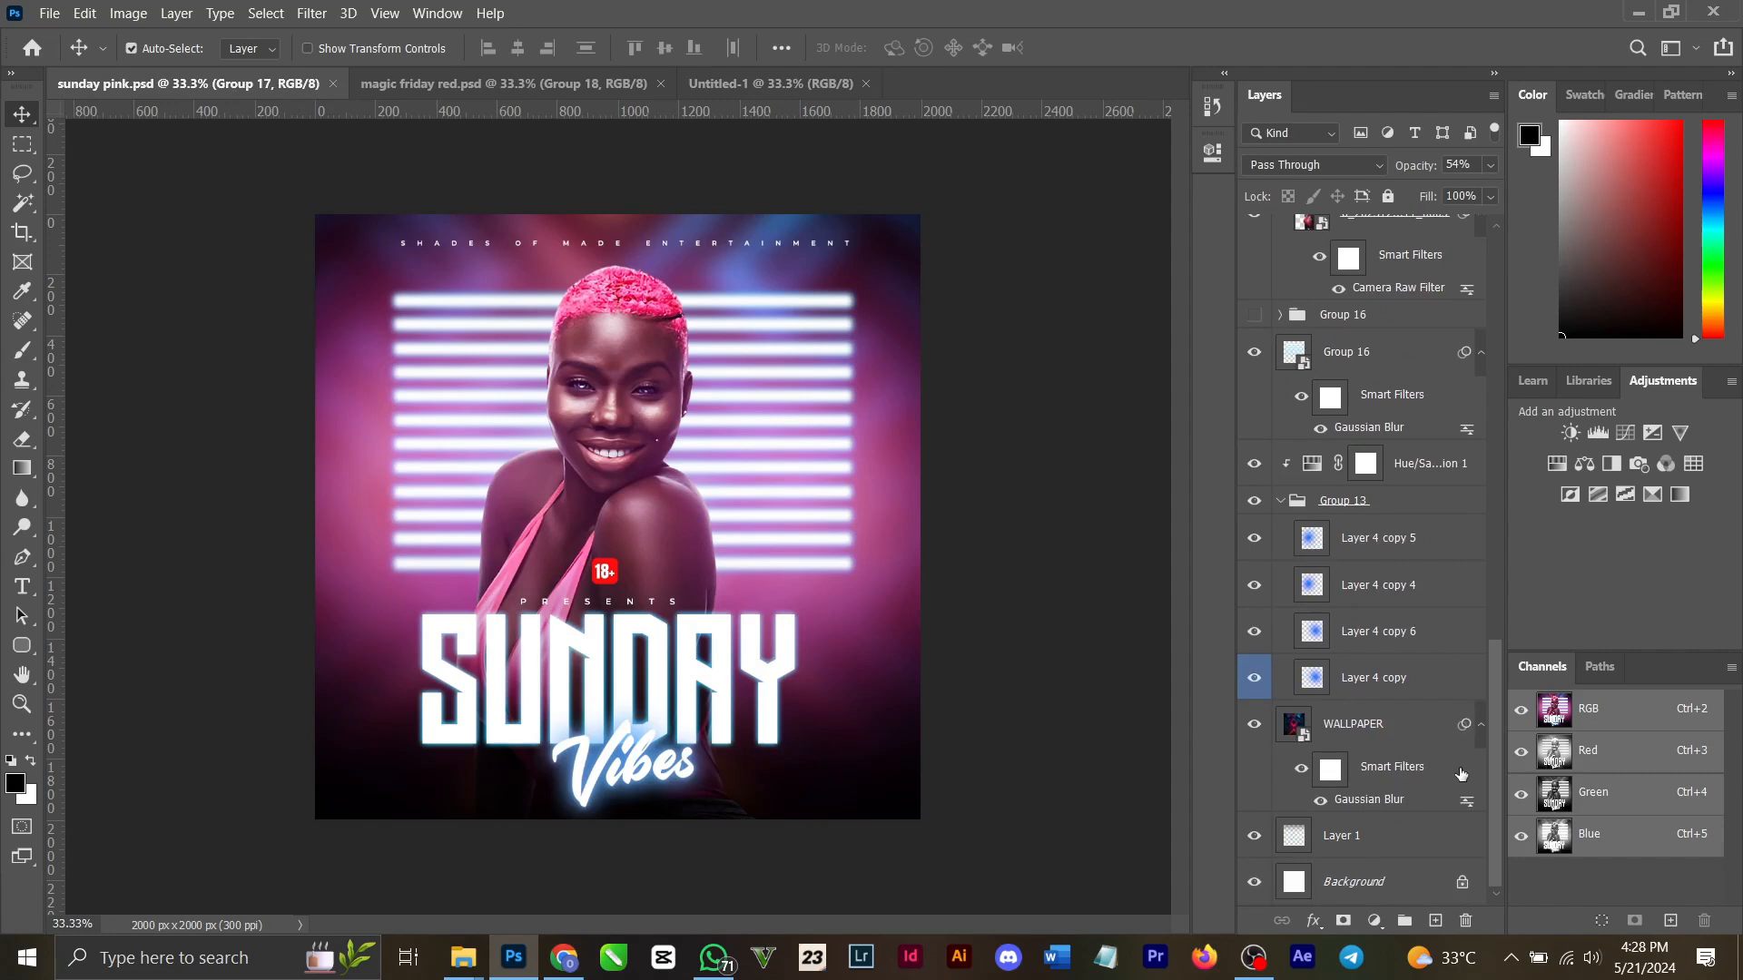
left_click(1359, 740)
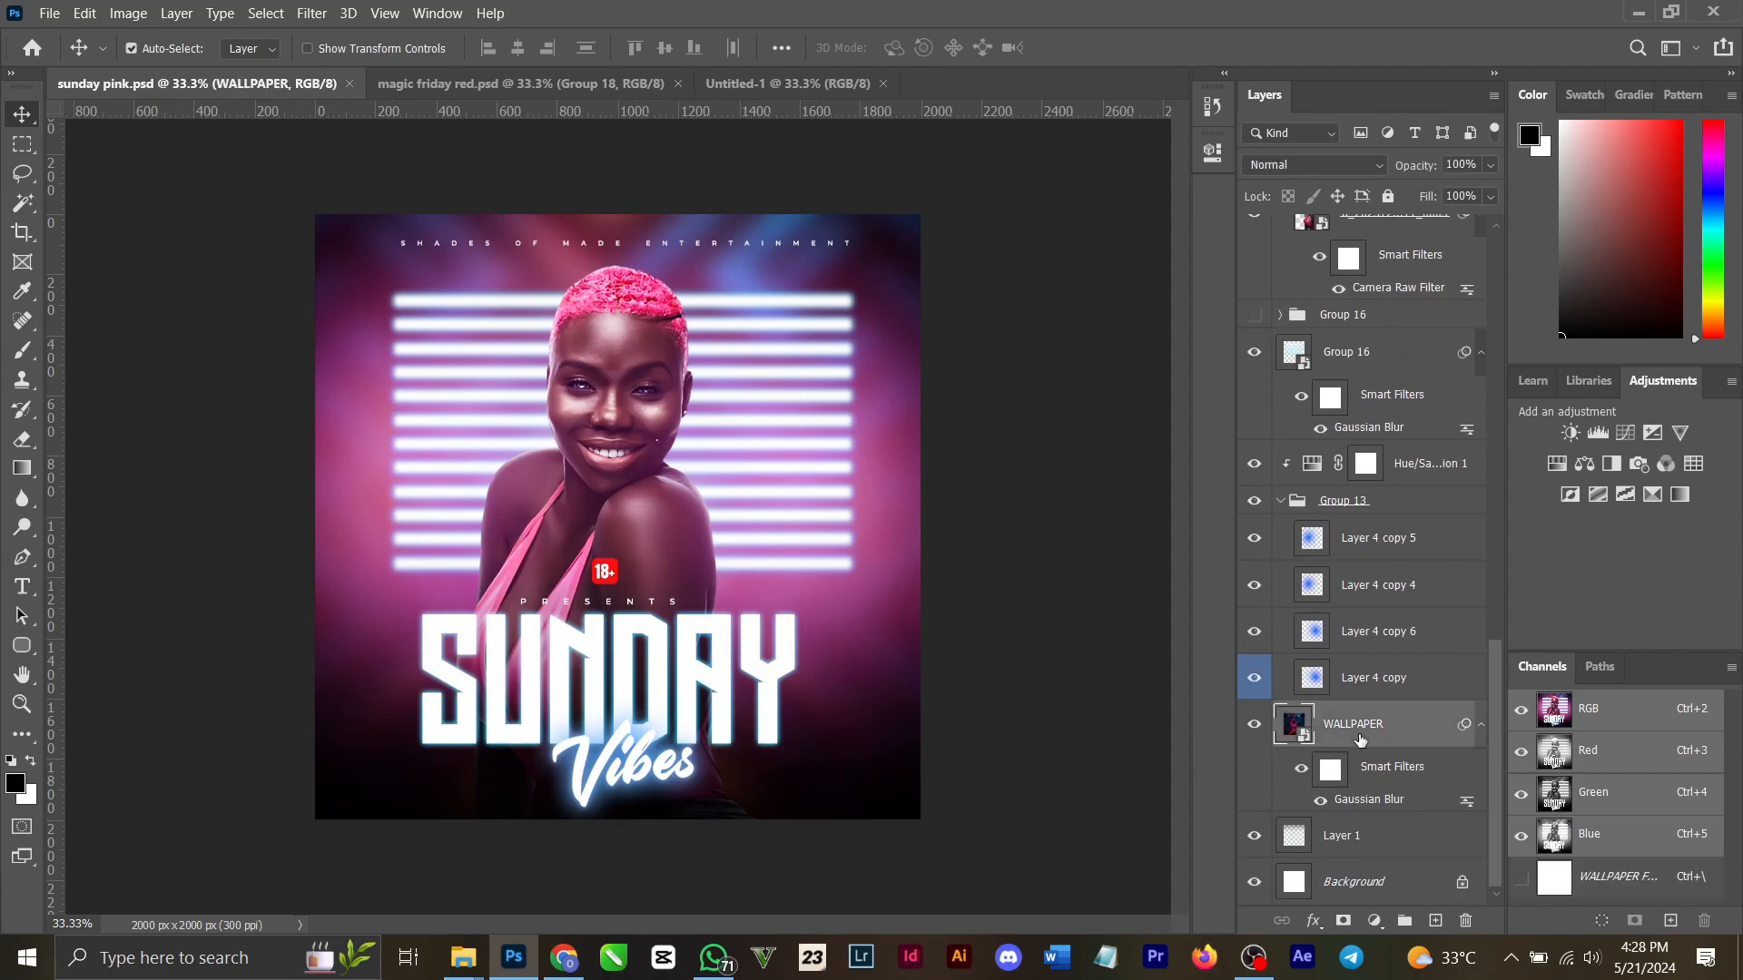
key("ctrl+t")
right_click(1359, 740)
left_click(772, 94)
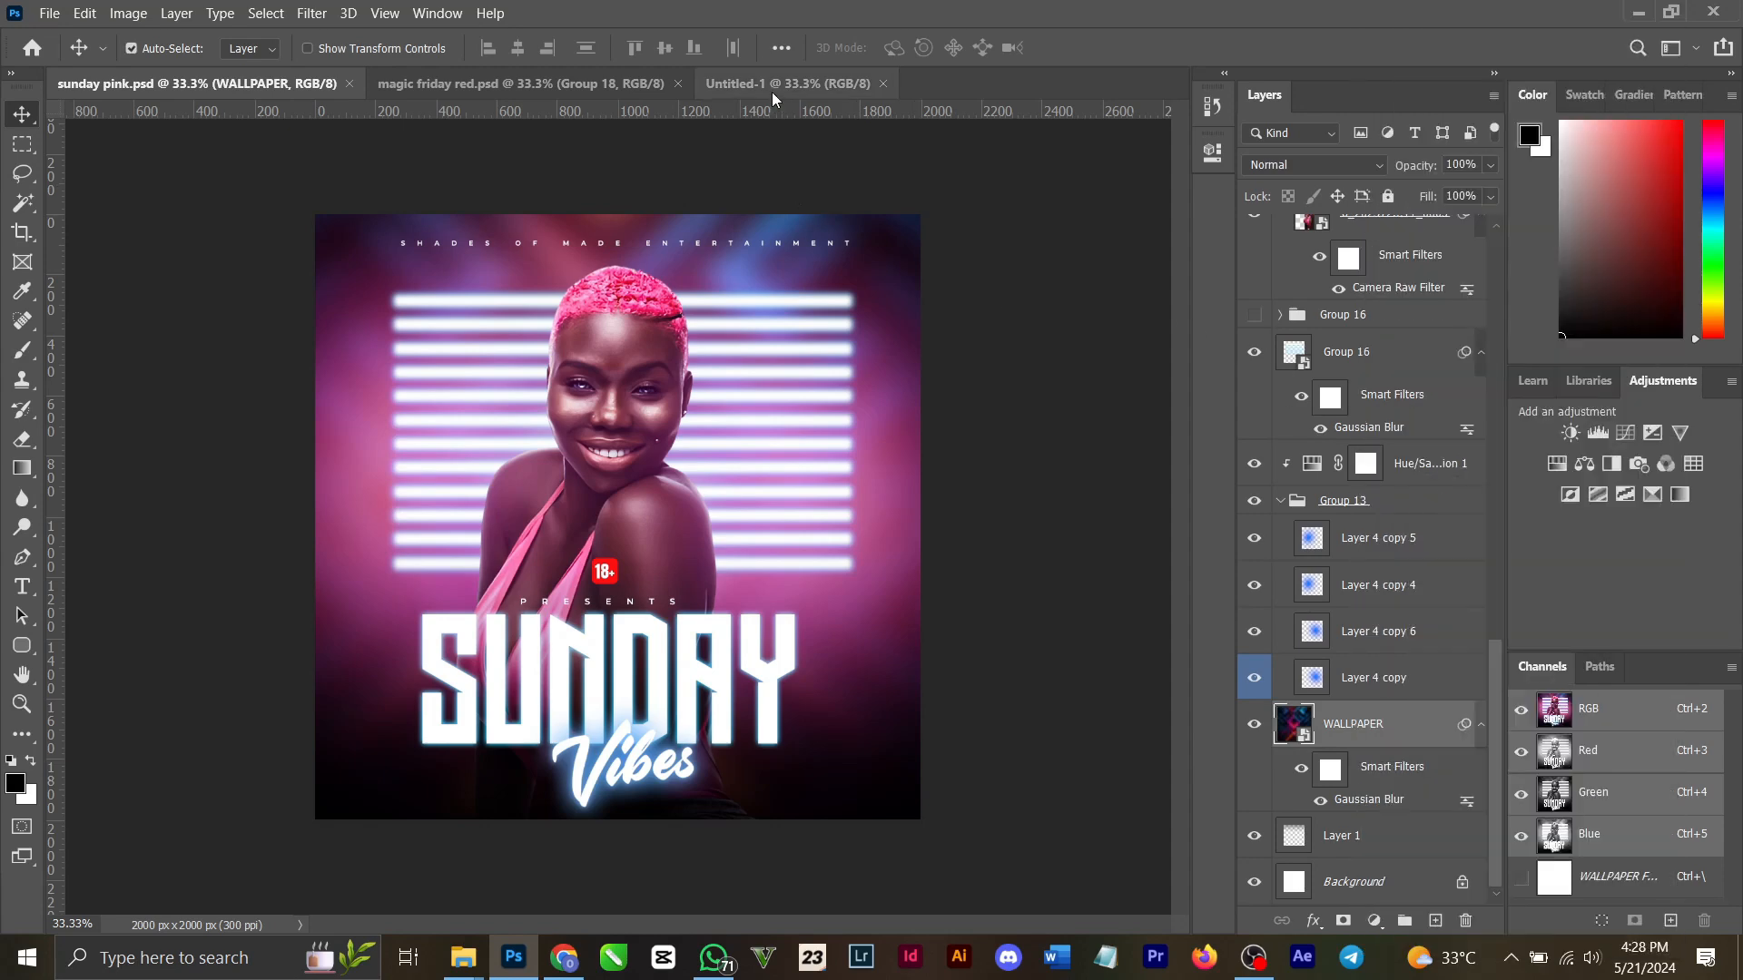
left_click(775, 79)
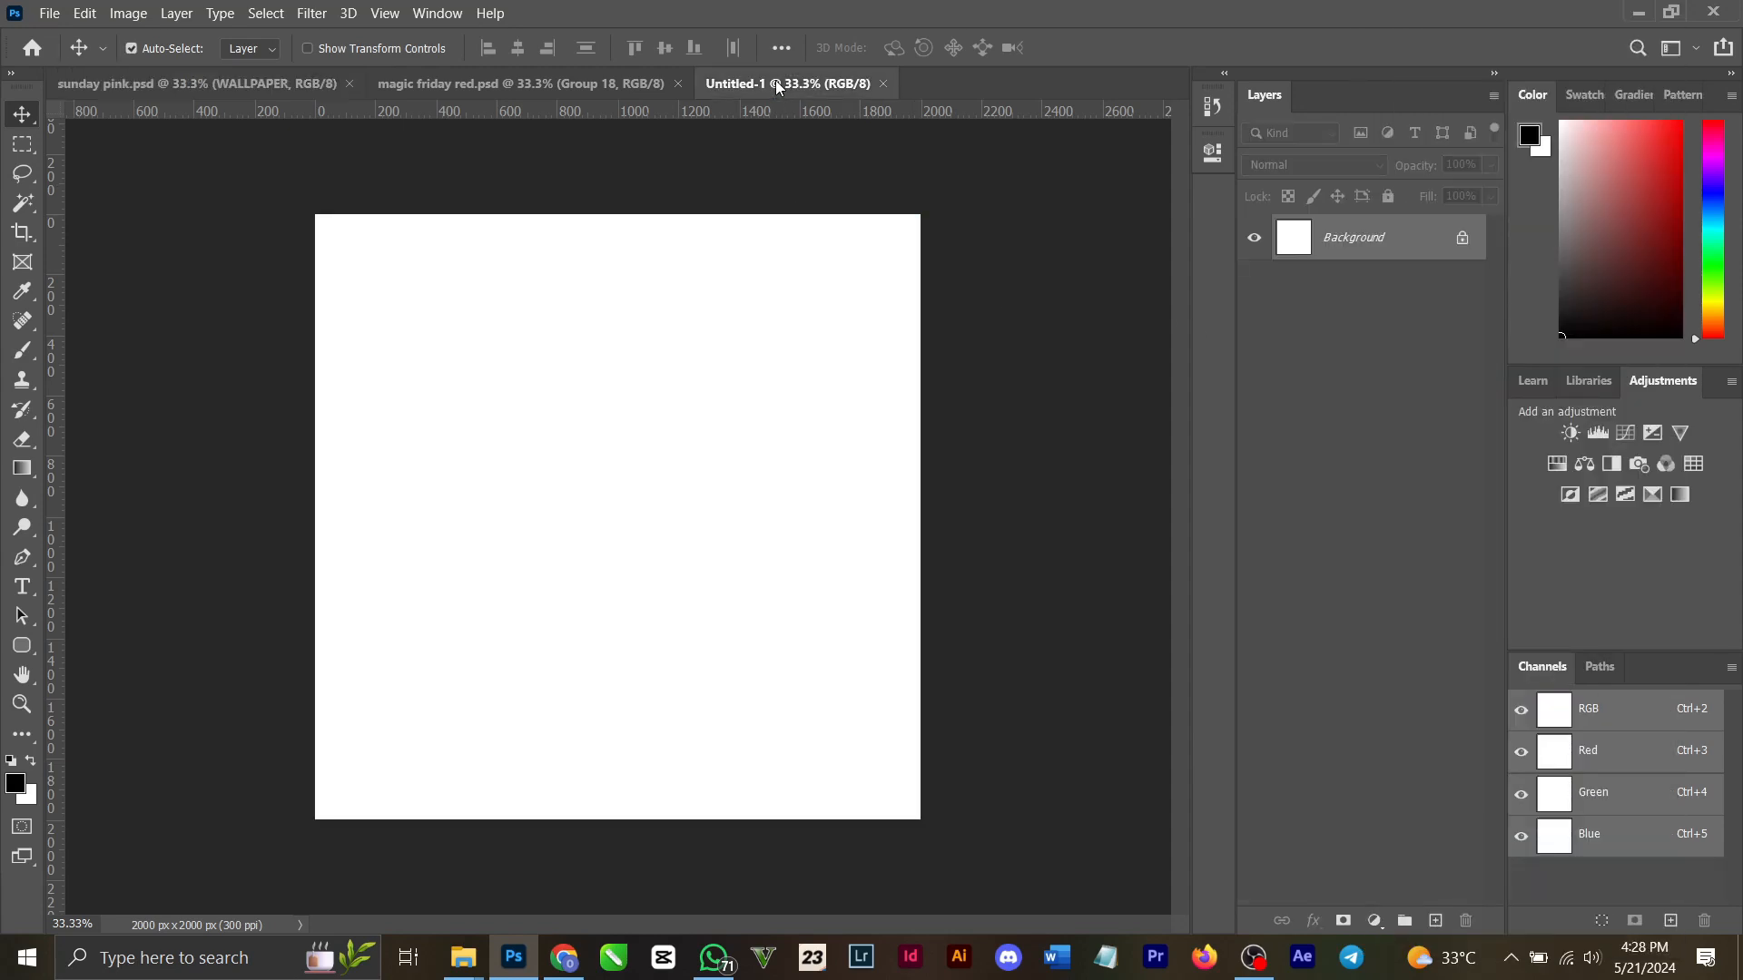
left_click_drag(775, 80, 775, 80)
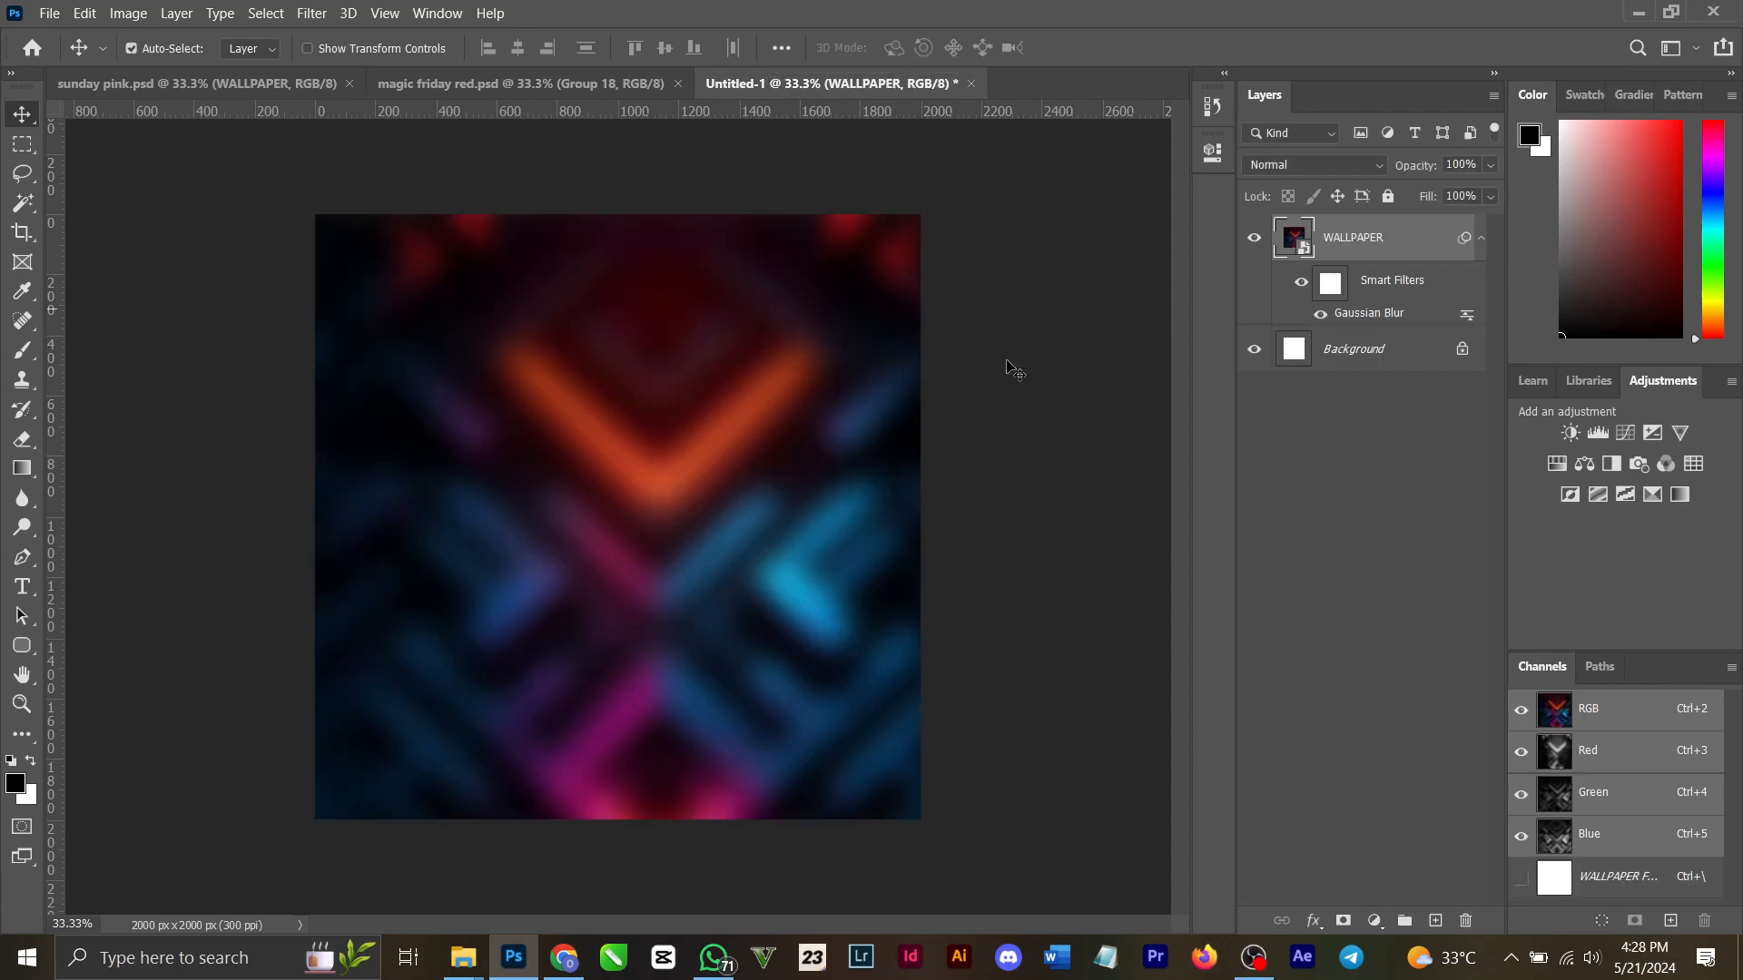
left_click_drag(726, 497, 684, 461)
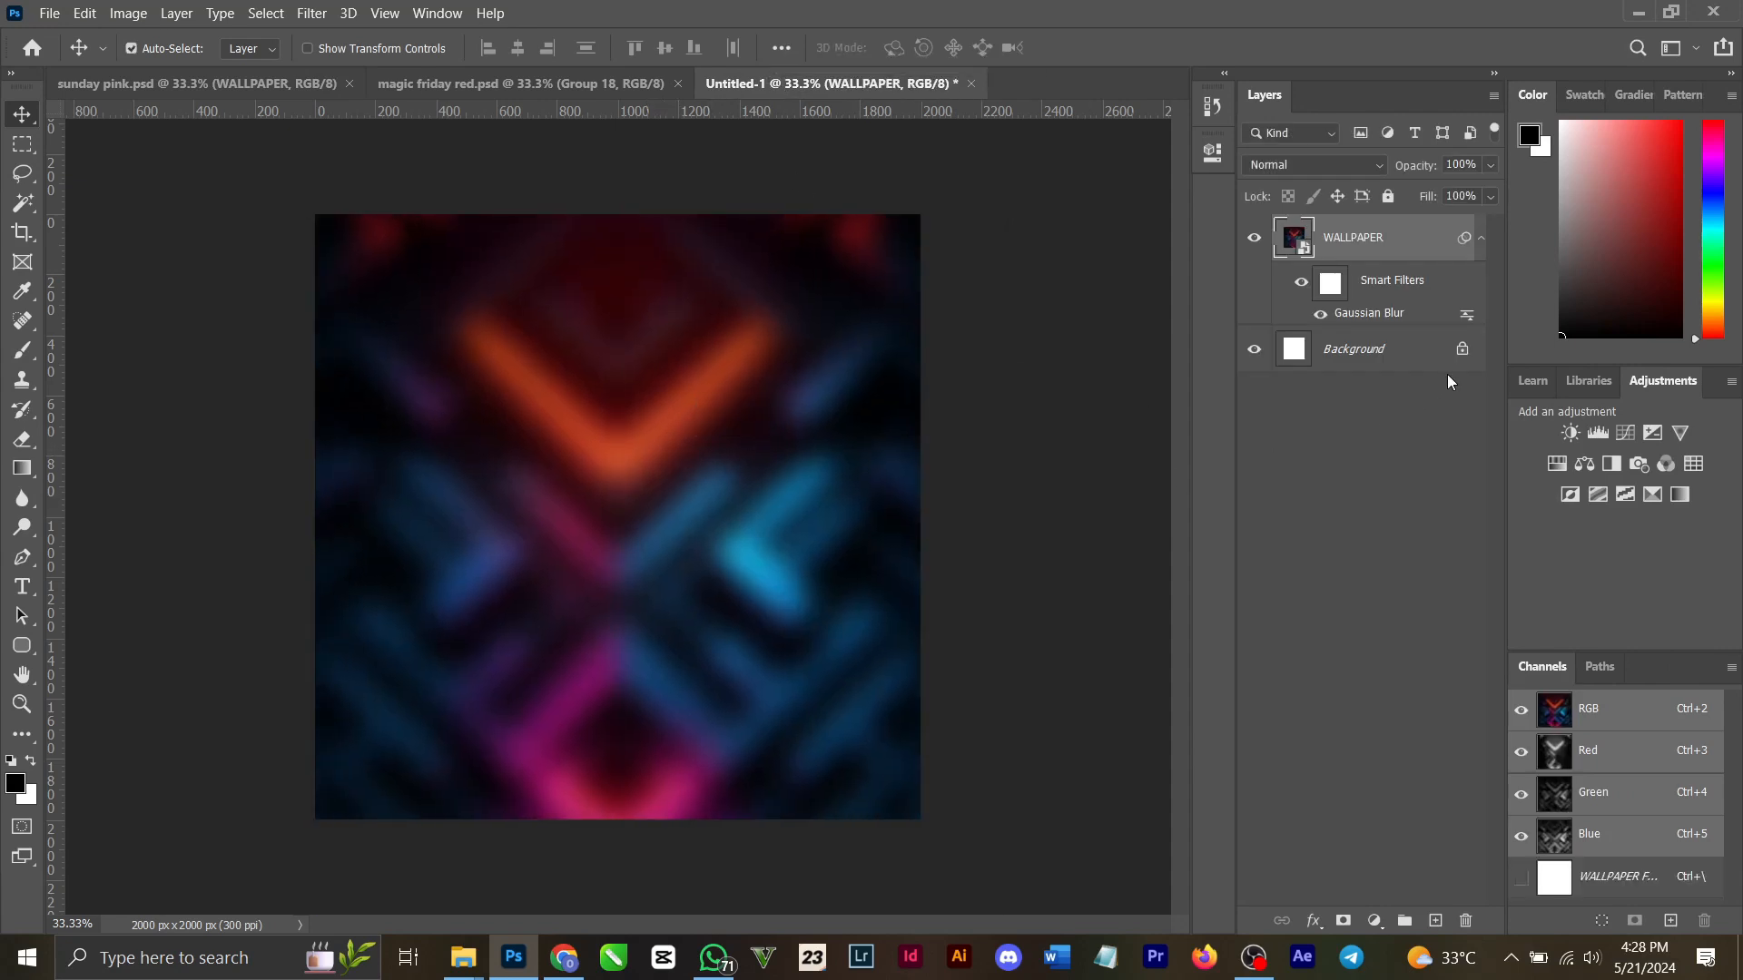
Compare the WALLPAPER layer without and with its Gaussian Blur smart filter, and look up the Gaussian Blur filter.
left_click(1321, 313)
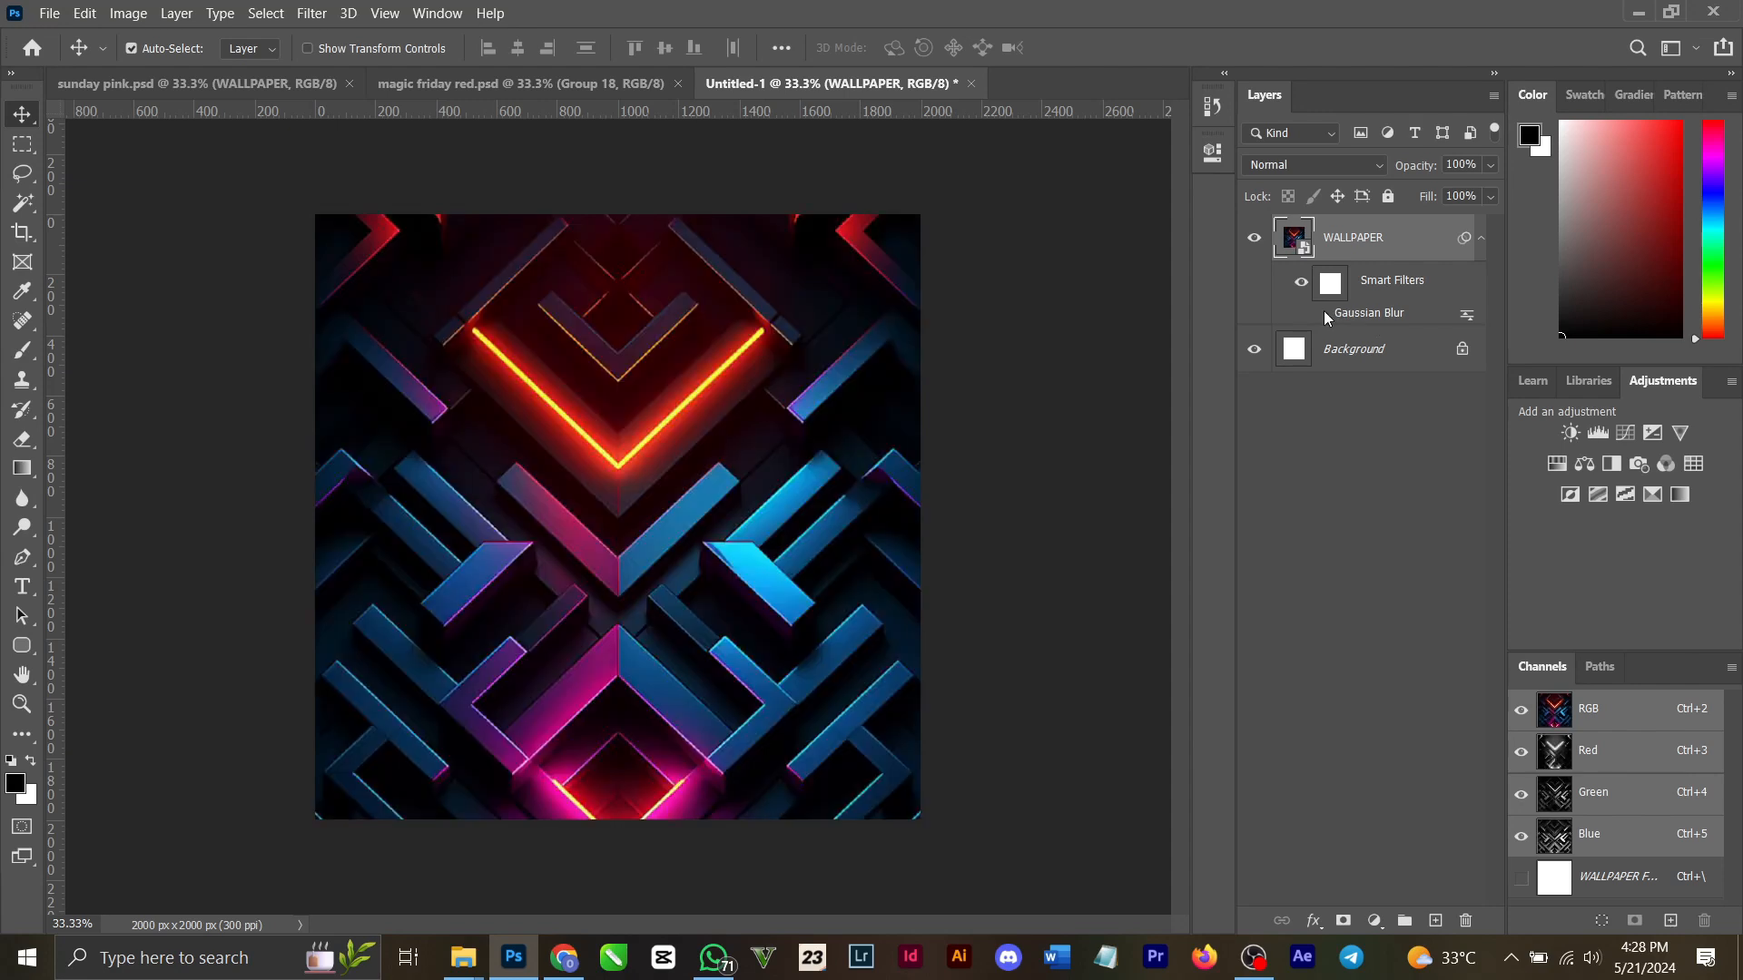
left_click(312, 13)
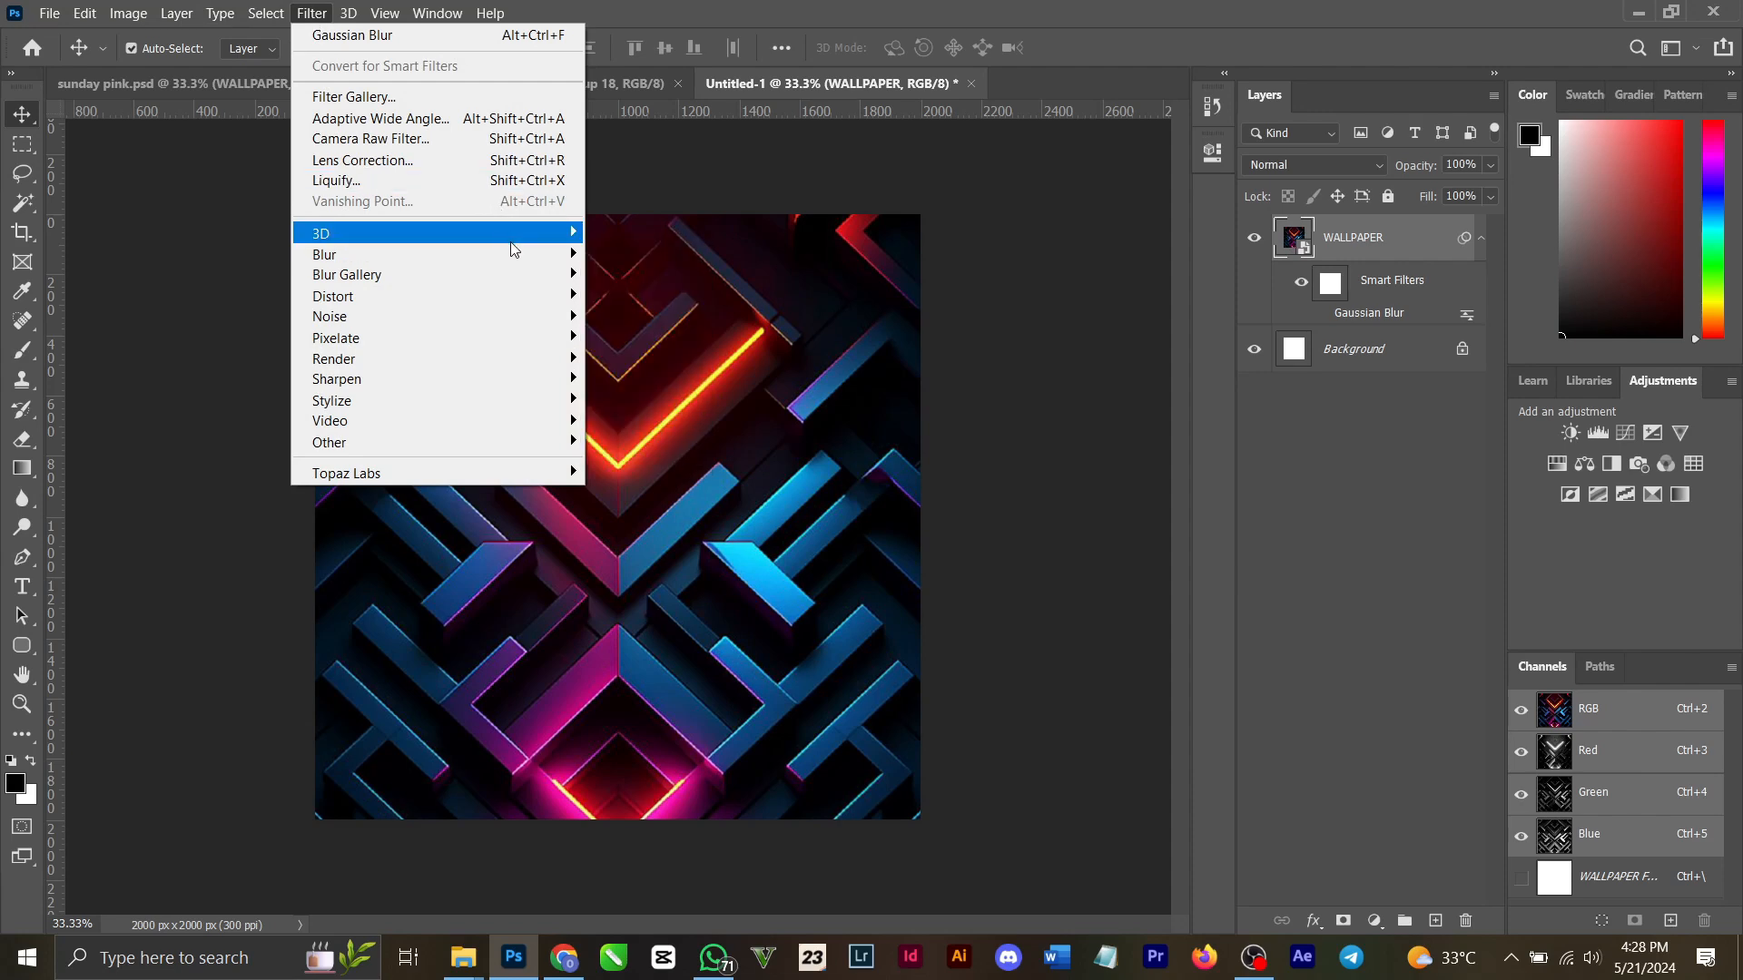
mouse_move(519, 259)
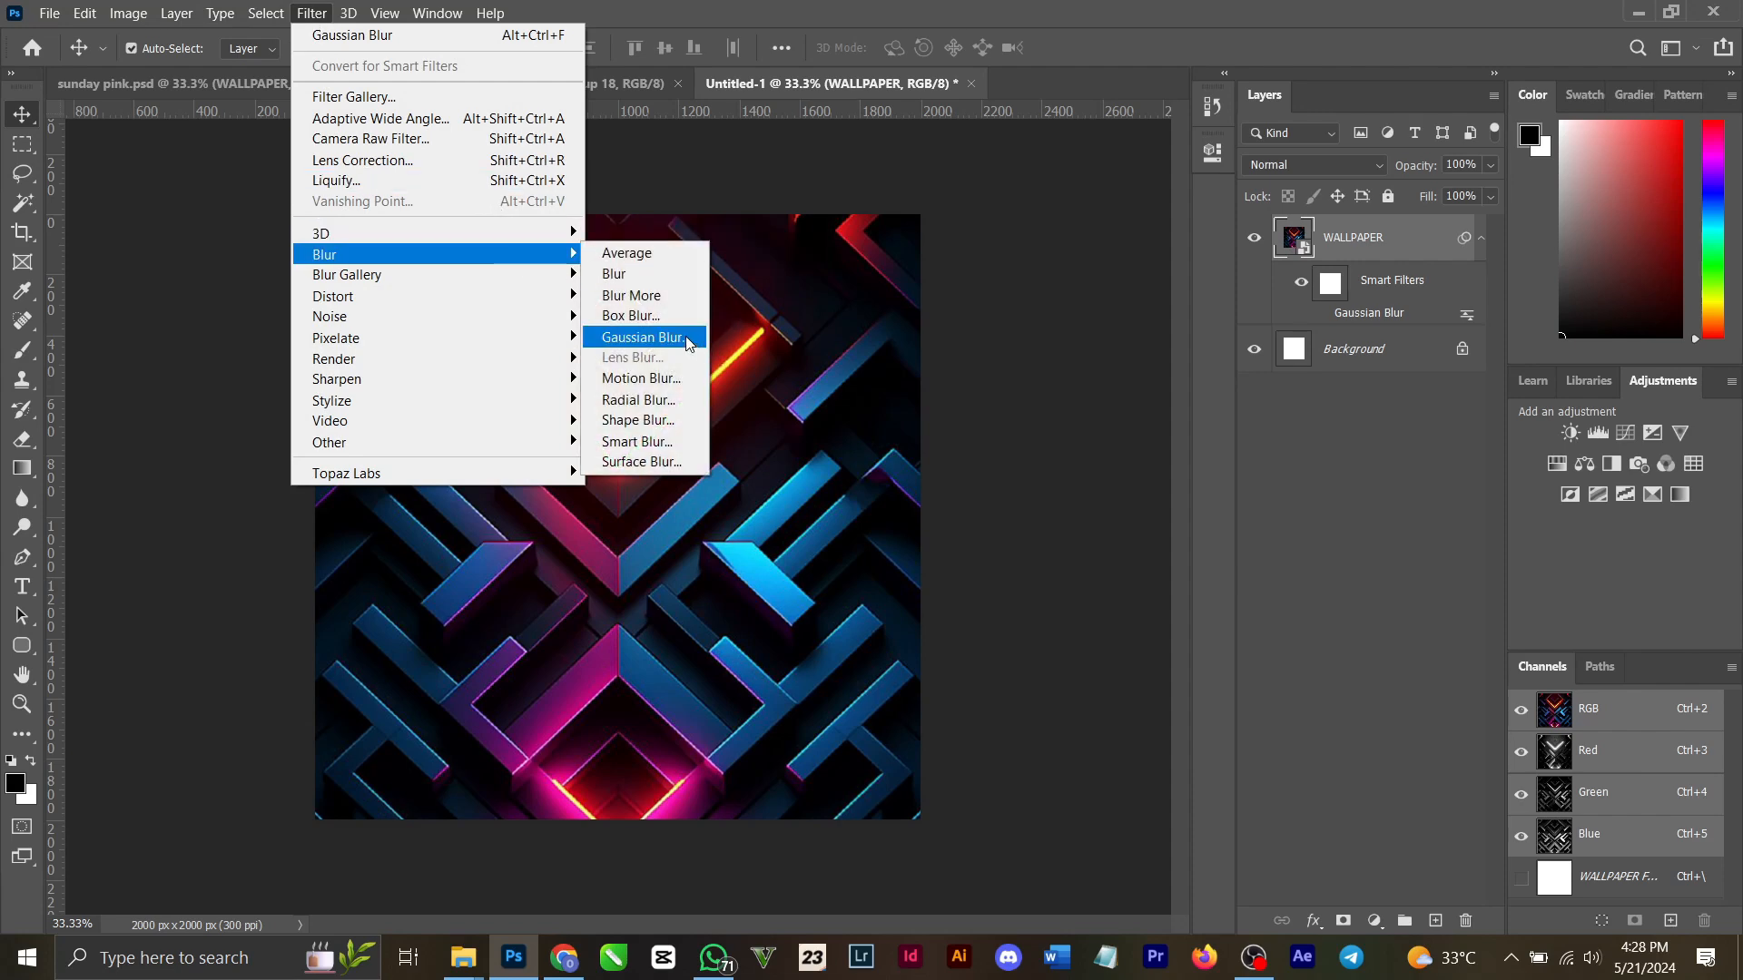
left_click(1043, 258)
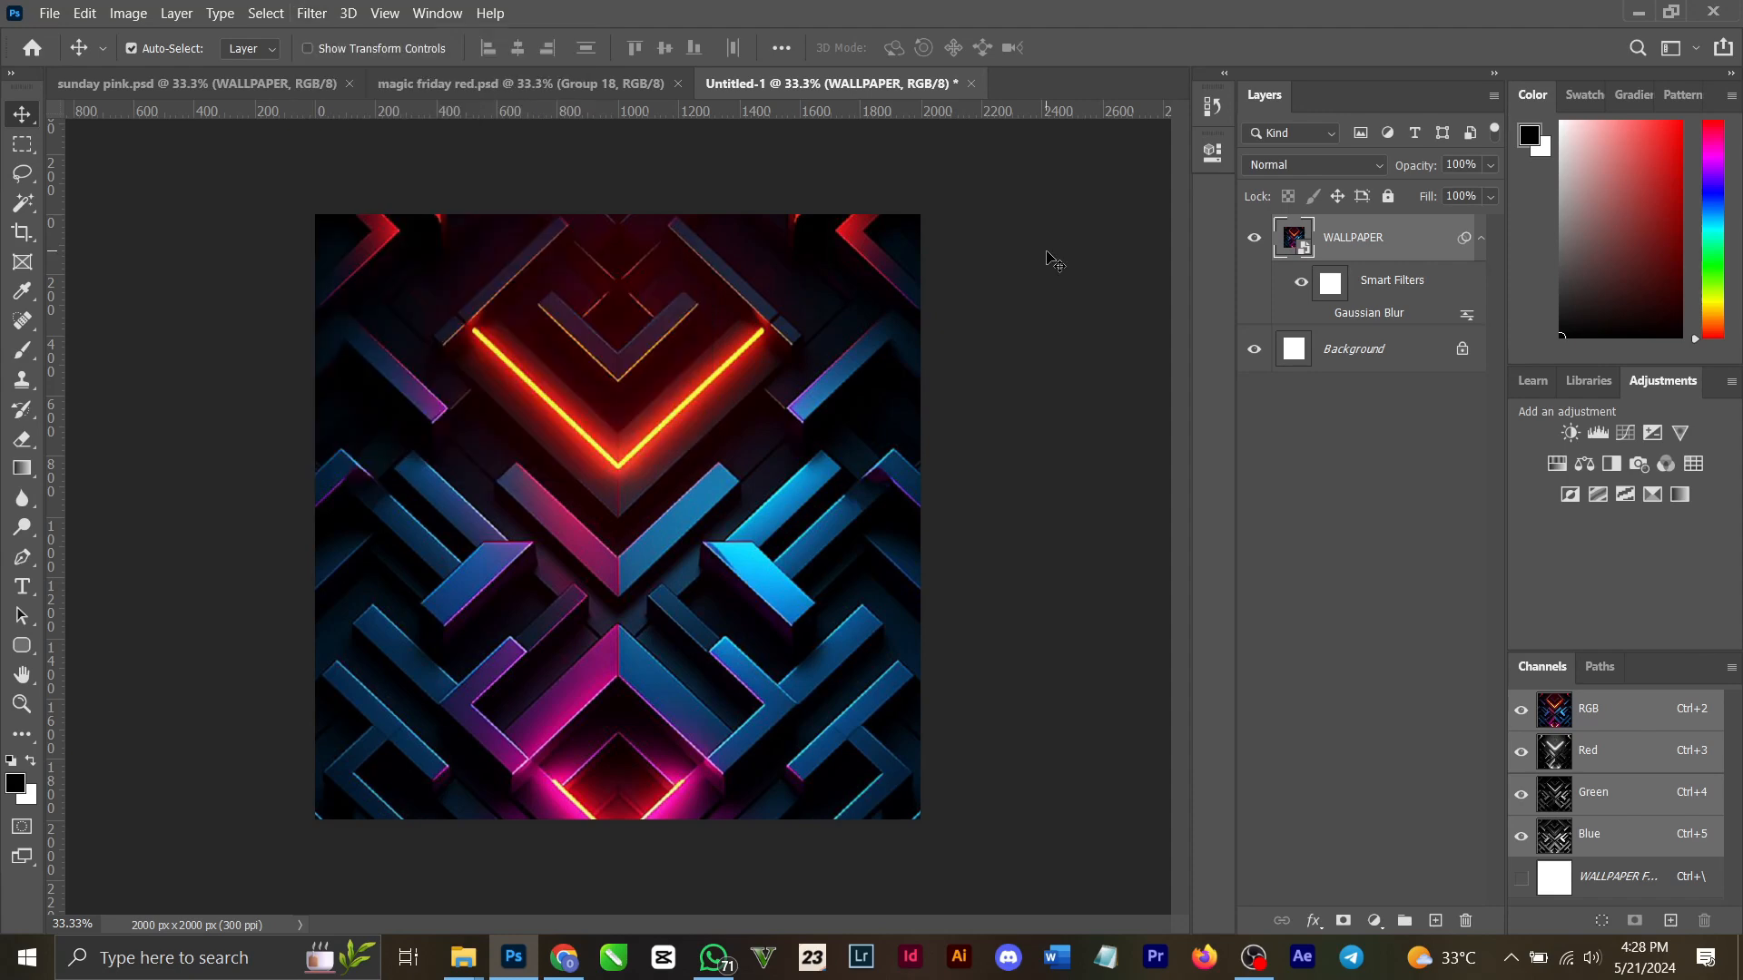
left_click(1321, 313)
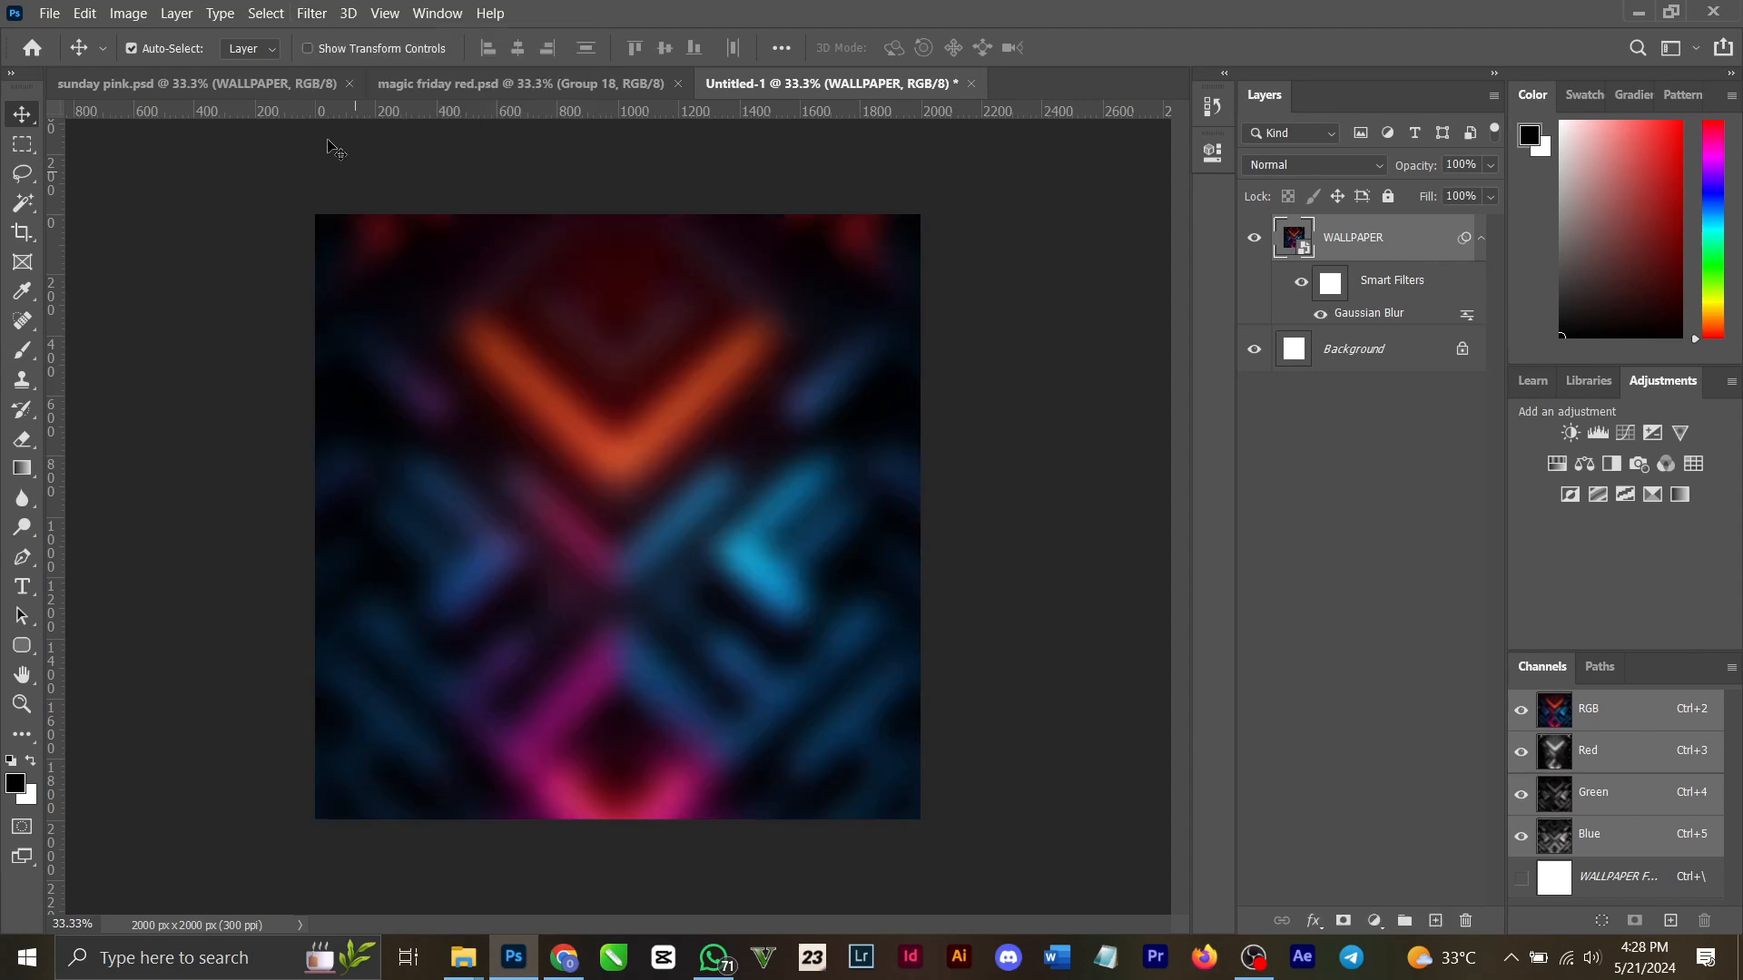
In sunday pink.psd, hide Group 13 and show it again to examine its effect on the background.
left_click(165, 90)
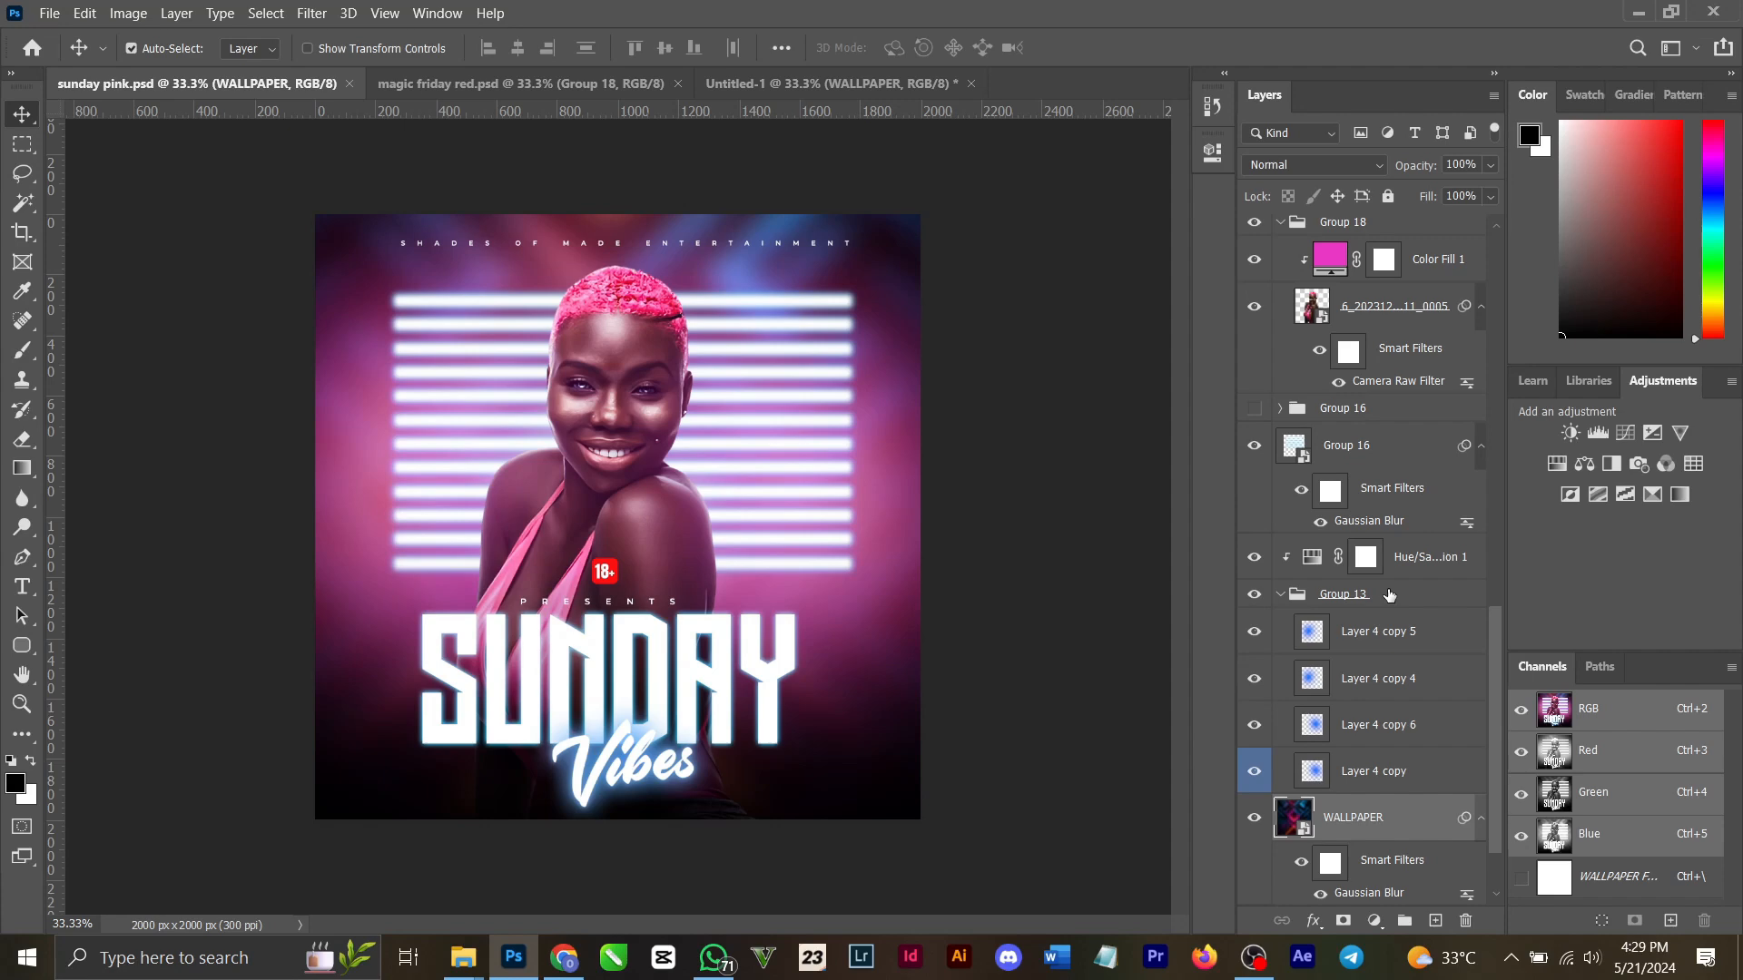
left_click(1258, 594)
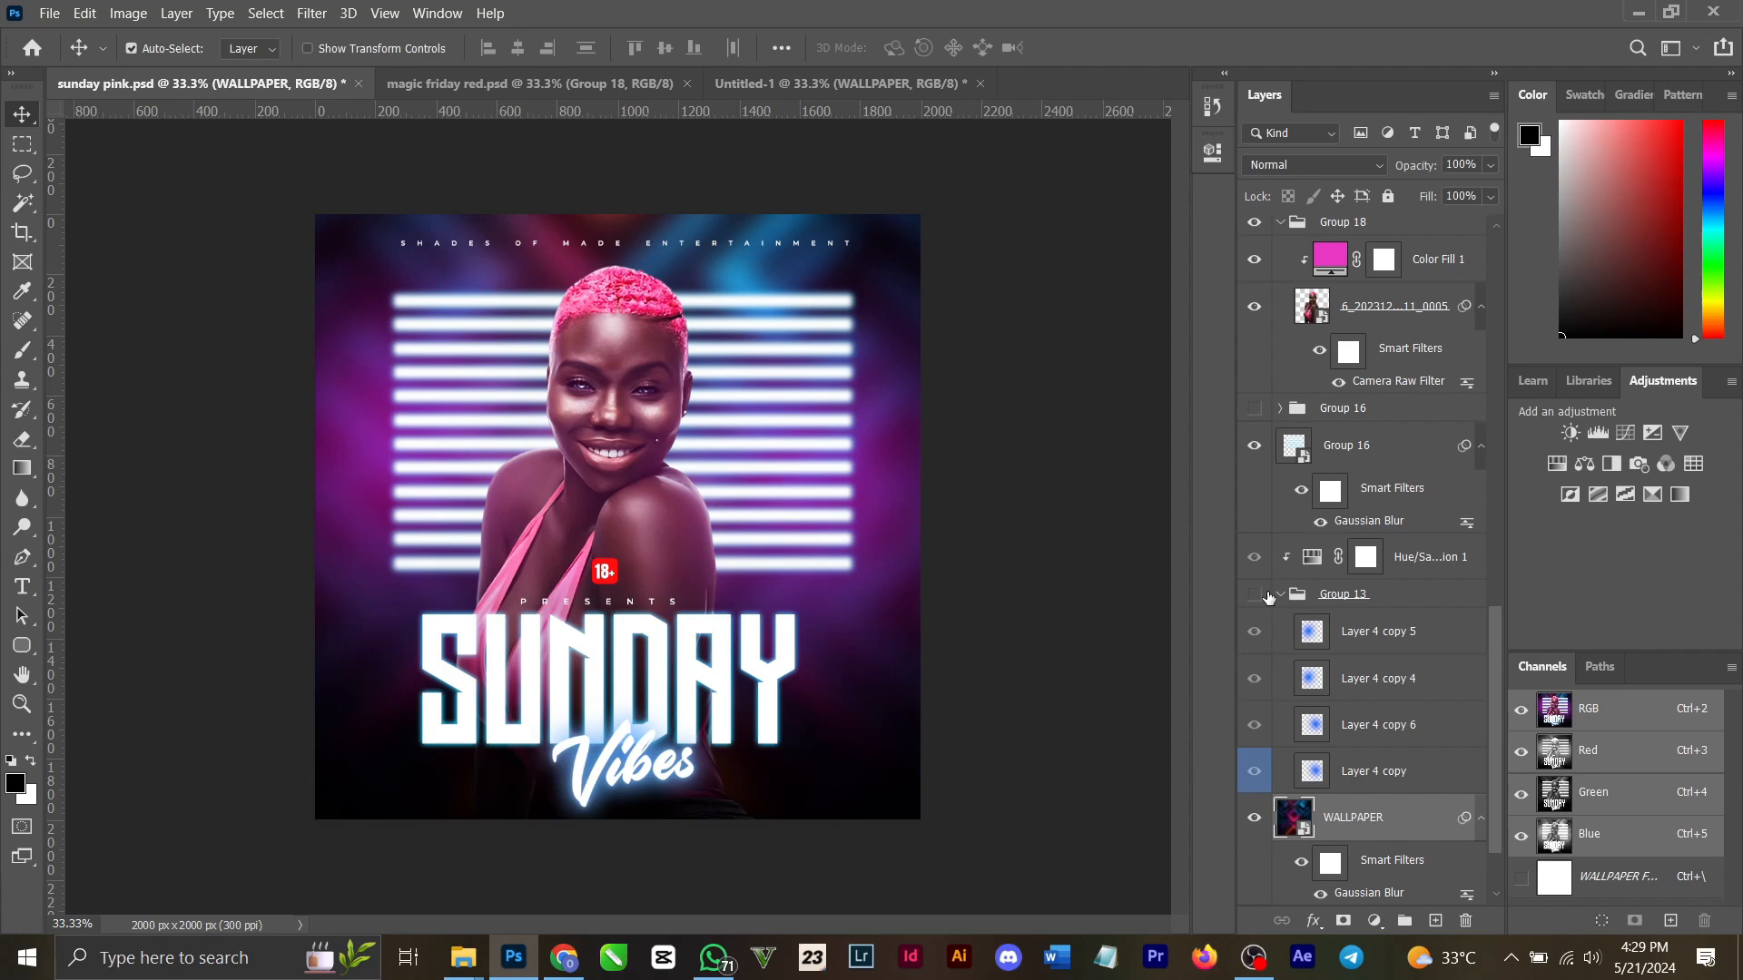
left_click(1266, 595)
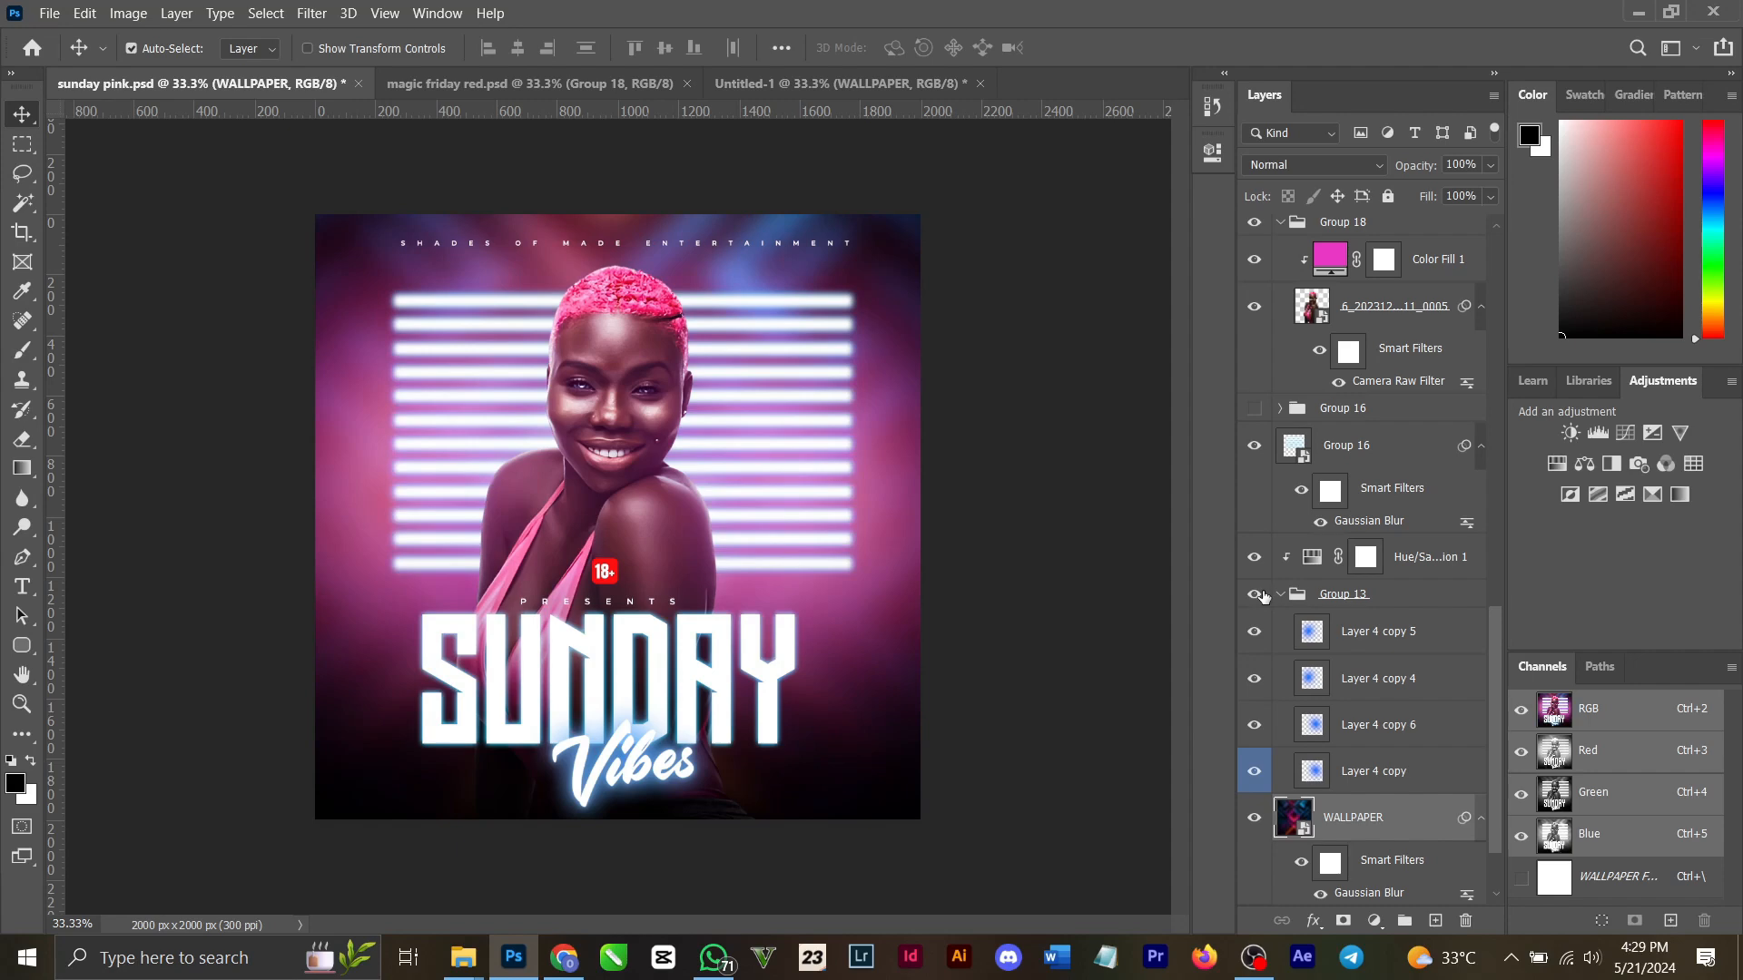
Select Group 13 in sunday pink.psd, check the new document's background, and return to sunday pink.psd.
left_click(1357, 602)
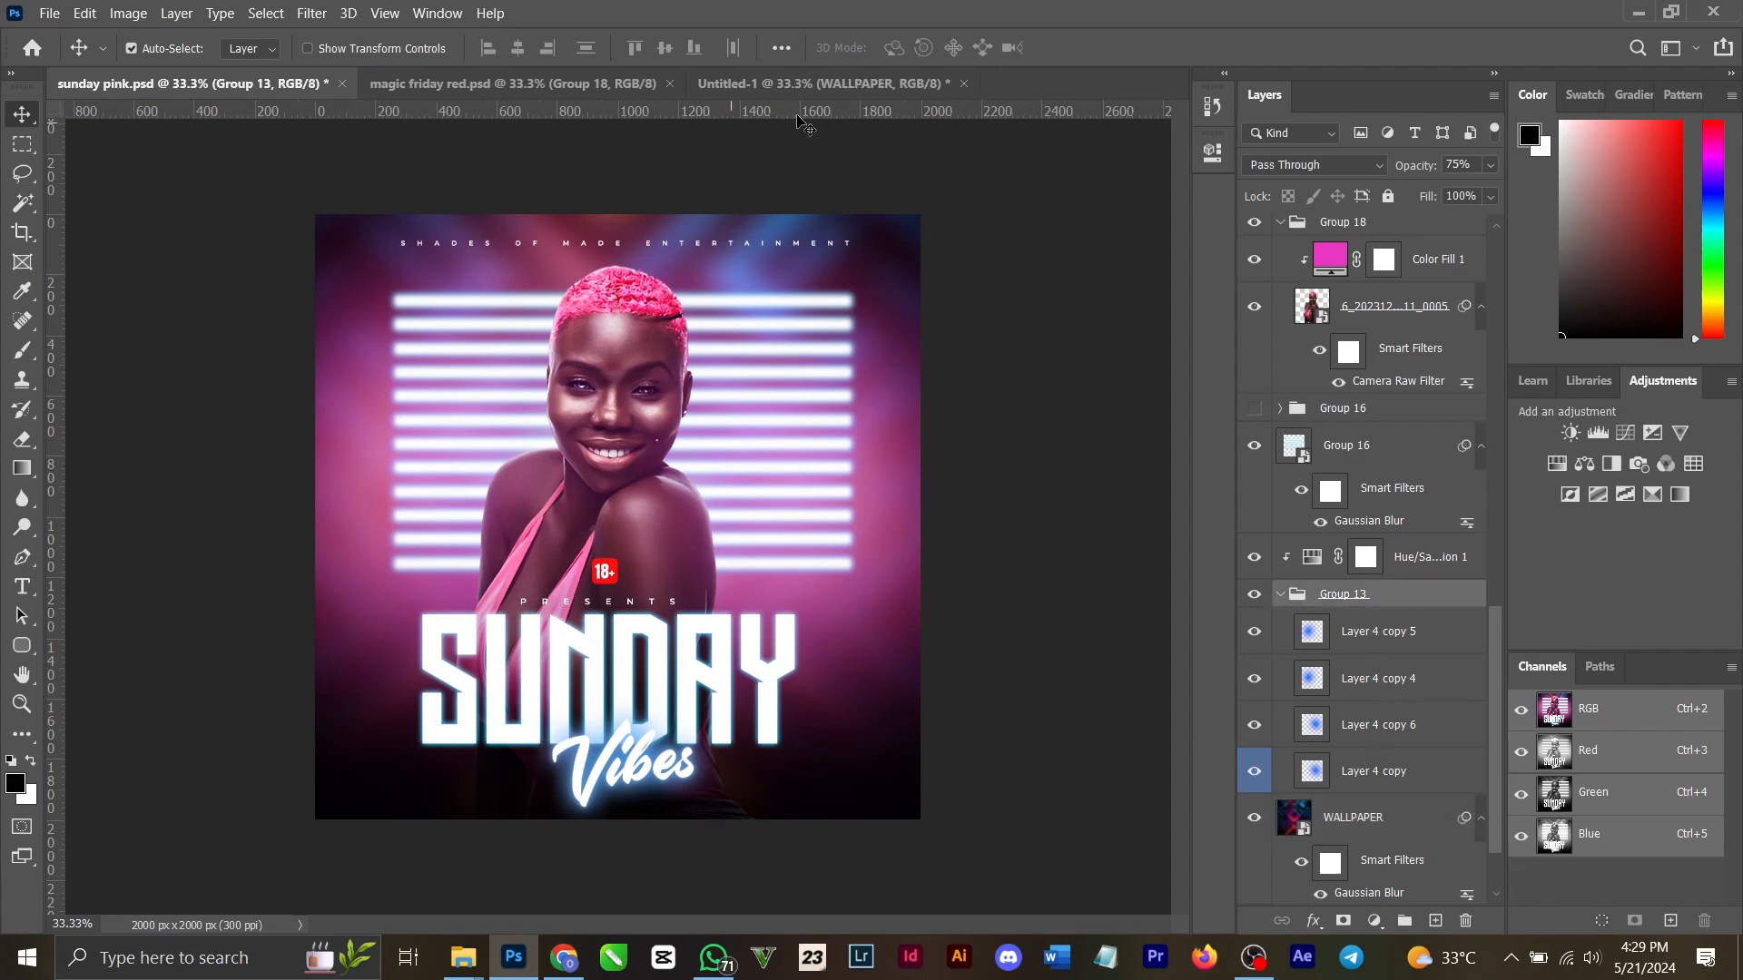
left_click(810, 83)
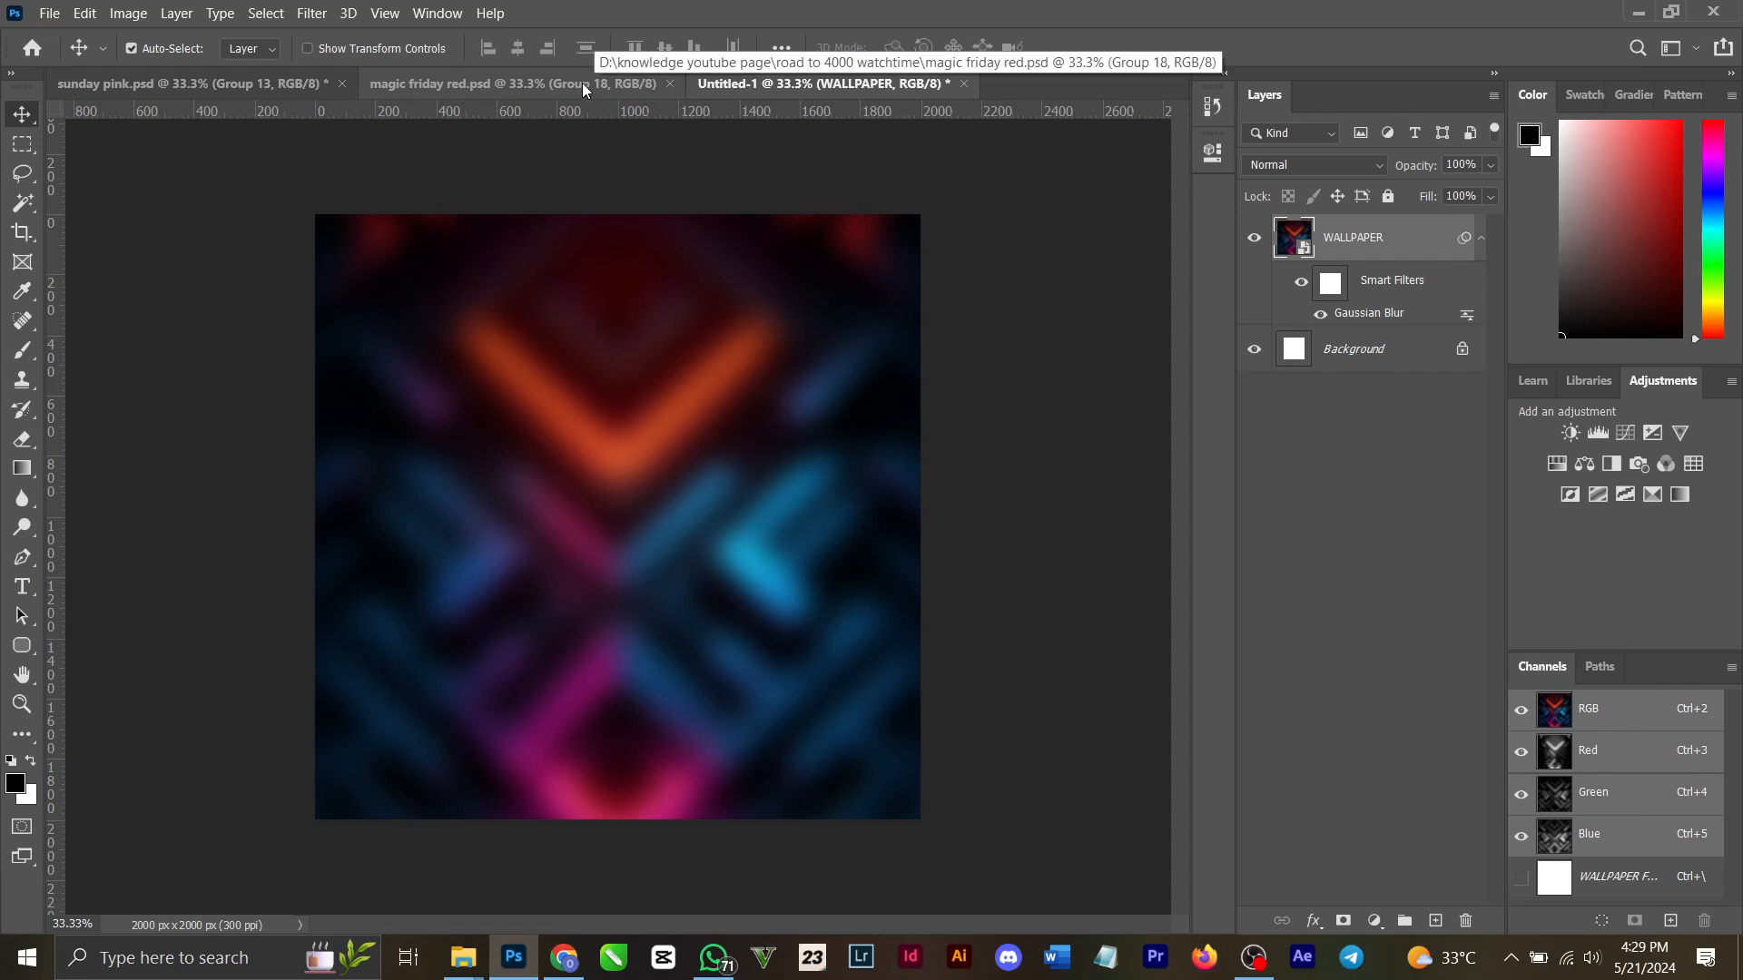
left_click(205, 83)
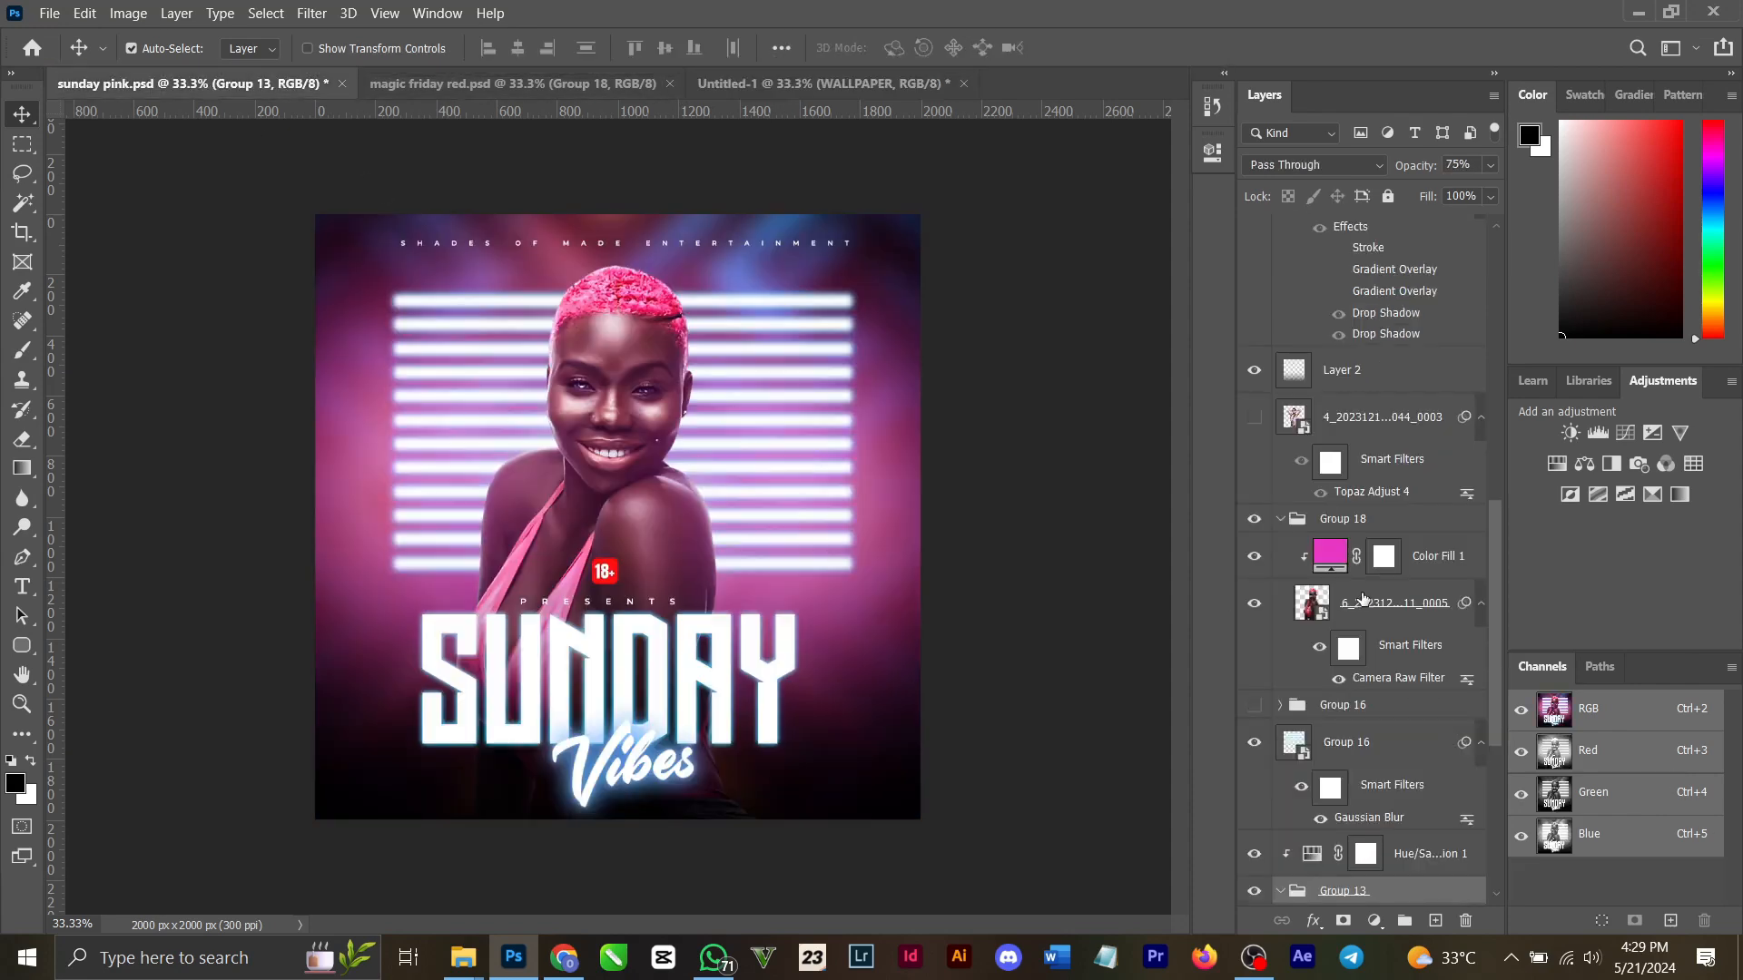
Copy the pink-haired model's layer from sunday pink.psd into the new document and position it centred with the head below the canvas top.
left_click(1387, 618)
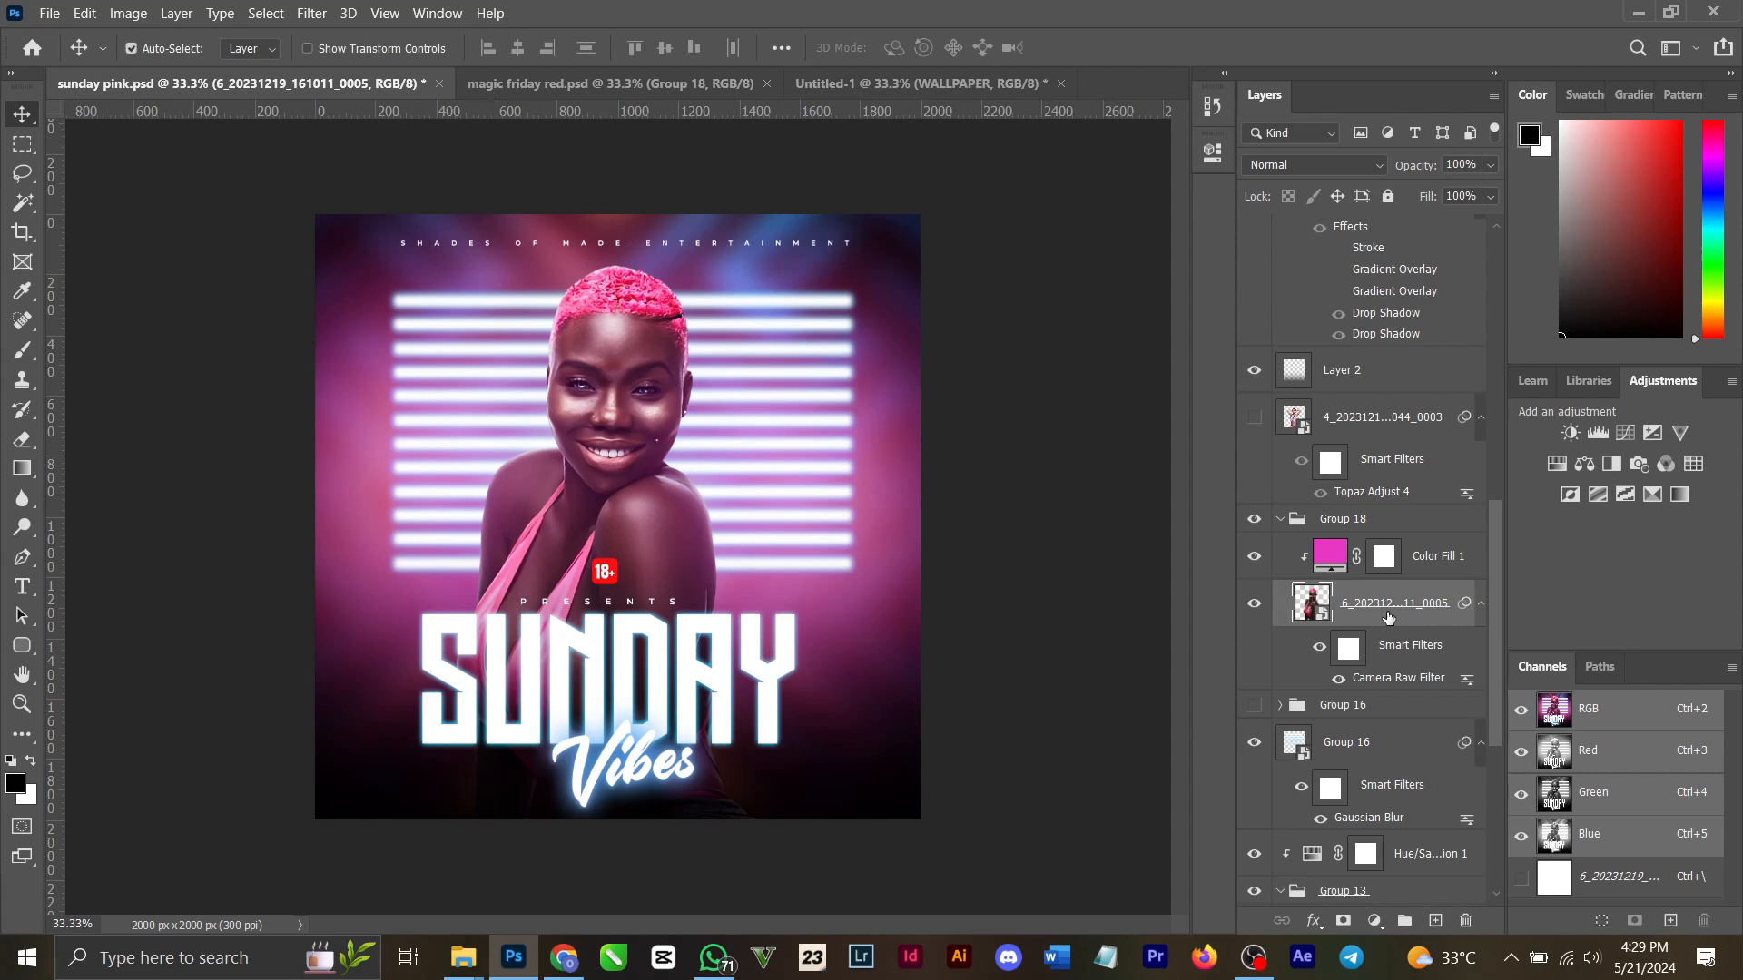
left_click(935, 80)
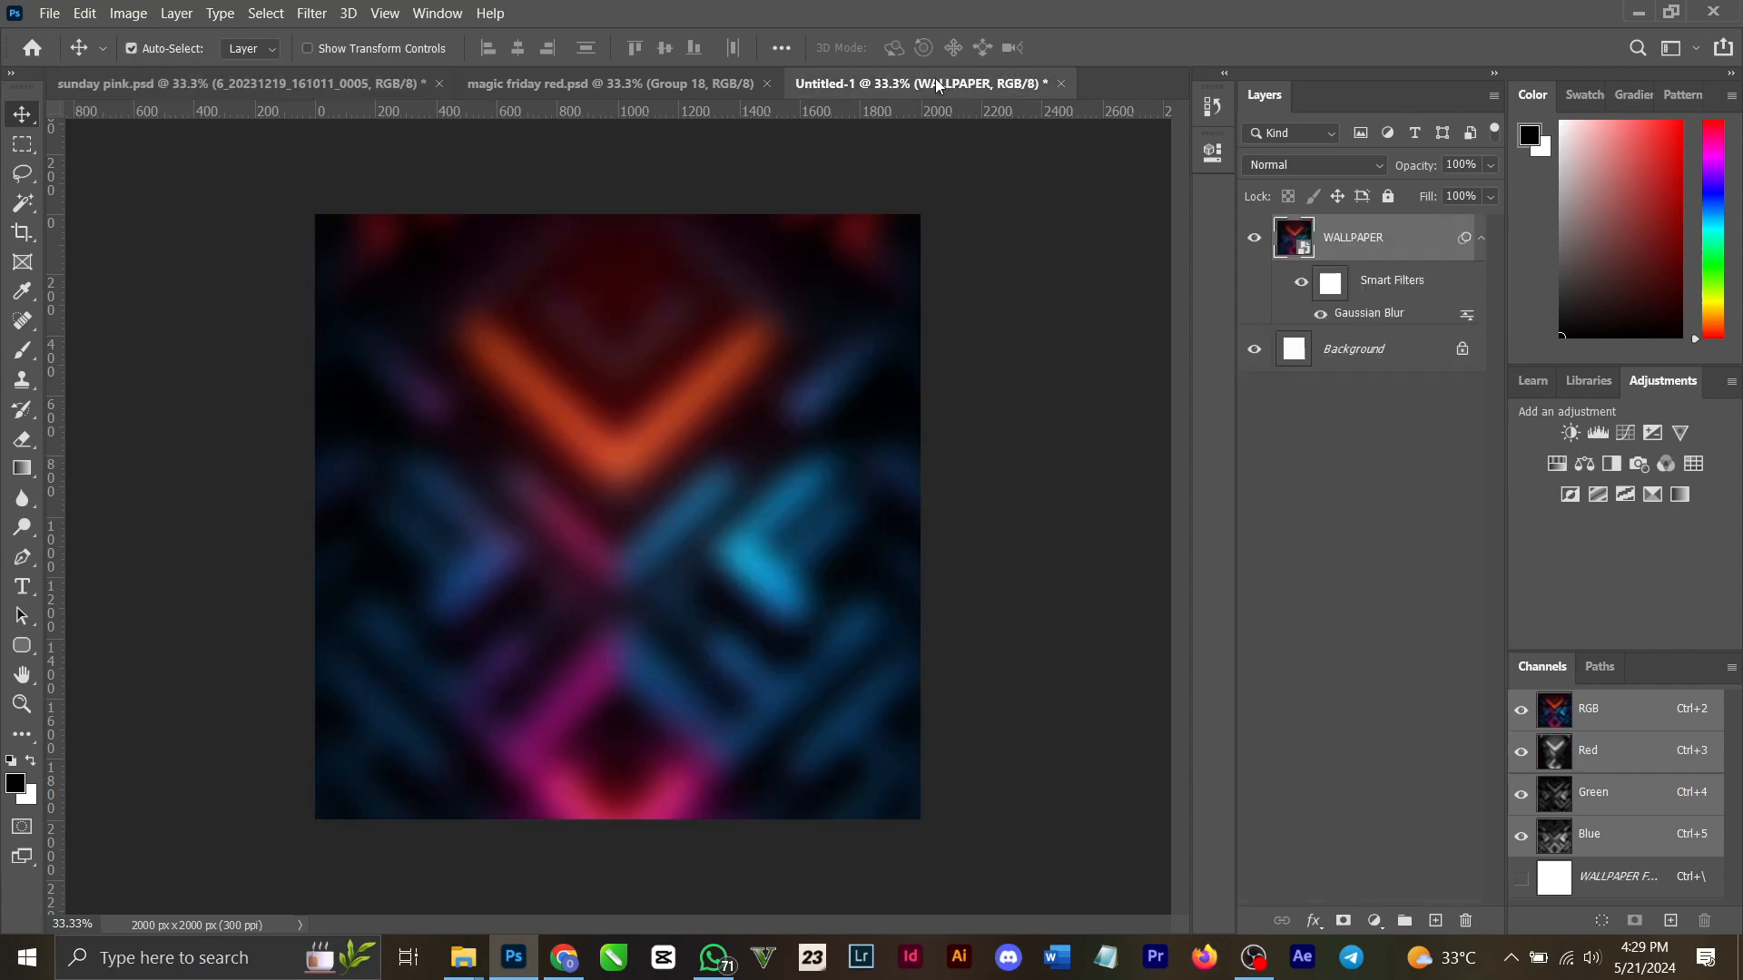
left_click_drag(935, 78, 1023, 369)
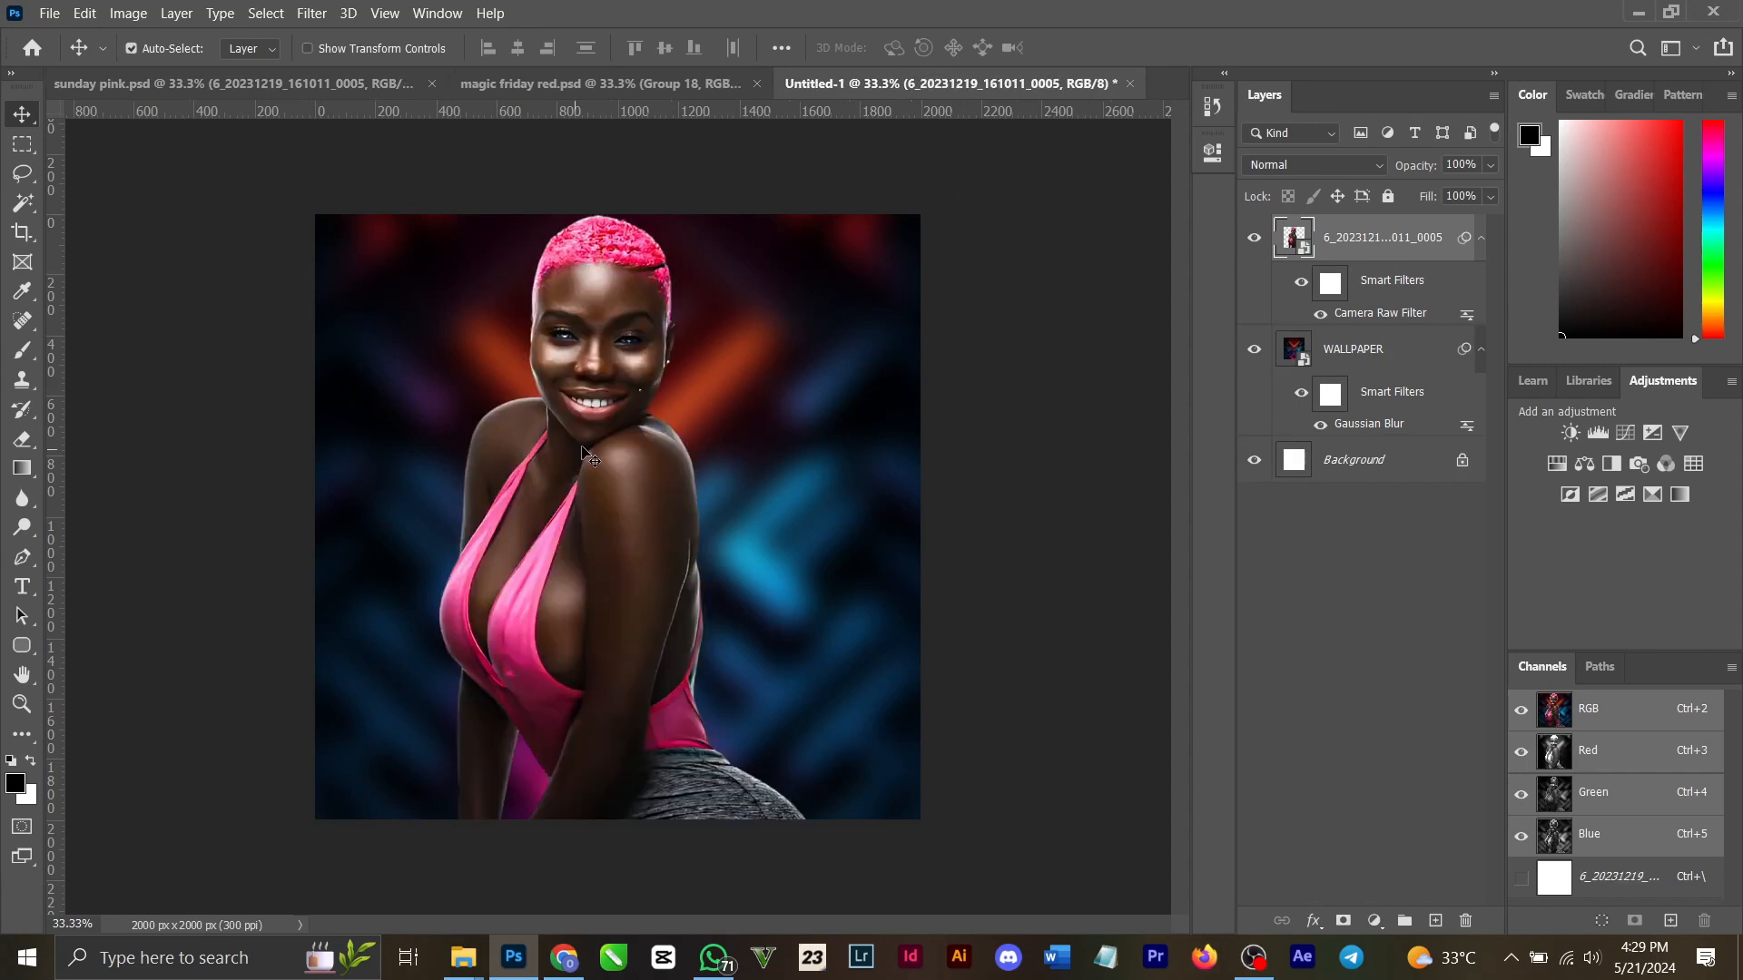
left_click_drag(582, 448, 599, 512)
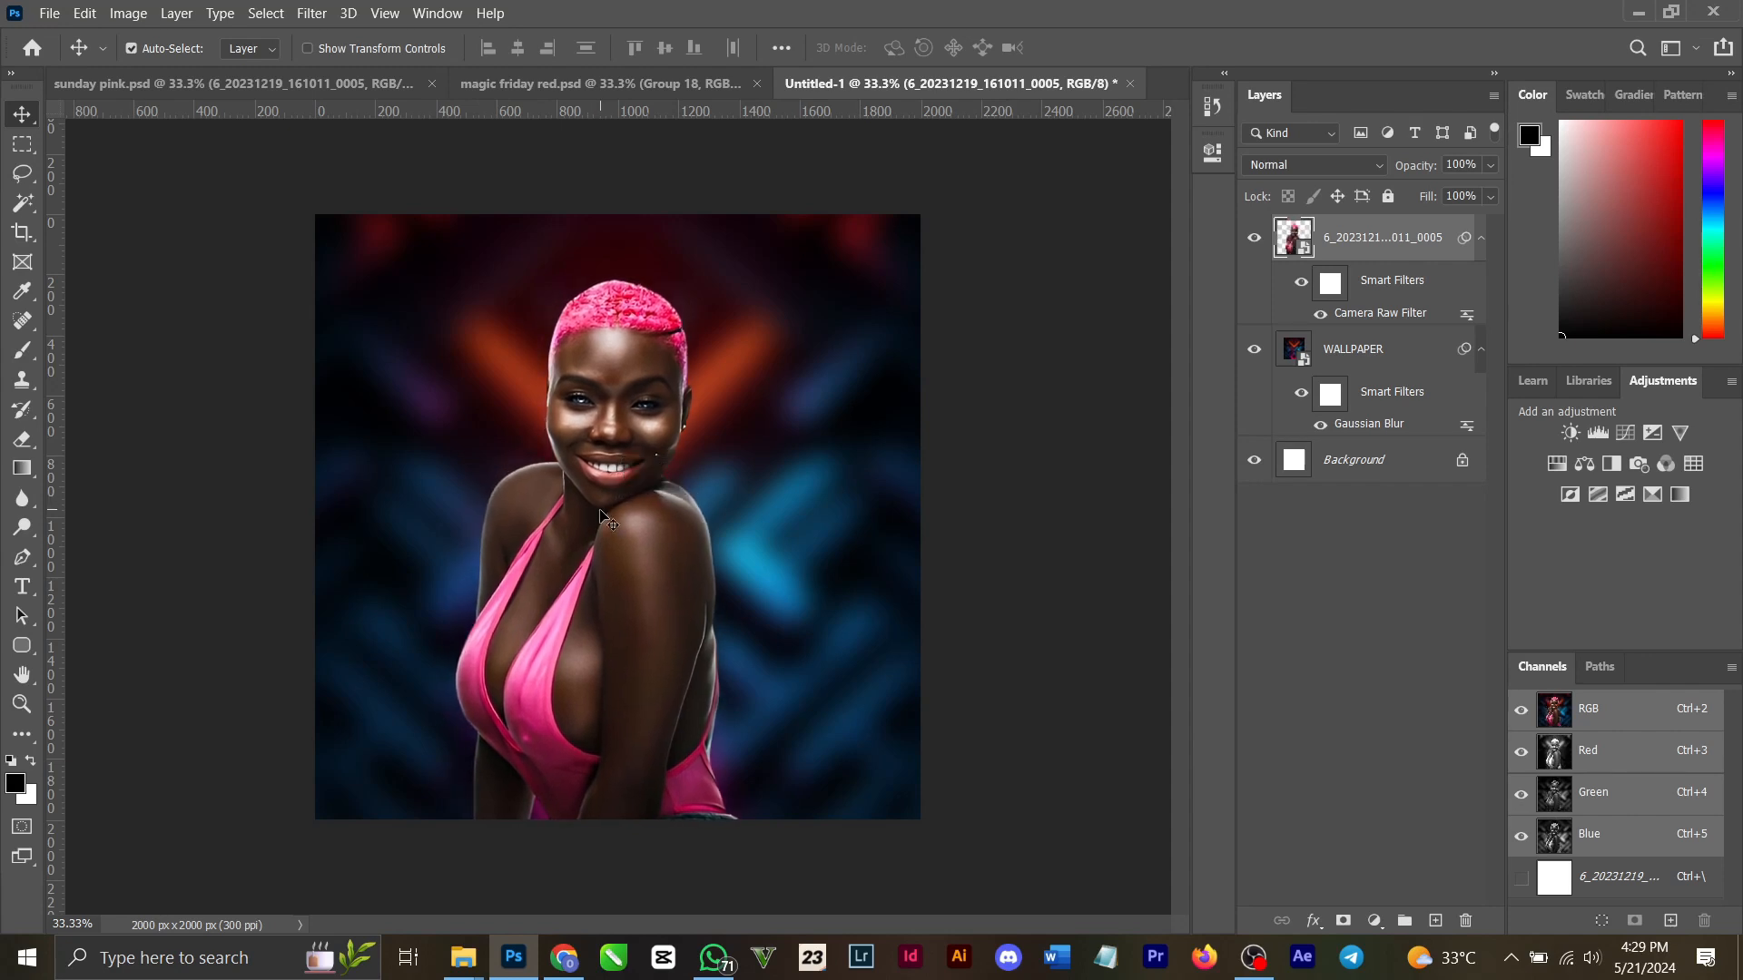
Add a layer above the model and apply two black-to-transparent linear gradients from the canvas's bottom edge up to her chest.
left_click(1435, 921)
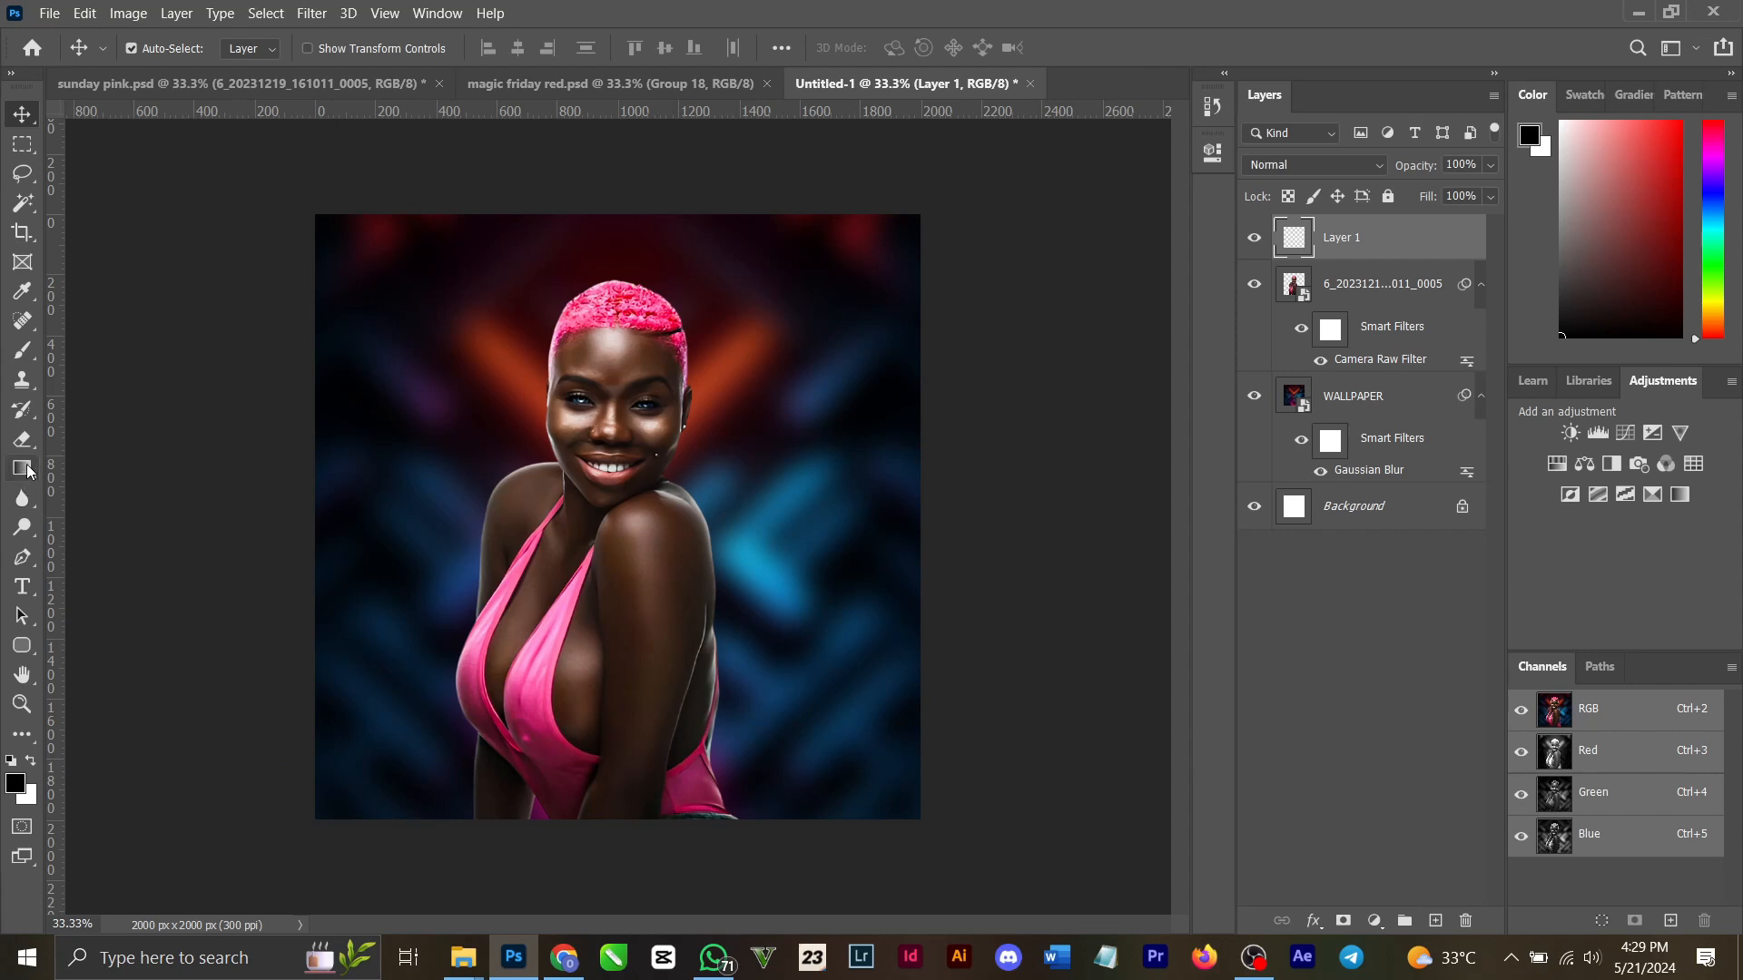
left_click(23, 468)
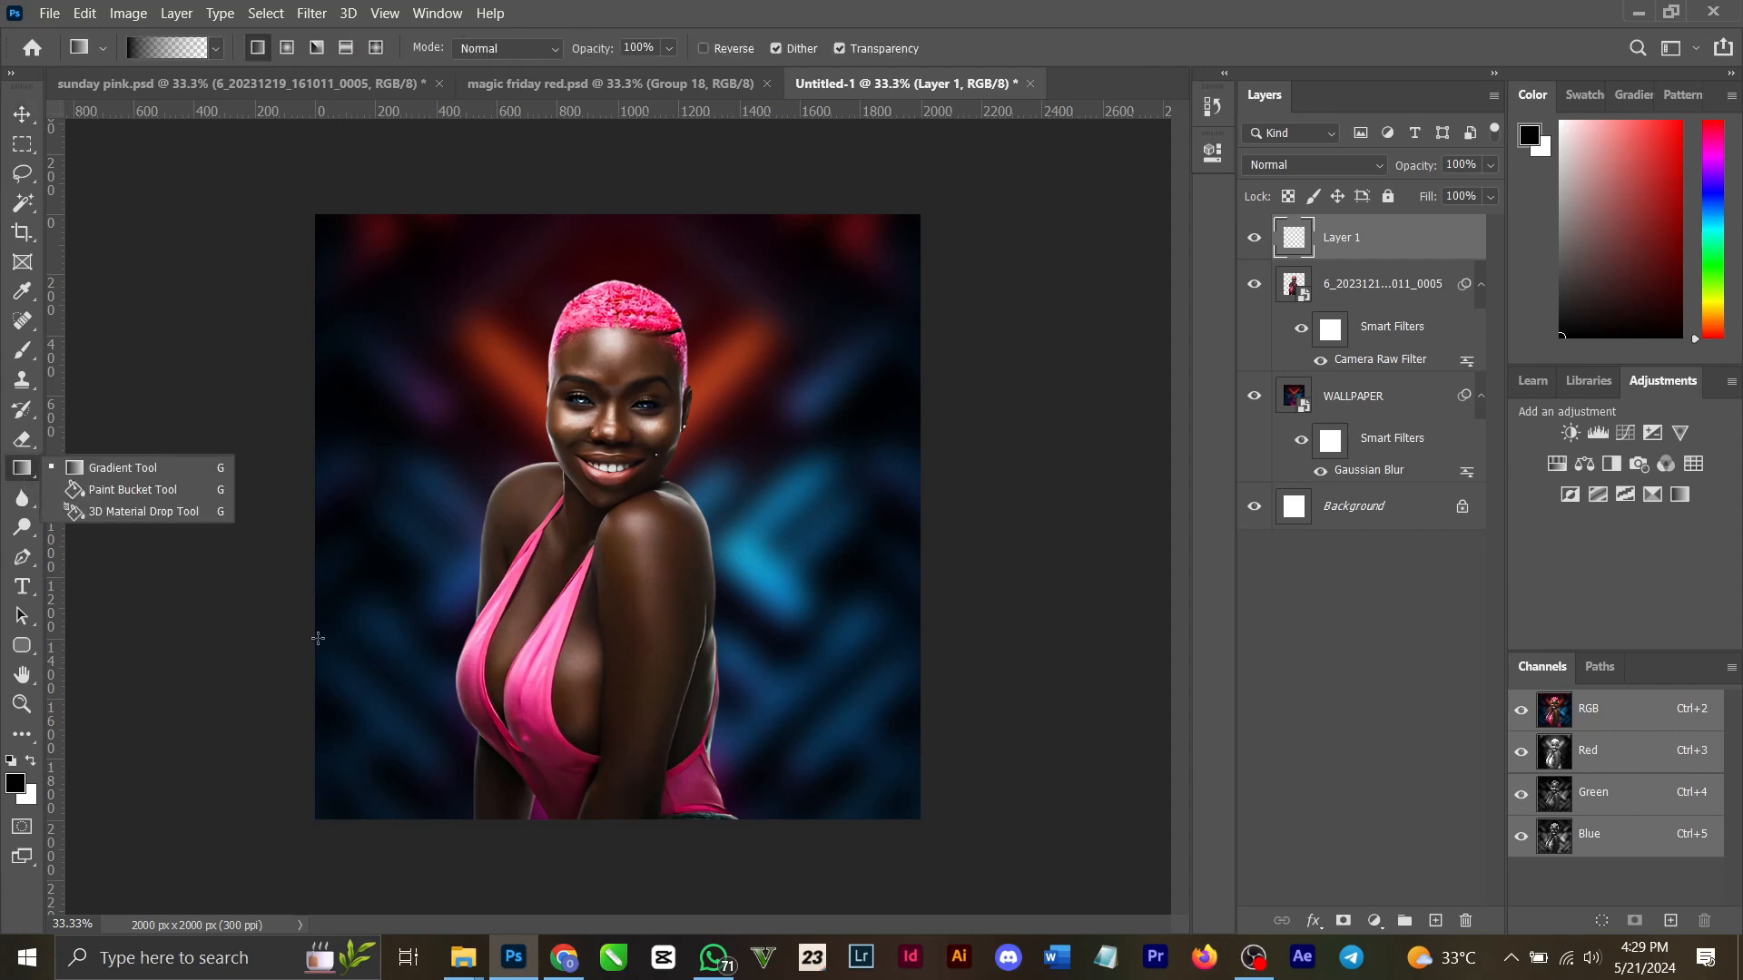
left_click(169, 469)
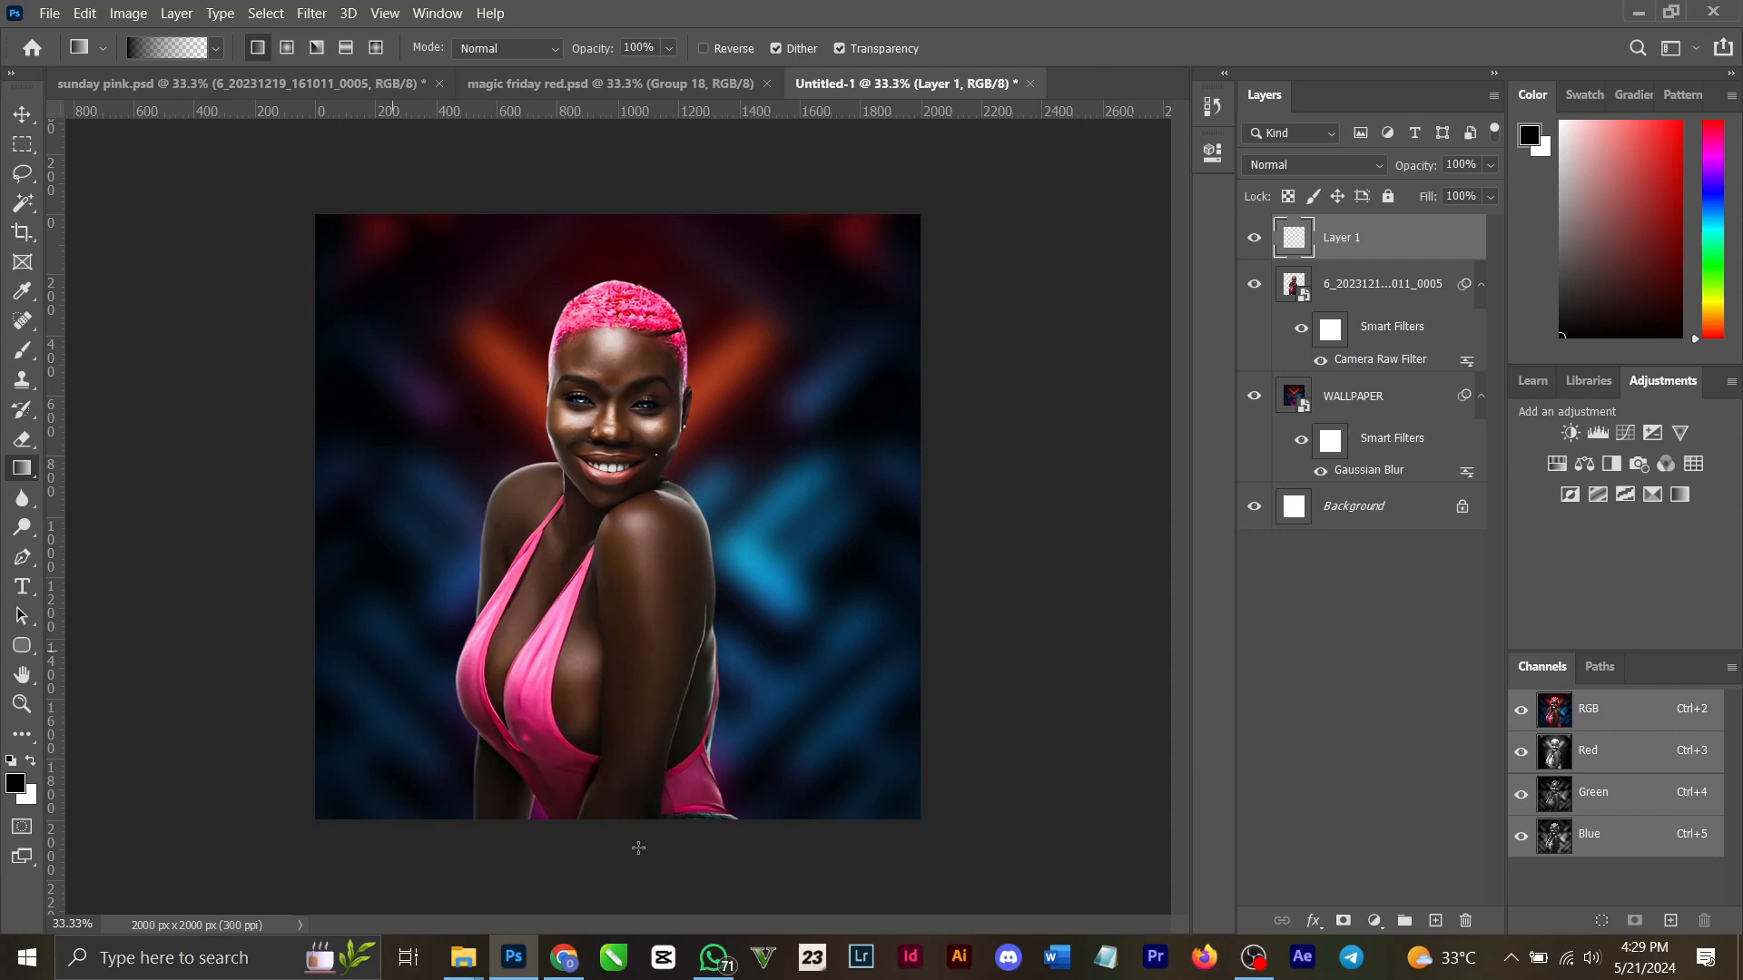
left_click_drag(611, 826, 599, 551)
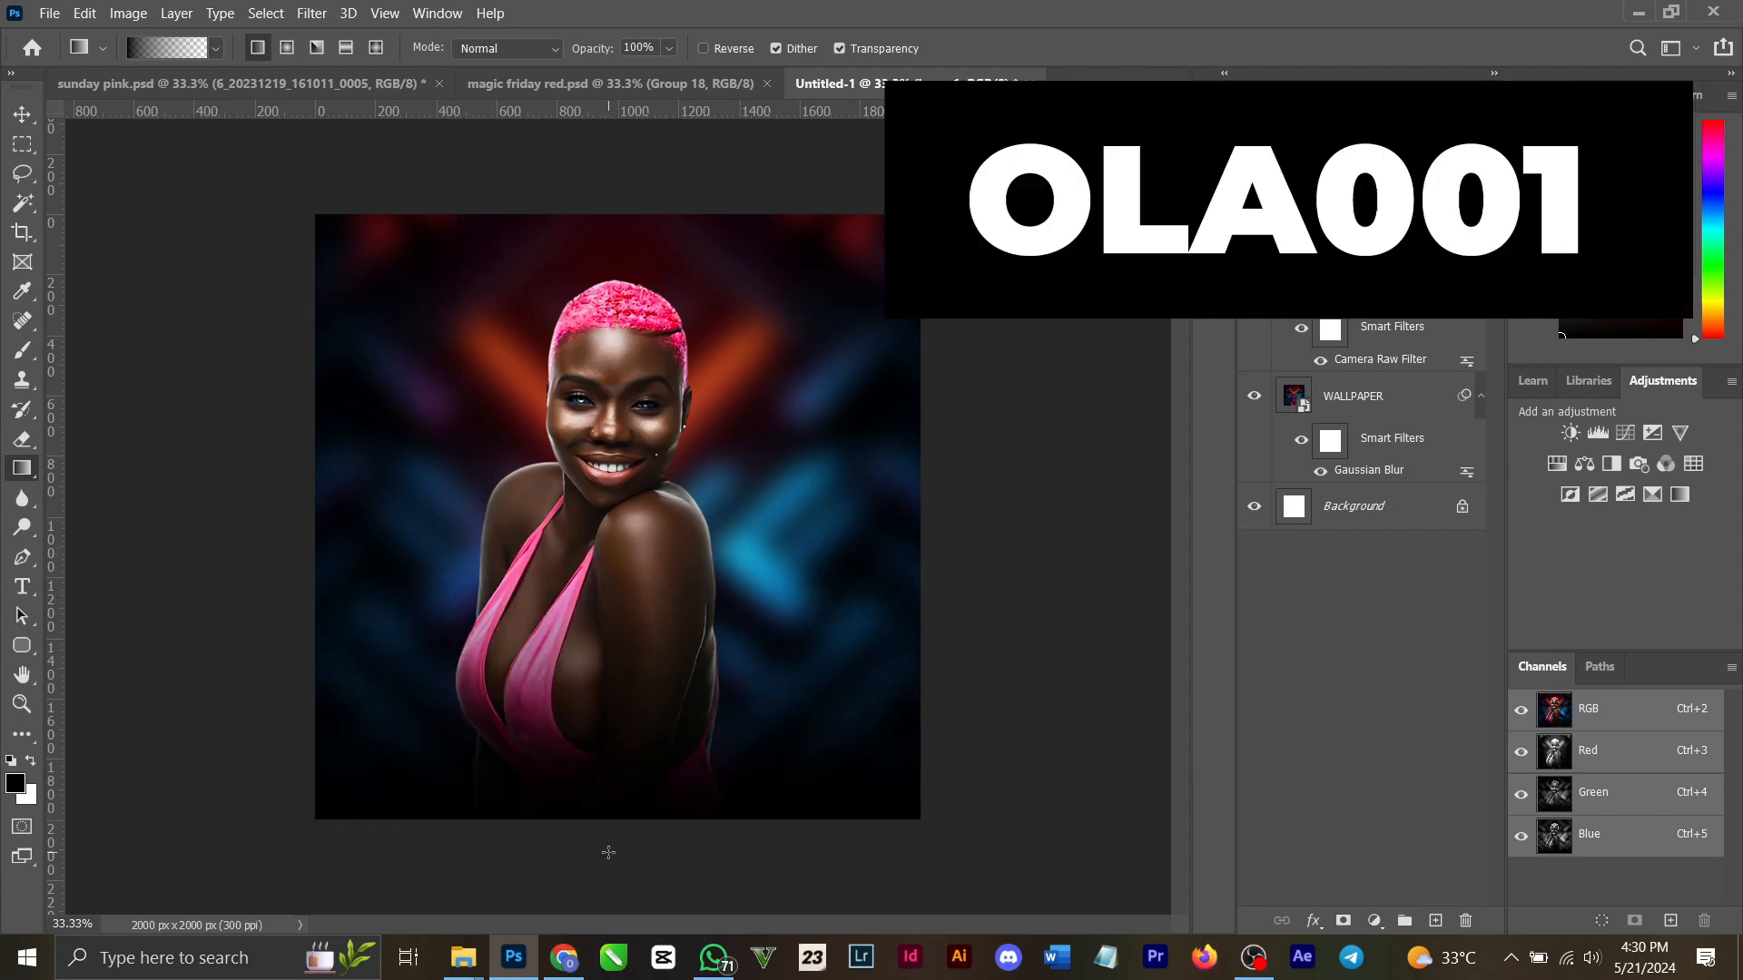
left_click_drag(607, 846, 628, 579)
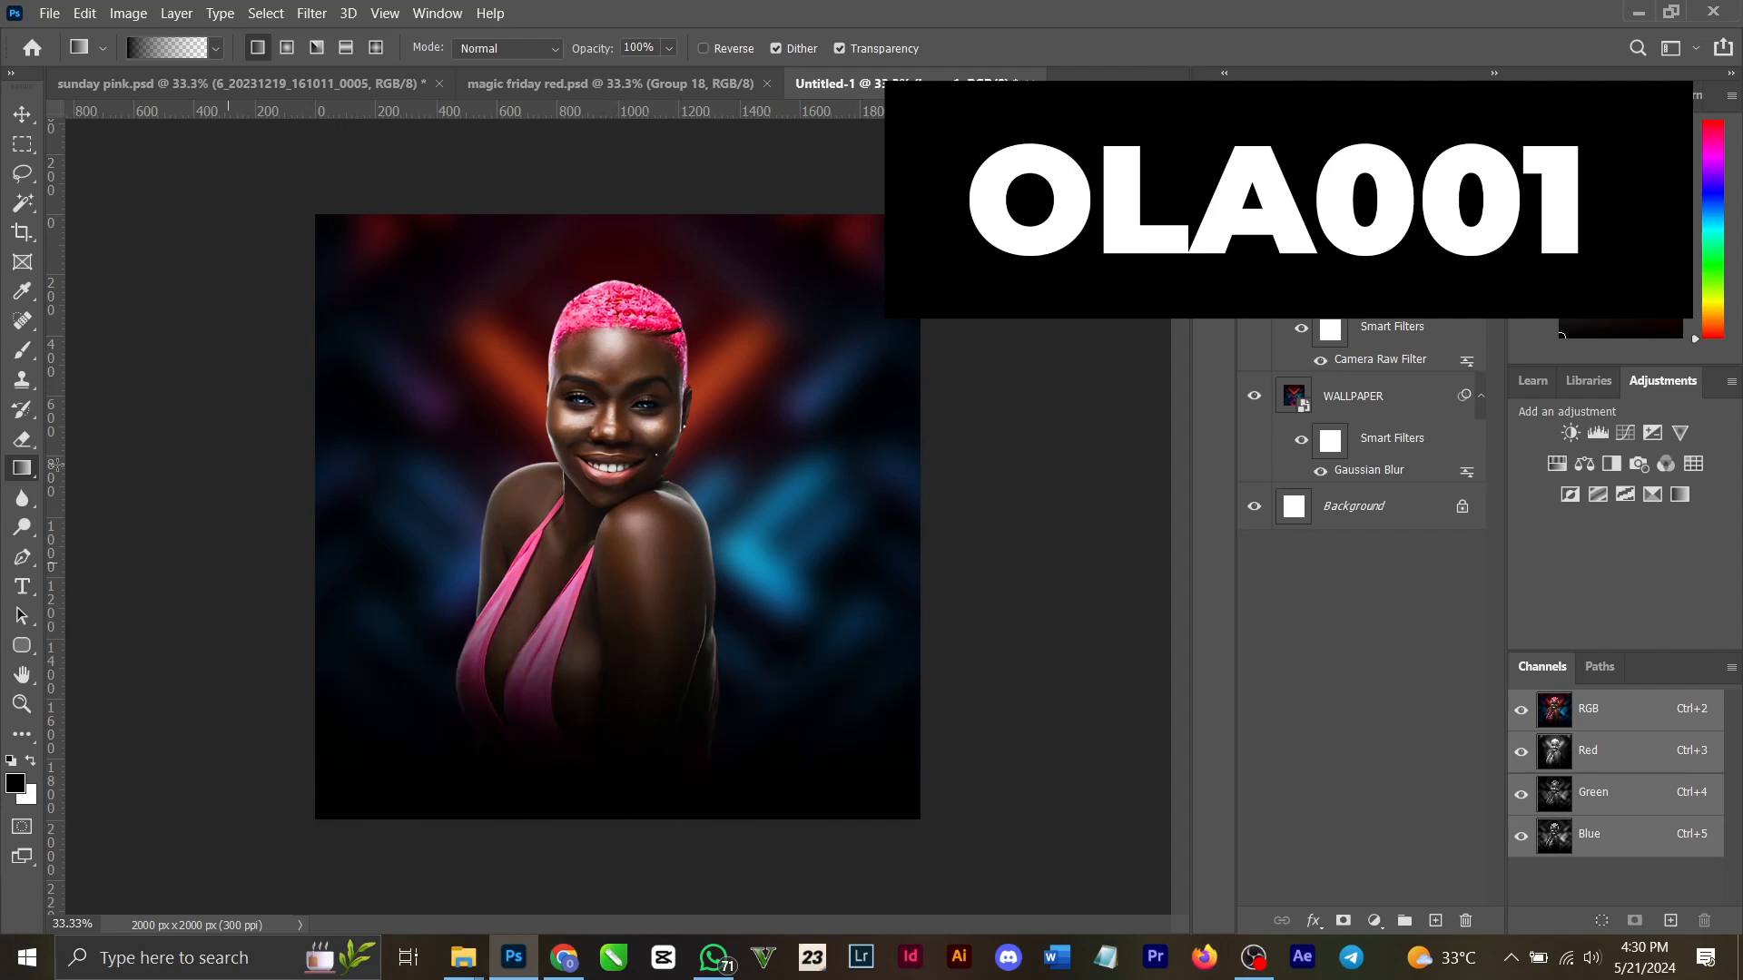
left_click(26, 113)
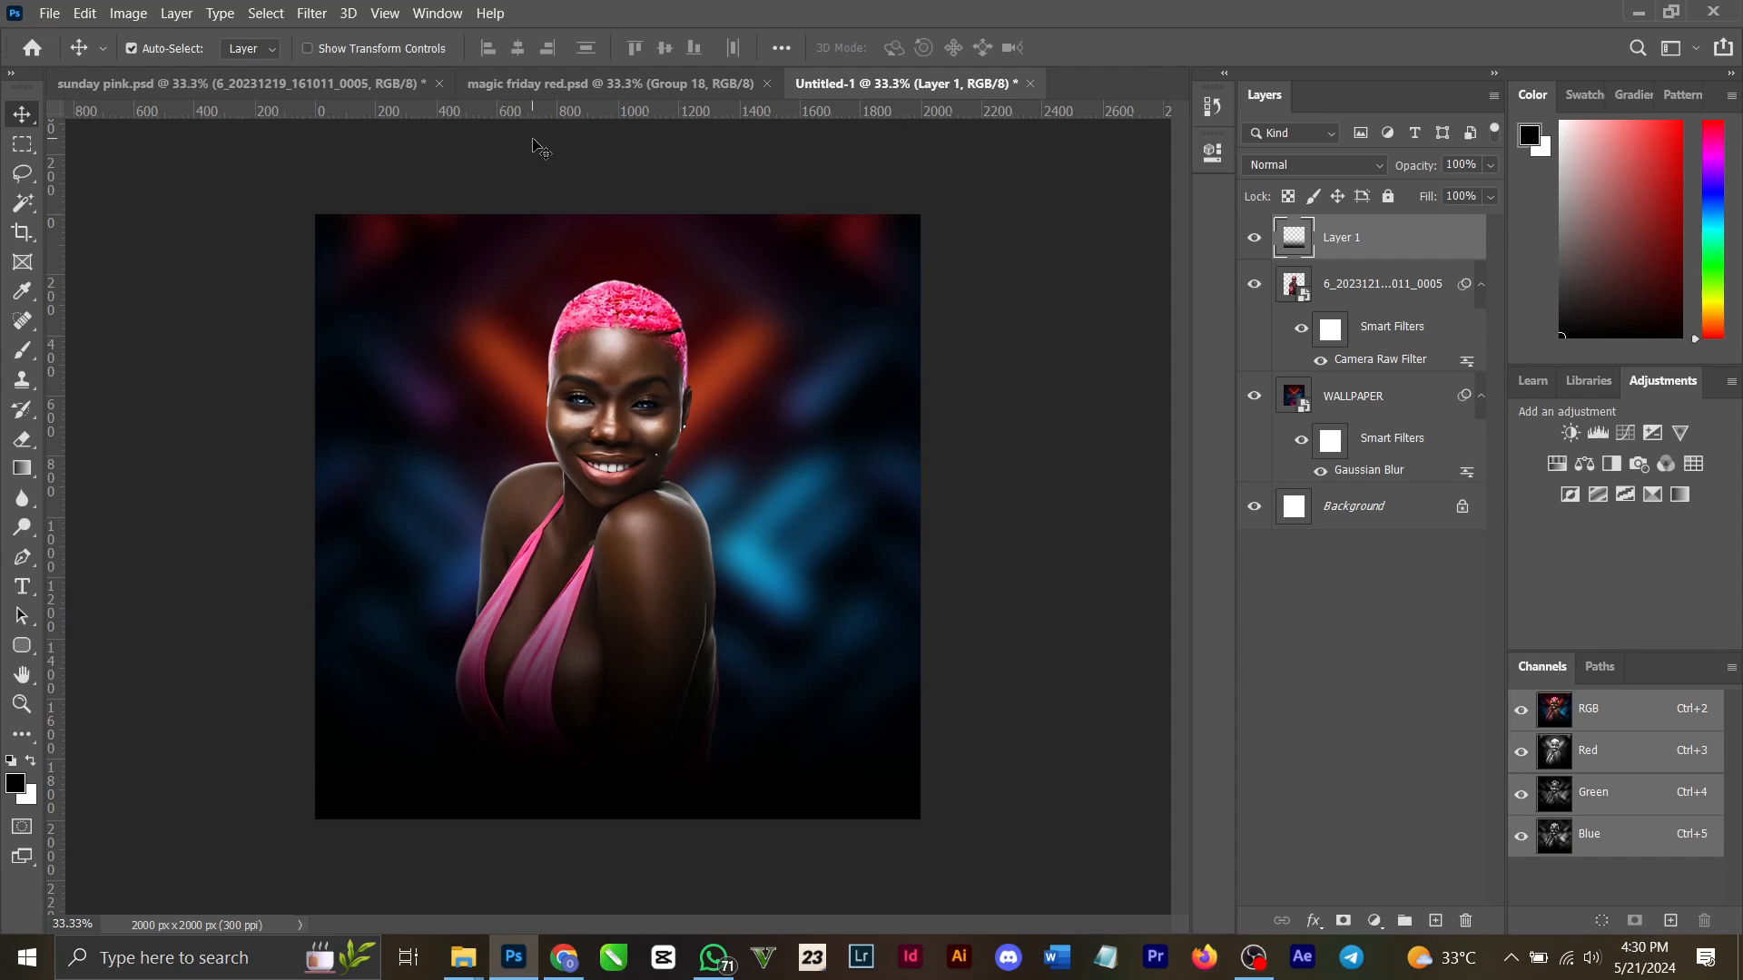
Copy Group 13 from sunday pink.psd into the new document, directly above the WALLPAPER layer.
left_click(557, 94)
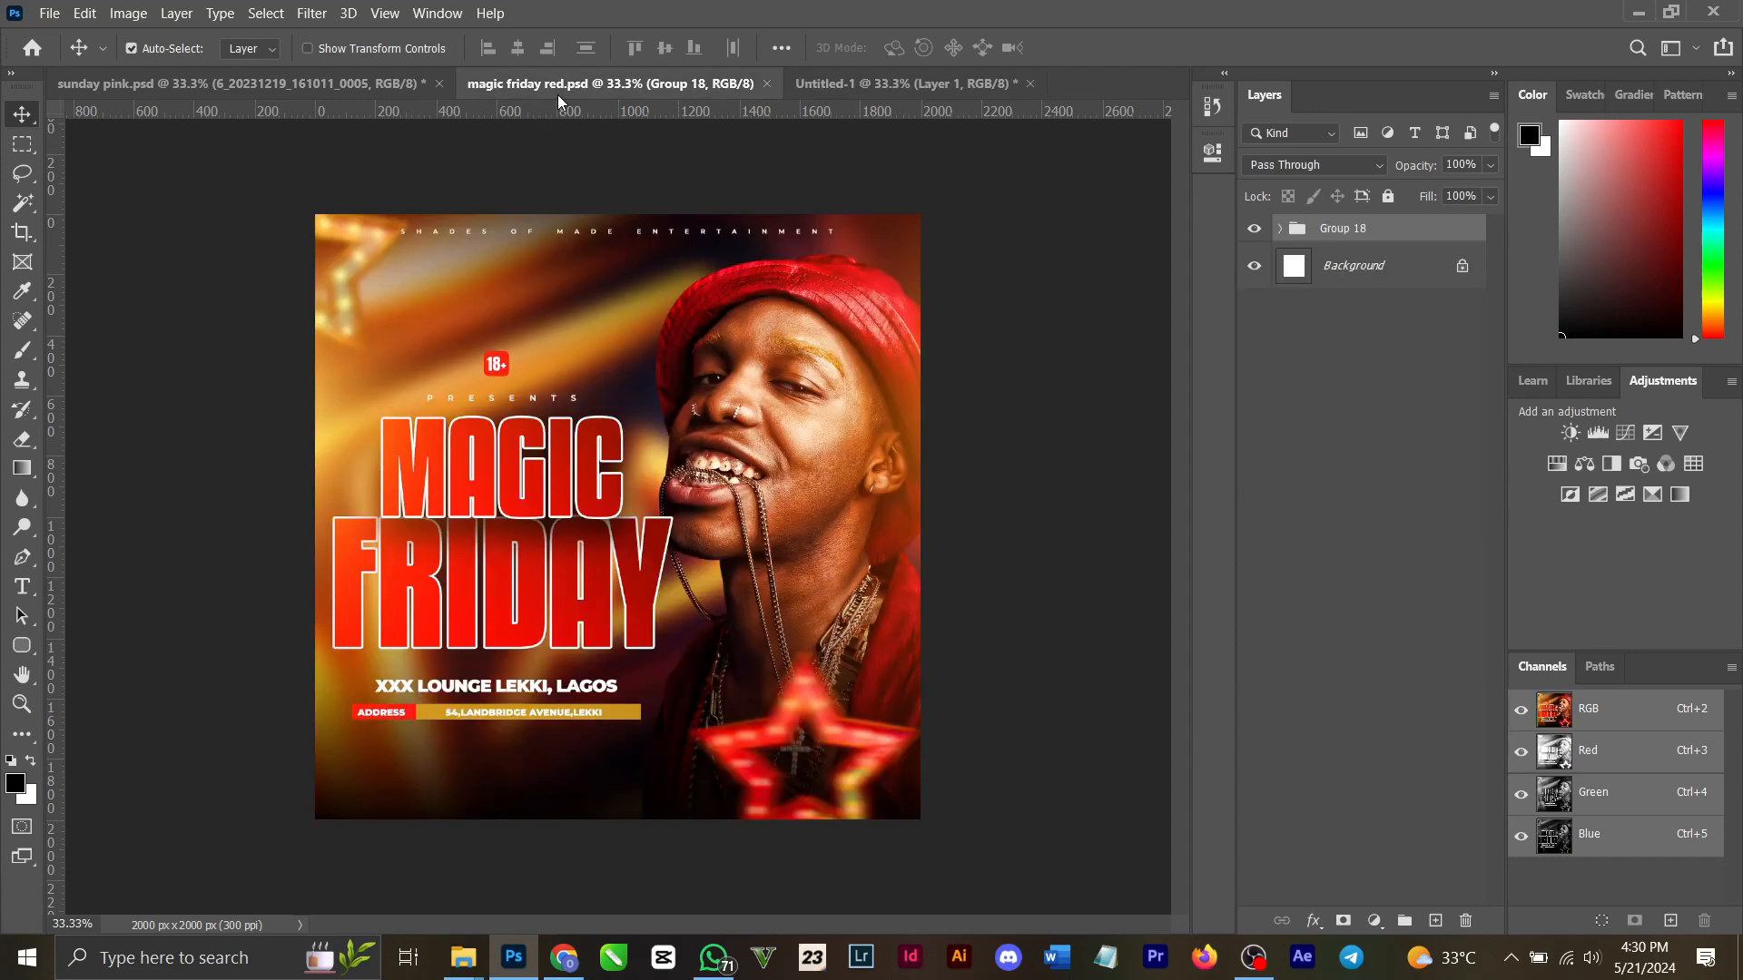
left_click(218, 91)
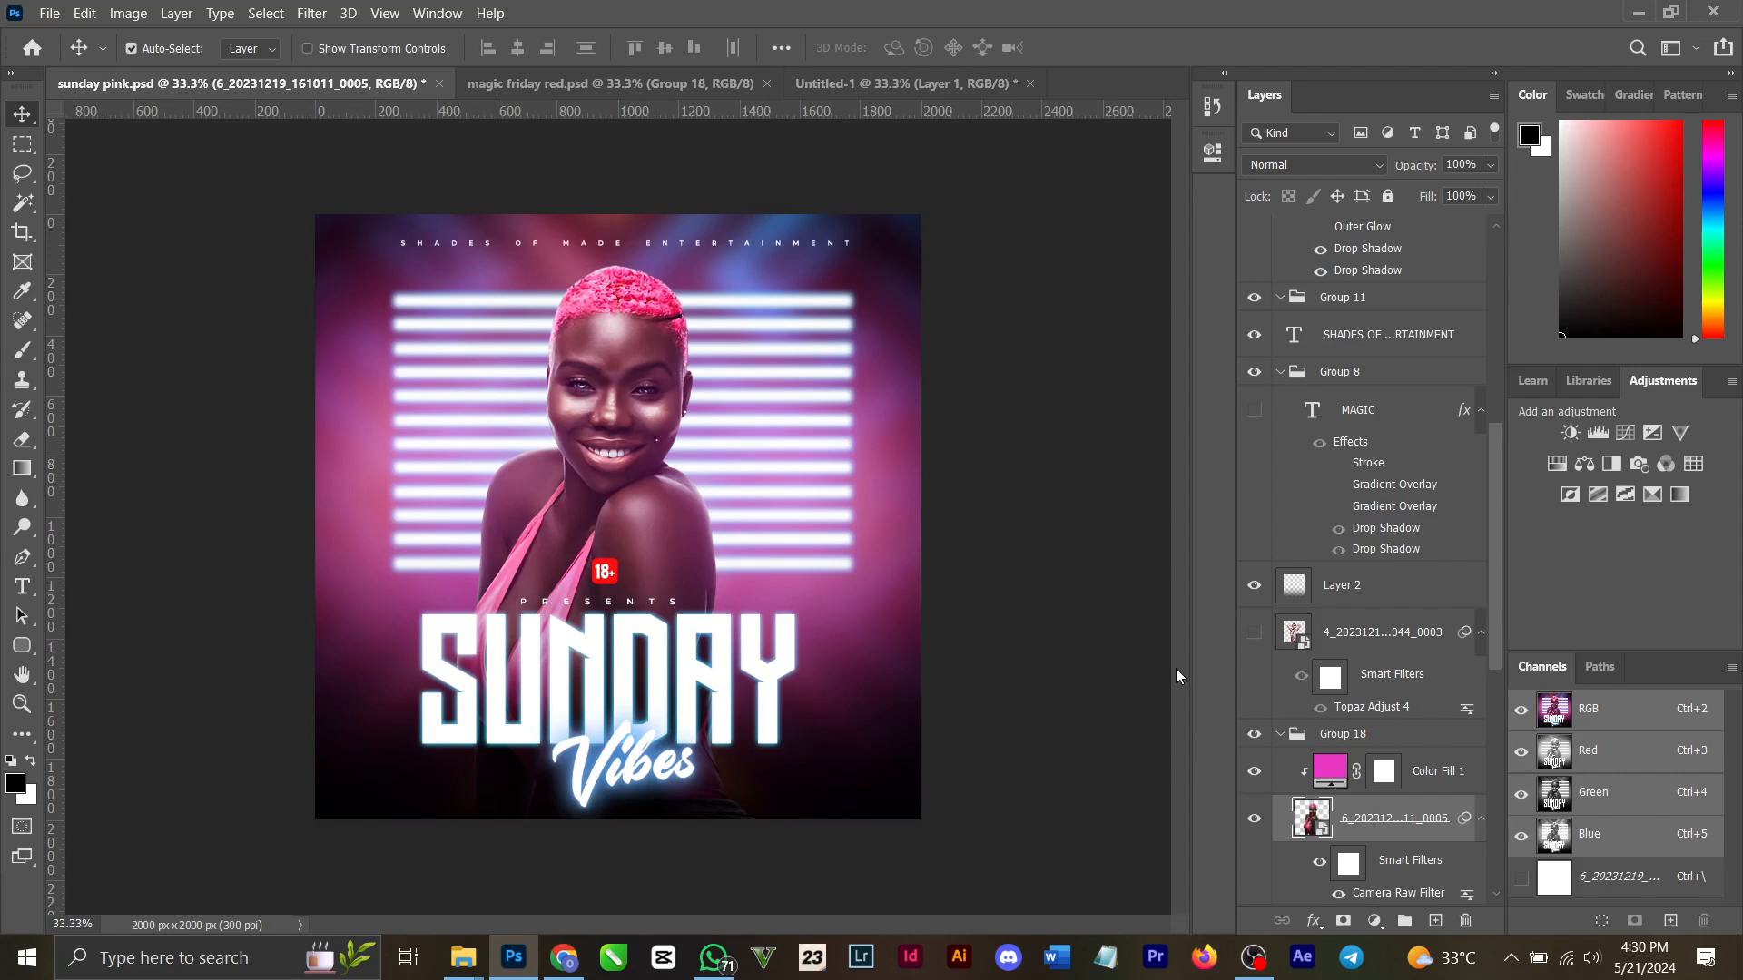
scroll(1421, 751, "down", 5)
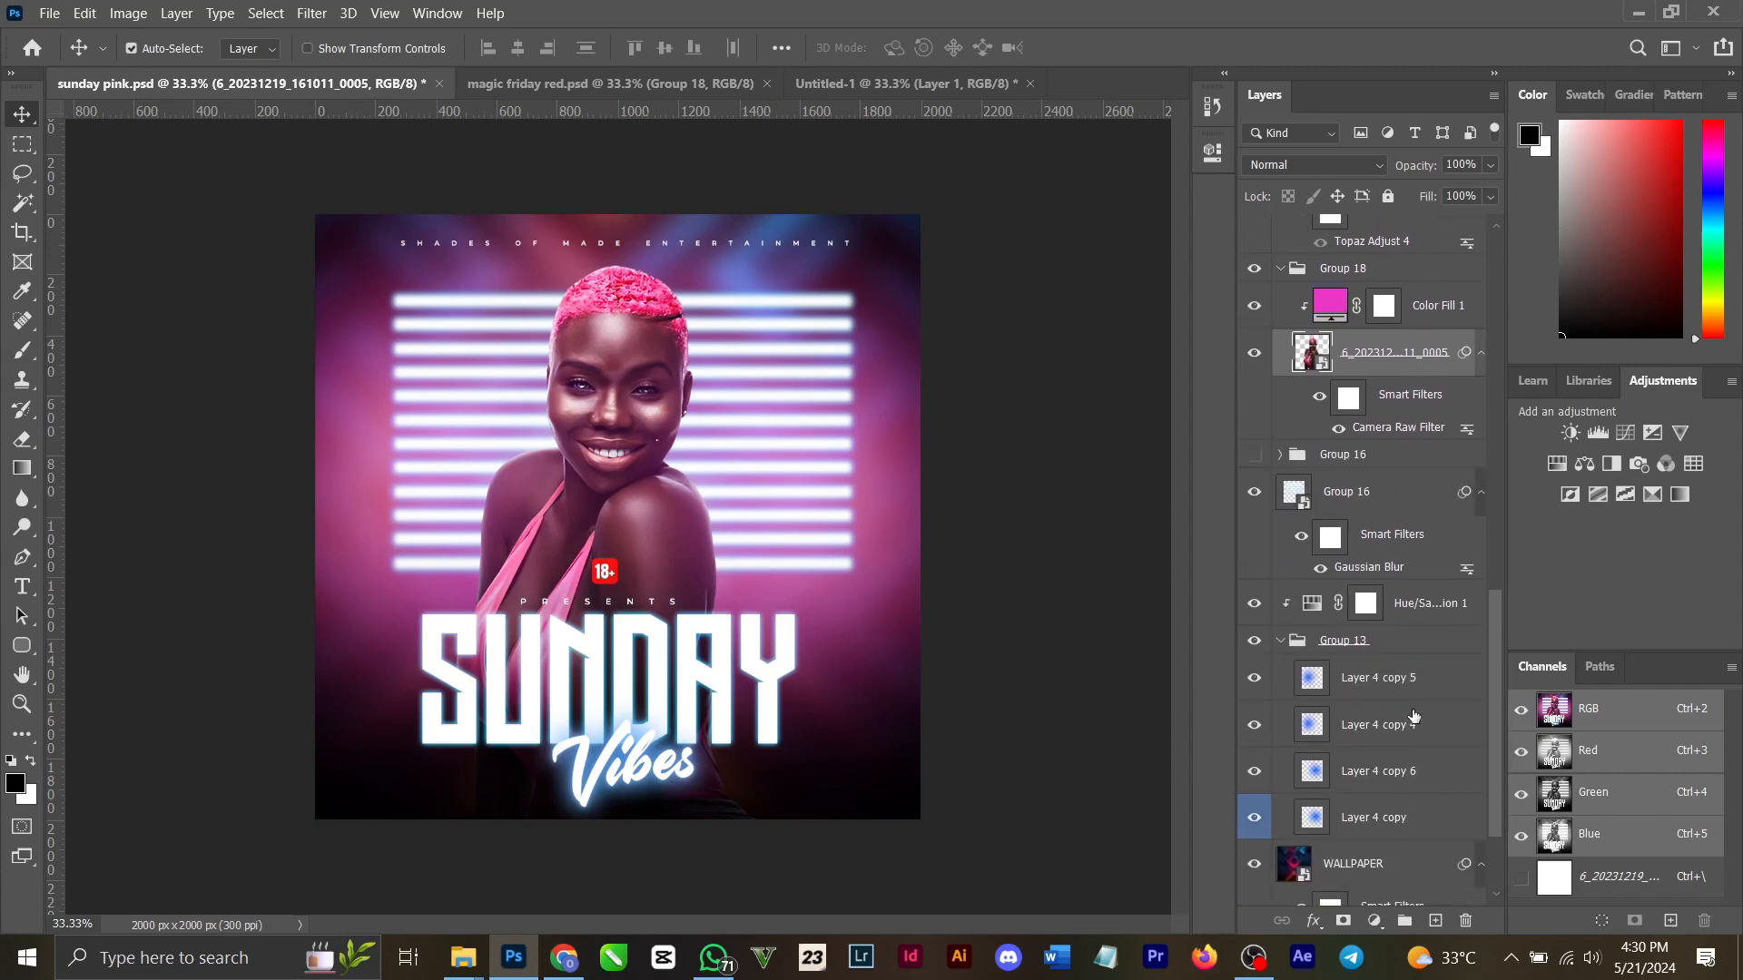
left_click(1359, 639)
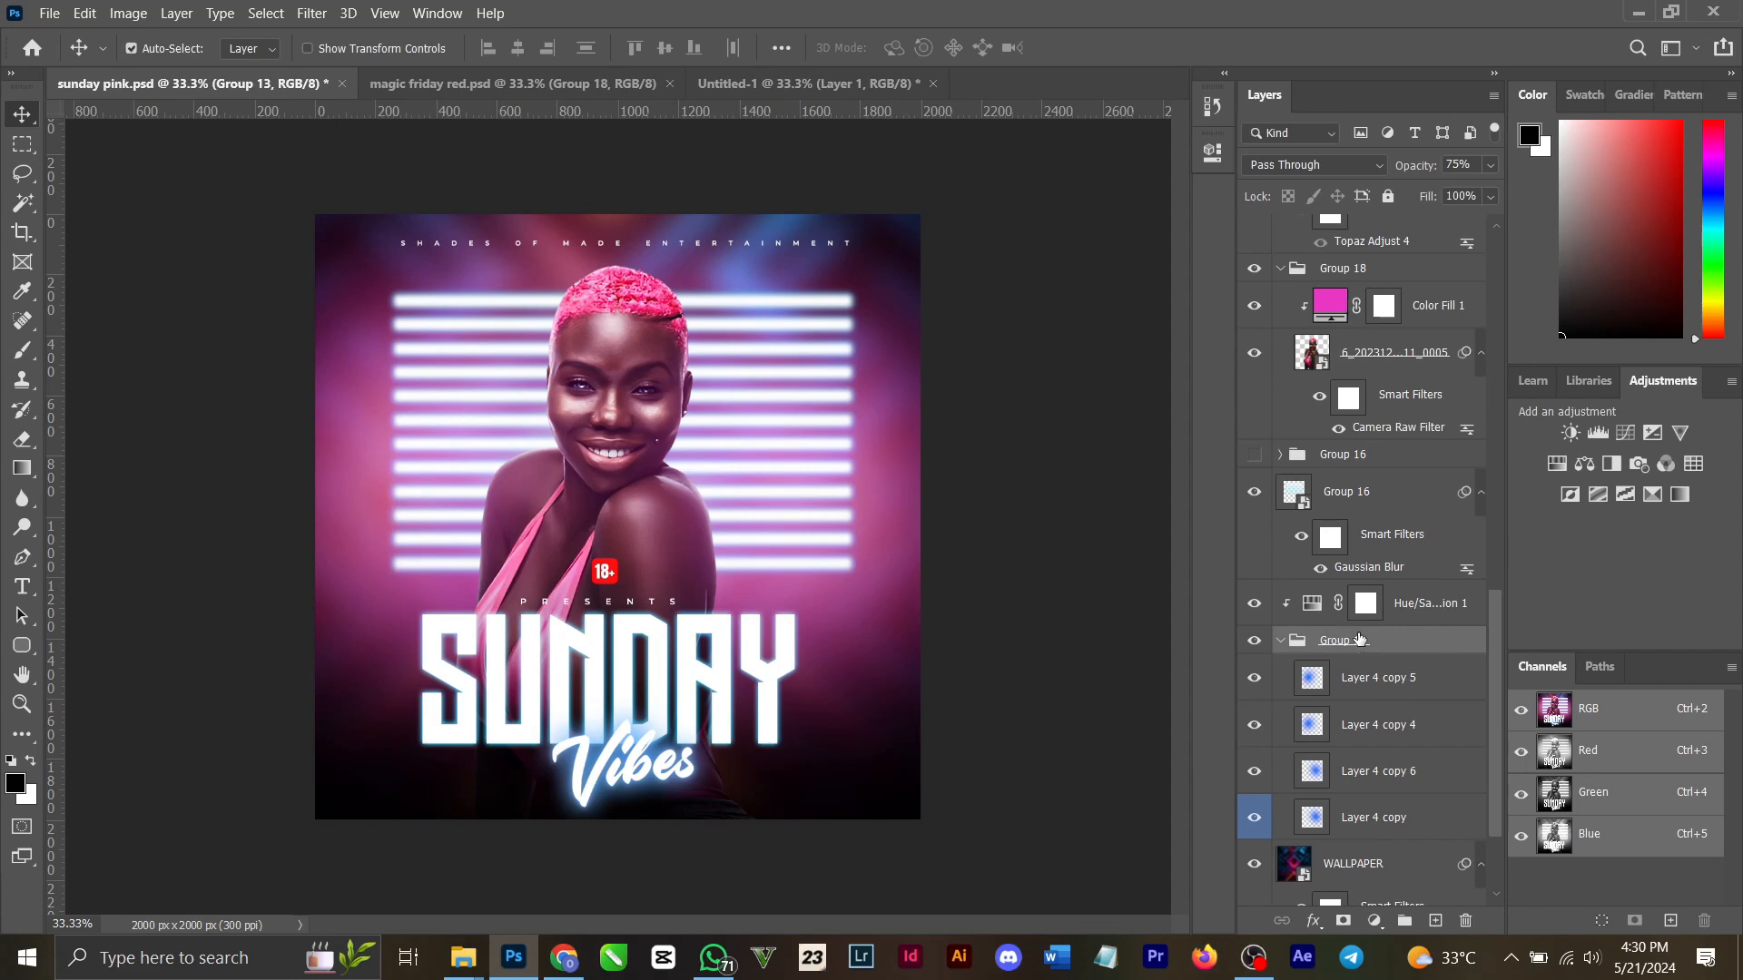
left_click(812, 83)
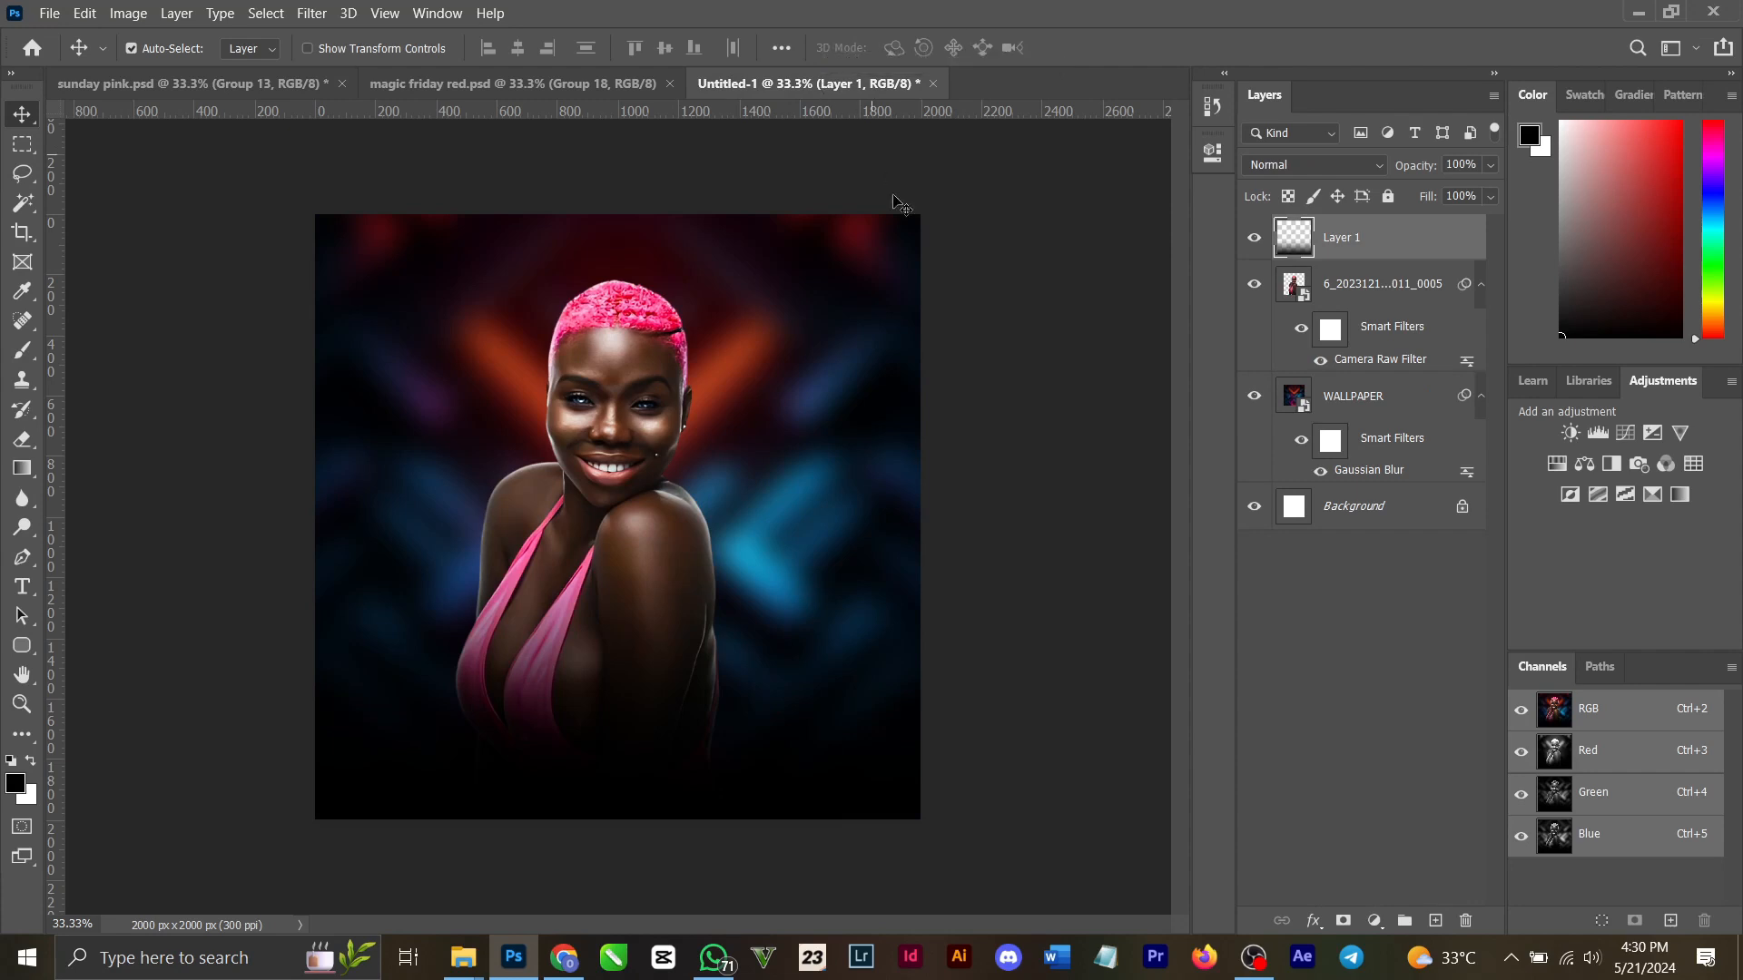
left_click(1376, 404)
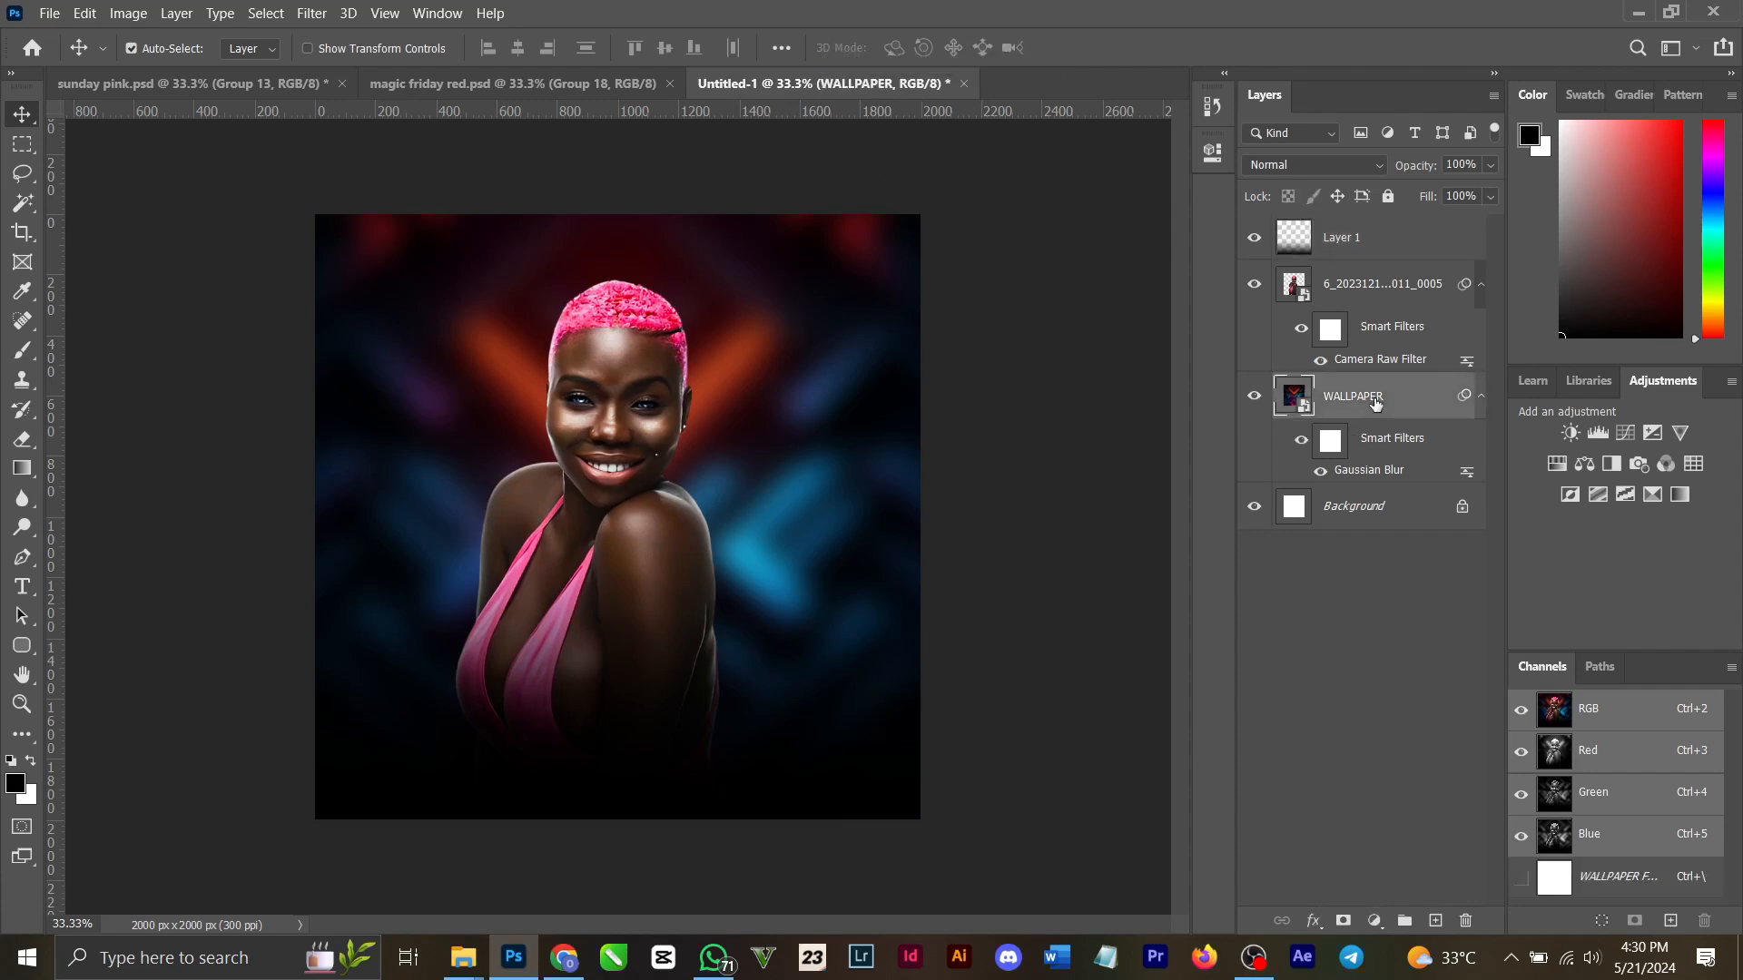
key("ctrl+v")
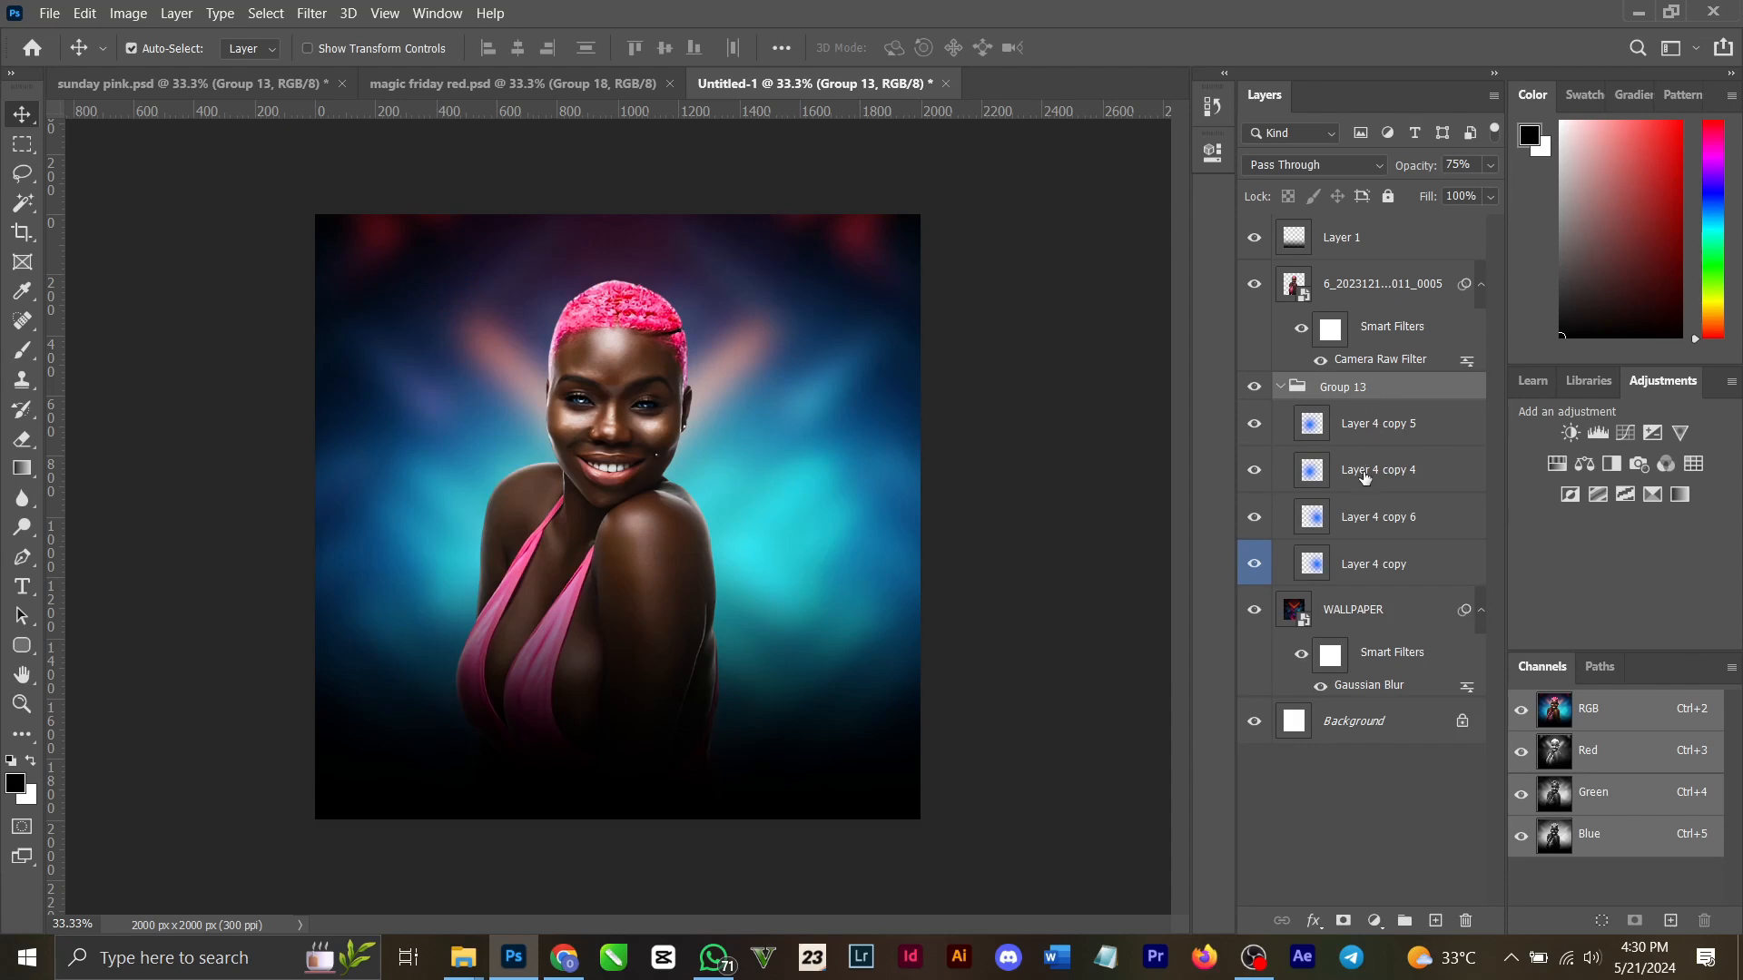
Delete the four Layer 4 copies inside Group 13, keeping the empty group.
left_click(1428, 581)
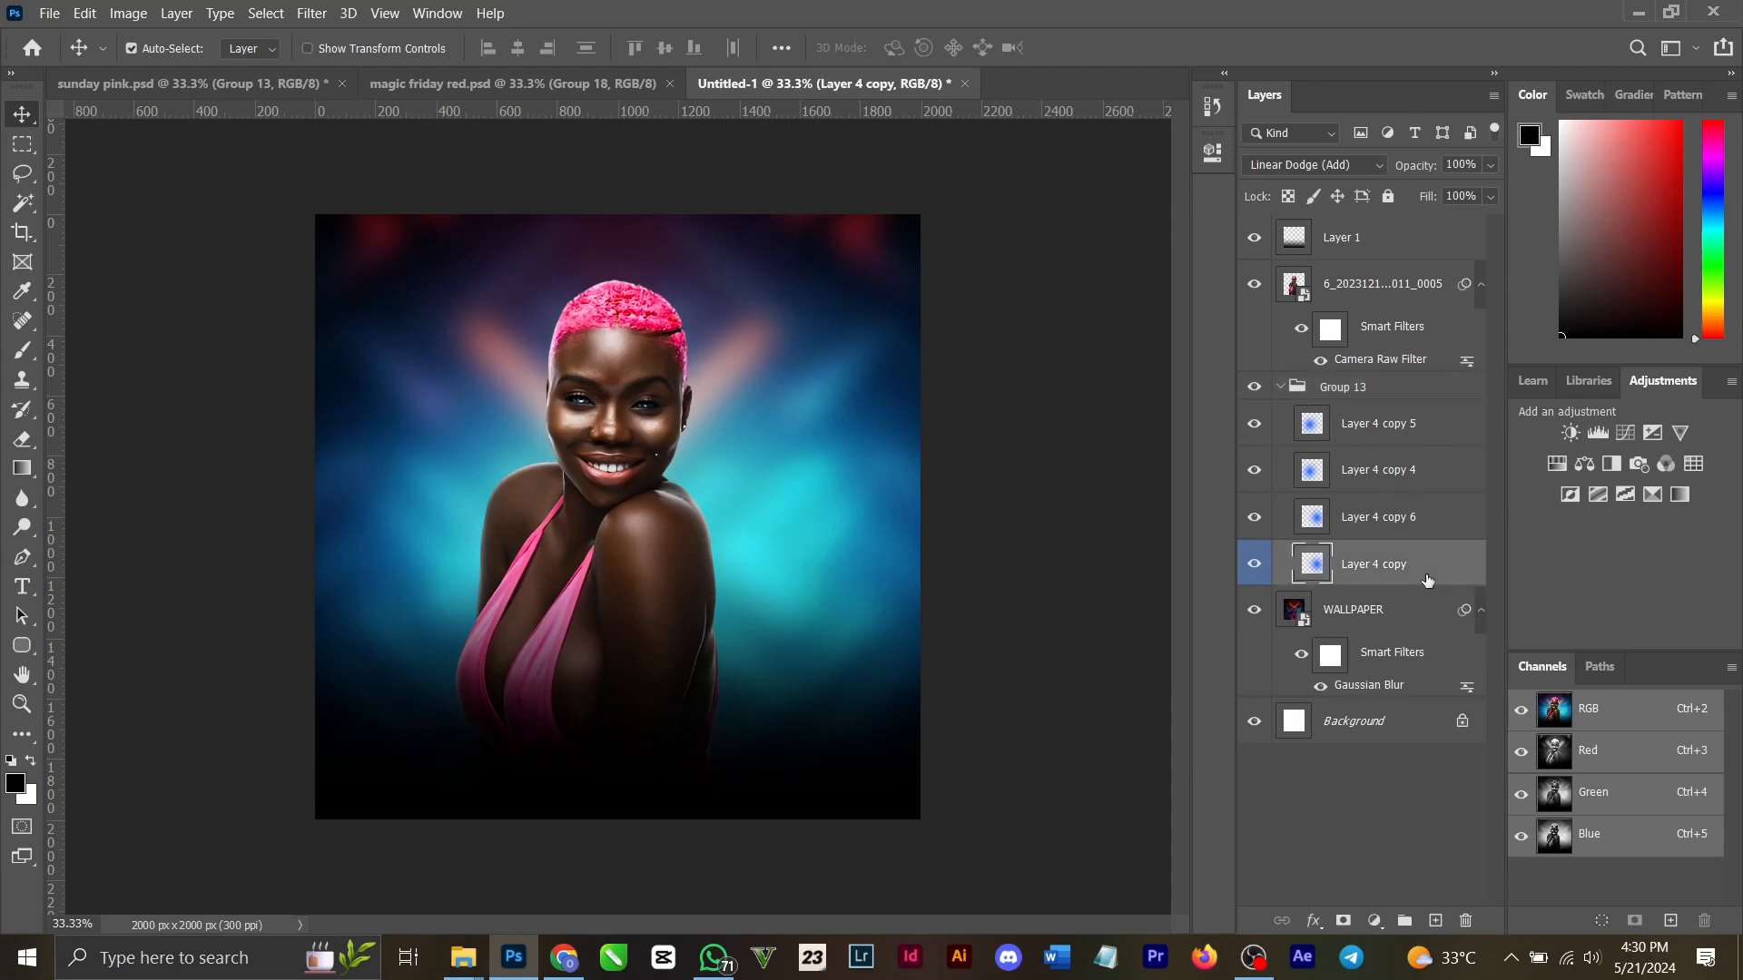
key("Delete")
key("Delete")
key("Delete")
key("Delete")
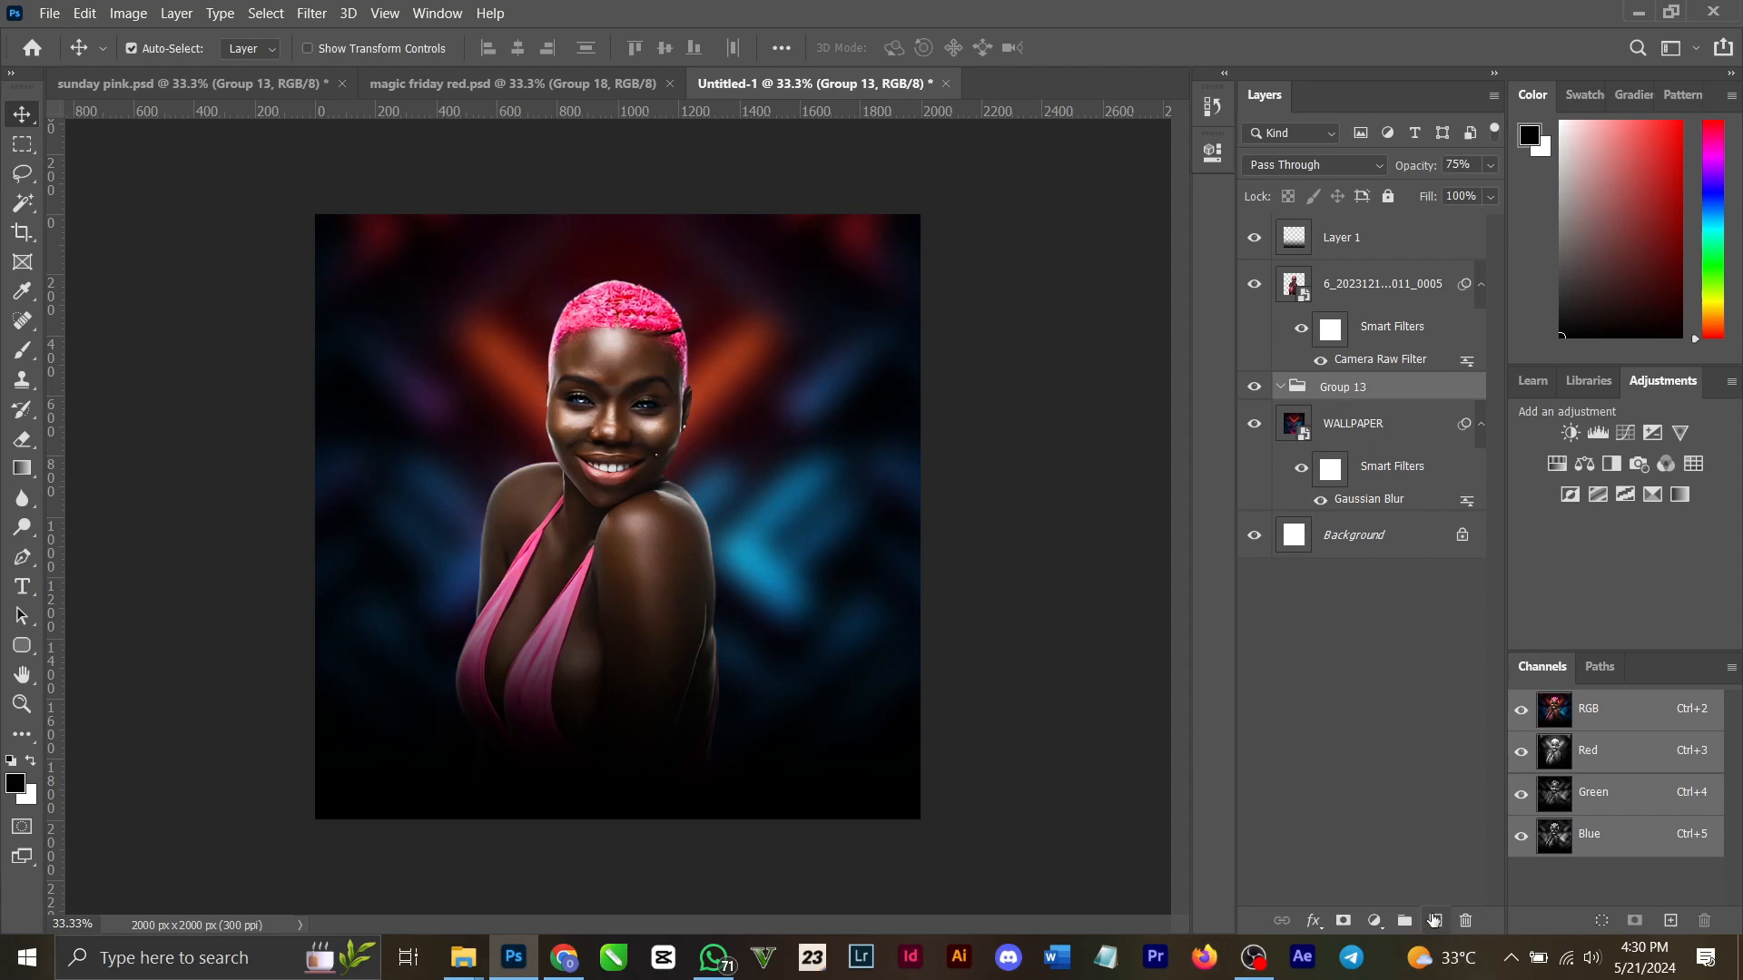
Add a new layer inside Group 13 and enlarge the soft brush to 300 px.
left_click(1435, 921)
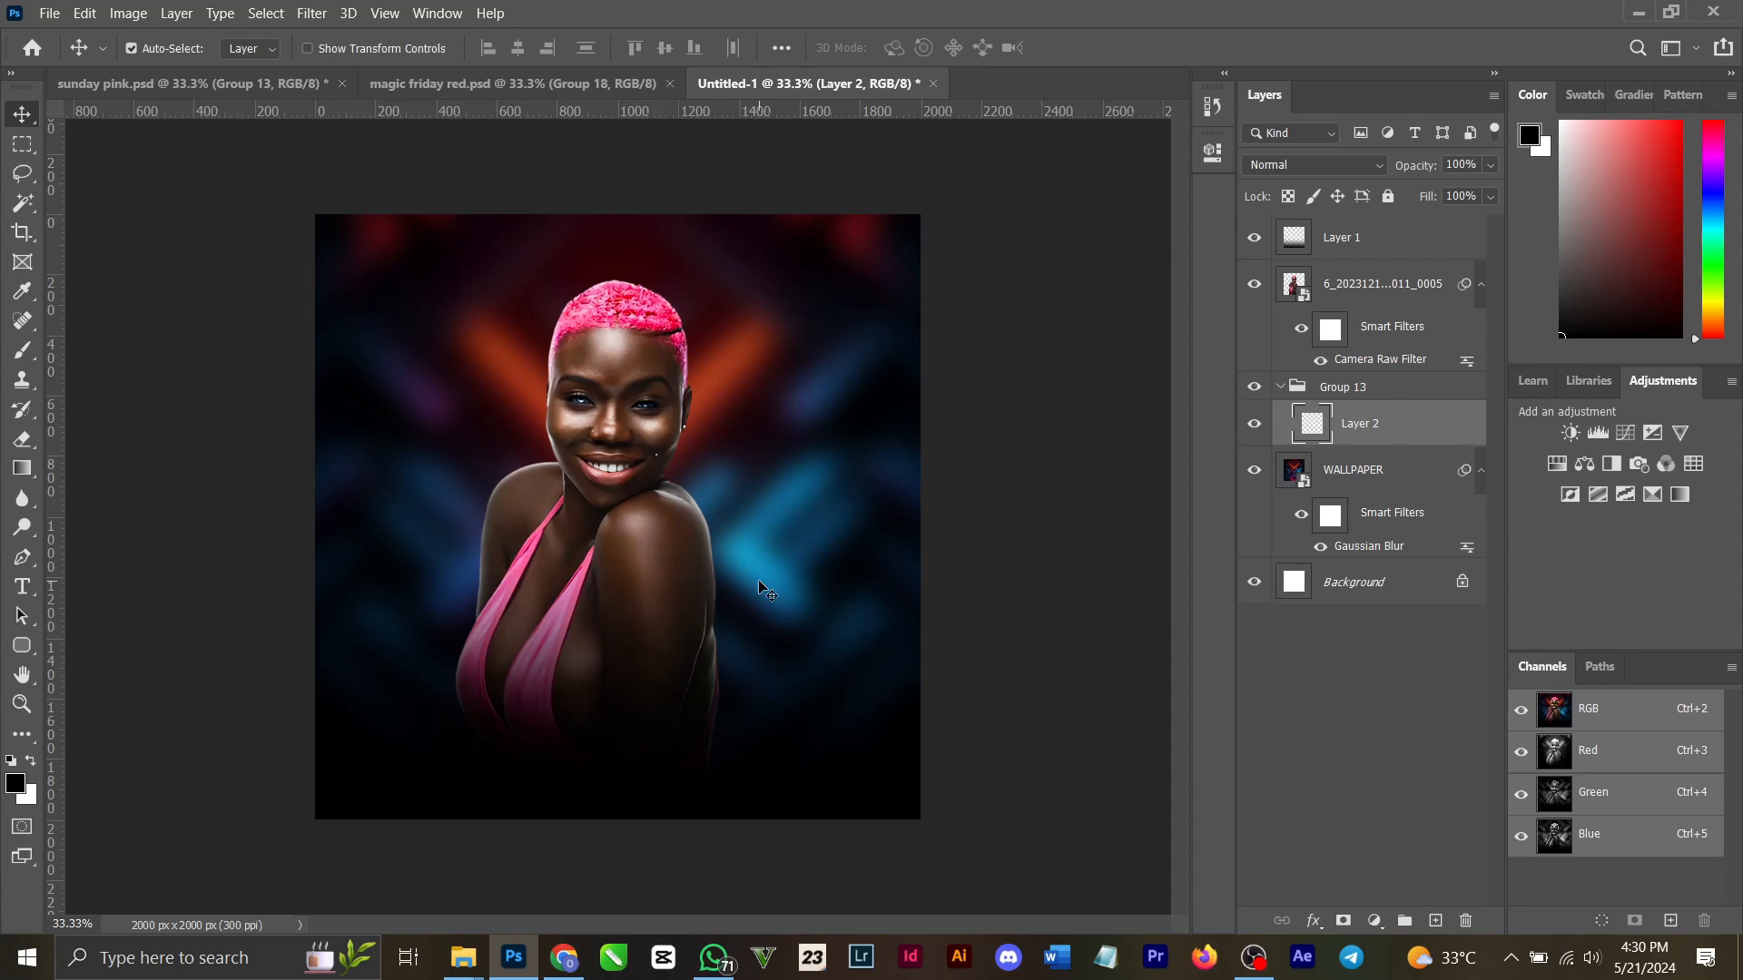
key("b")
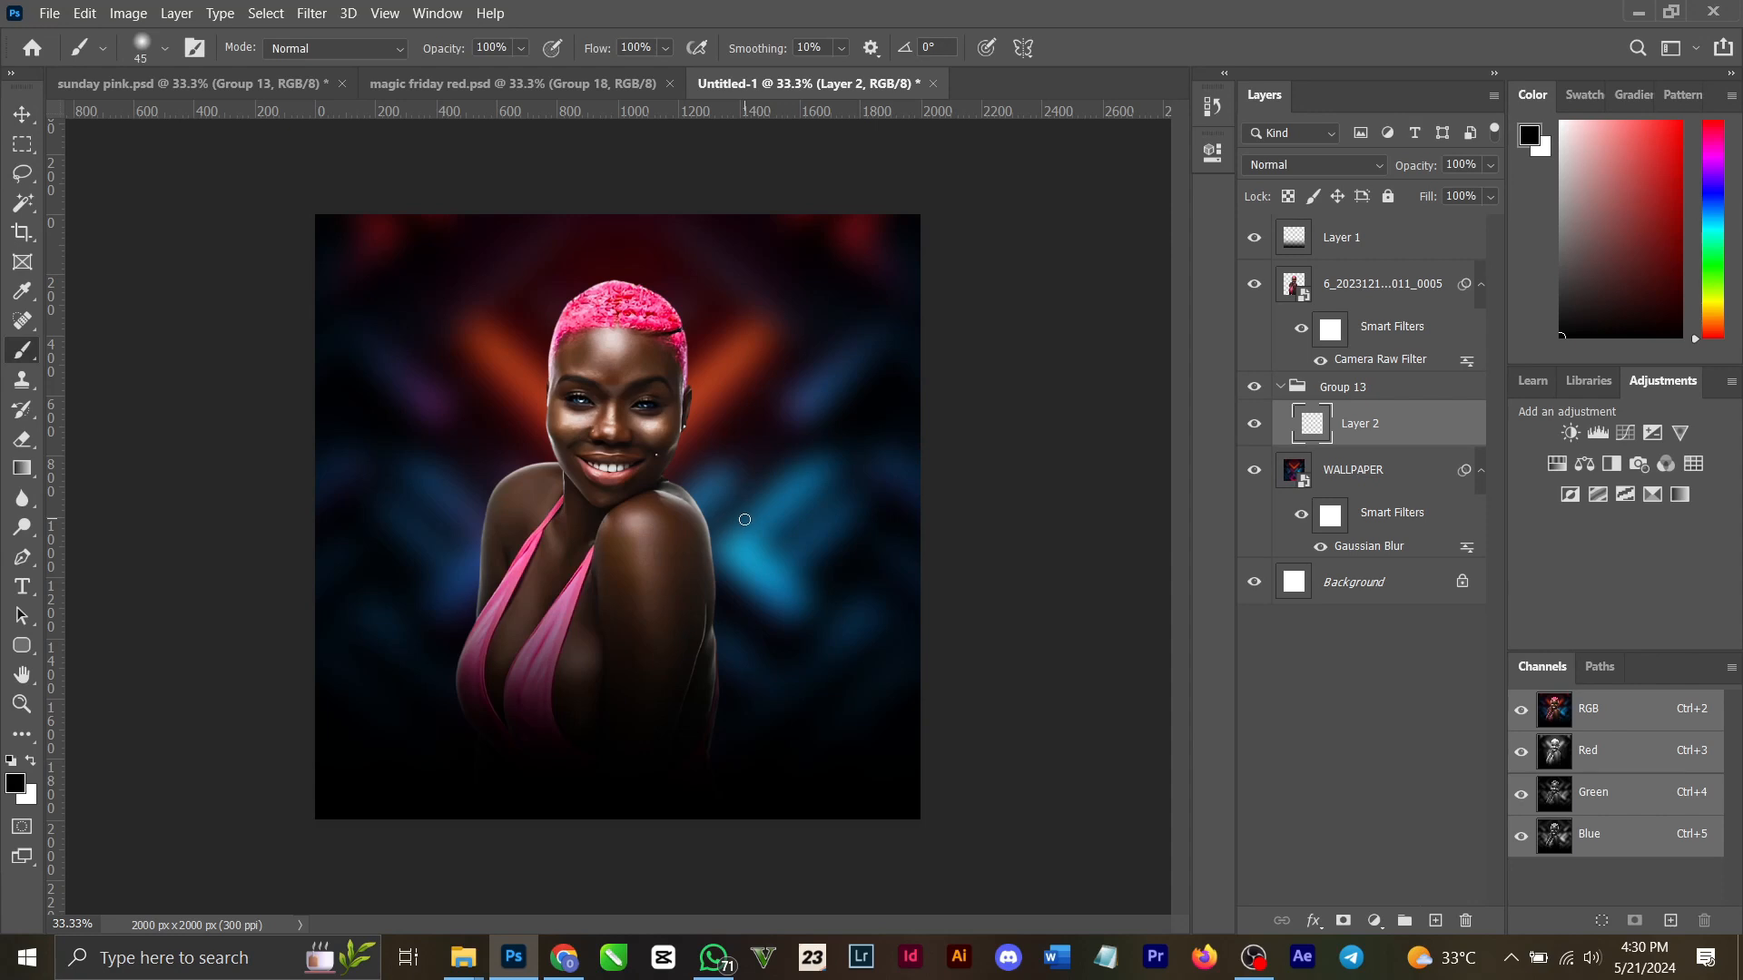
key("bracketright")
key("bracketright")
key("bracketright")
key("bracketright")
key("bracketright")
key("bracketright")
key("bracketright")
key("bracketright")
key("bracketright")
key("bracketright")
key("bracketright")
key("bracketright")
Set the foreground colour to bright blue #00bdff and paint two soft dabs on the background beside the model's face and shoulder.
left_click(15, 783)
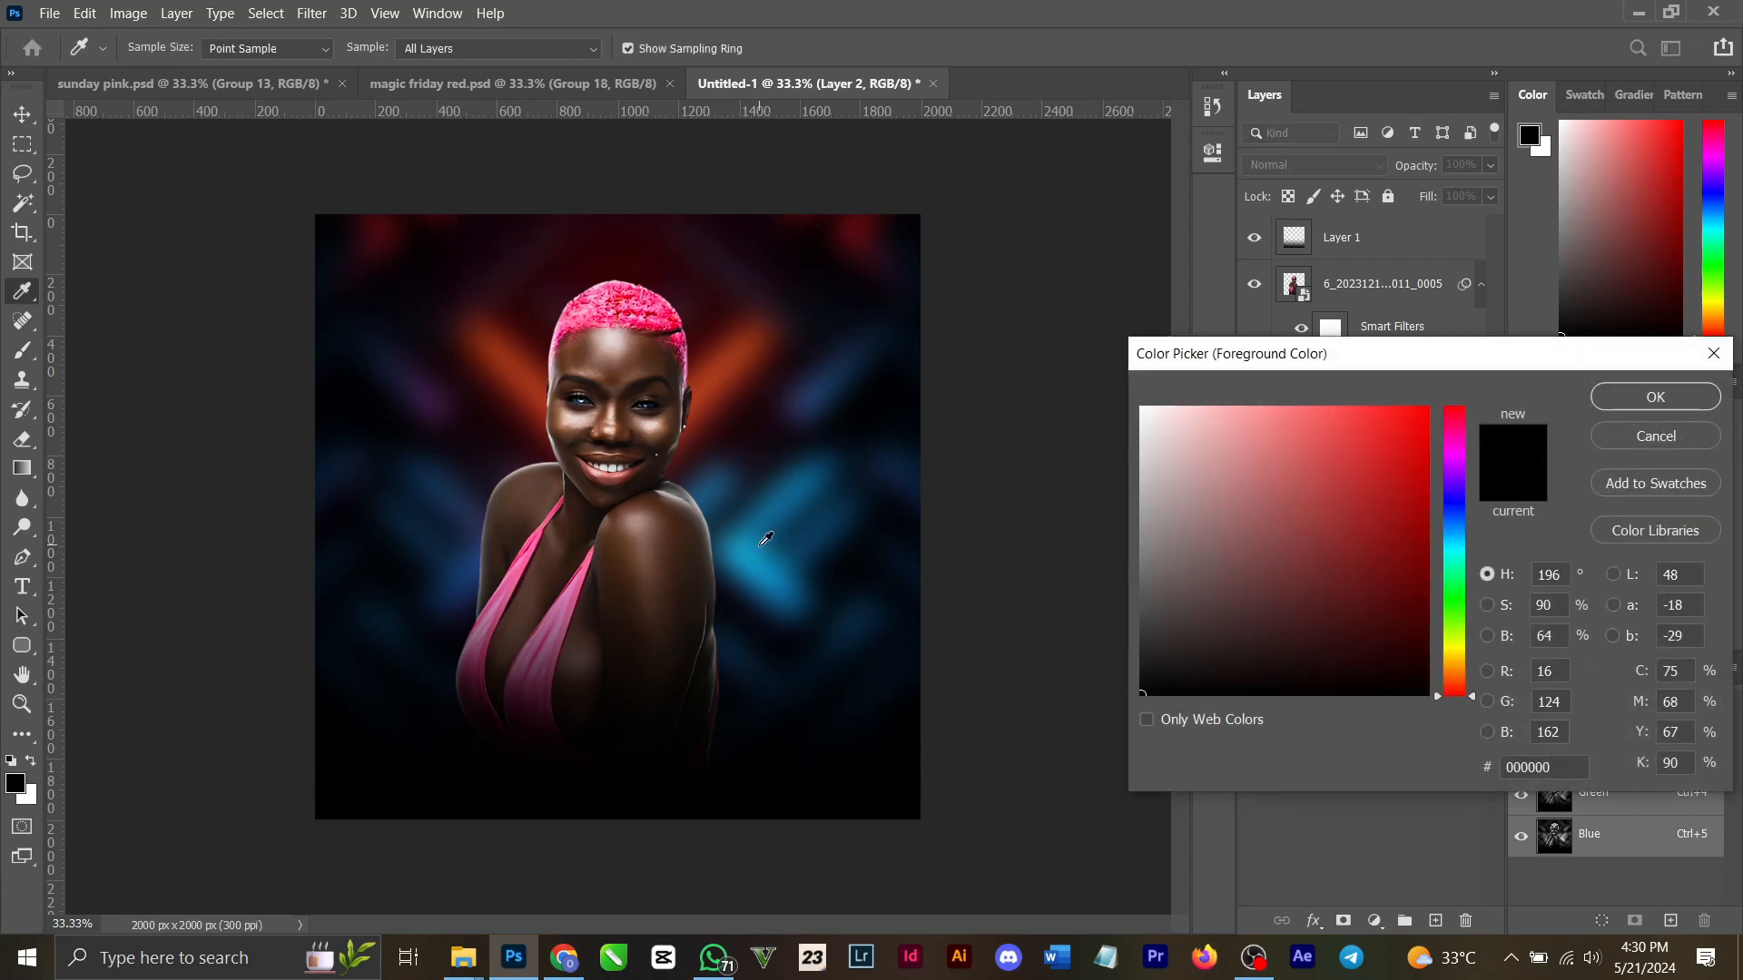
left_click(765, 539)
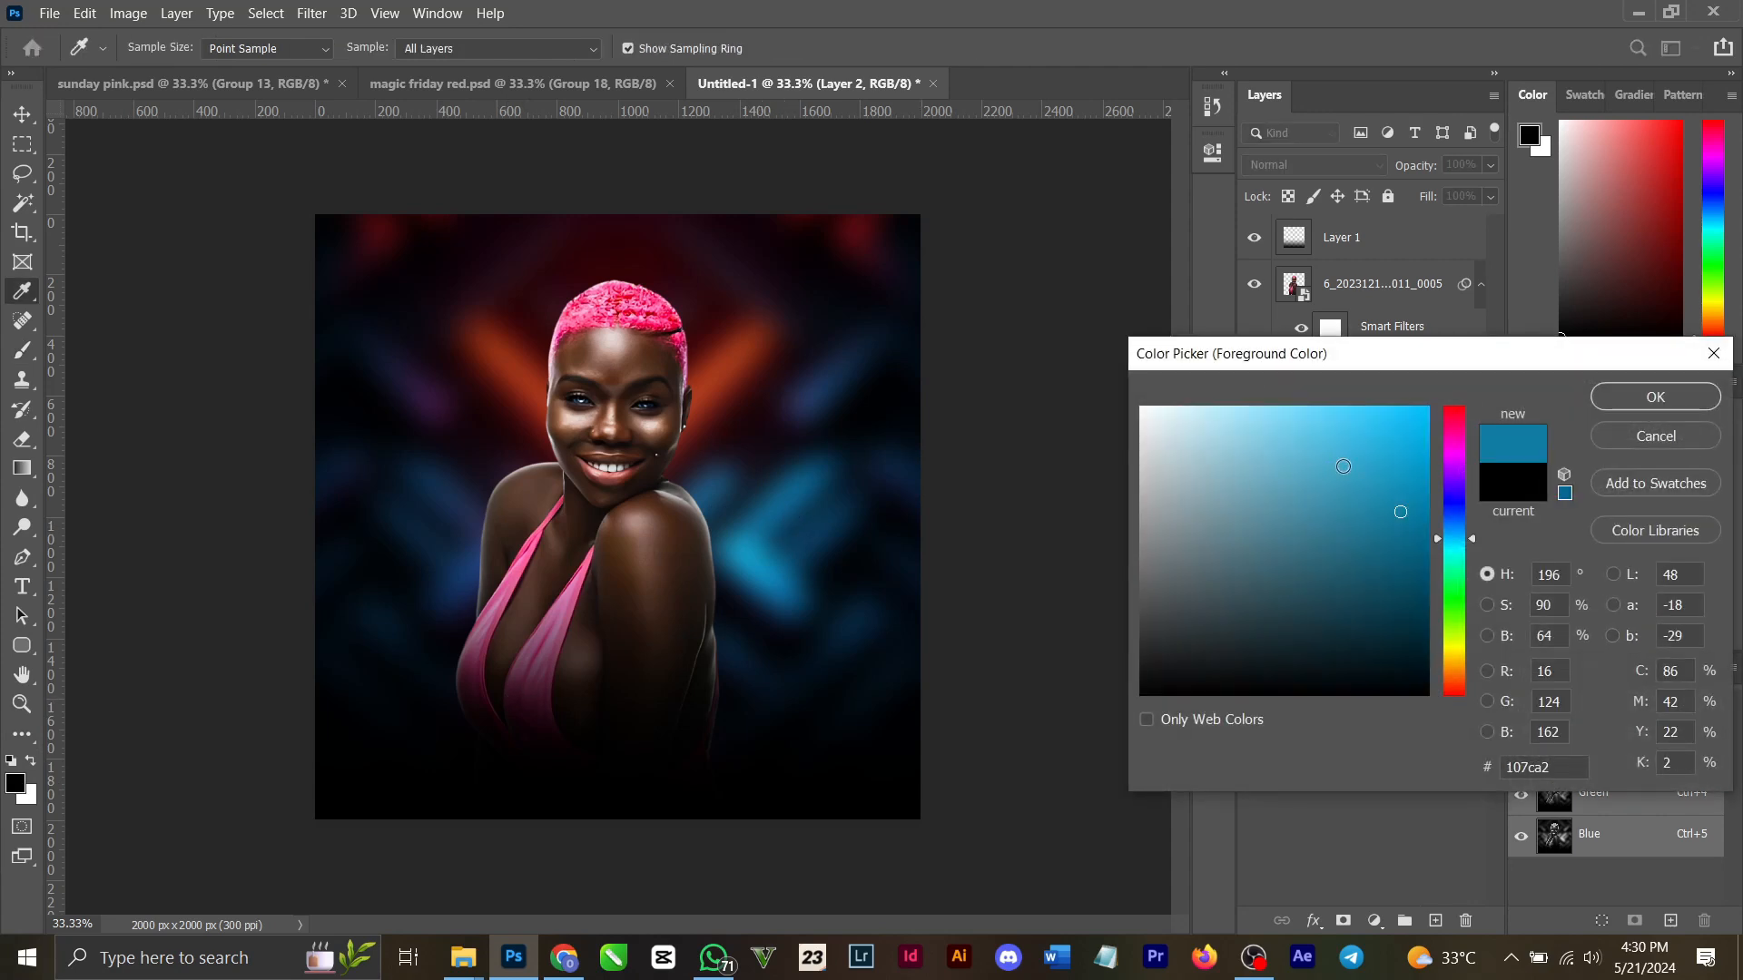
left_click_drag(1381, 462, 1443, 404)
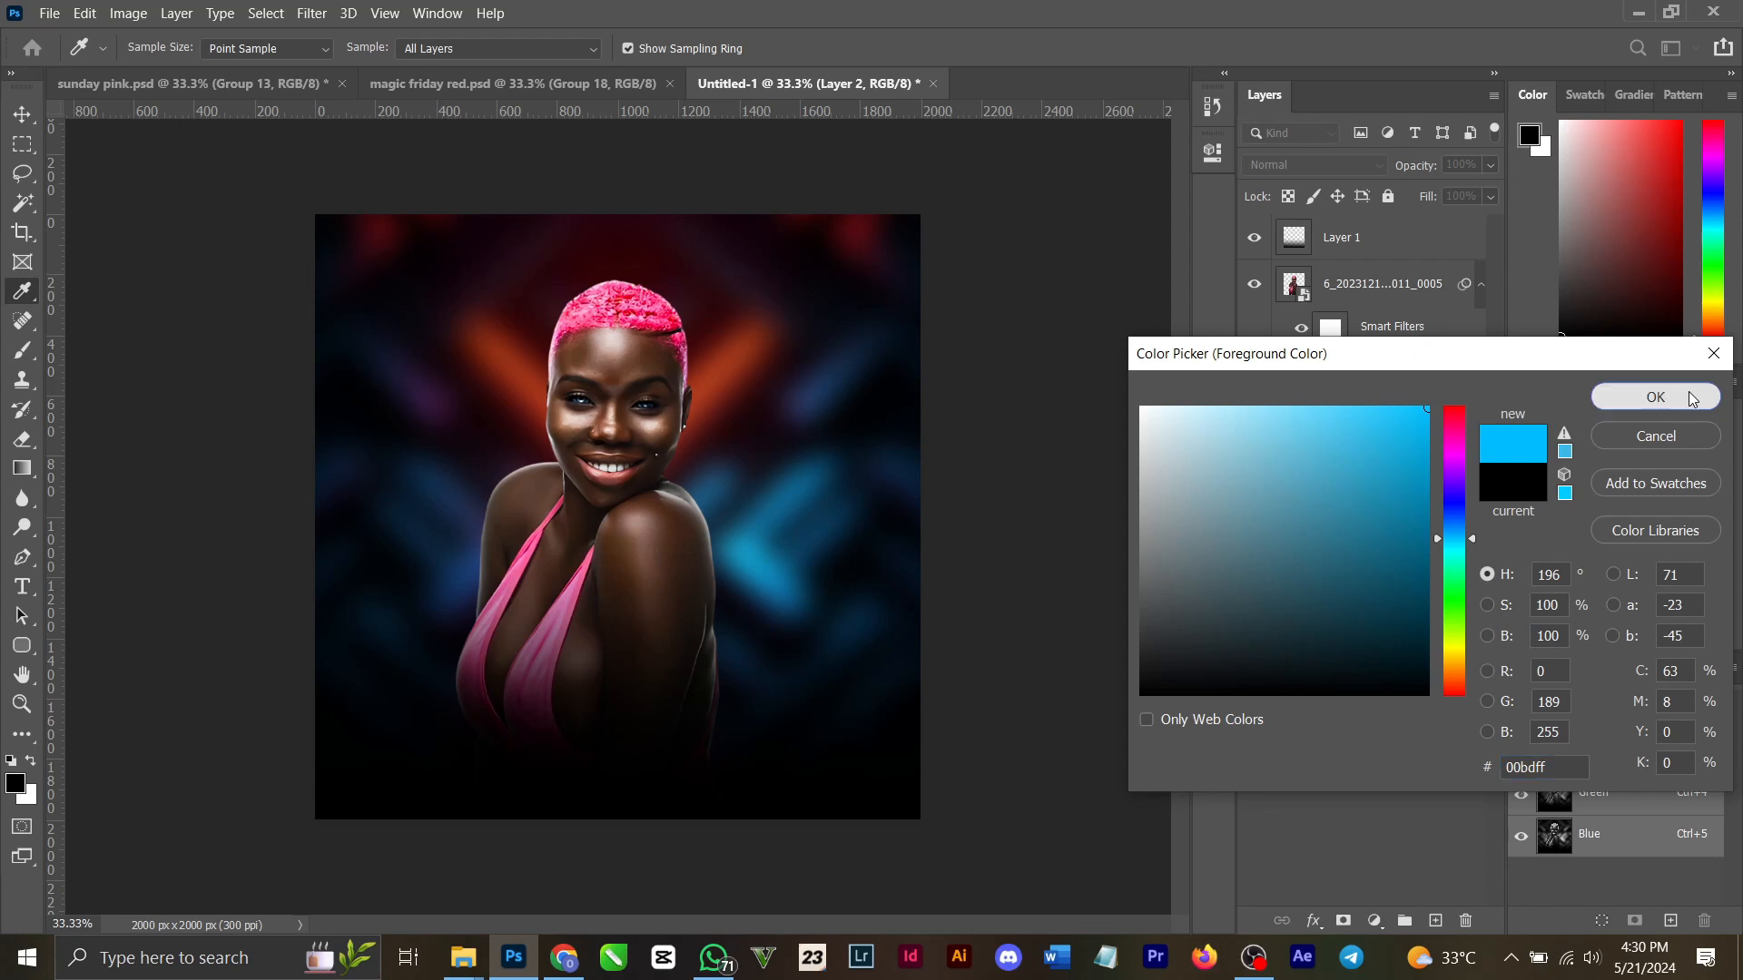
left_click(1655, 396)
left_click(784, 465)
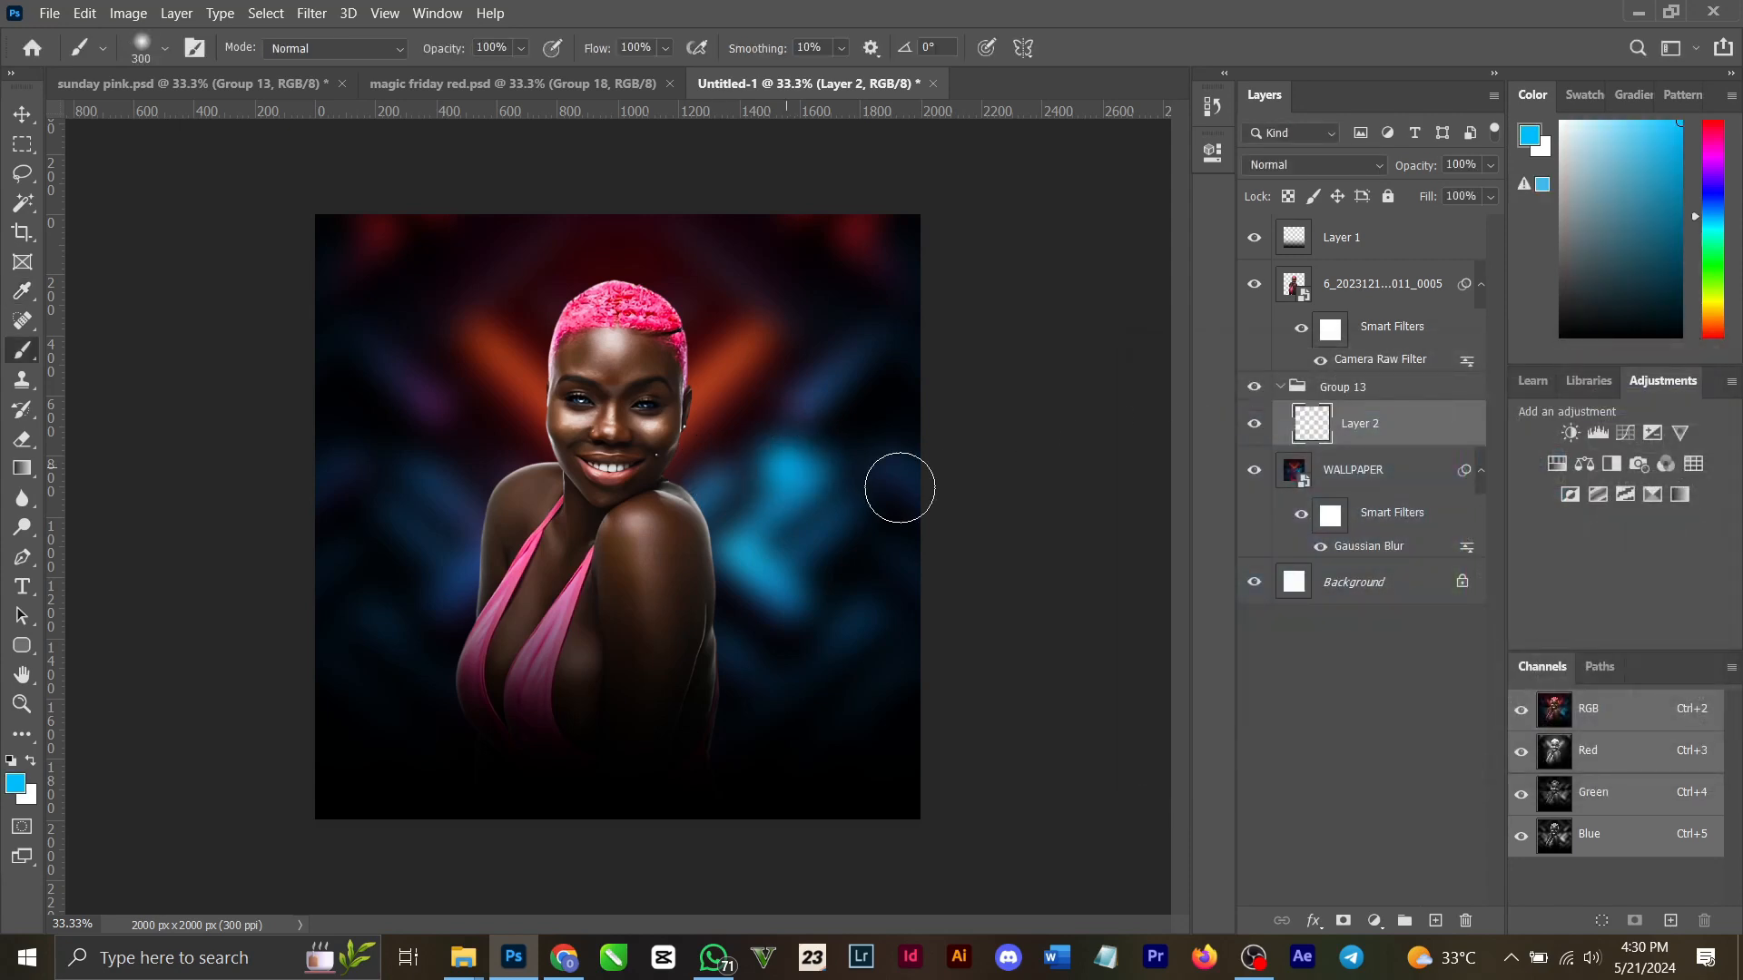
left_click(730, 390)
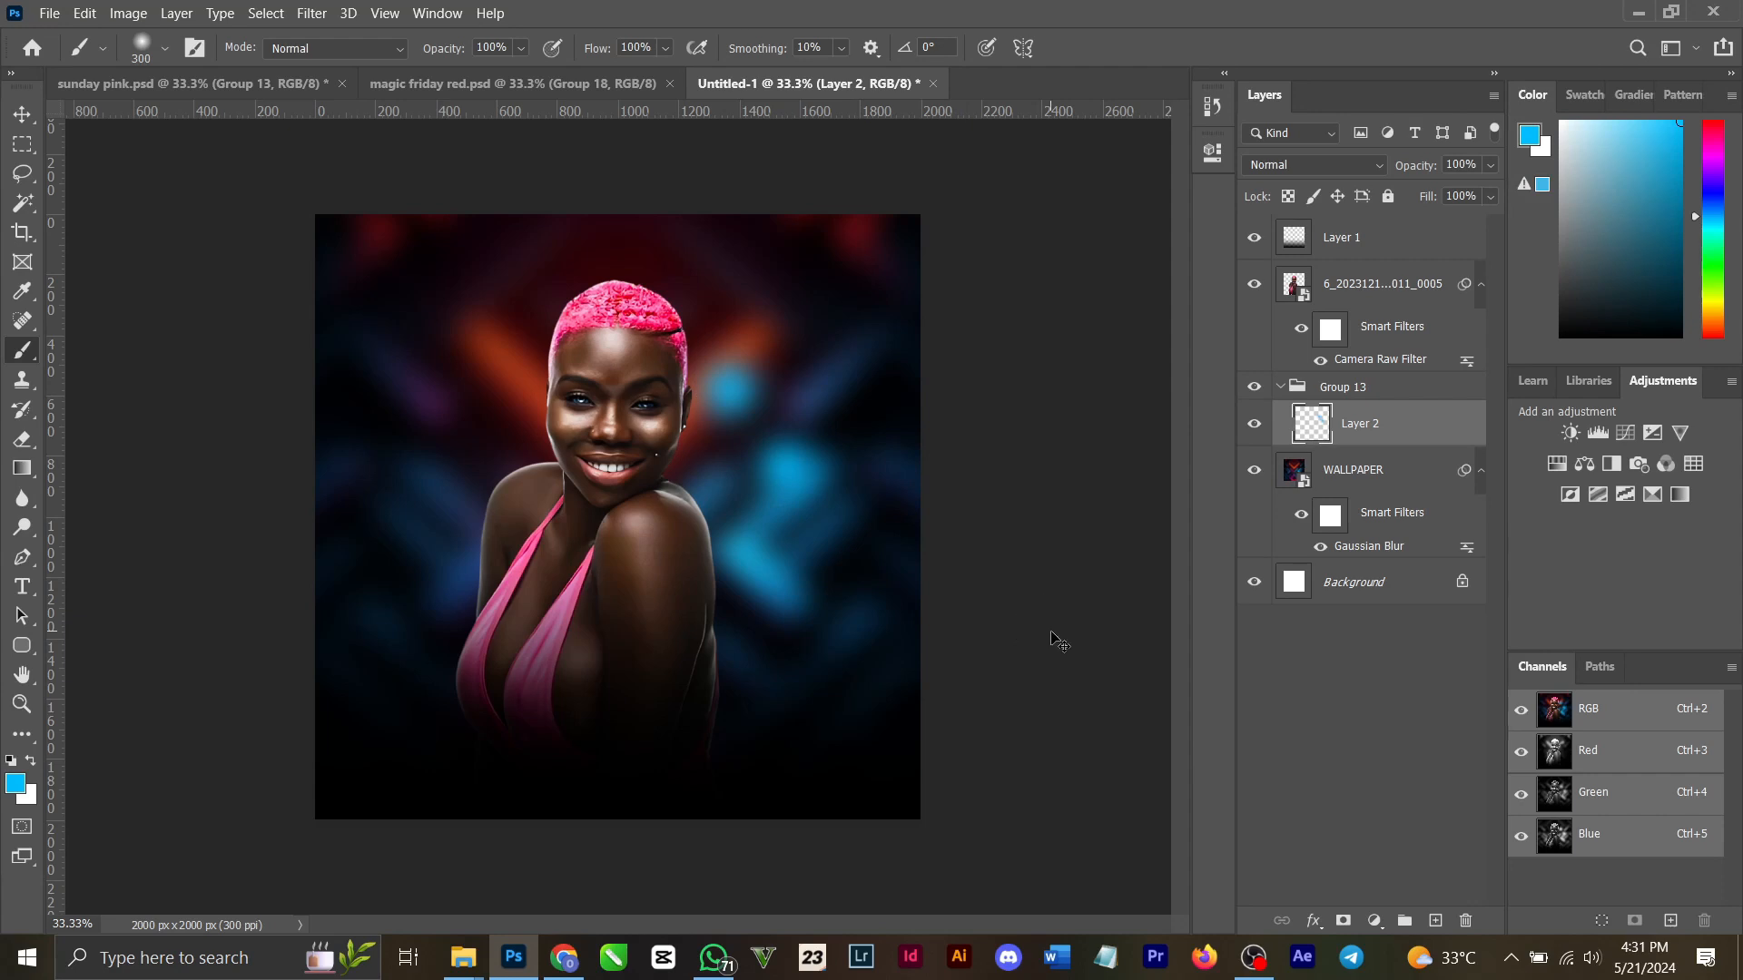
Scale the painted blue dabs to about 189% and set their layer's blend mode to Linear Dodge (Add).
key("ctrl+t")
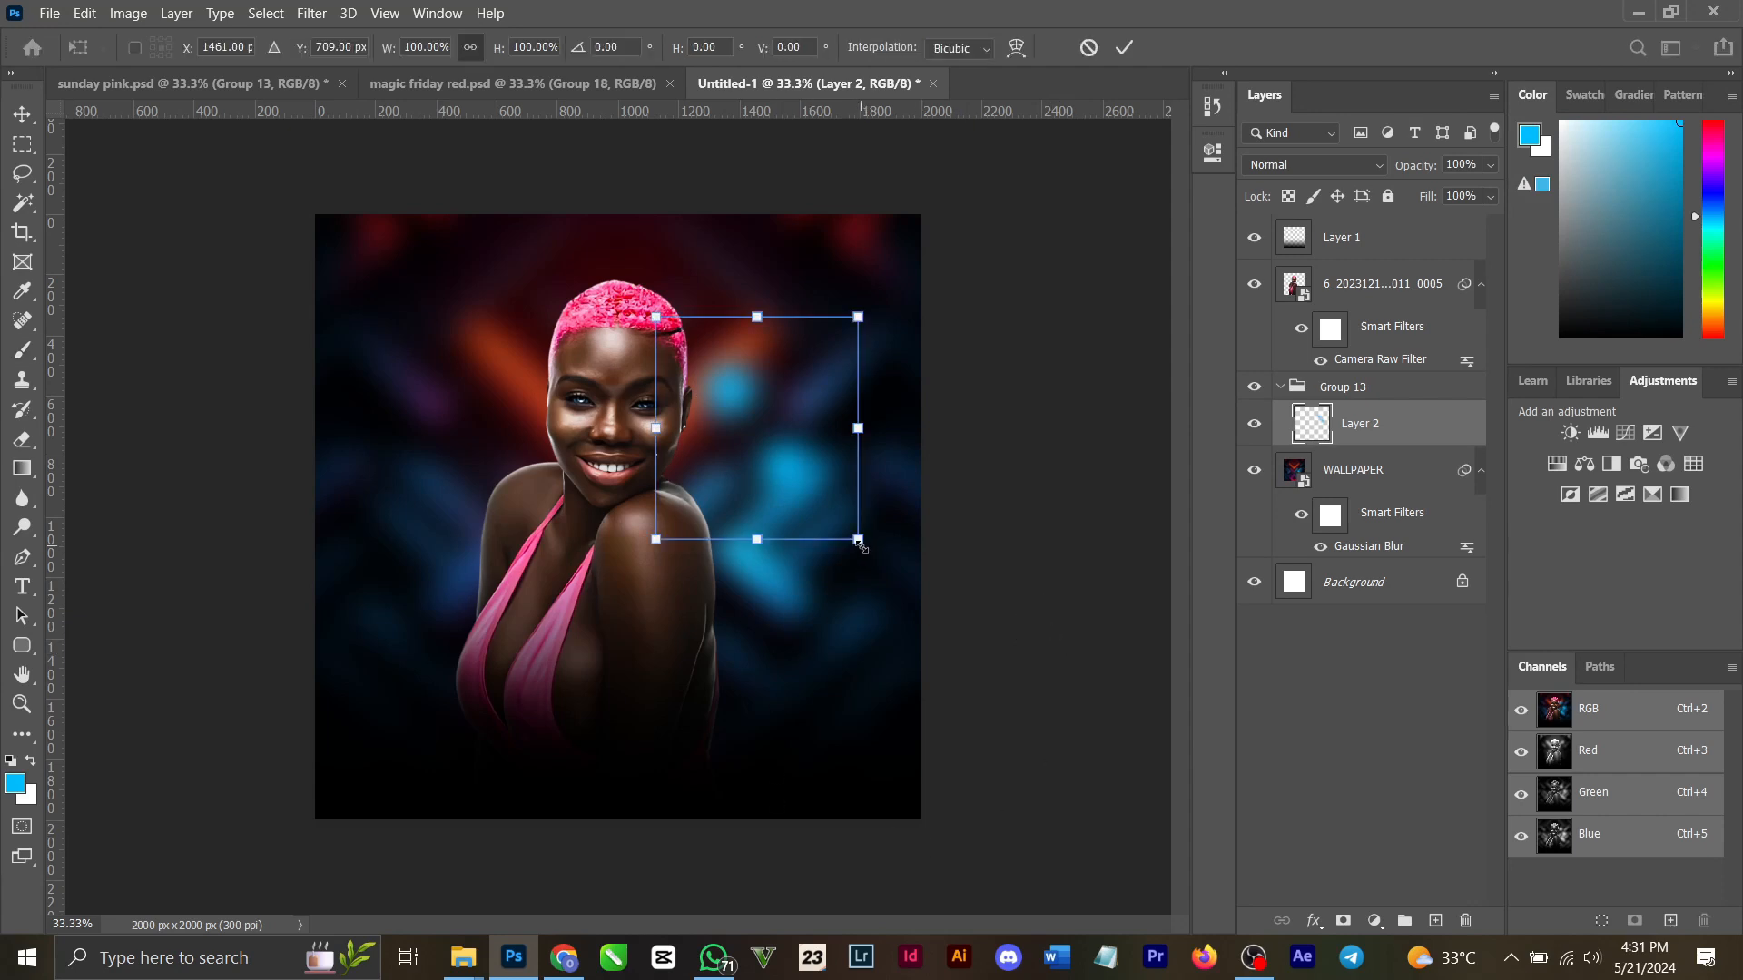
left_click_drag(860, 543, 1037, 737)
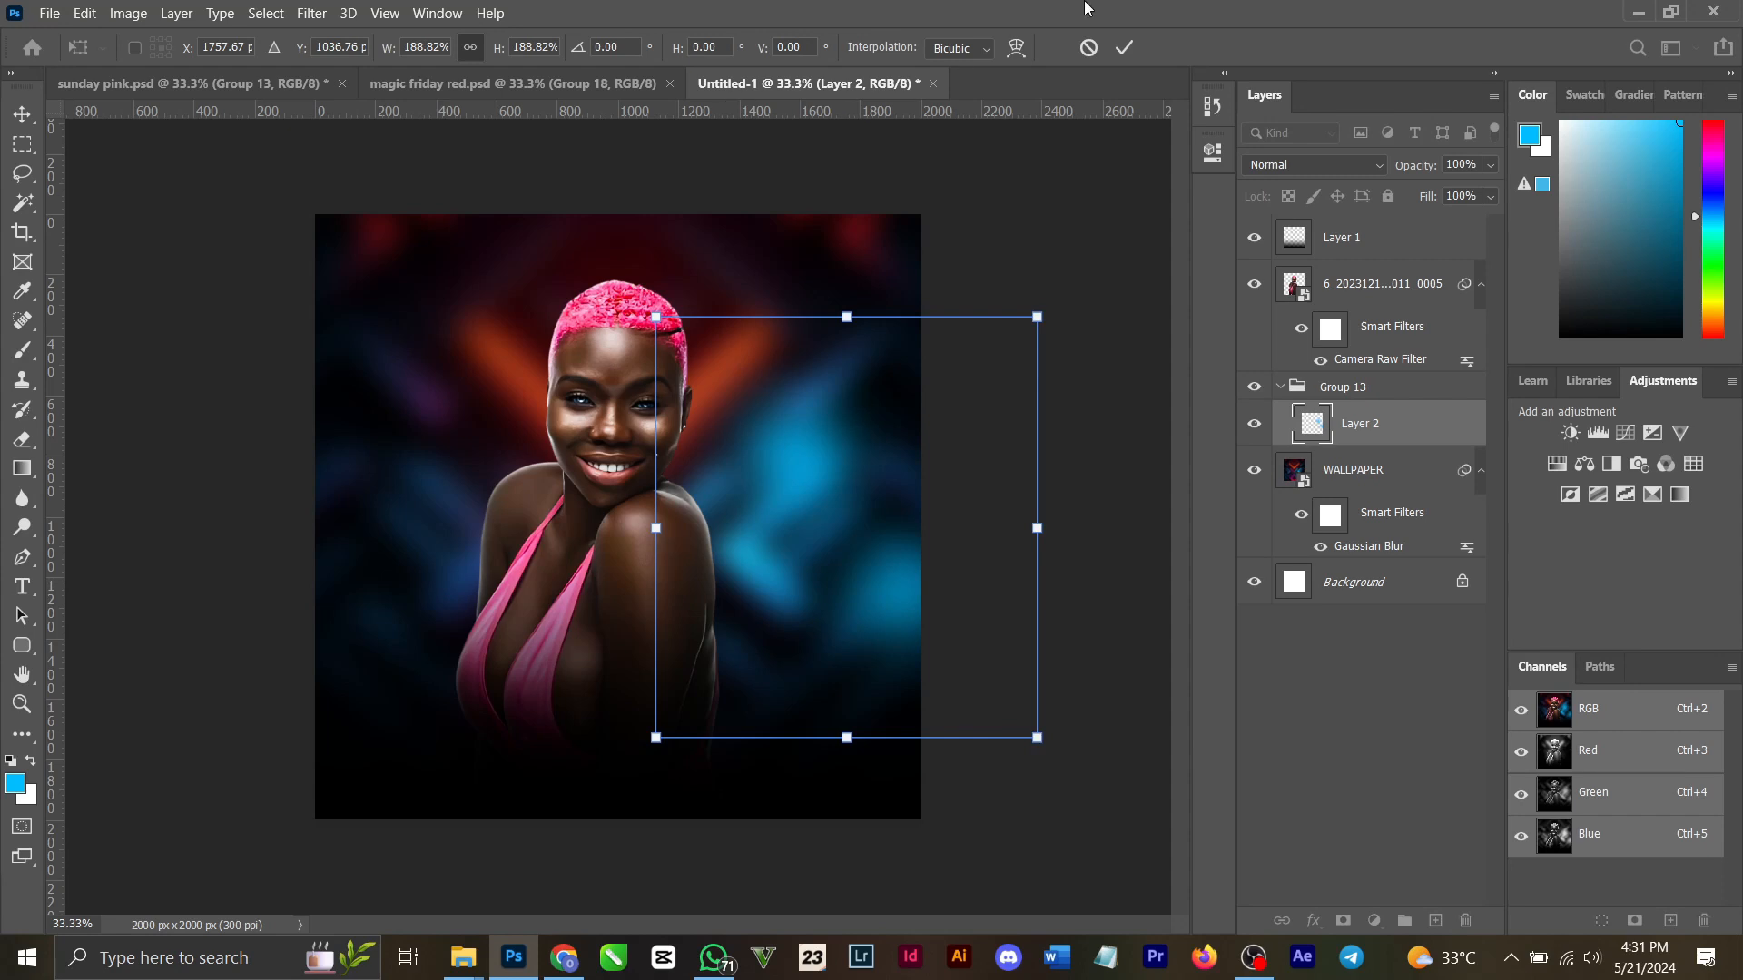
left_click(1124, 47)
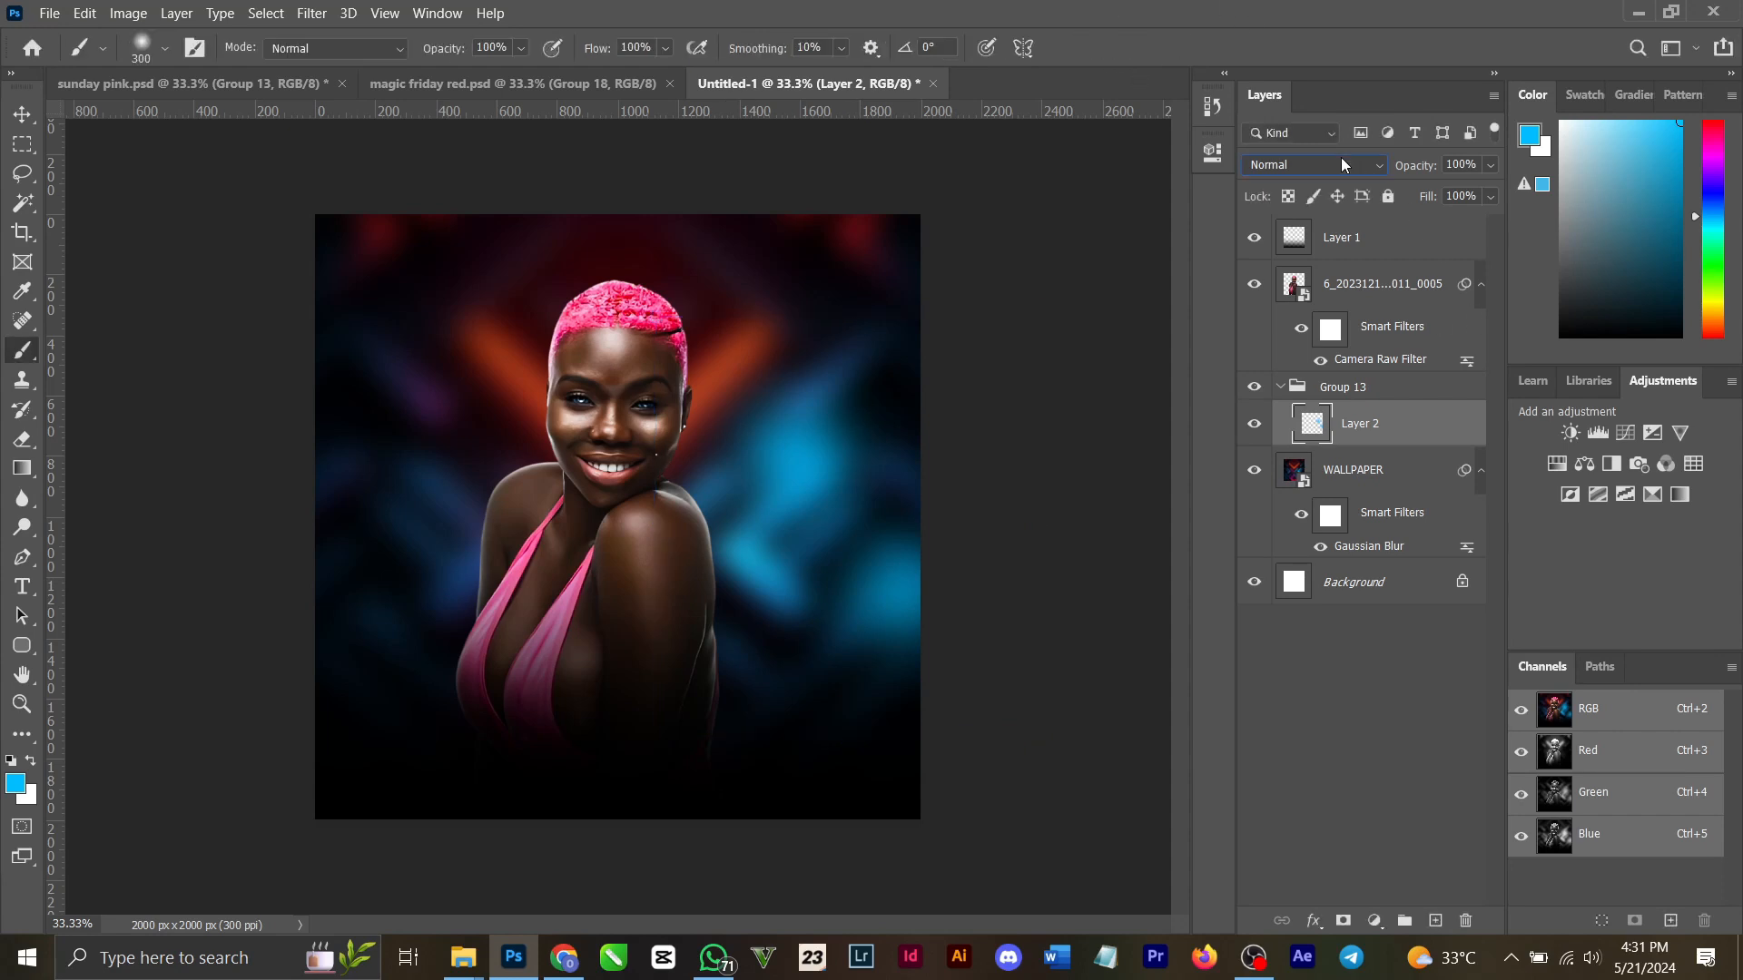
left_click(1342, 163)
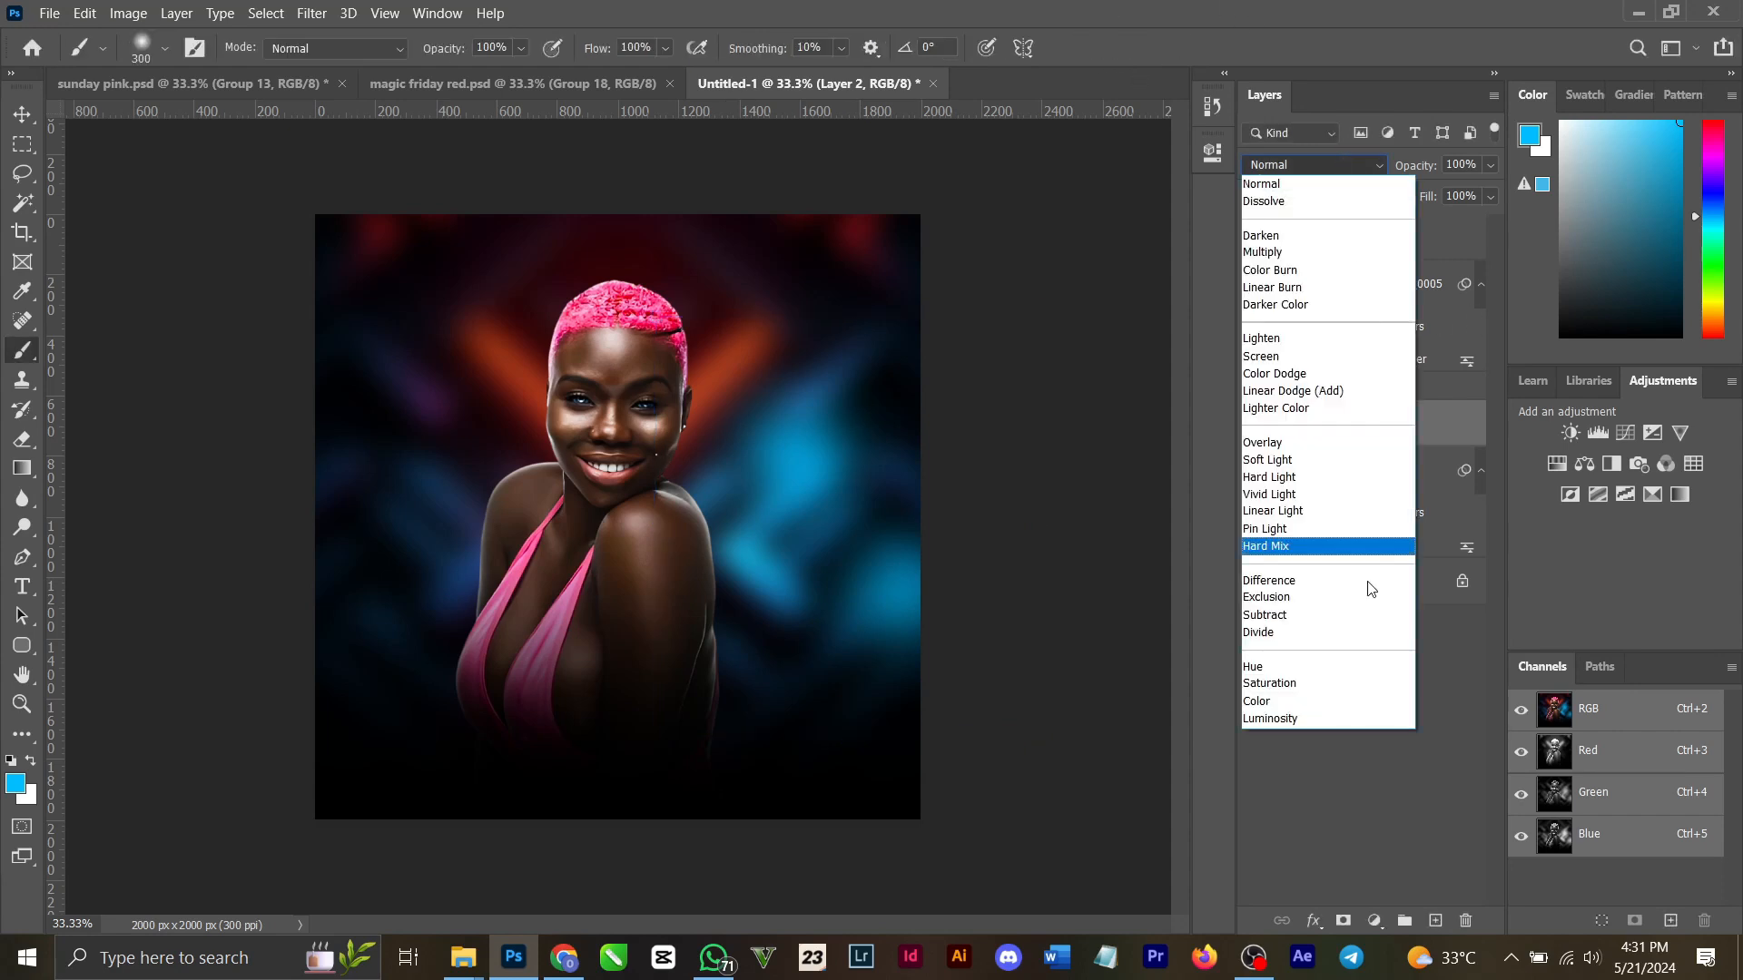
left_click(1296, 392)
Enlarge the blue glow layer by about another 200% and move it over the background beside the model's shoulder.
key("ctrl+t")
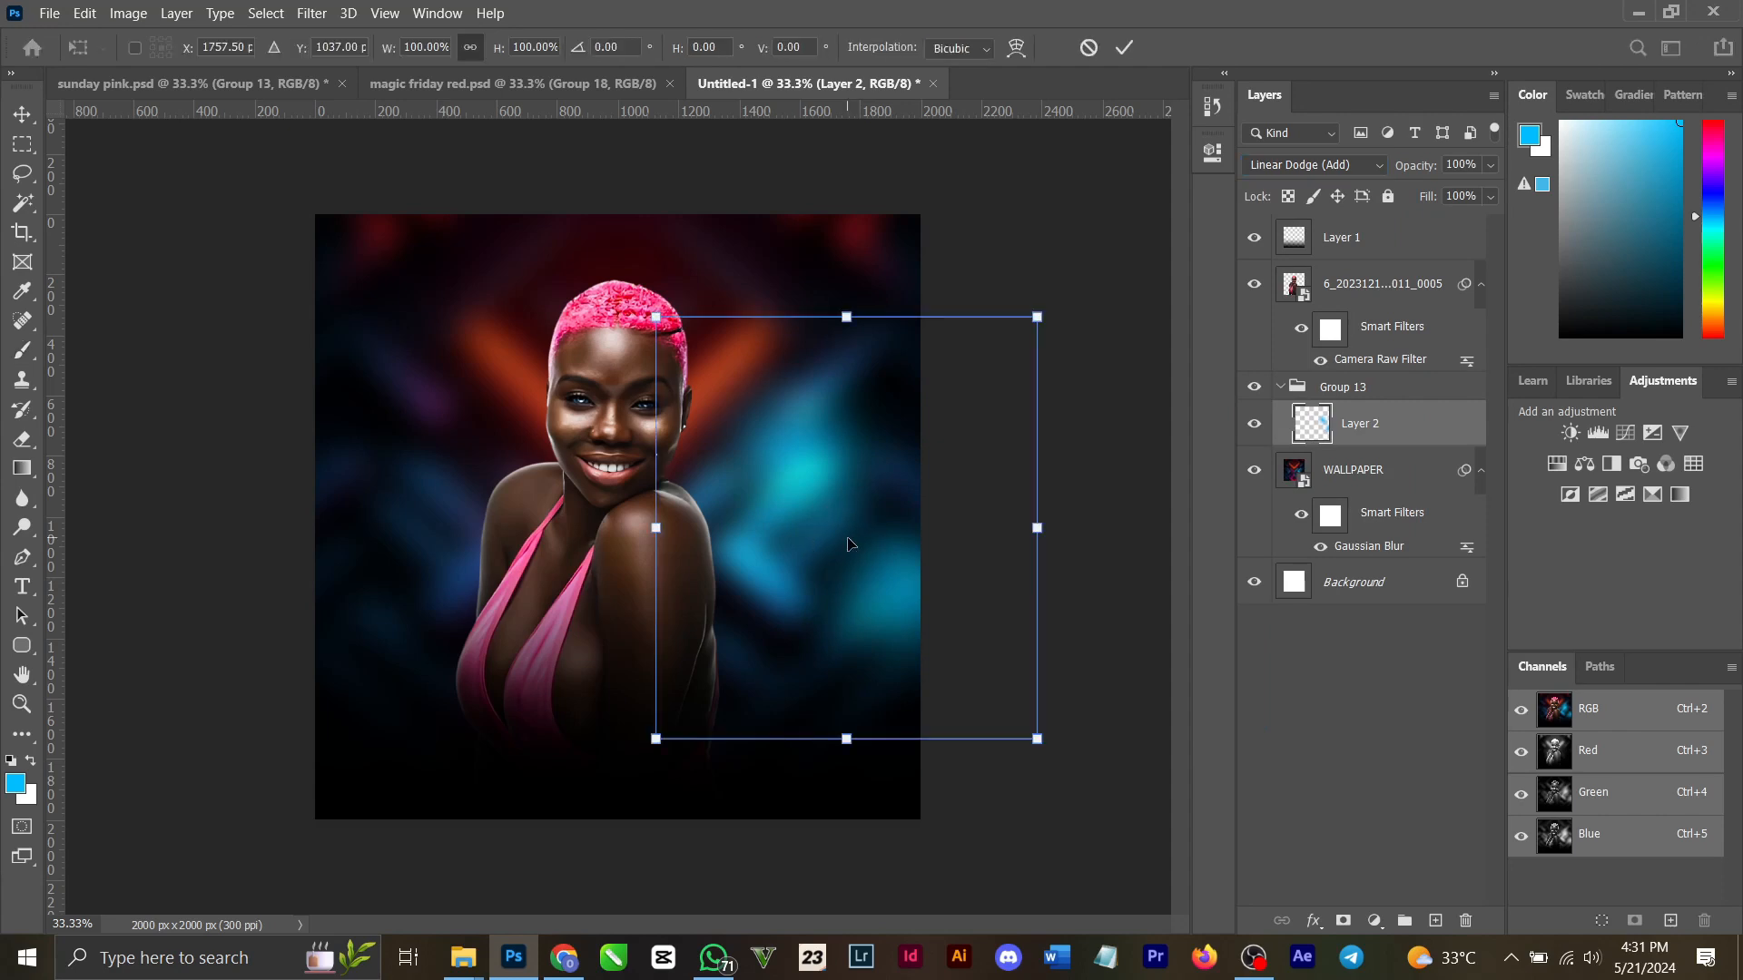
left_click_drag(658, 549, 465, 572)
left_click_drag(843, 551, 1221, 549)
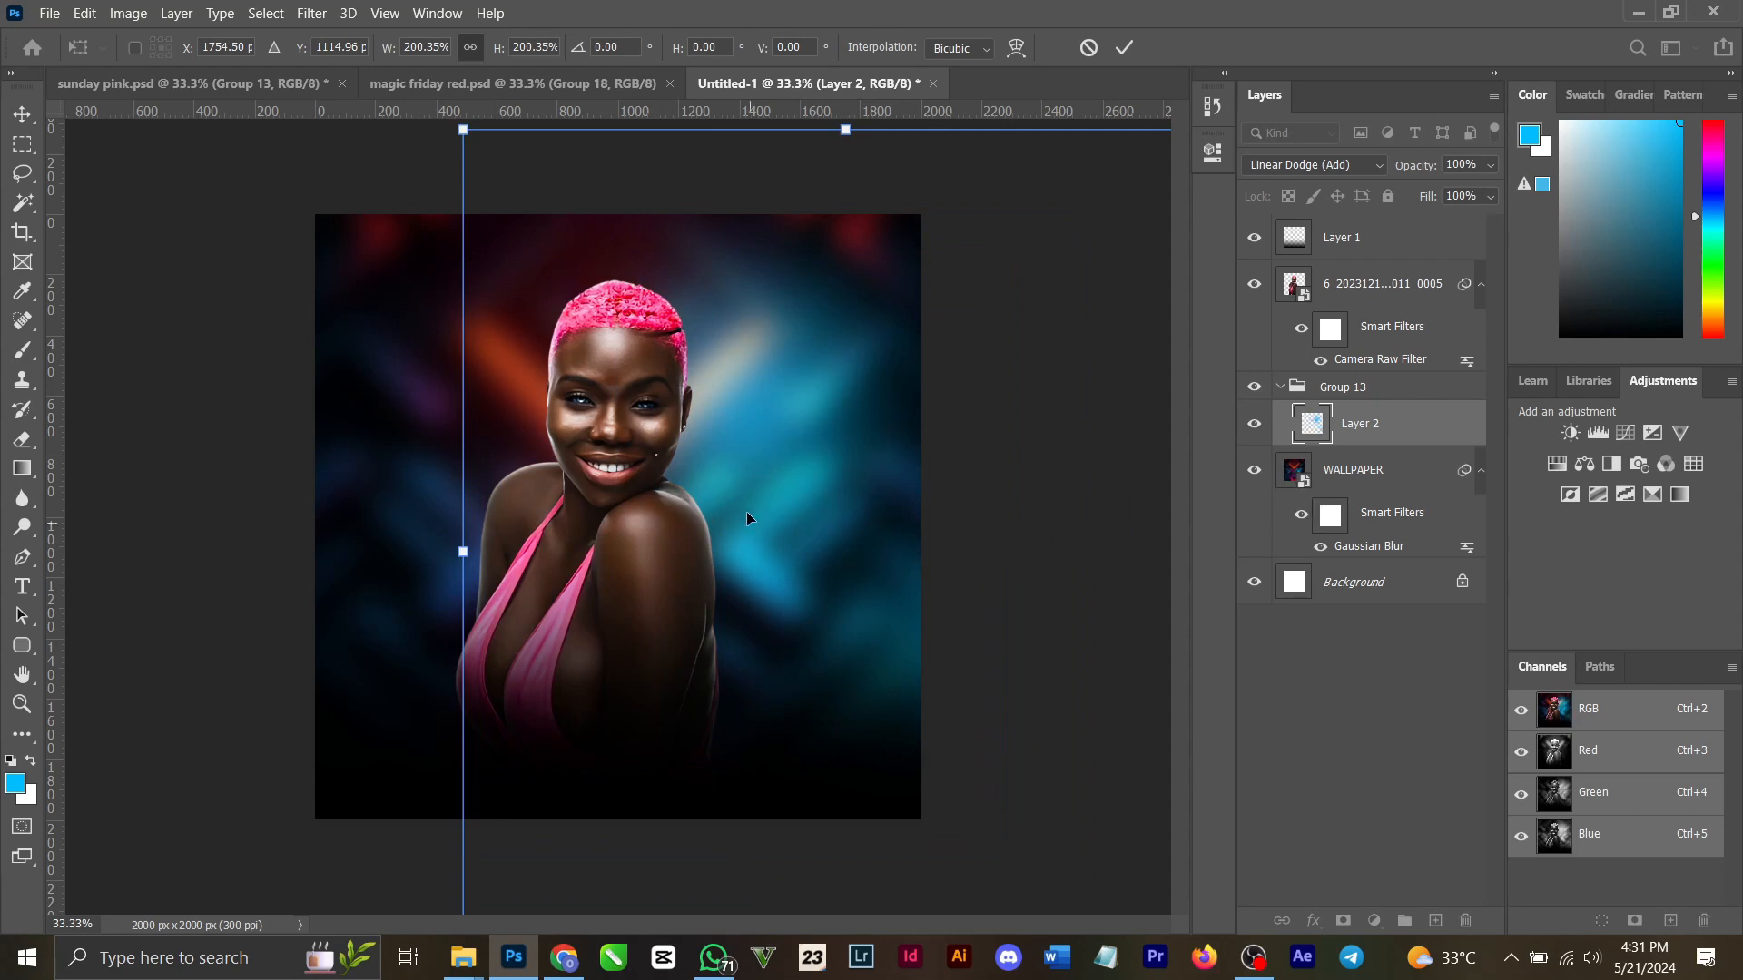
left_click_drag(739, 455, 775, 487)
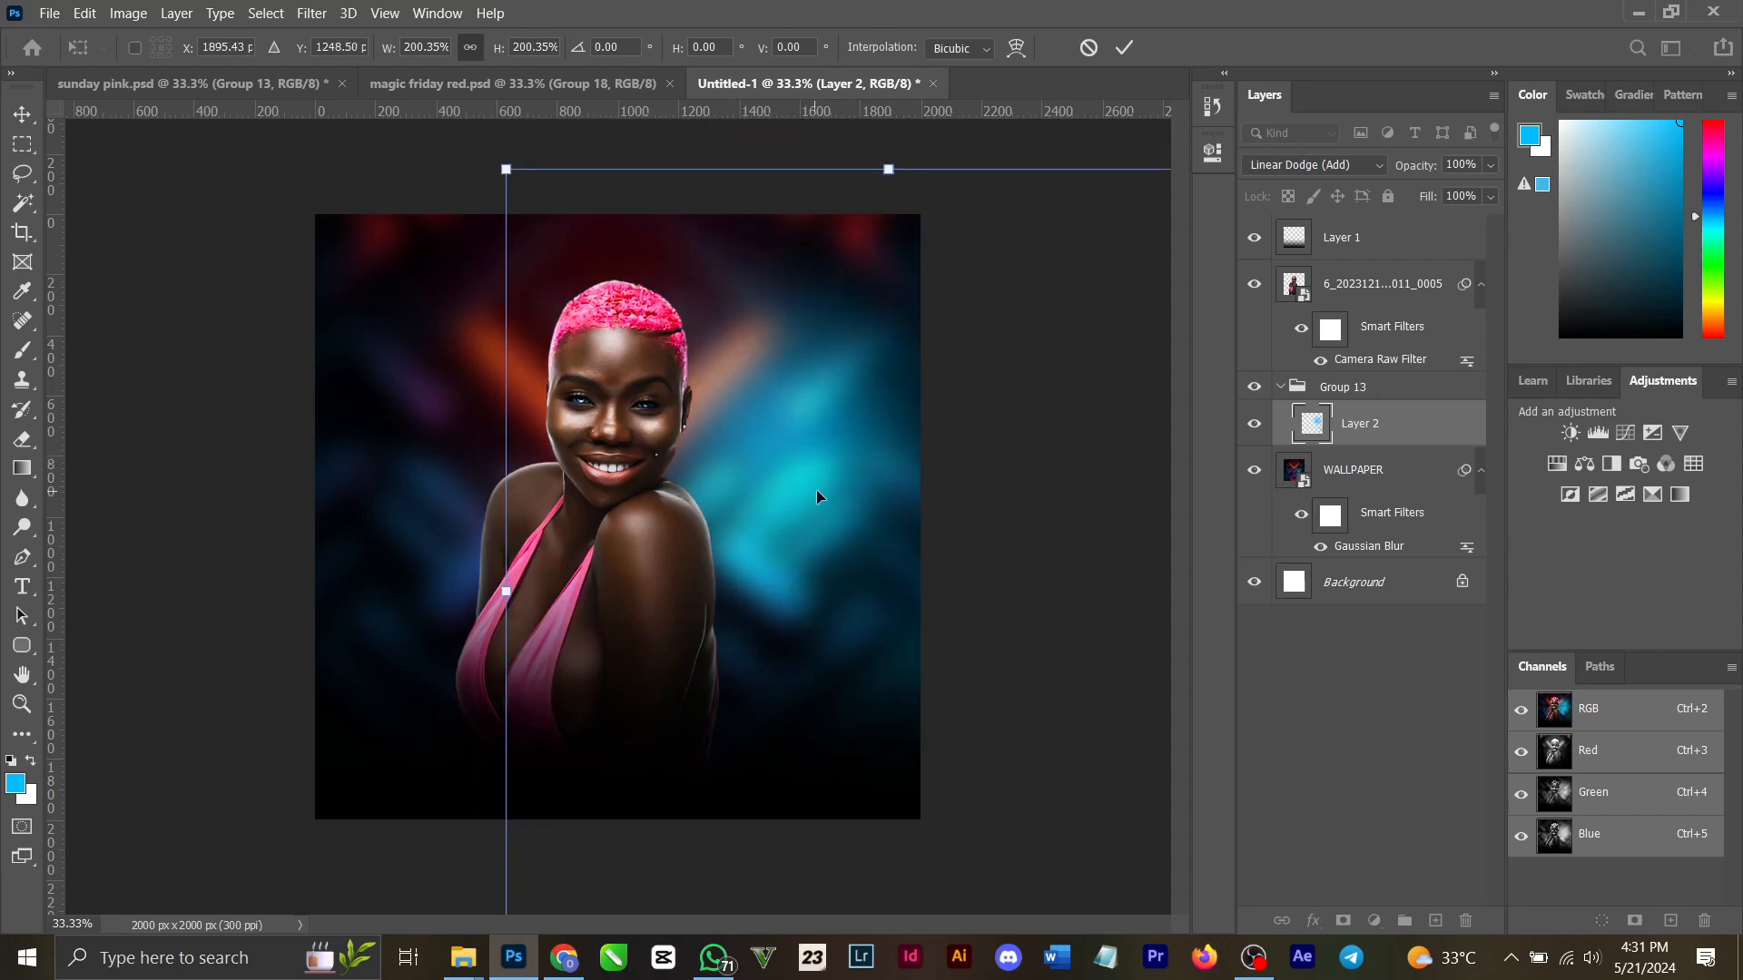
left_click(1125, 47)
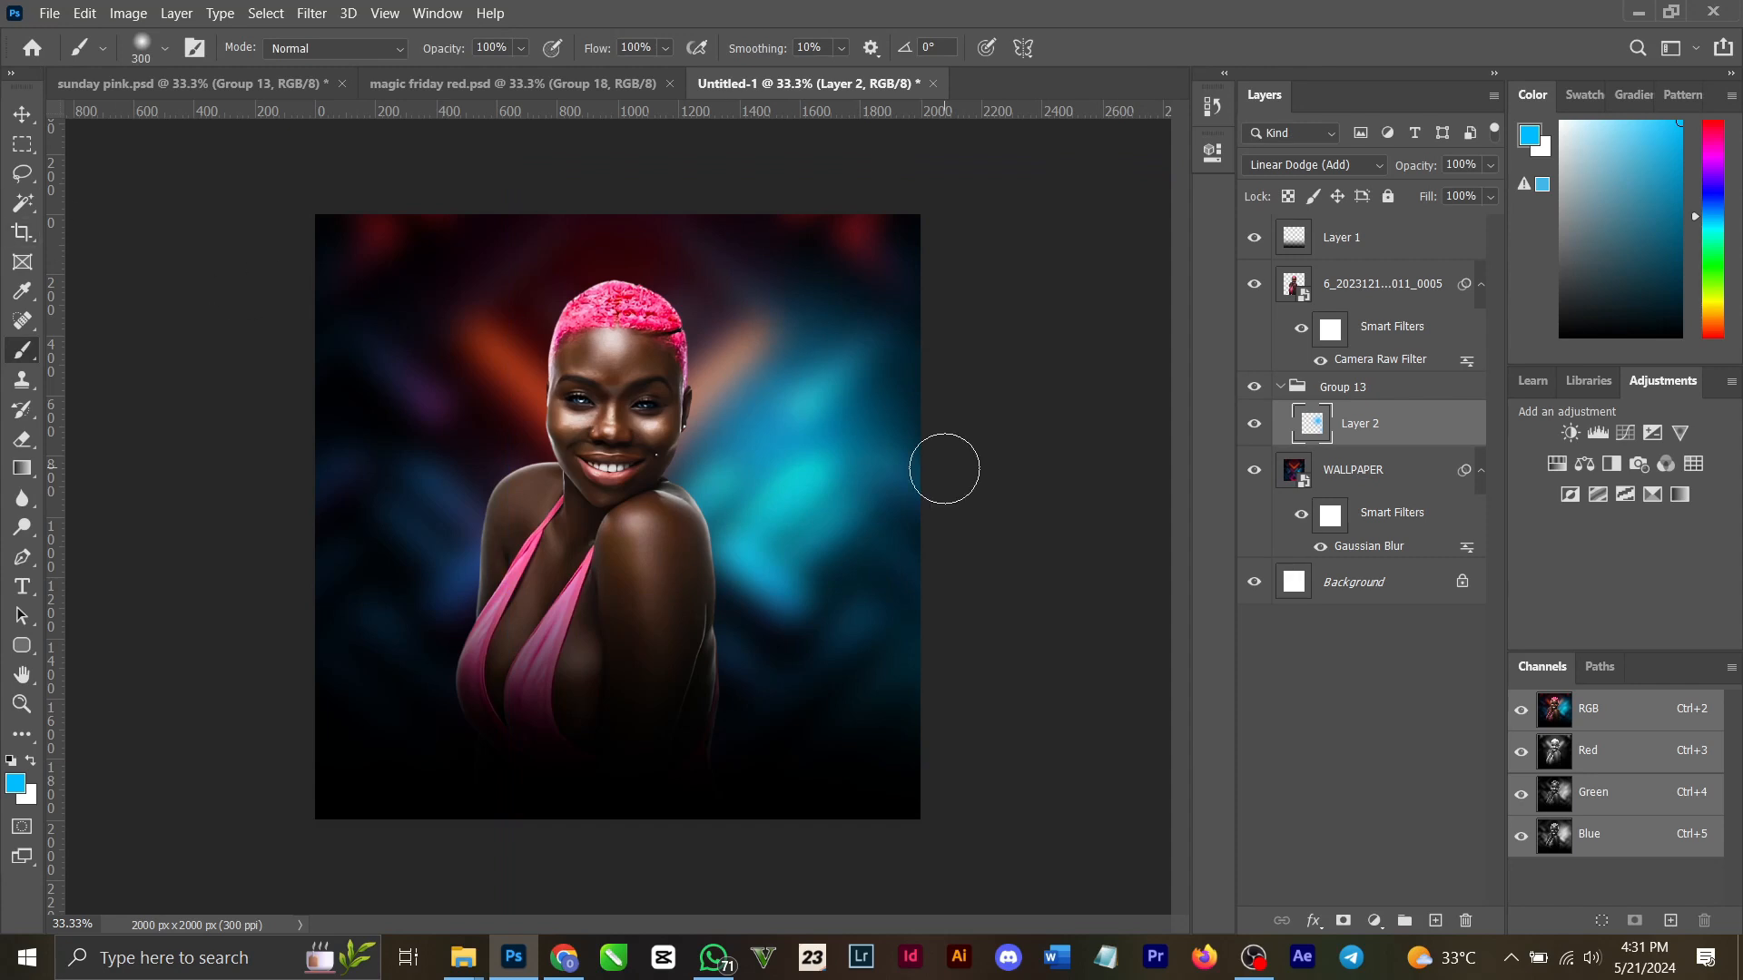
key("v")
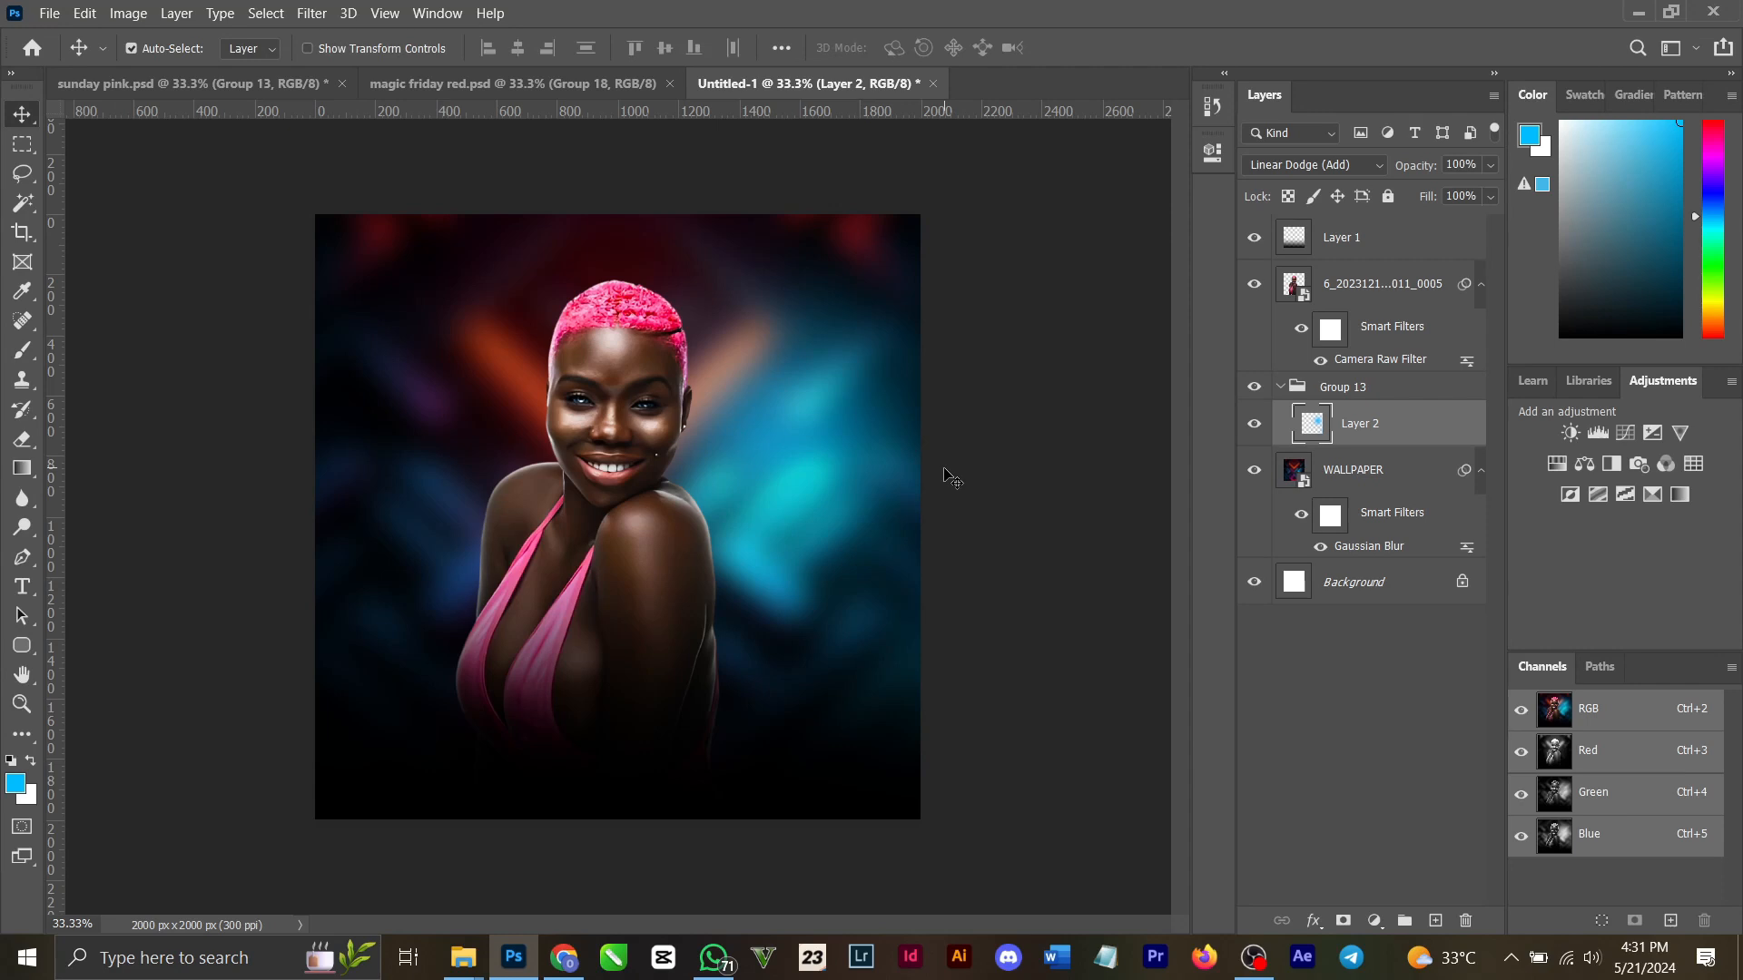
Try deleting the blue glow layer, and undo back through the repainting to restore the original Layer 4 copies in Group 13.
key("Delete")
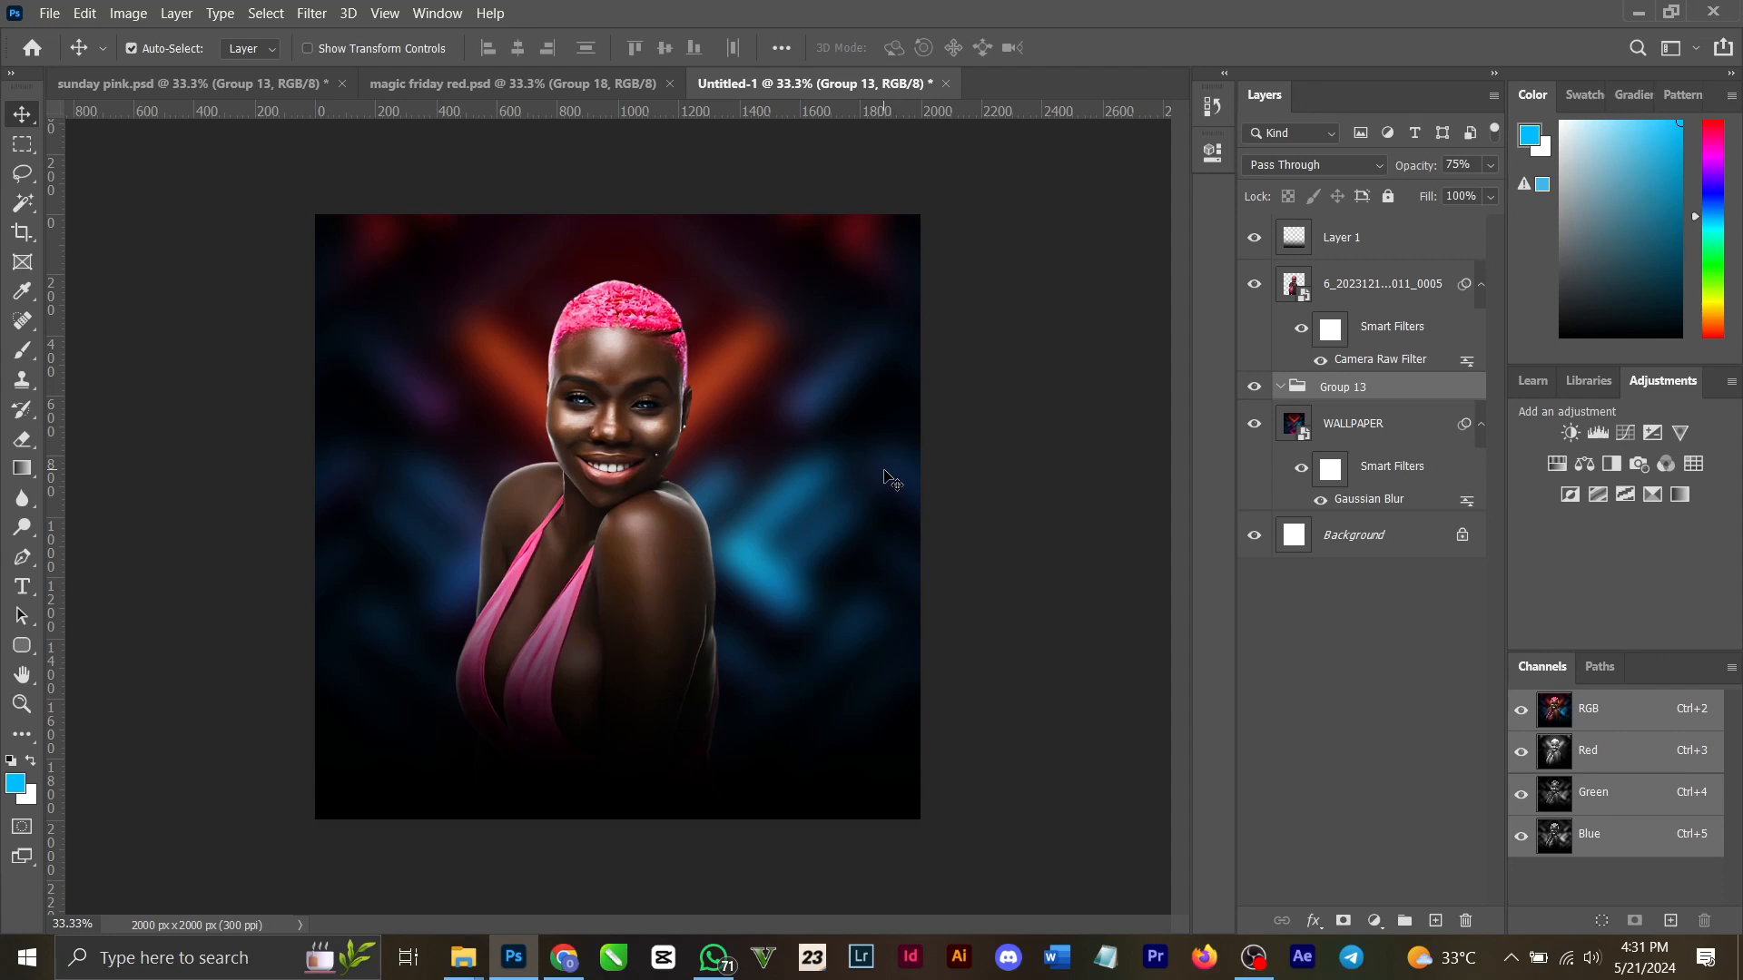
key("ctrl+z")
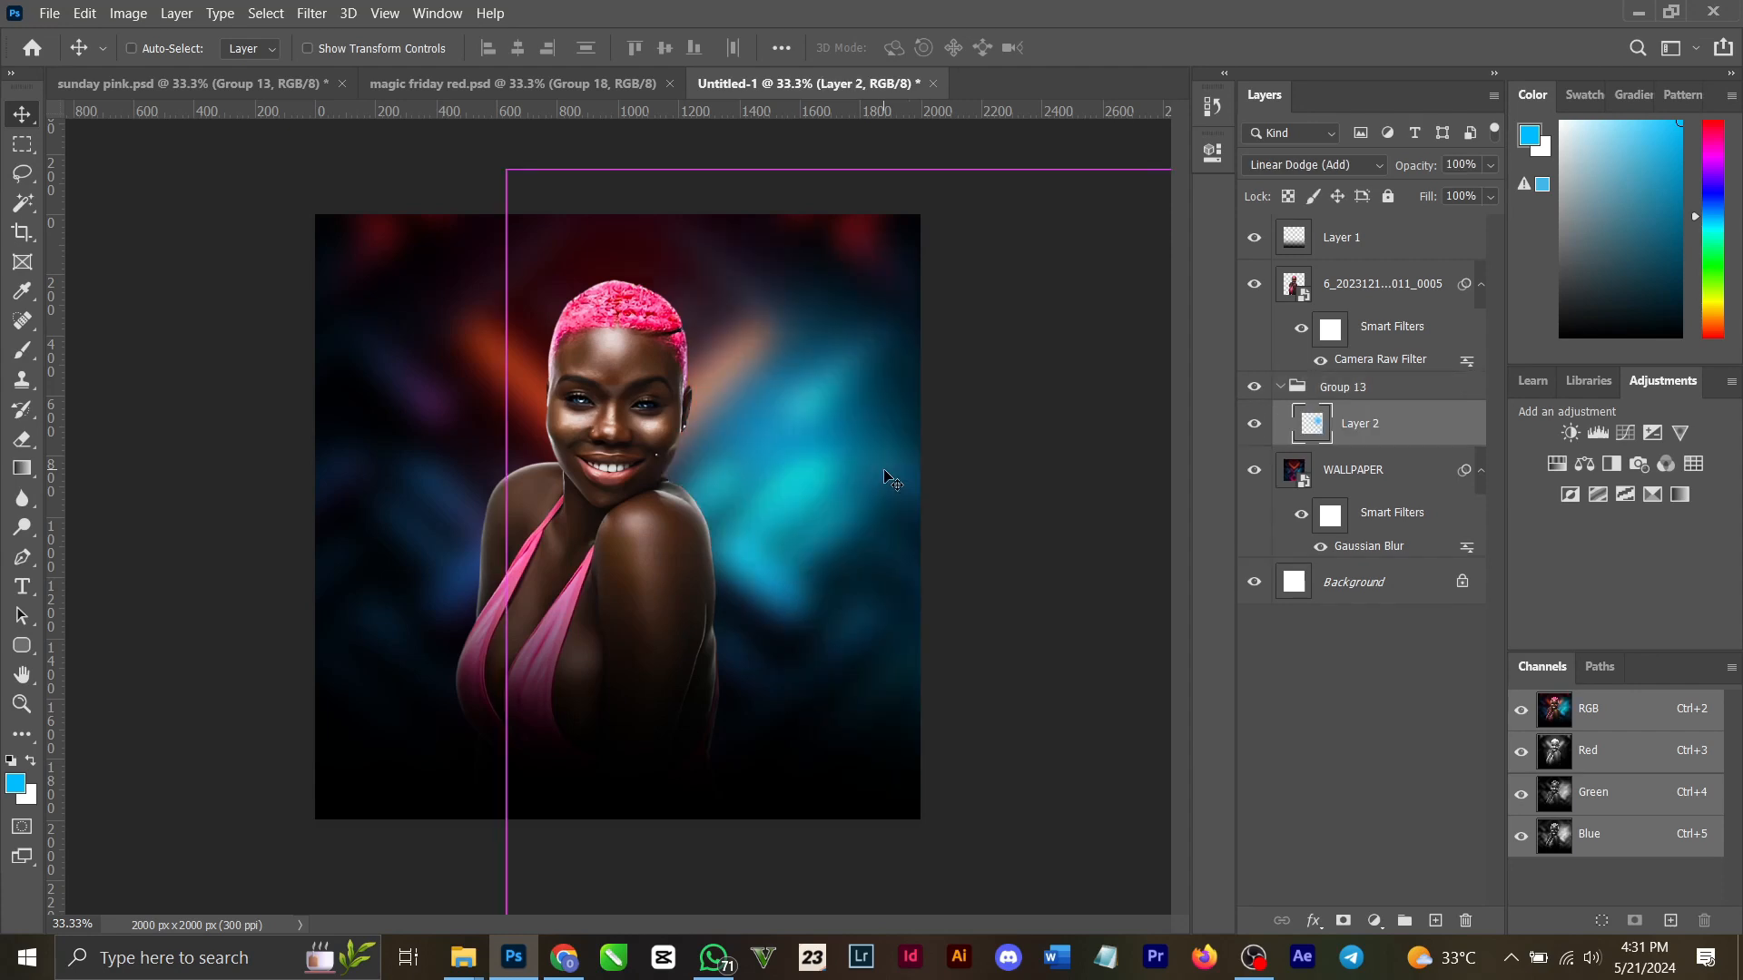
key("ctrl+z")
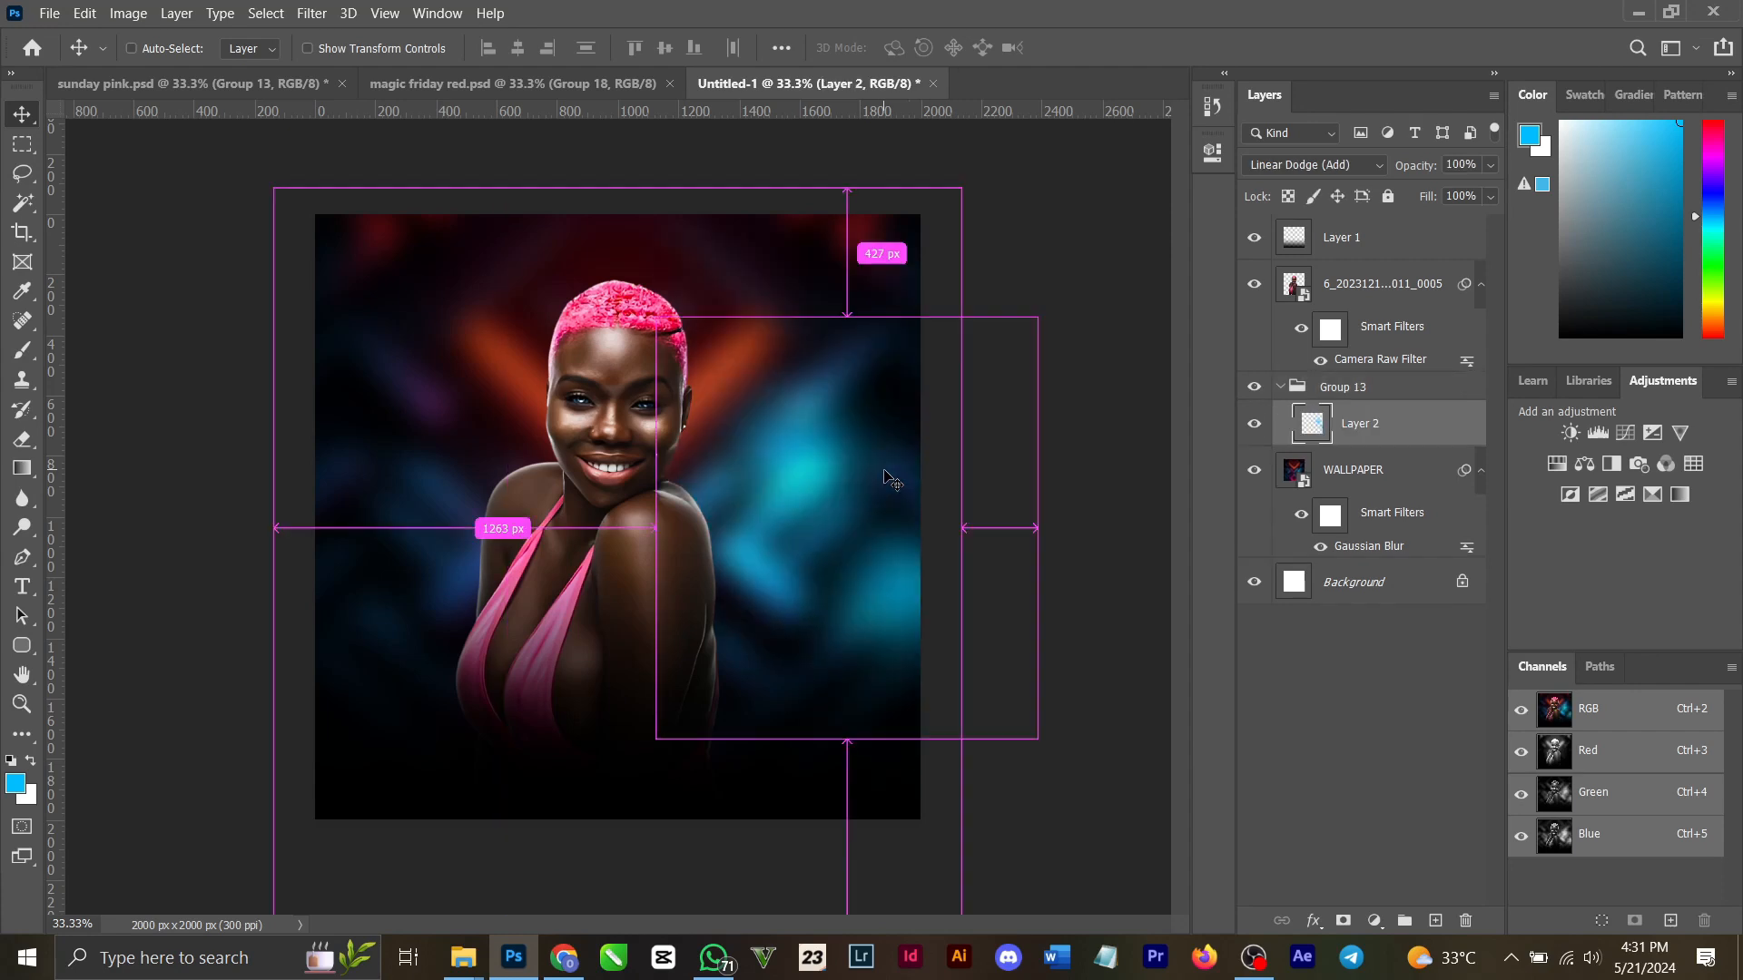
key("ctrl+z")
key("ctrl+z")
key("ctrl+z")
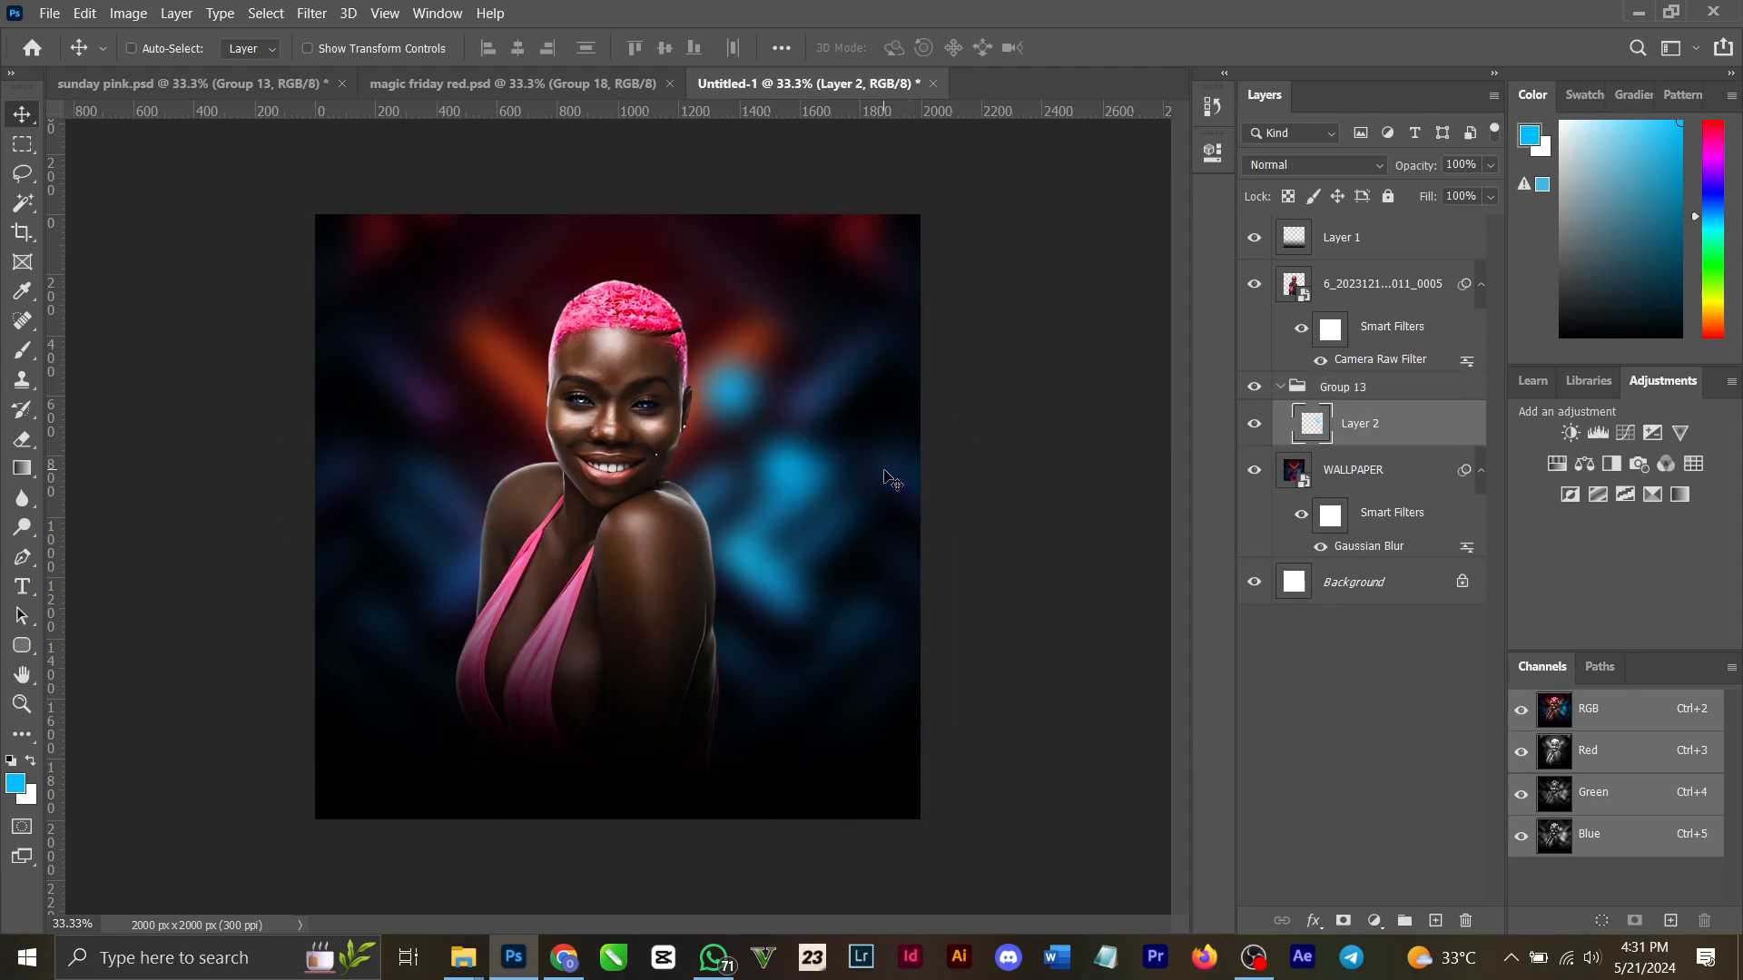
key("ctrl+z")
key("ctrl+z")
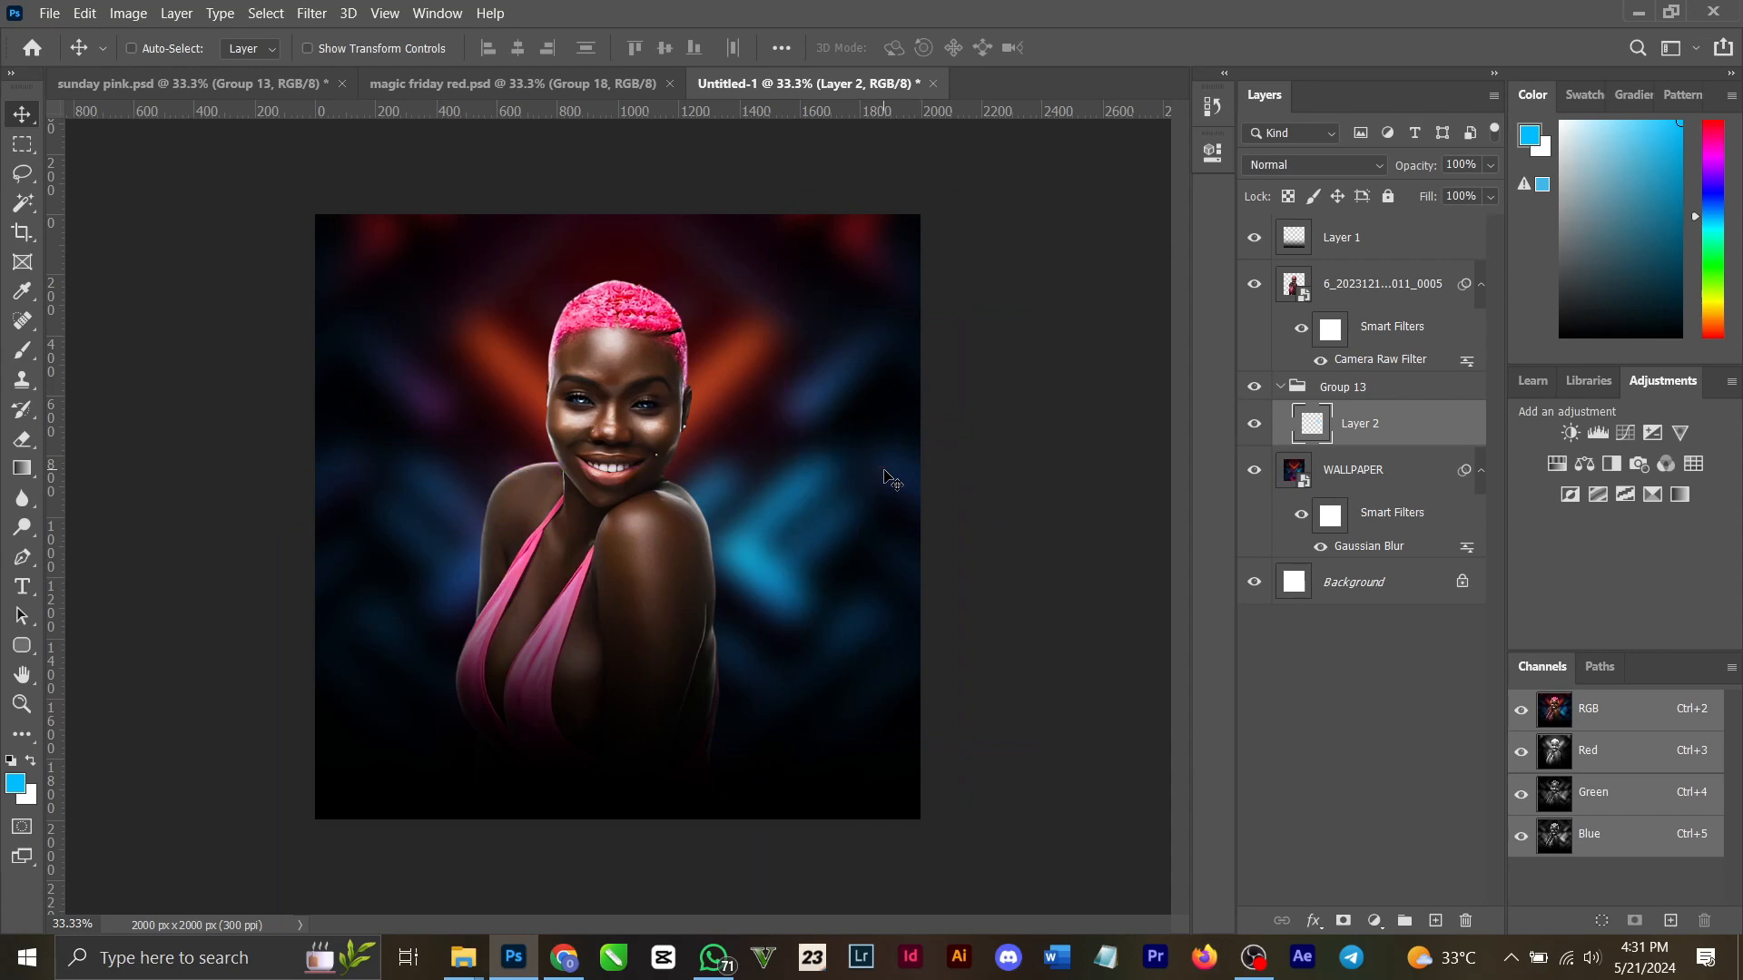
key("ctrl+z")
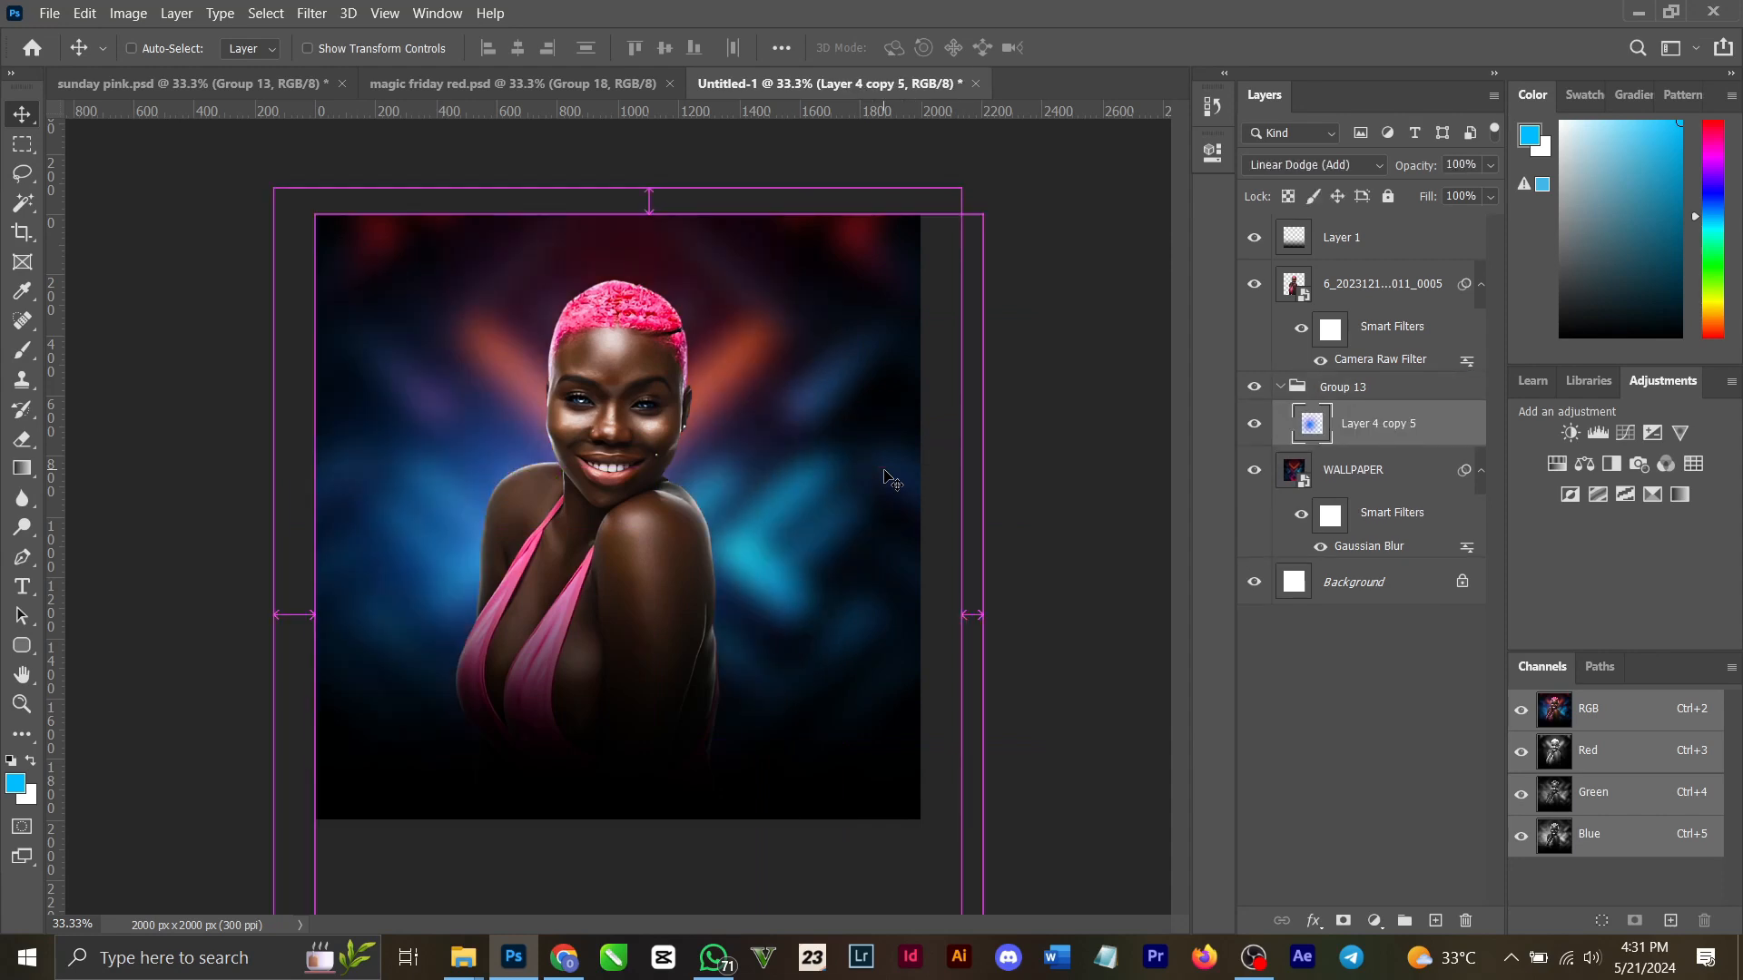
key("ctrl+z")
key("ctrl+z")
key("ctrl+z")
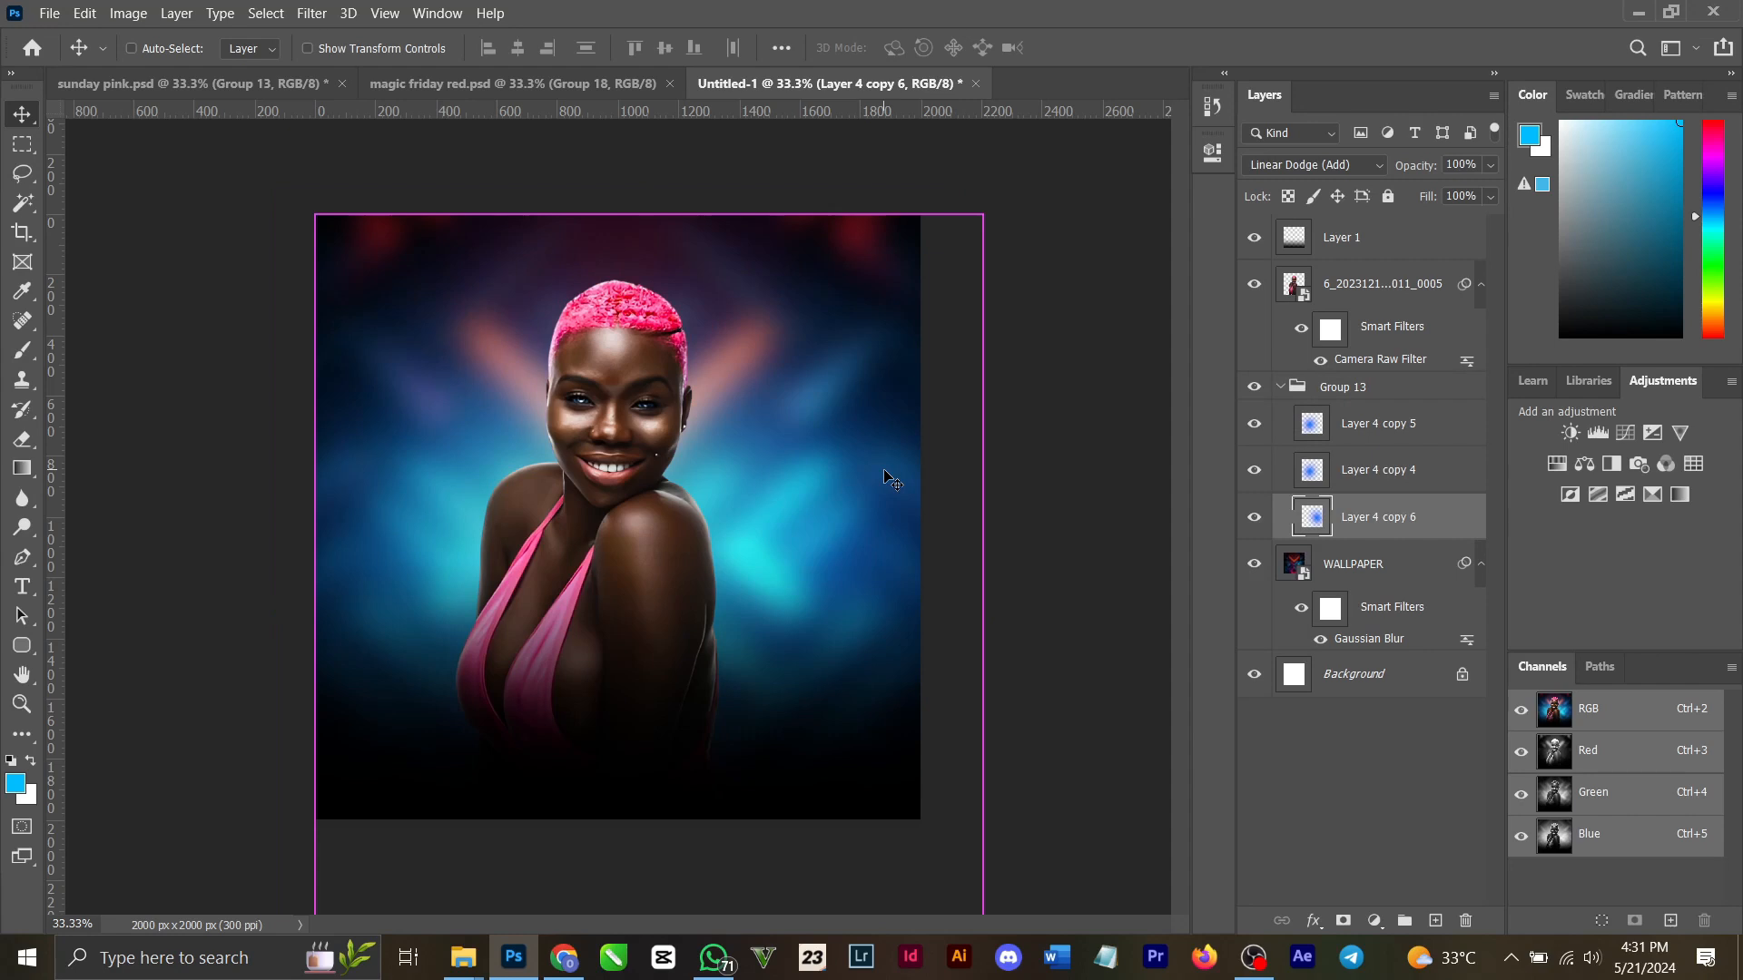
key("ctrl+z")
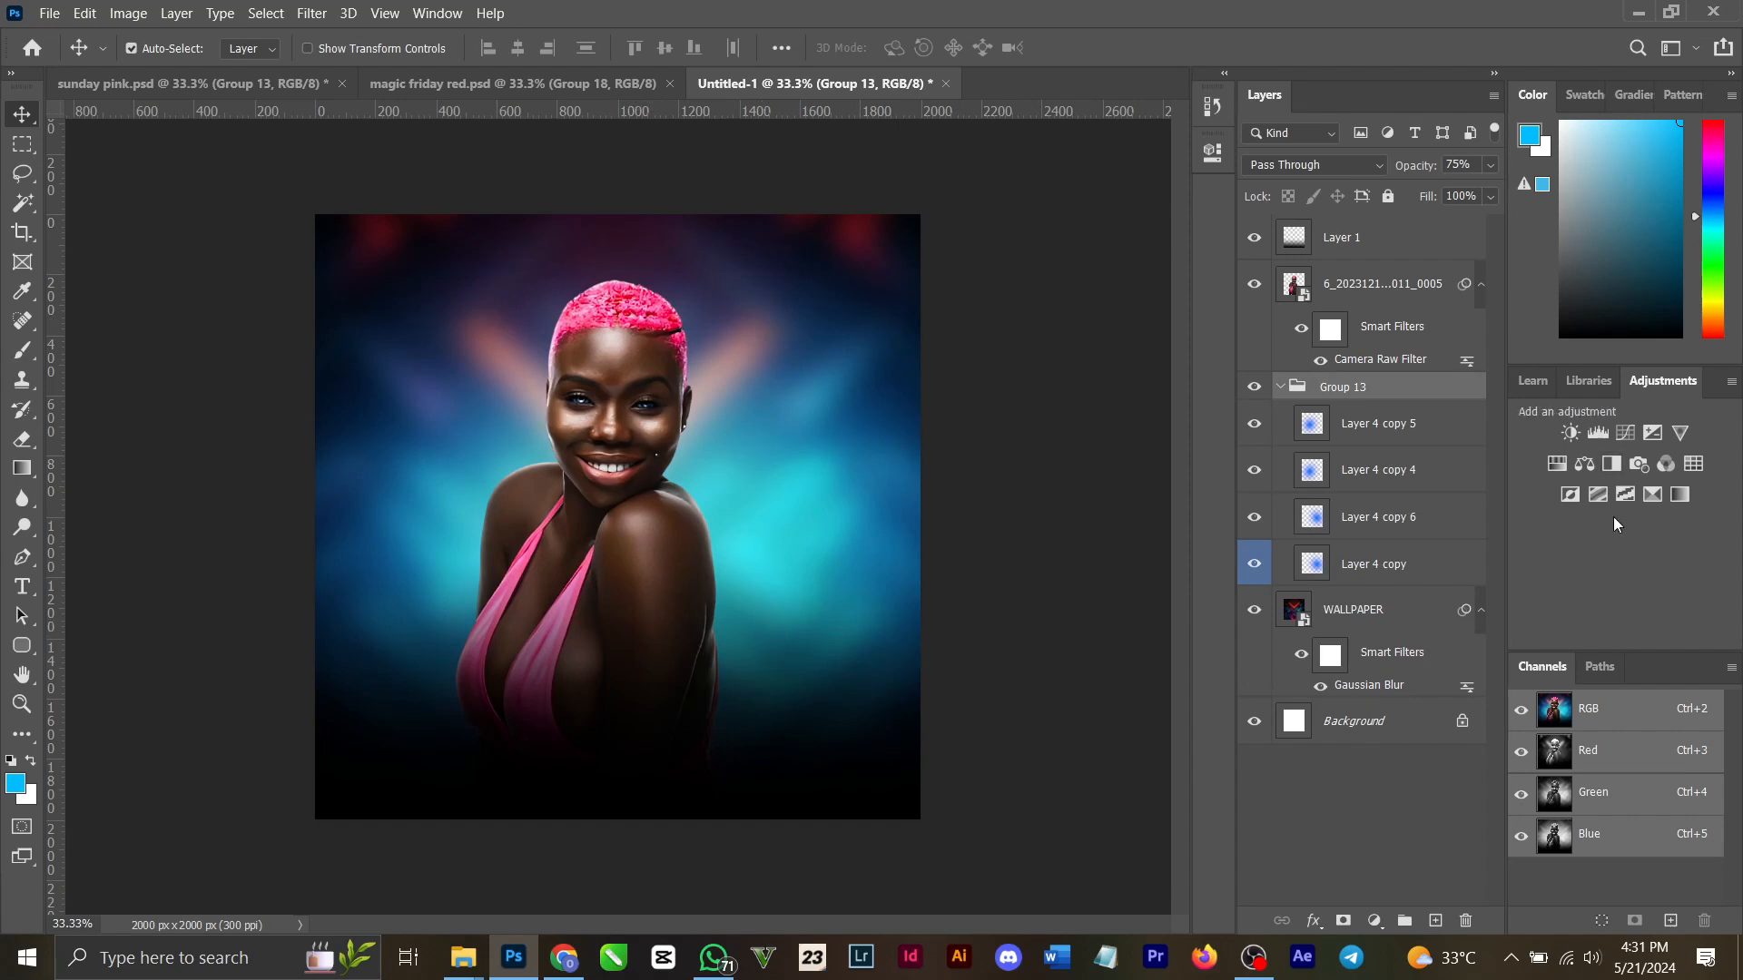
Add a Hue/Saturation adjustment above Group 13, clip it to the group and set its Hue to +119.
left_click(1557, 465)
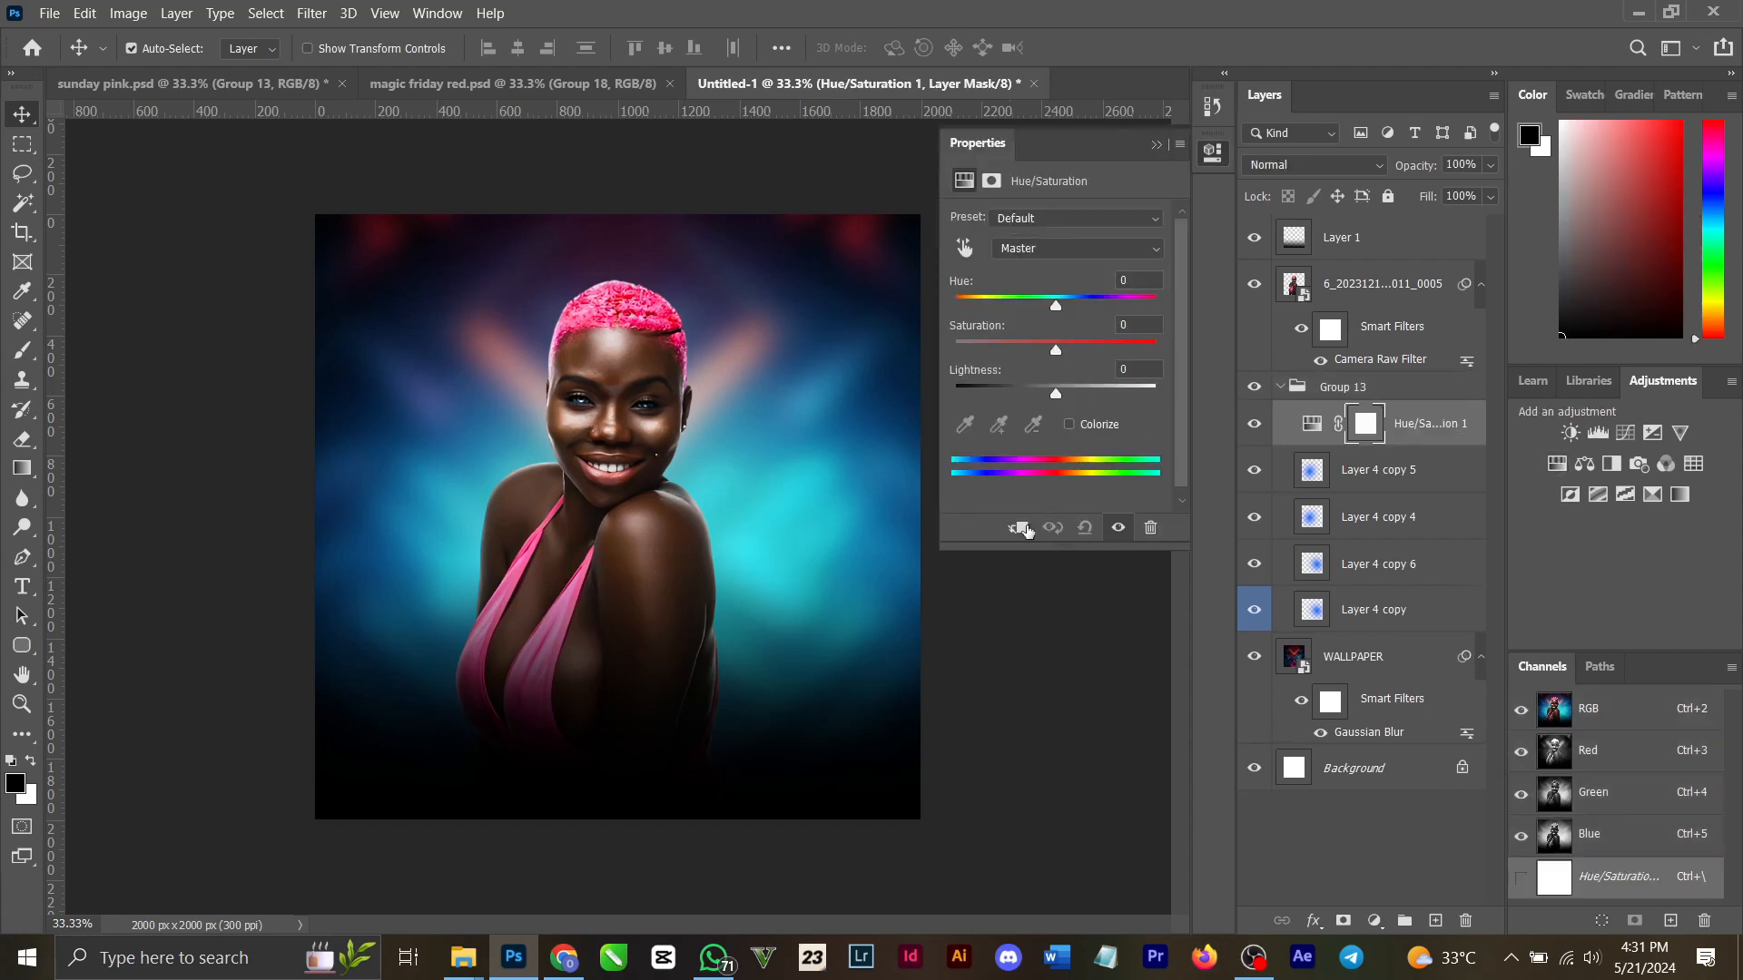
left_click_drag(1445, 425, 1442, 383)
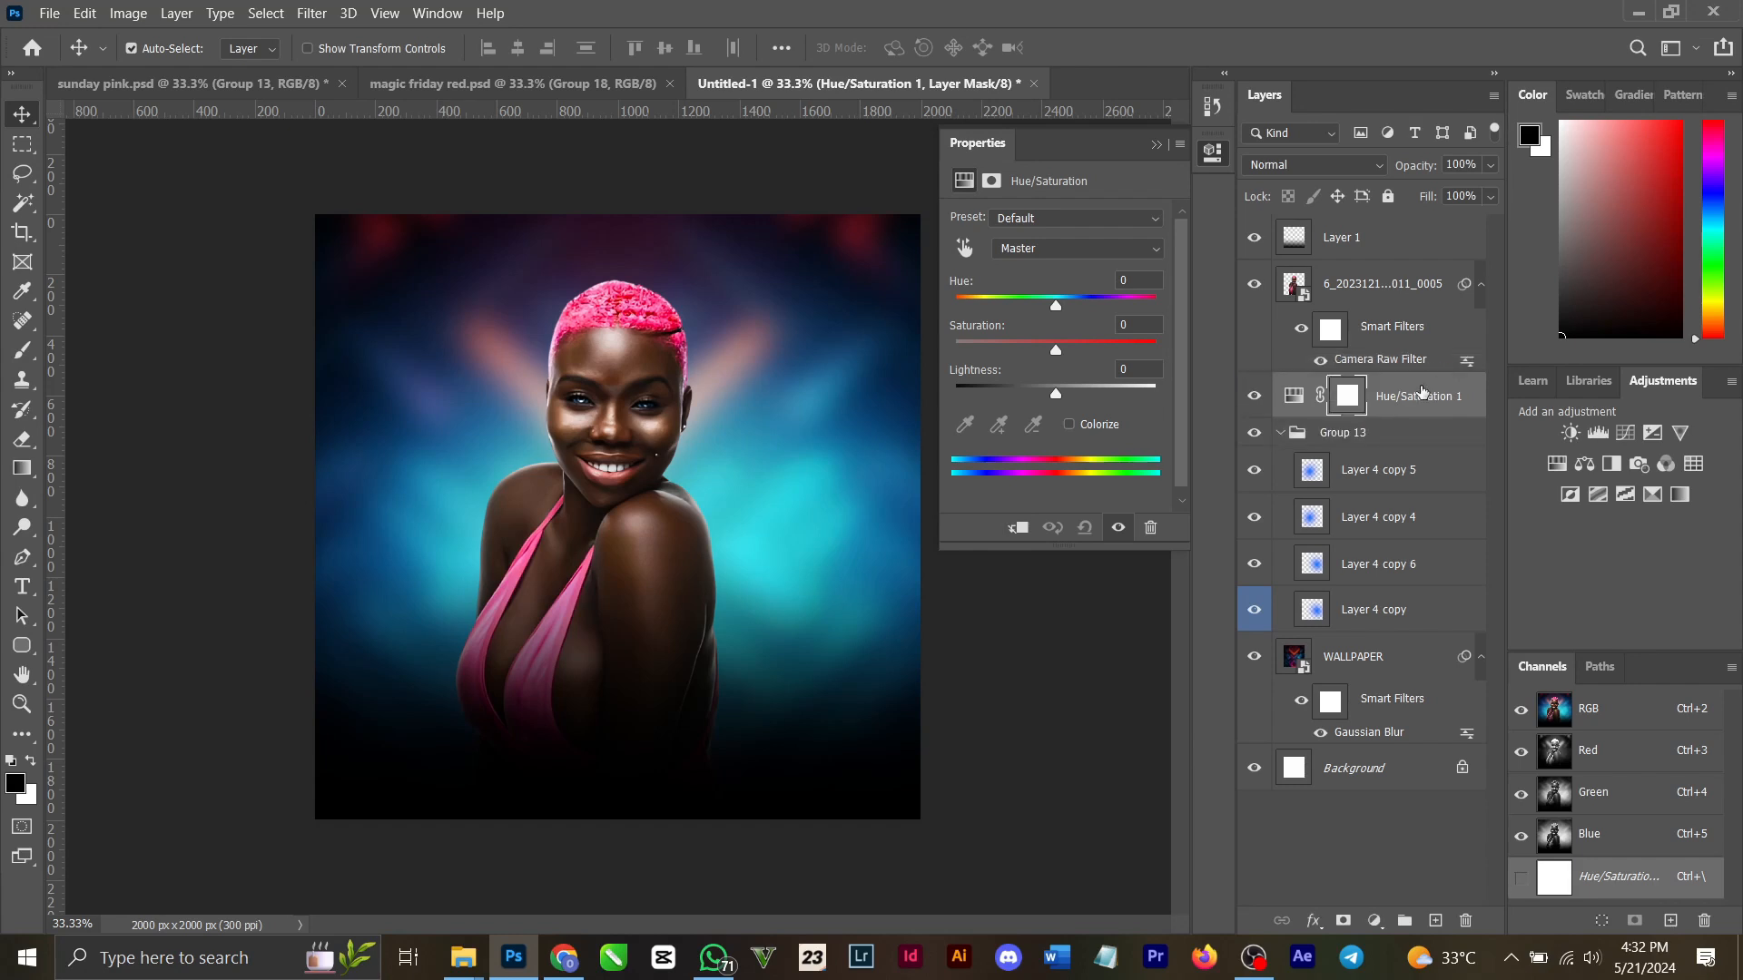
left_click(1019, 529)
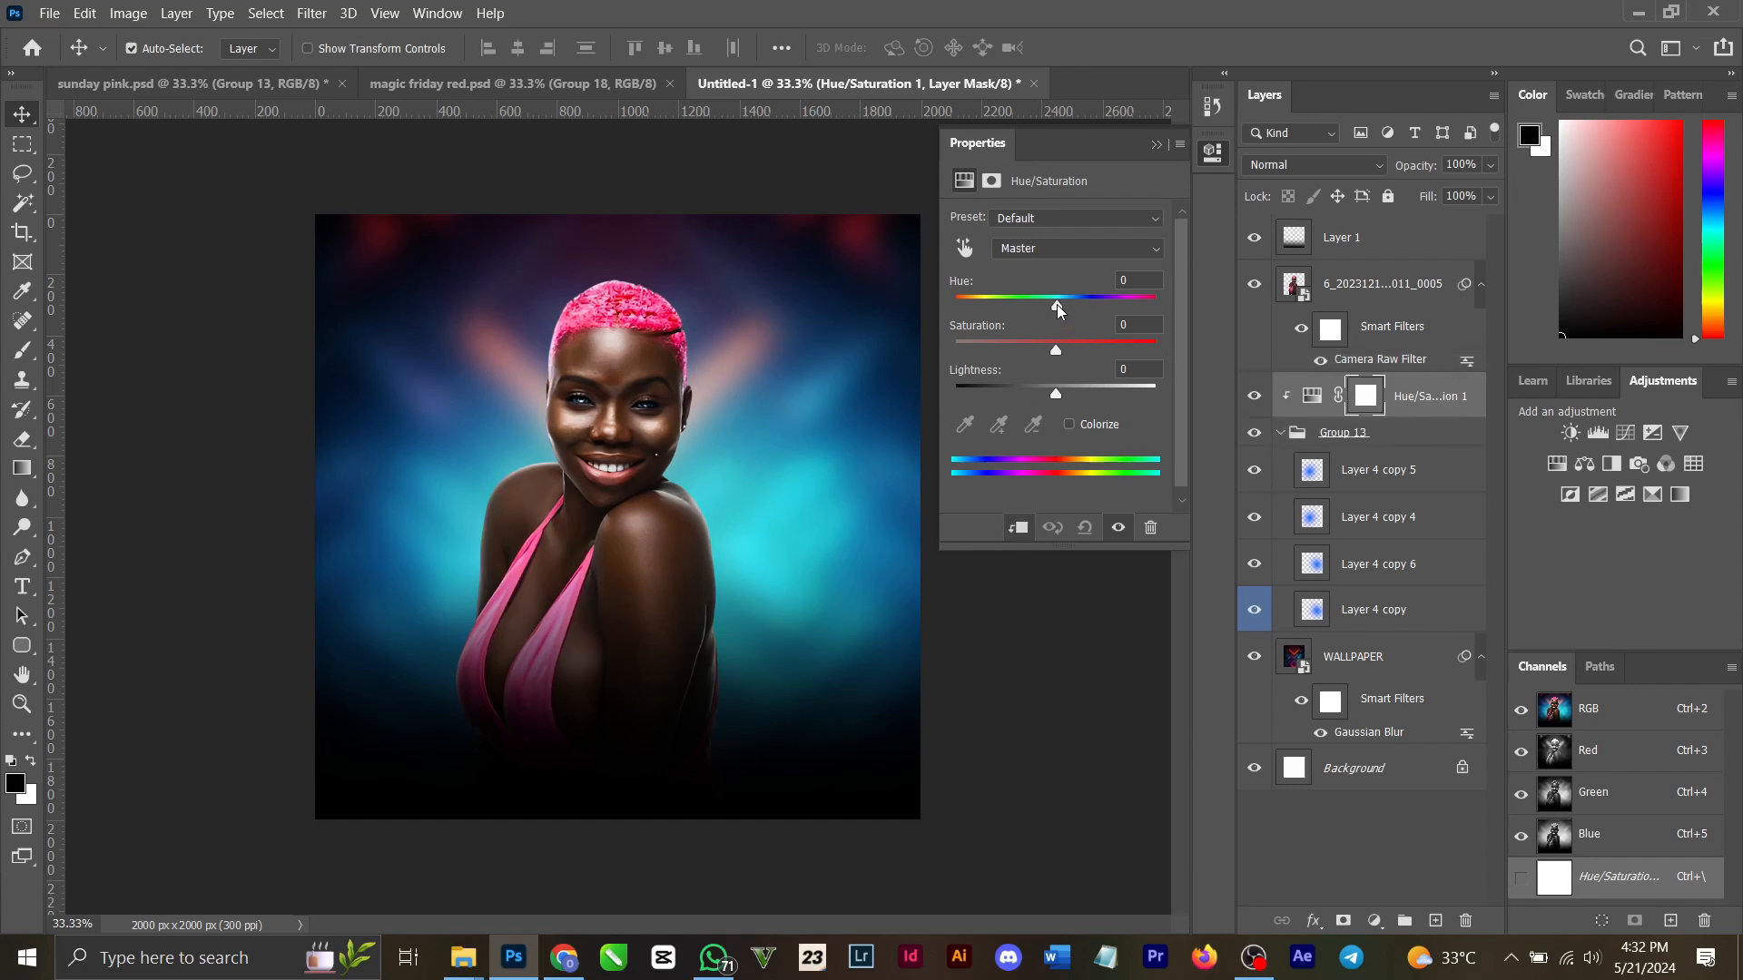
left_click_drag(1056, 304, 1131, 309)
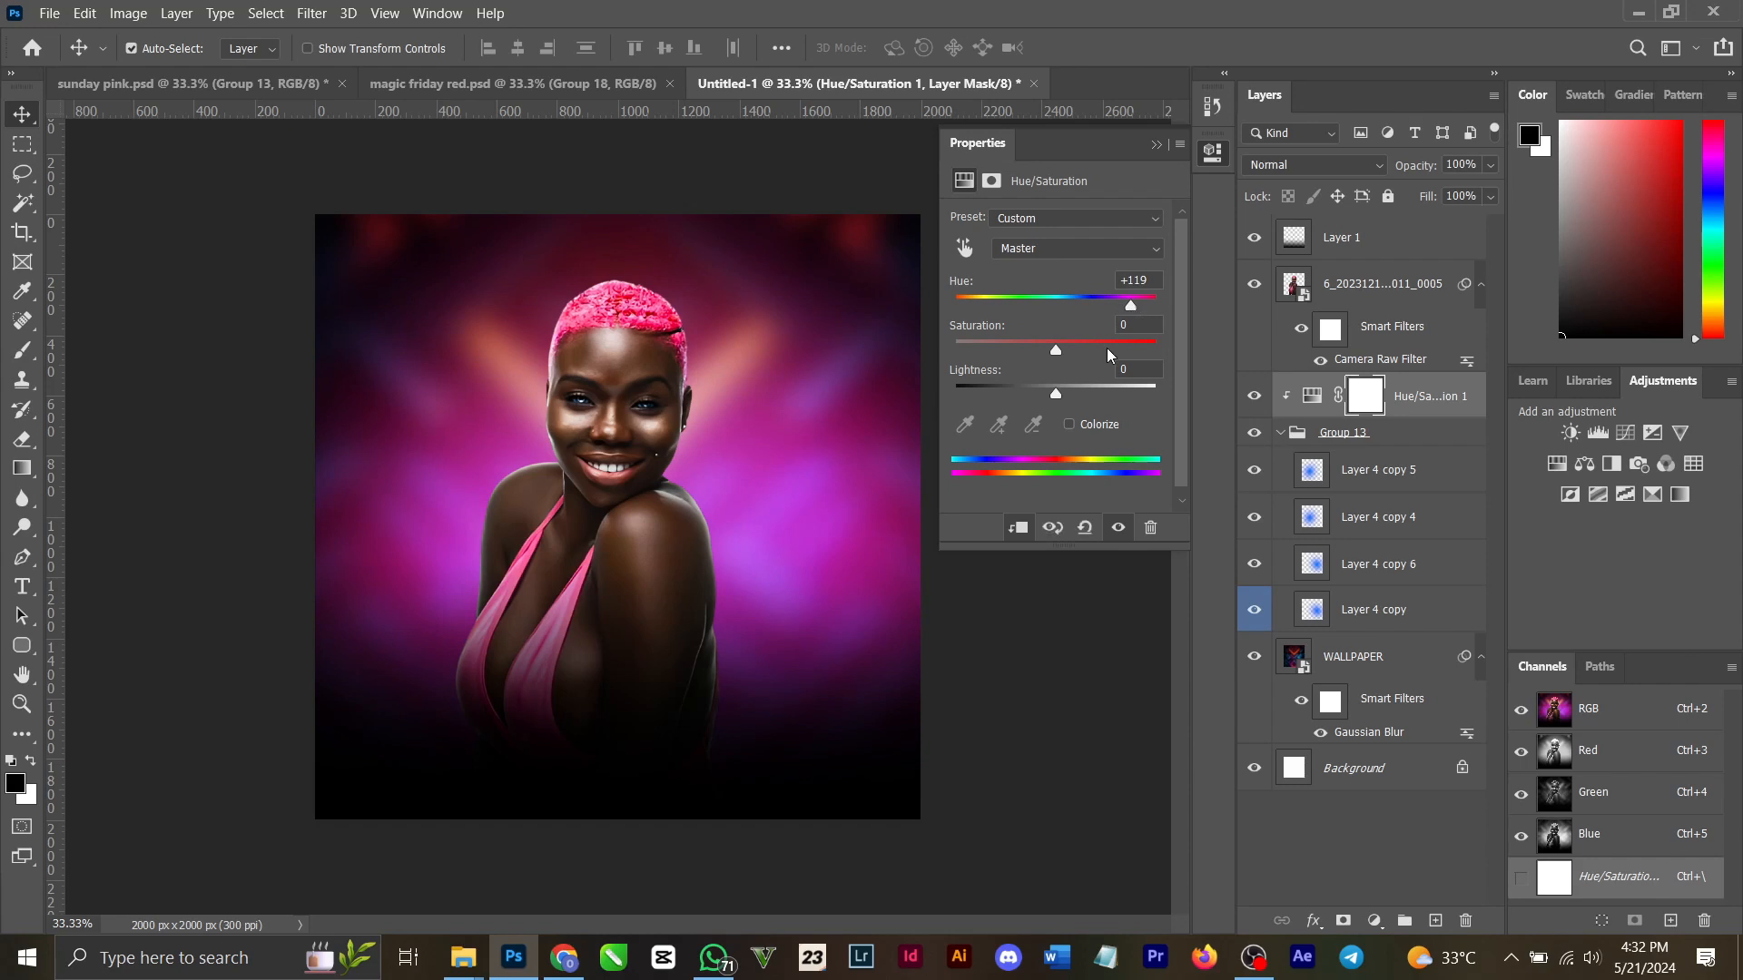
left_click(1166, 146)
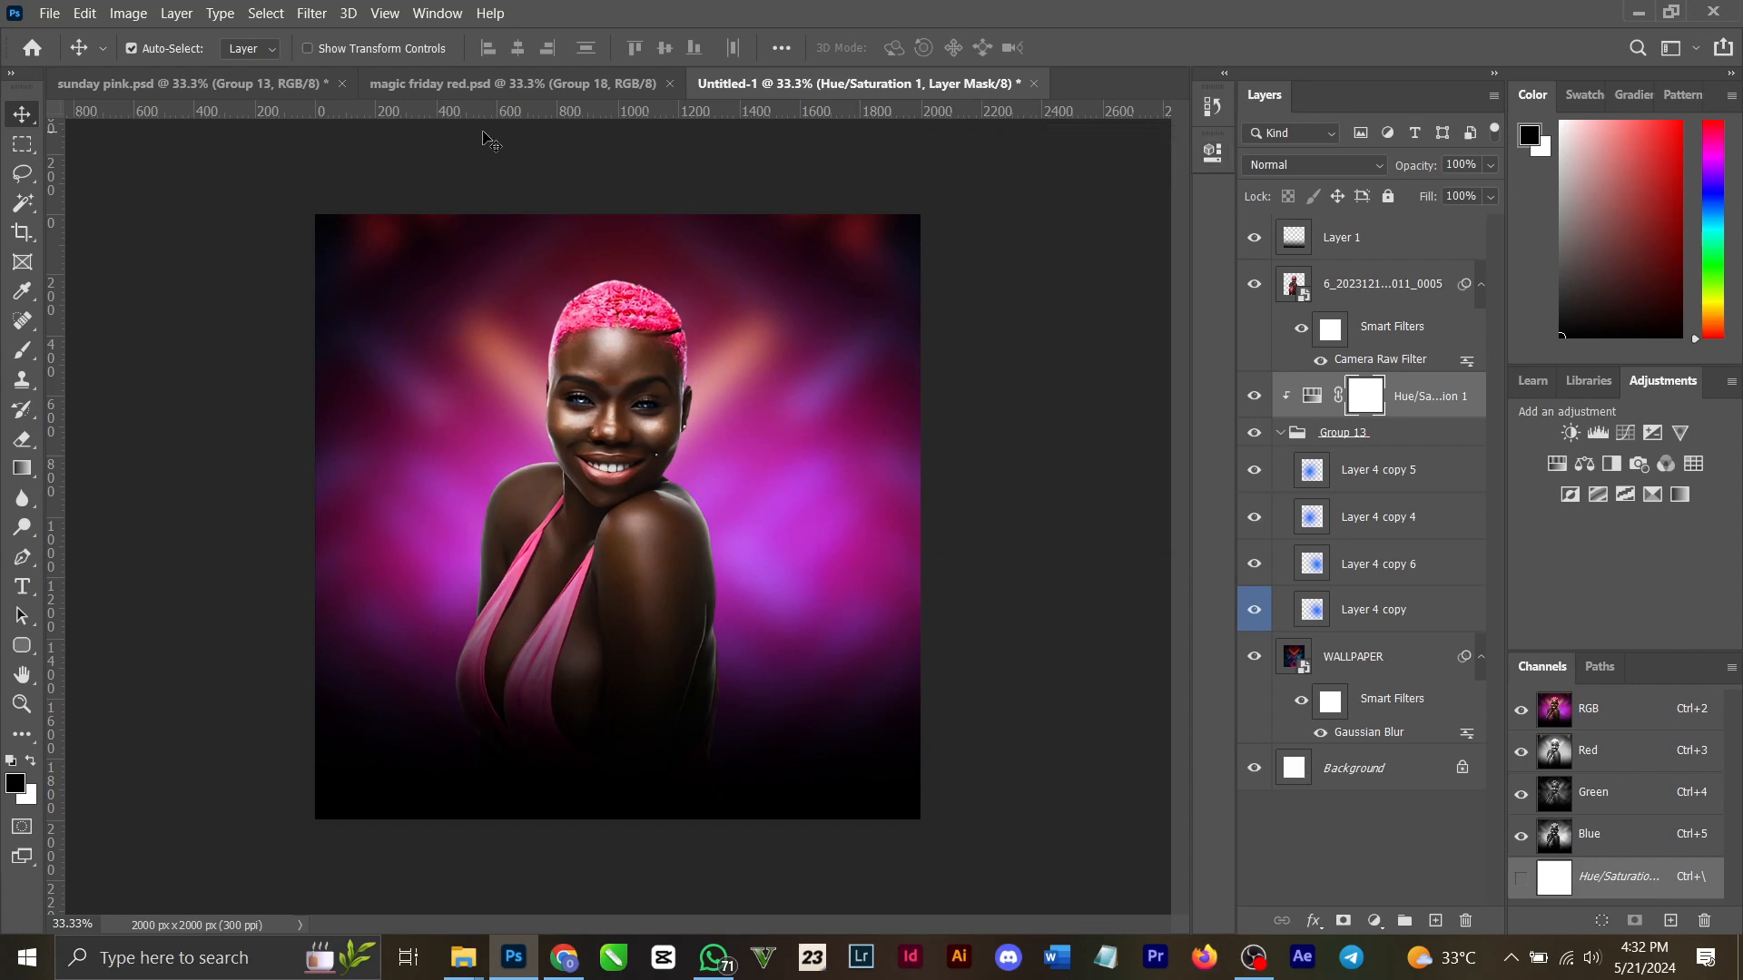
Copy the Color Fill 1 layer from sunday pink.psd and paste it above the model layer in the Untitled-1 document.
left_click(193, 89)
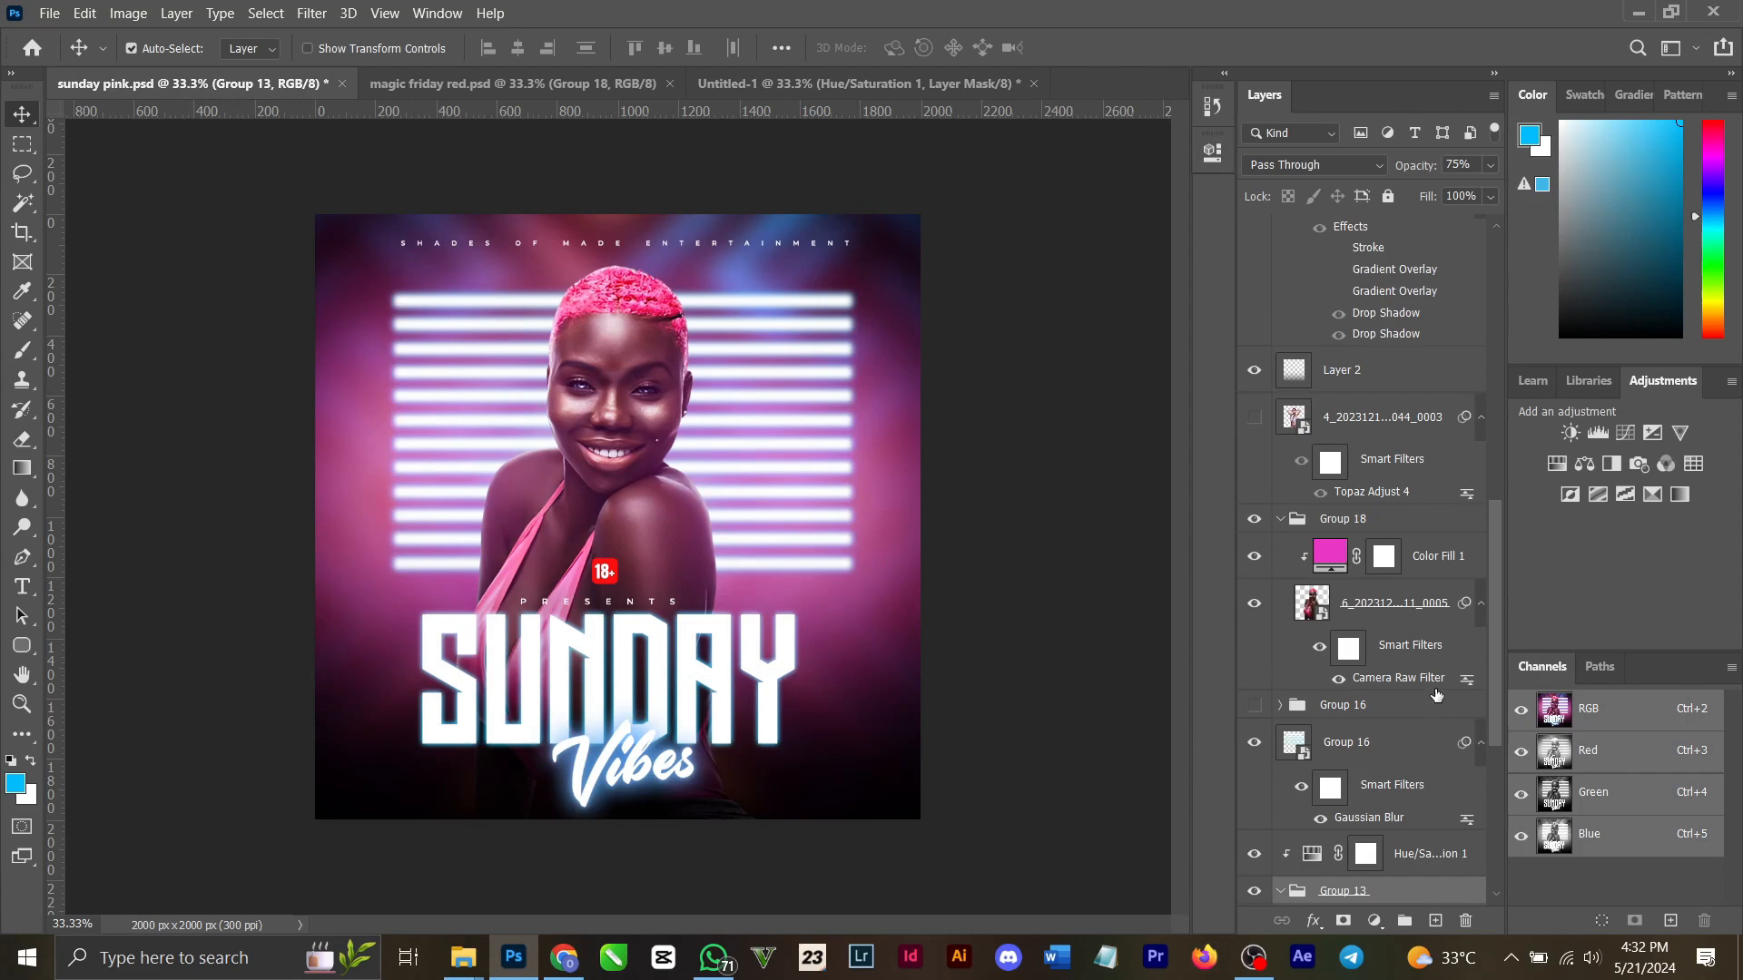
scroll(1344, 677, "down", 4)
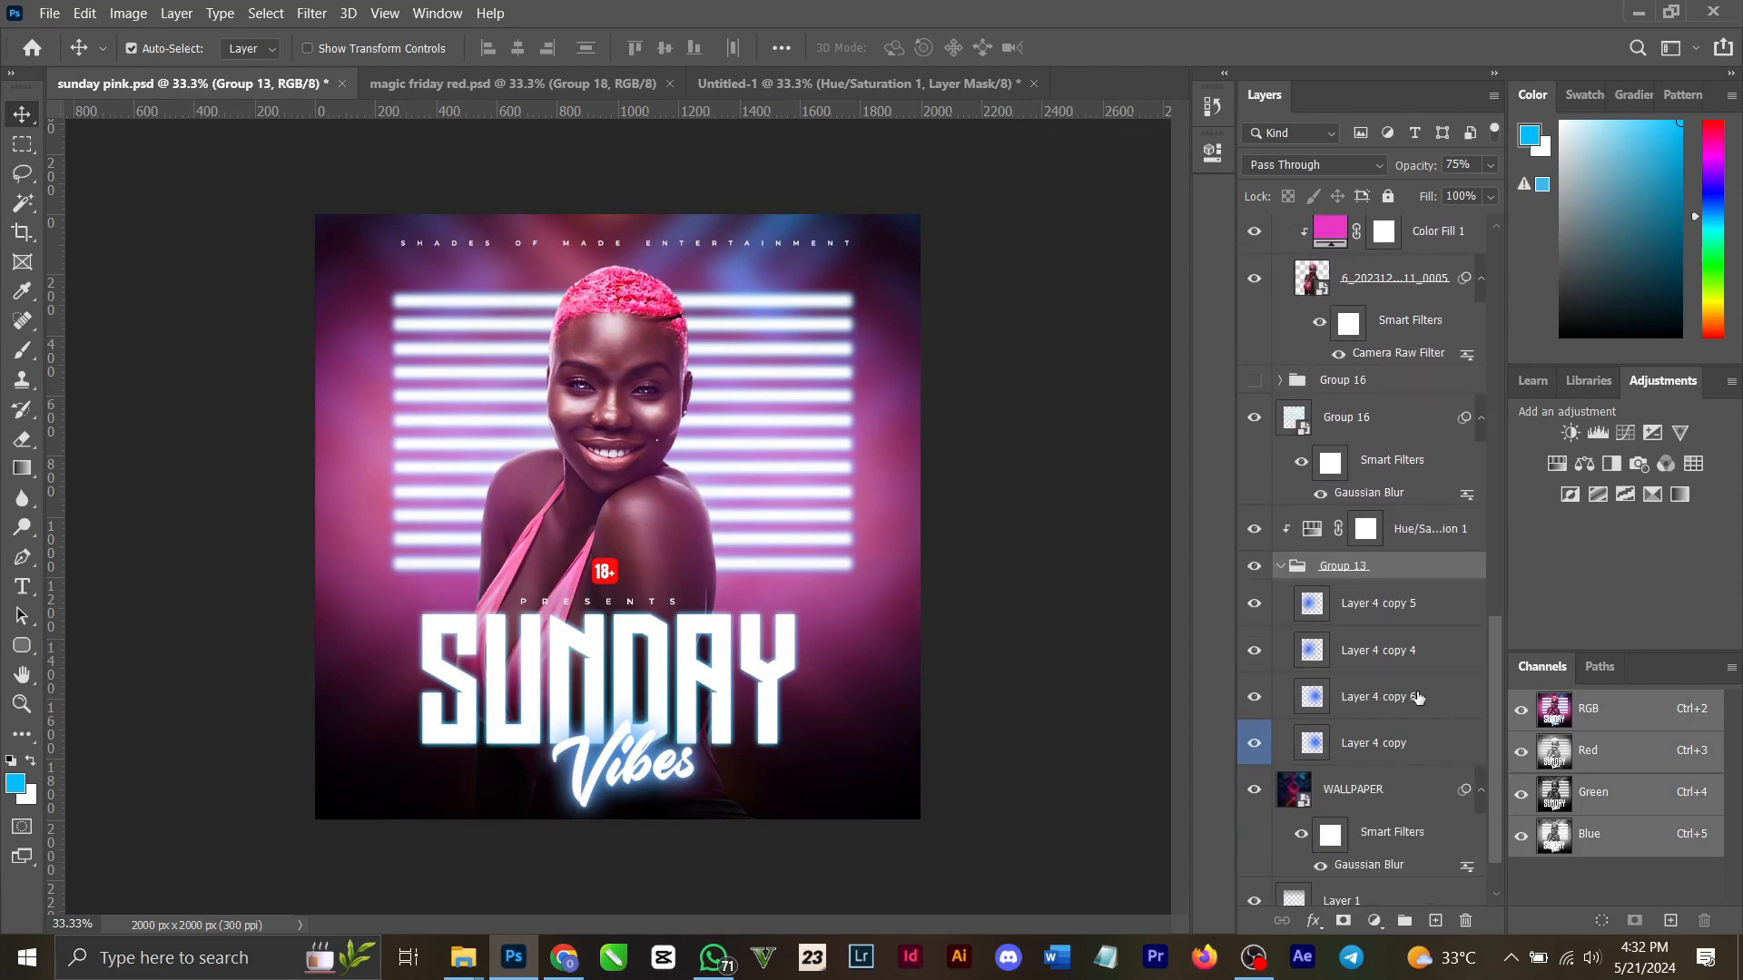
scroll(1416, 635, "up", 3)
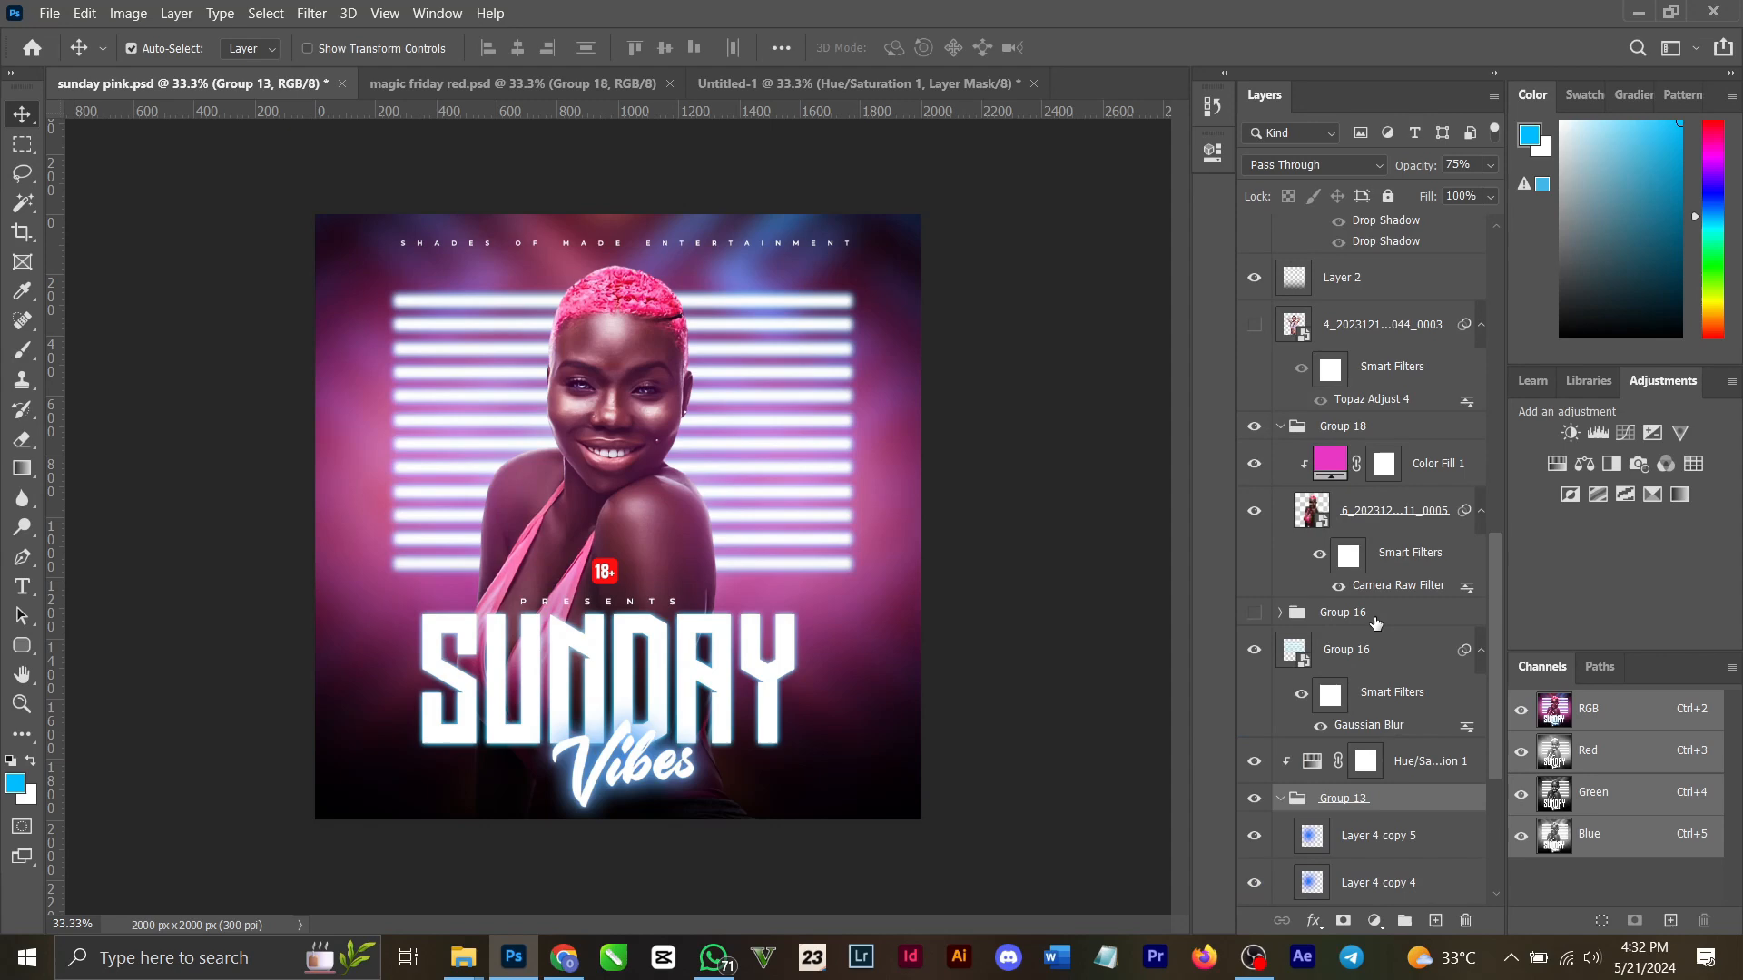
left_click(1427, 484)
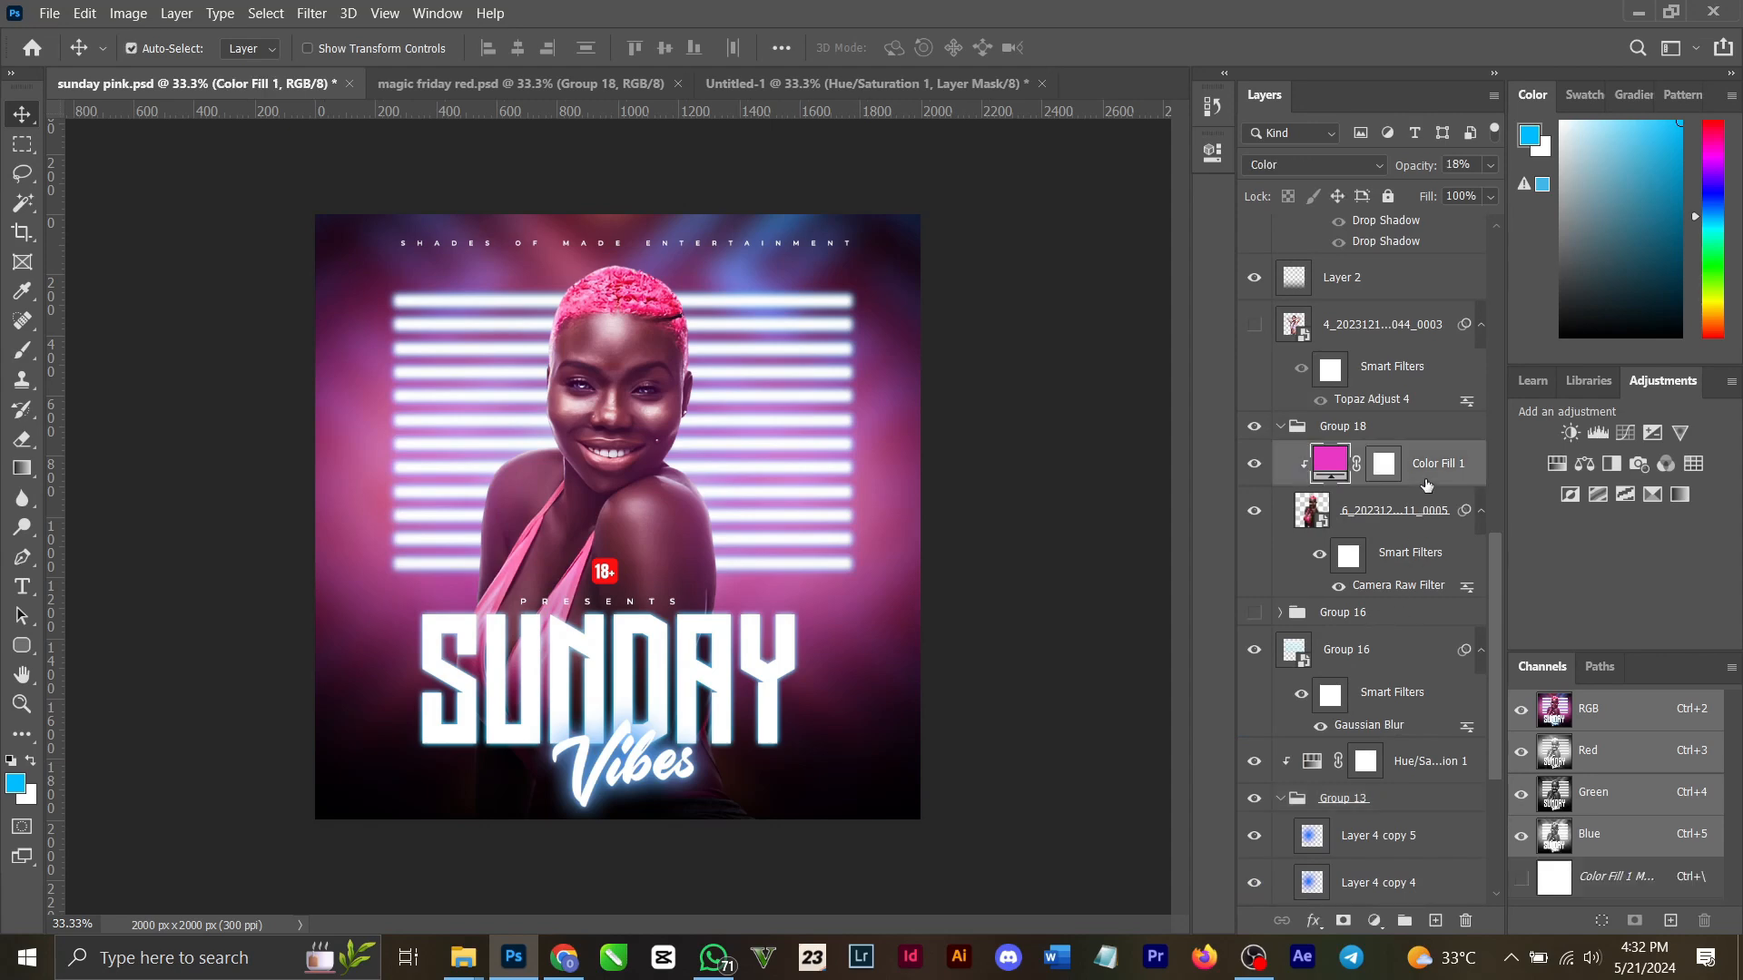
left_click(848, 80)
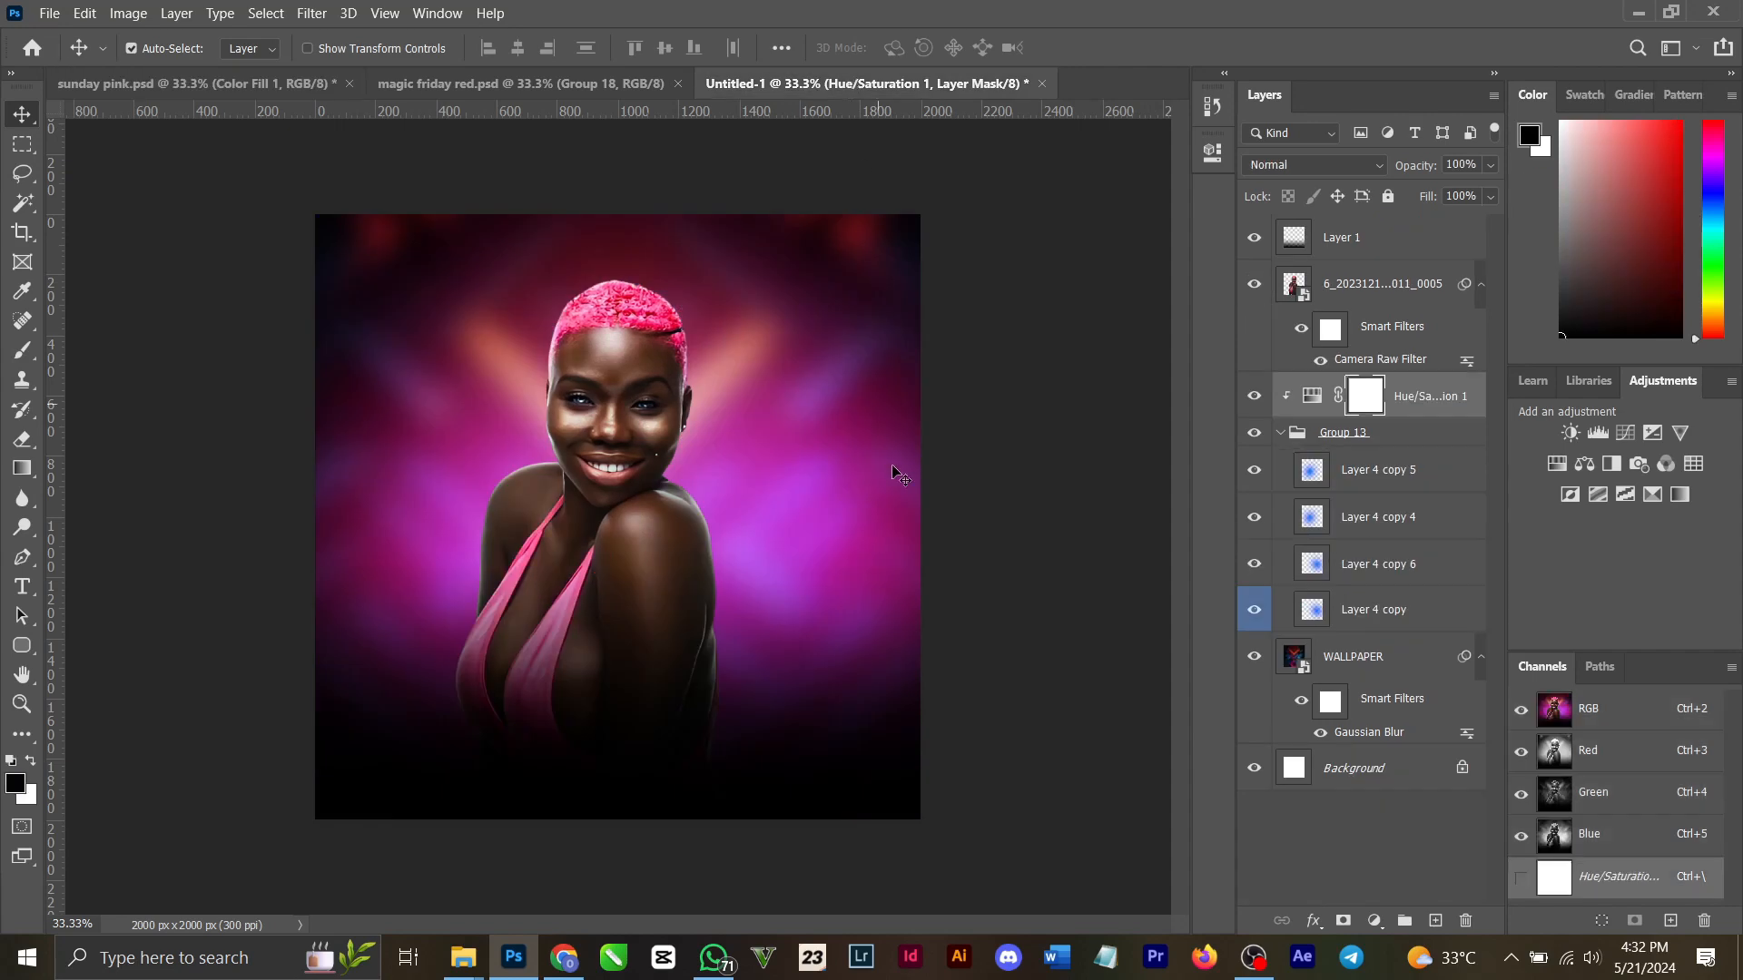
left_click(1365, 281)
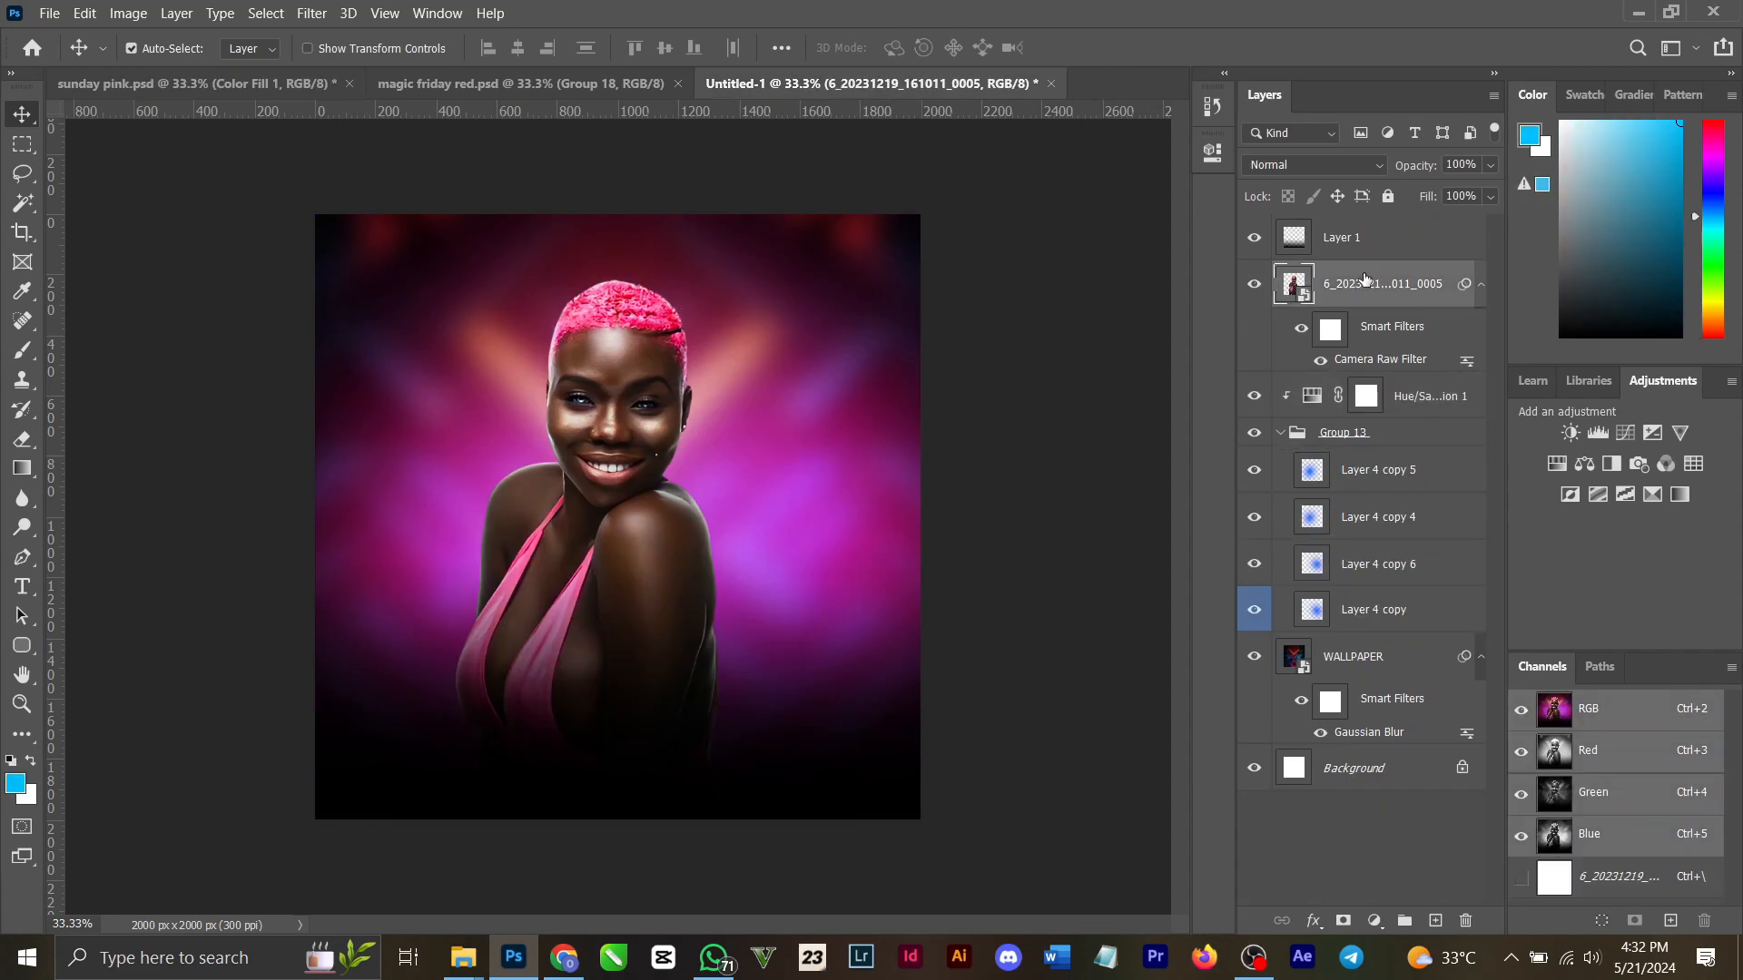
key("ctrl")
key("ctrl+v")
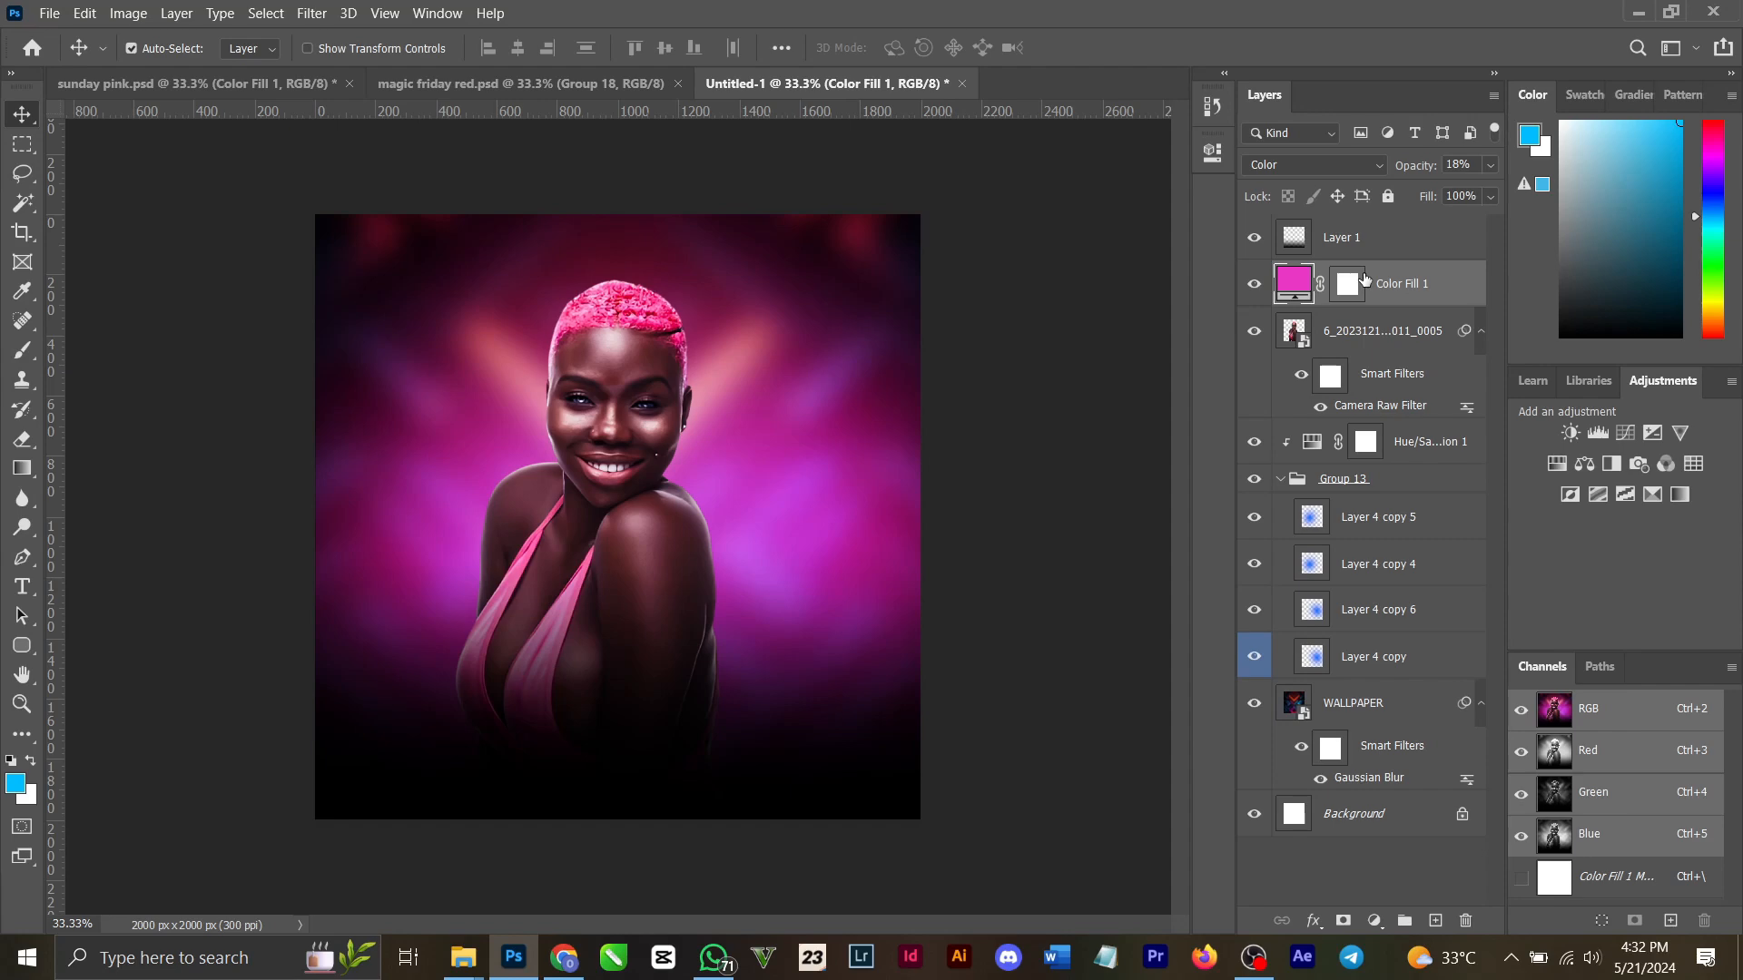
Hide the pasted Color Fill 1 layer and delete it.
right_click(1394, 295)
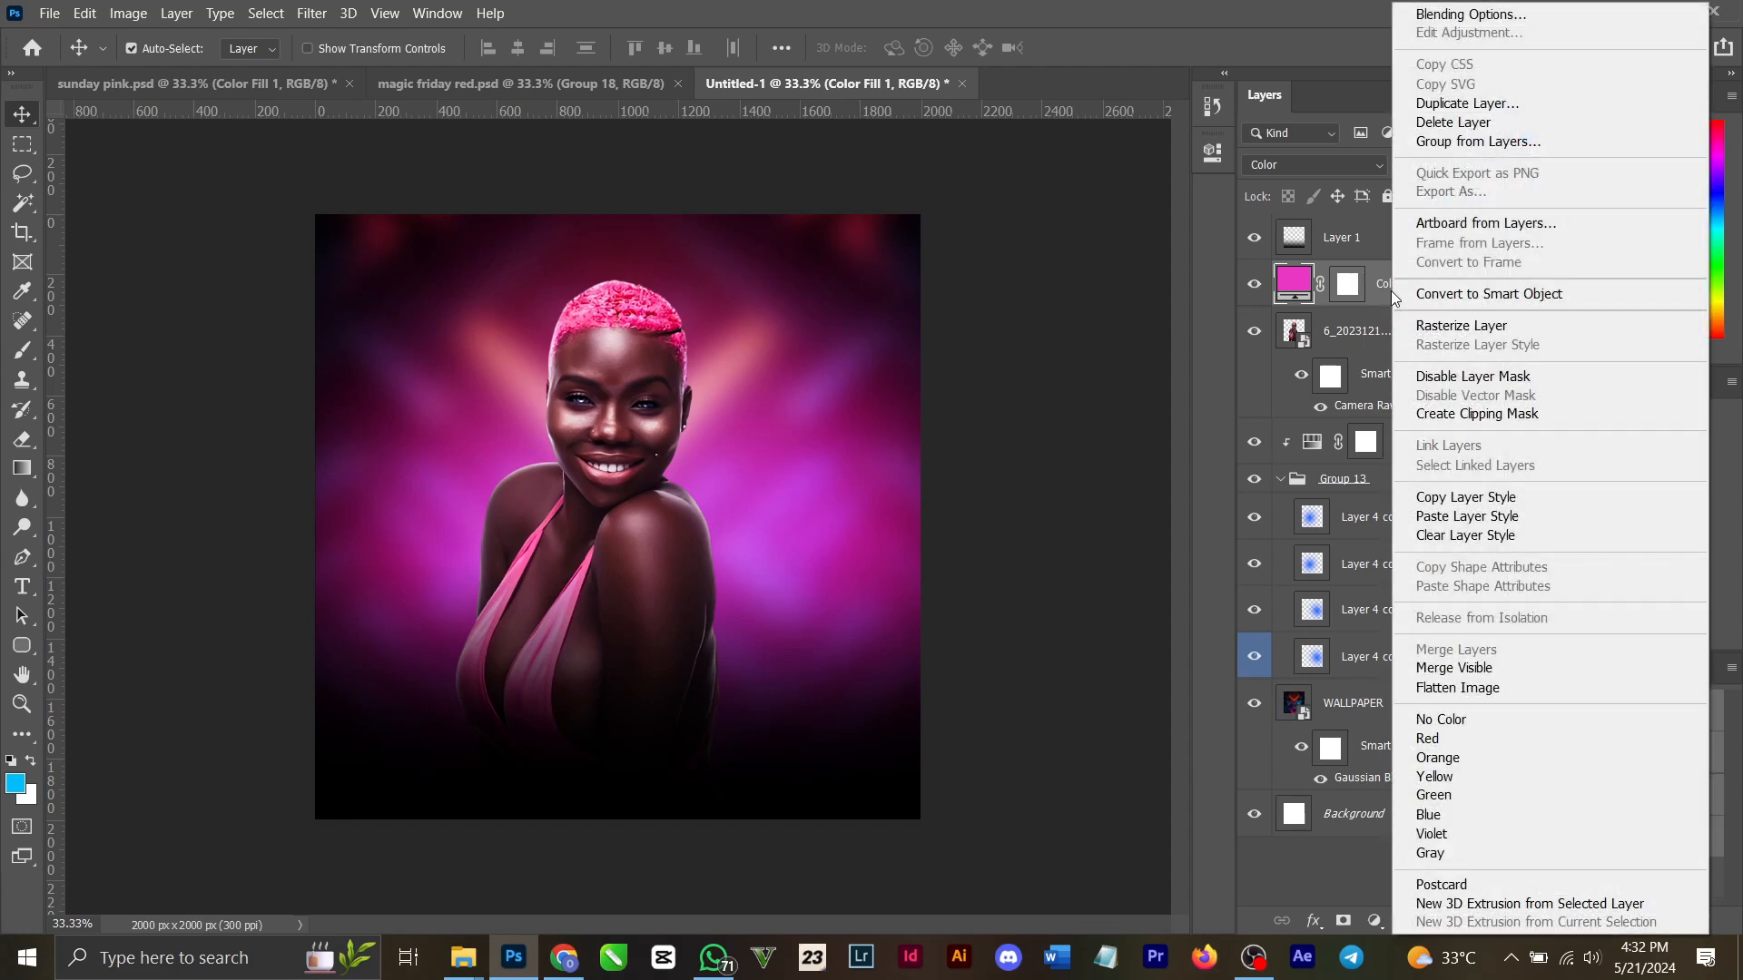
left_click(1224, 274)
left_click(1254, 287)
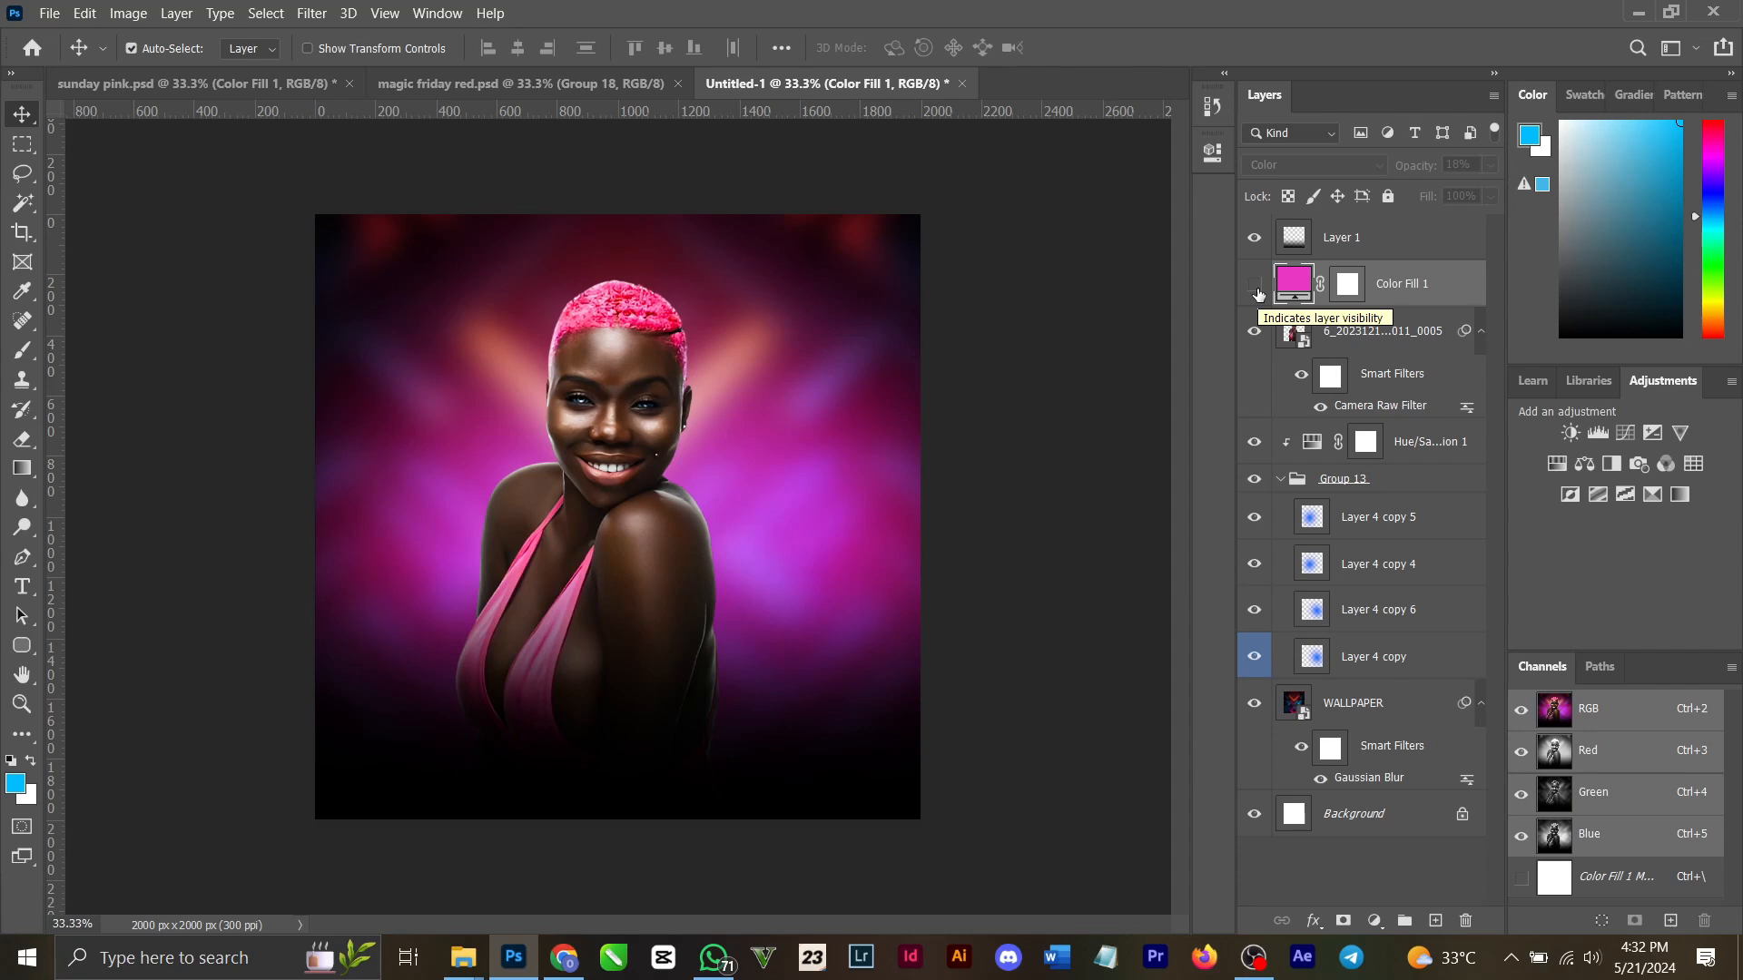
key("Delete")
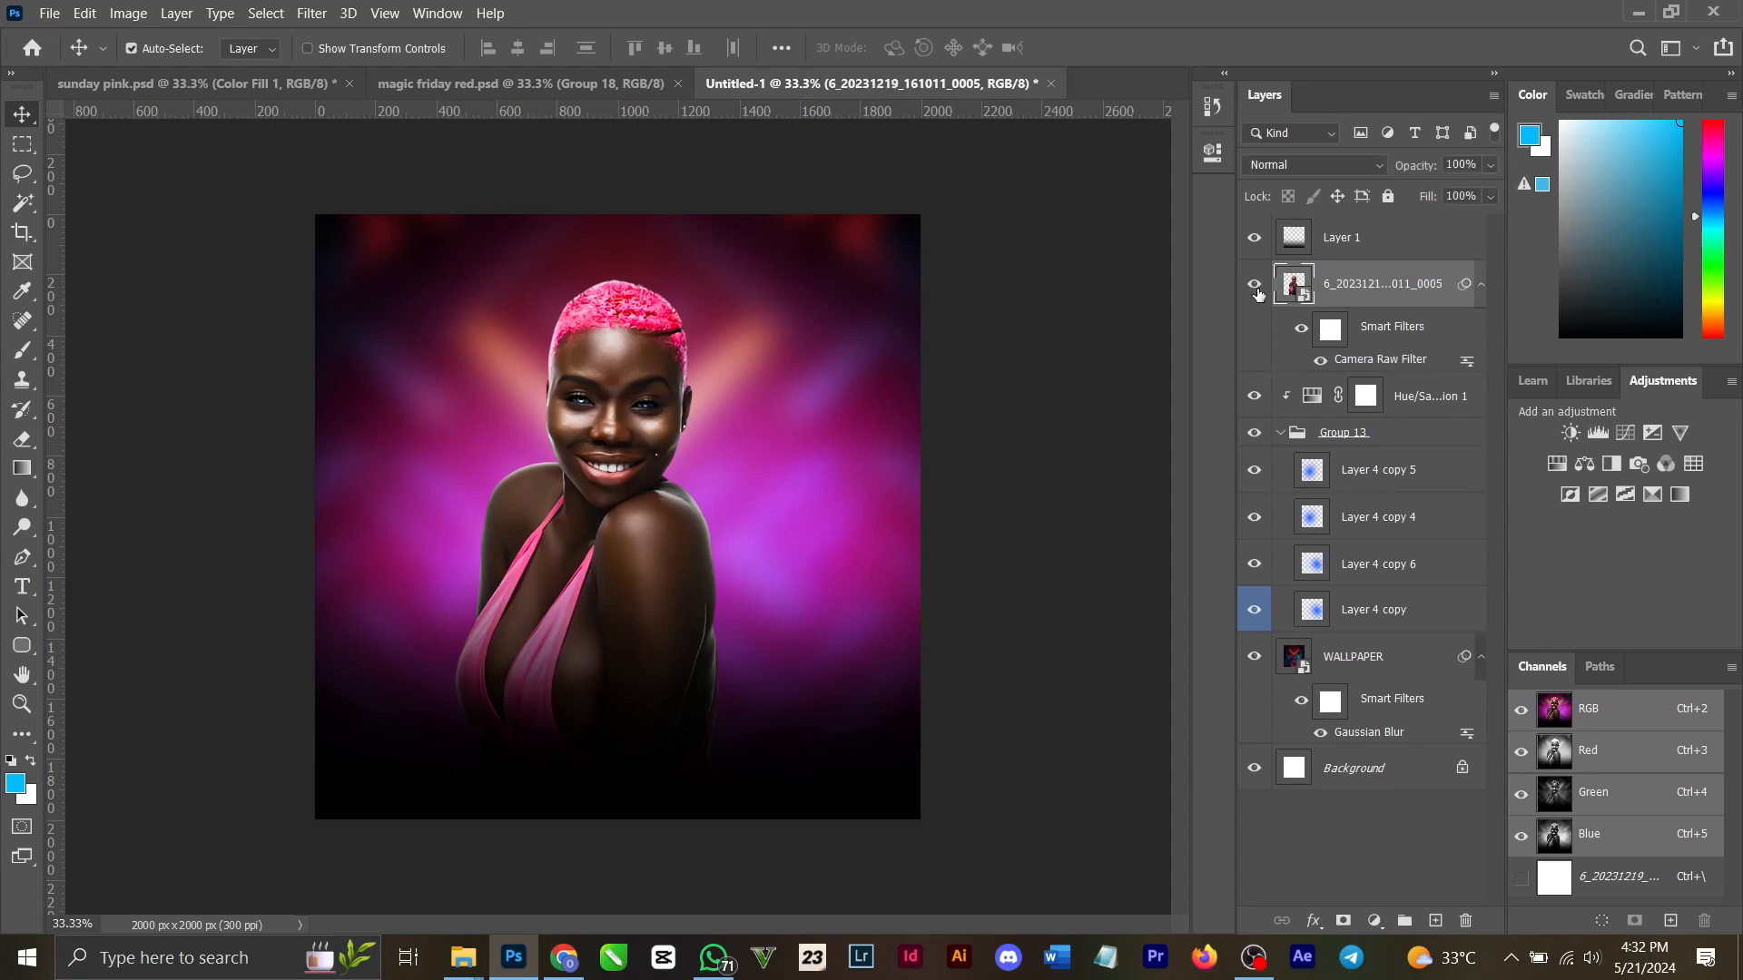
Add a new layer directly above the model and clip it to the model layer.
left_click(1438, 922)
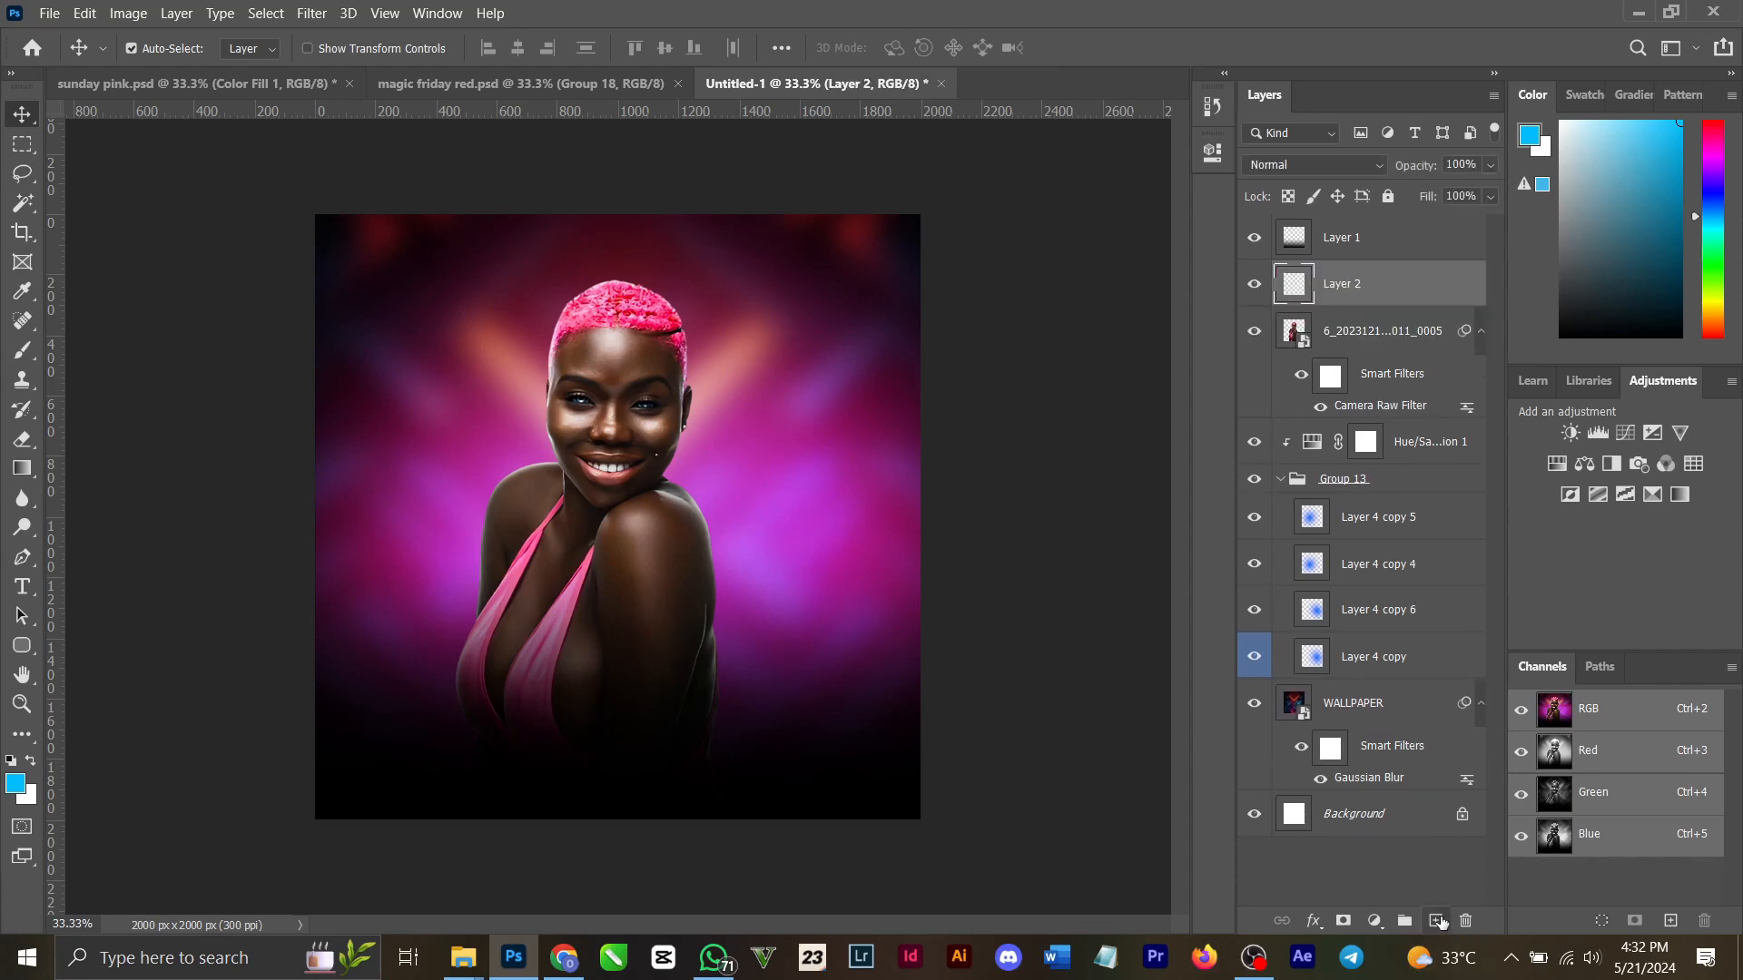
right_click(1393, 282)
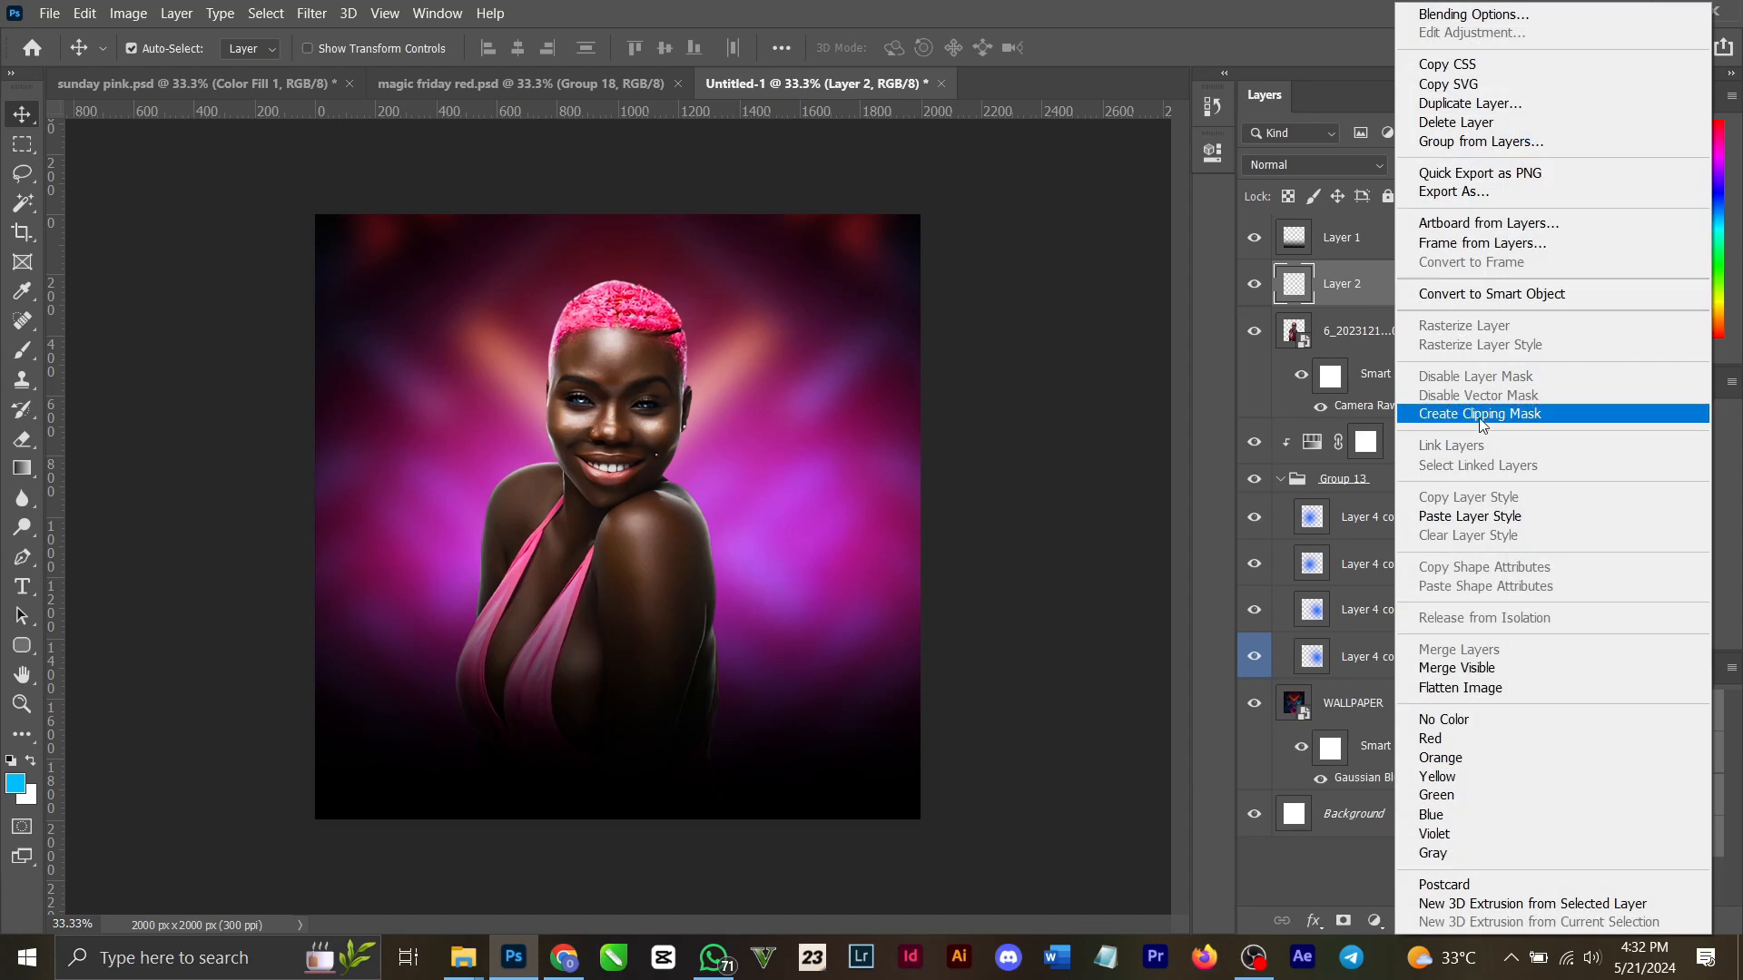
left_click(1476, 416)
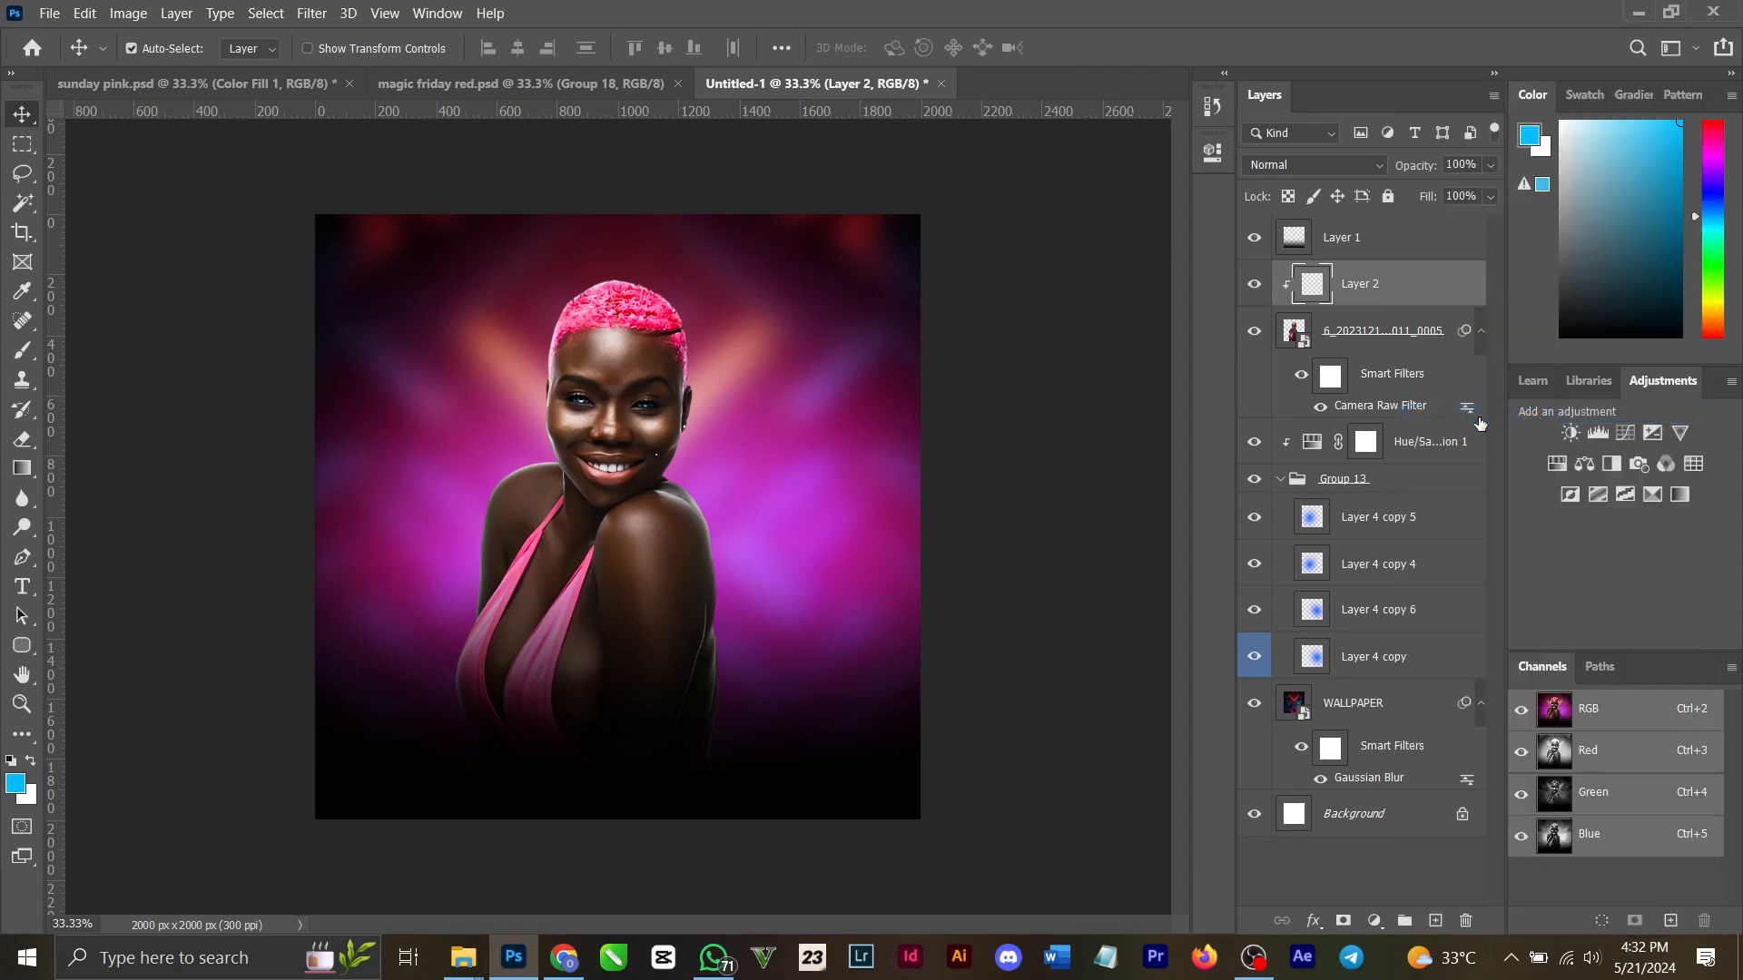
Create a Solid Color fill clipped to the model, using purple #bd2dcb sampled from the background glow.
left_click(1374, 922)
left_click(1478, 538)
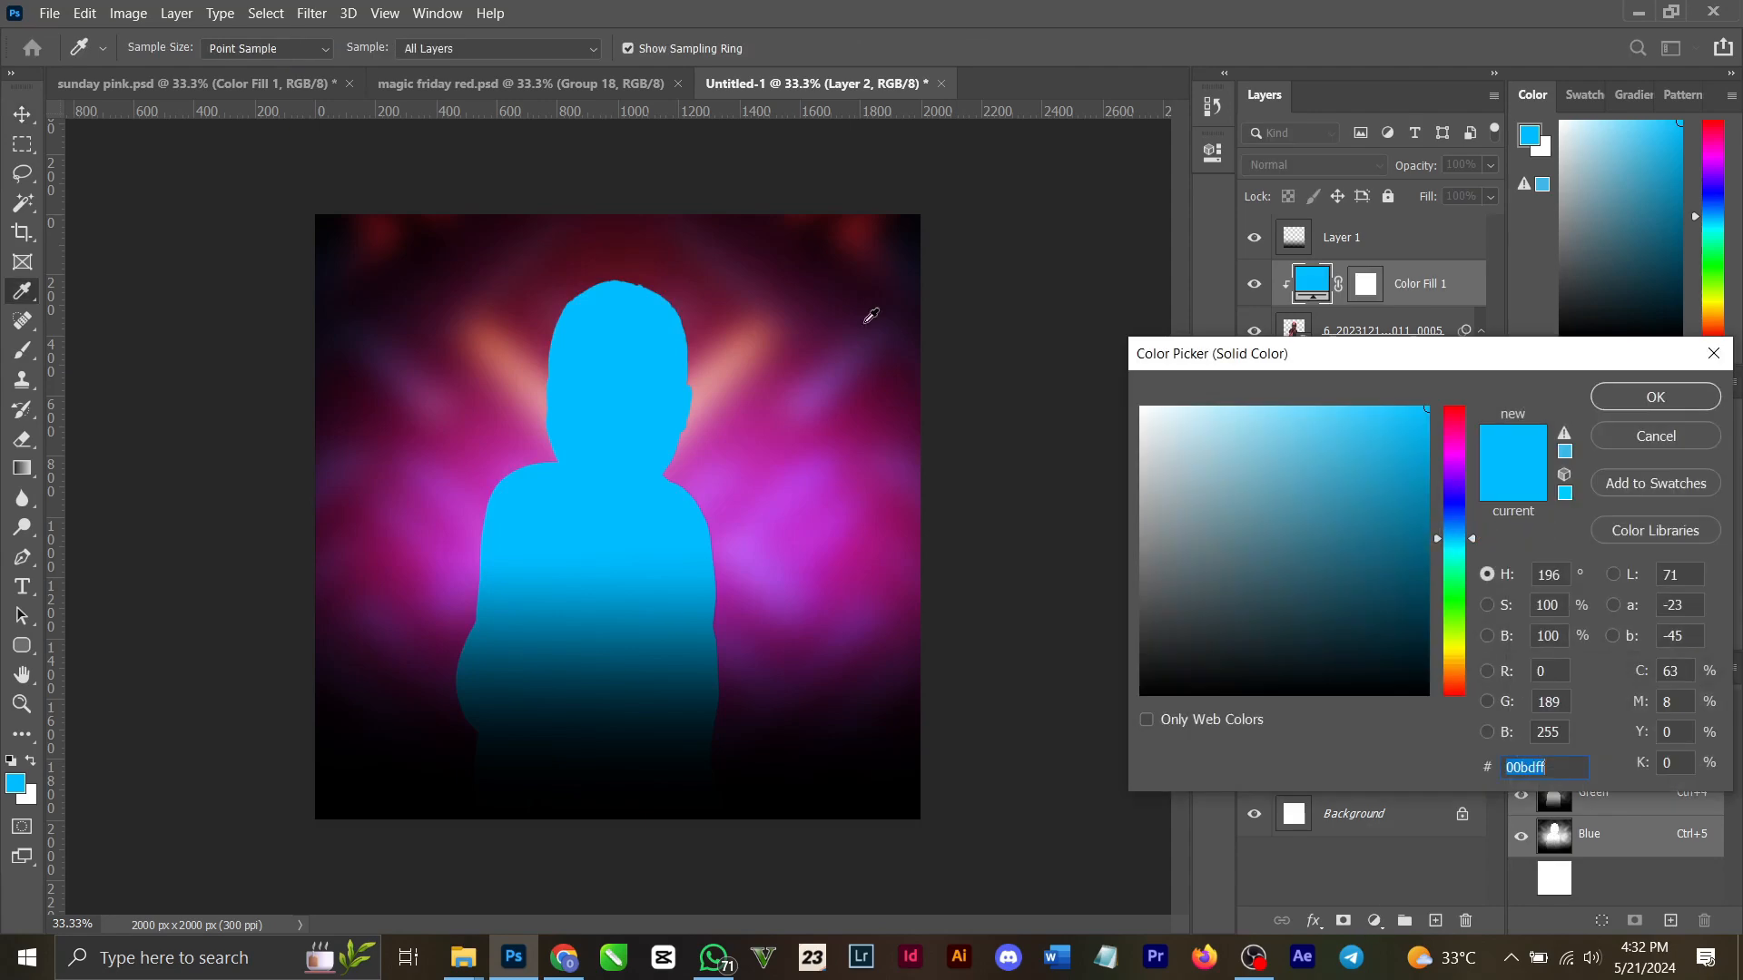
left_click(823, 515)
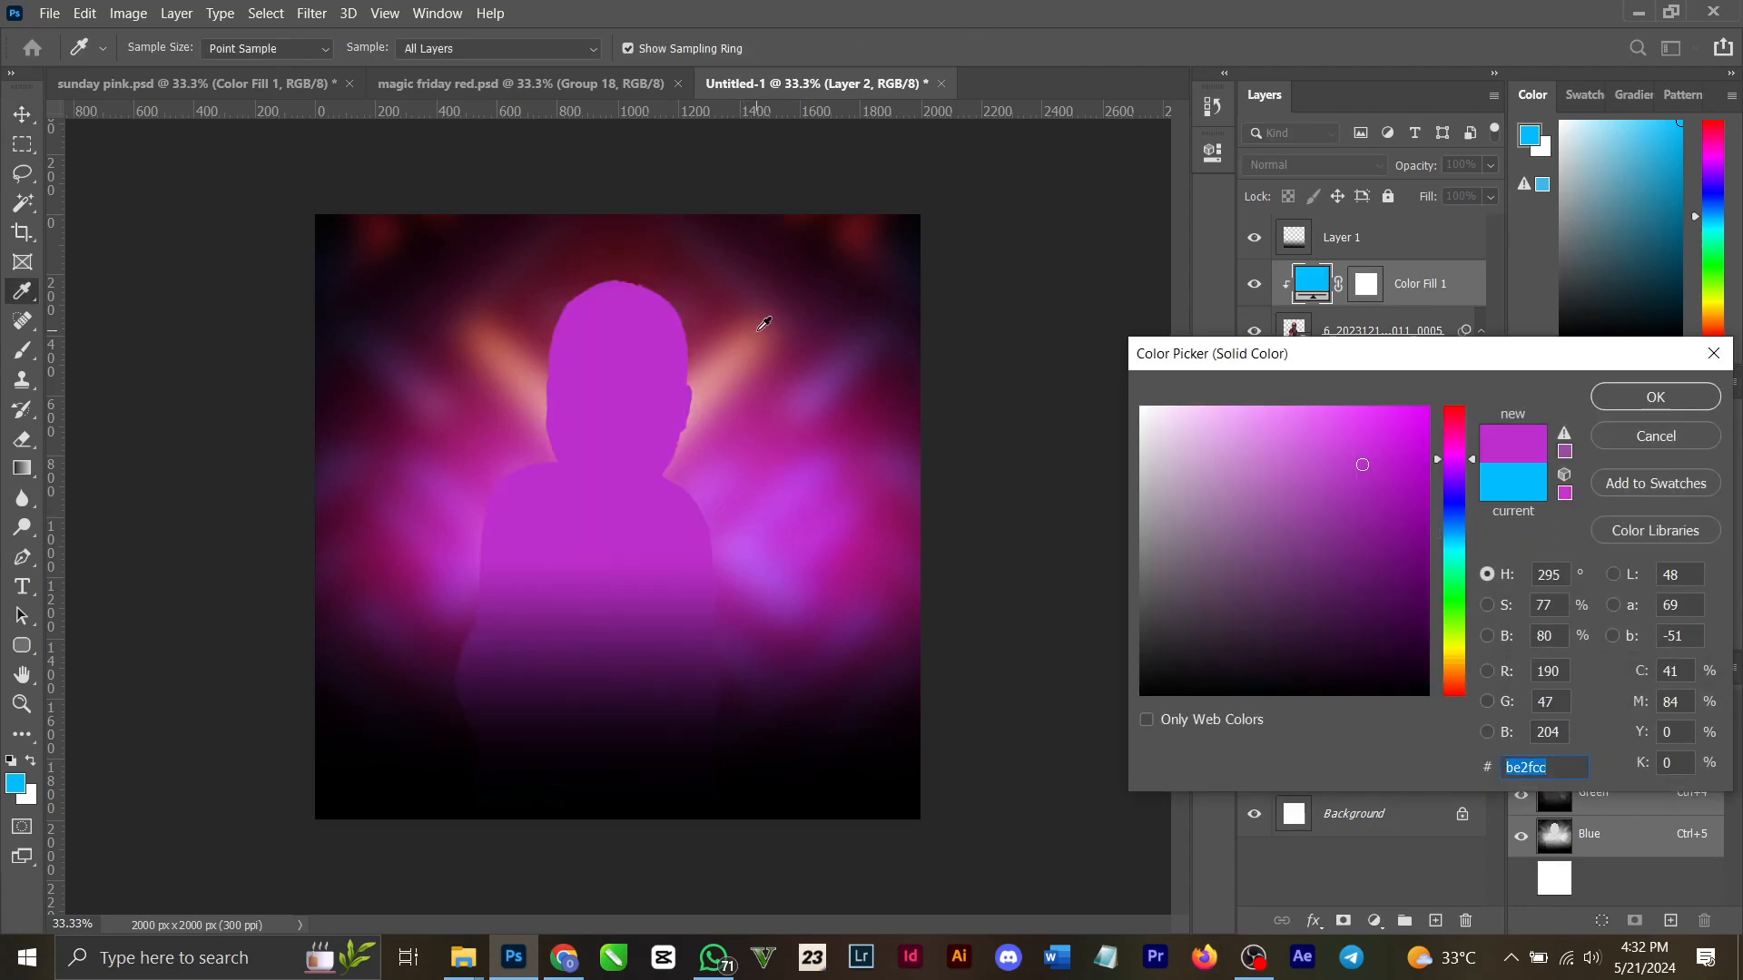
left_click(763, 358)
left_click(831, 513)
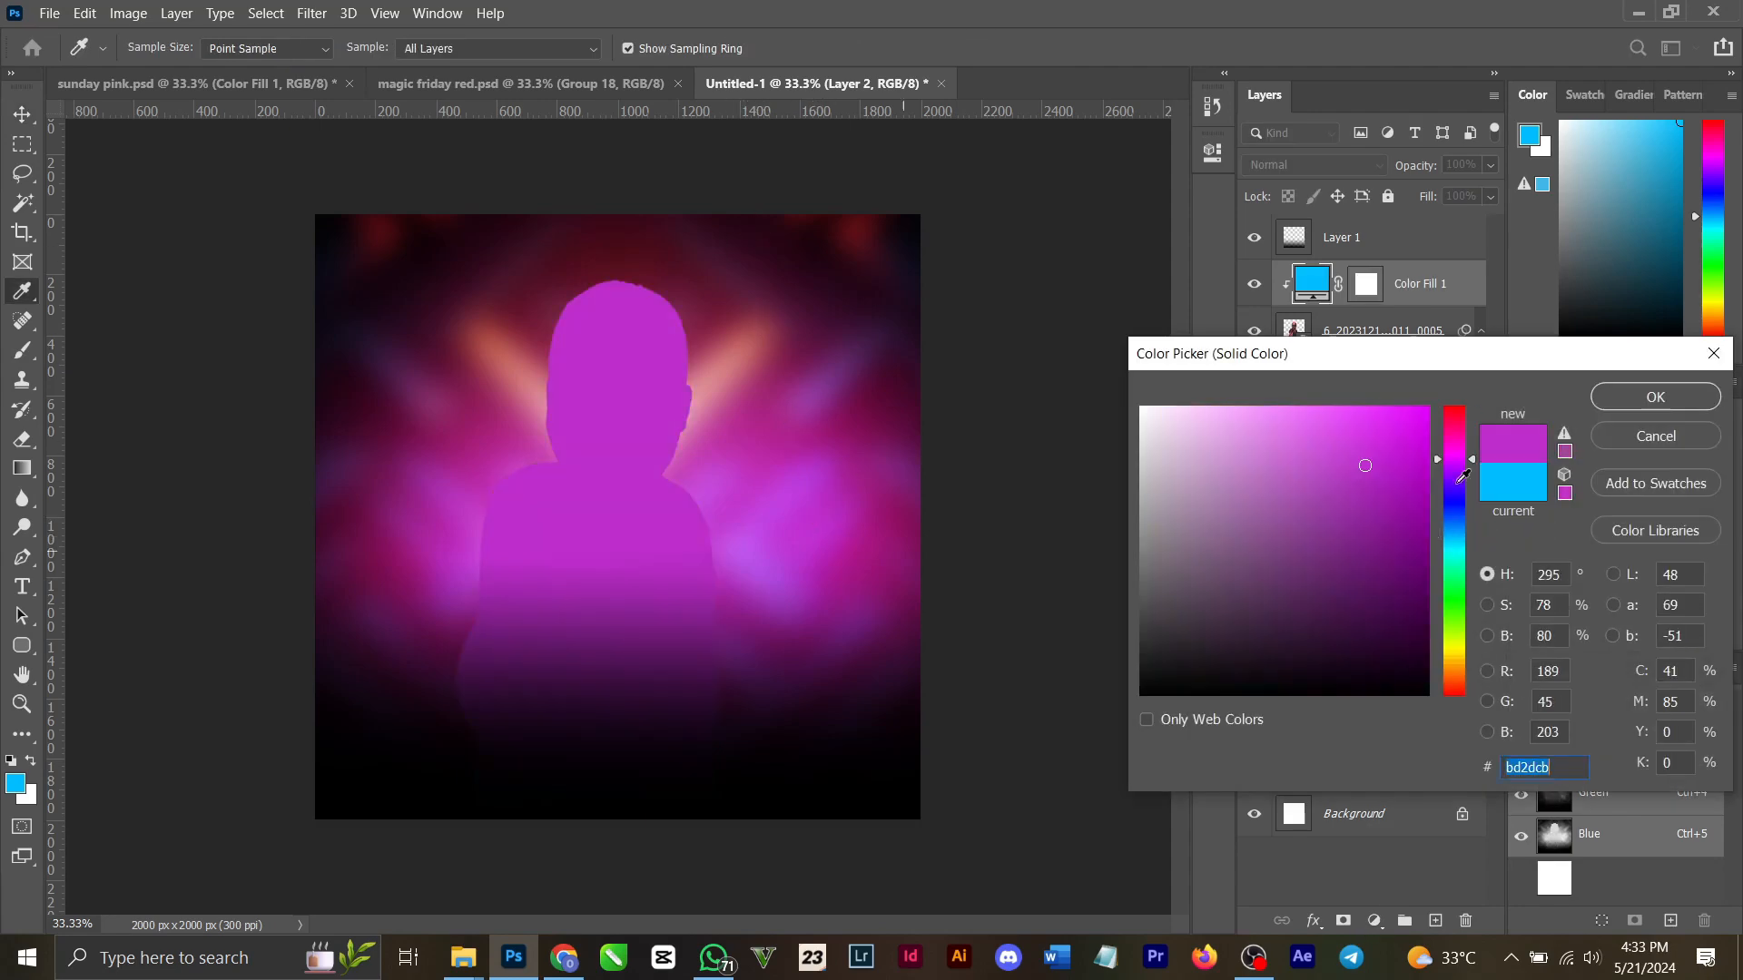
left_click(1620, 396)
Set the purple fill layer's blend mode to Color and its opacity to 33%.
left_click(1352, 164)
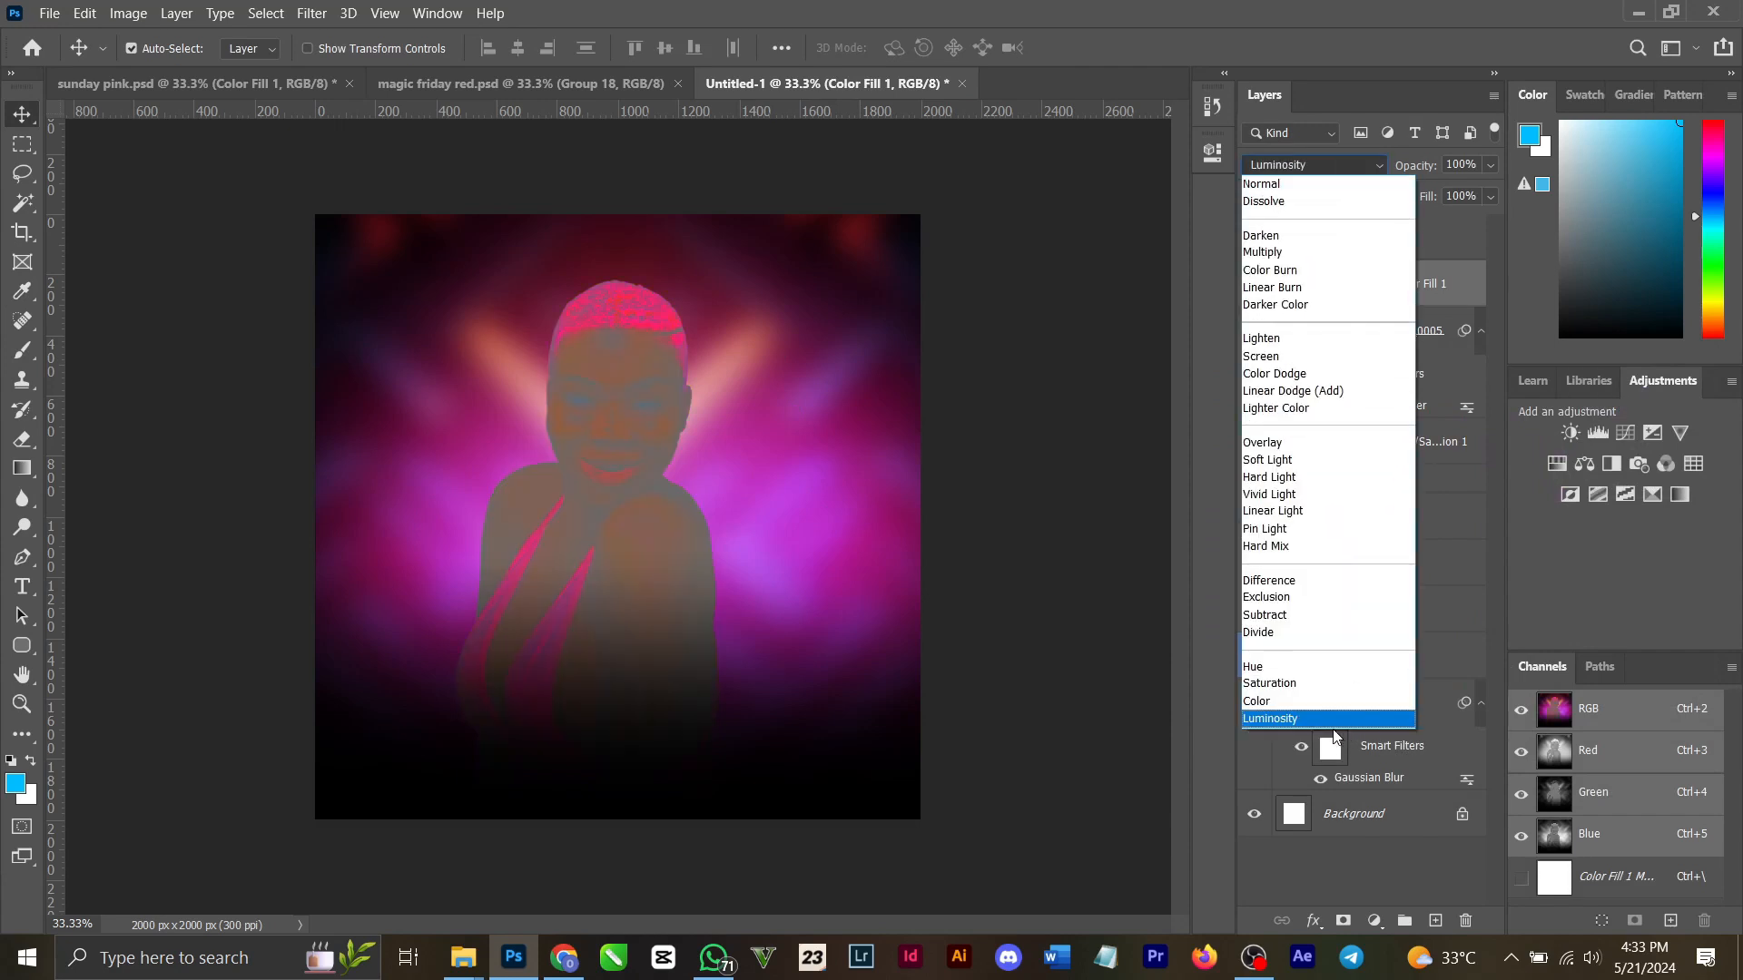
left_click(1307, 702)
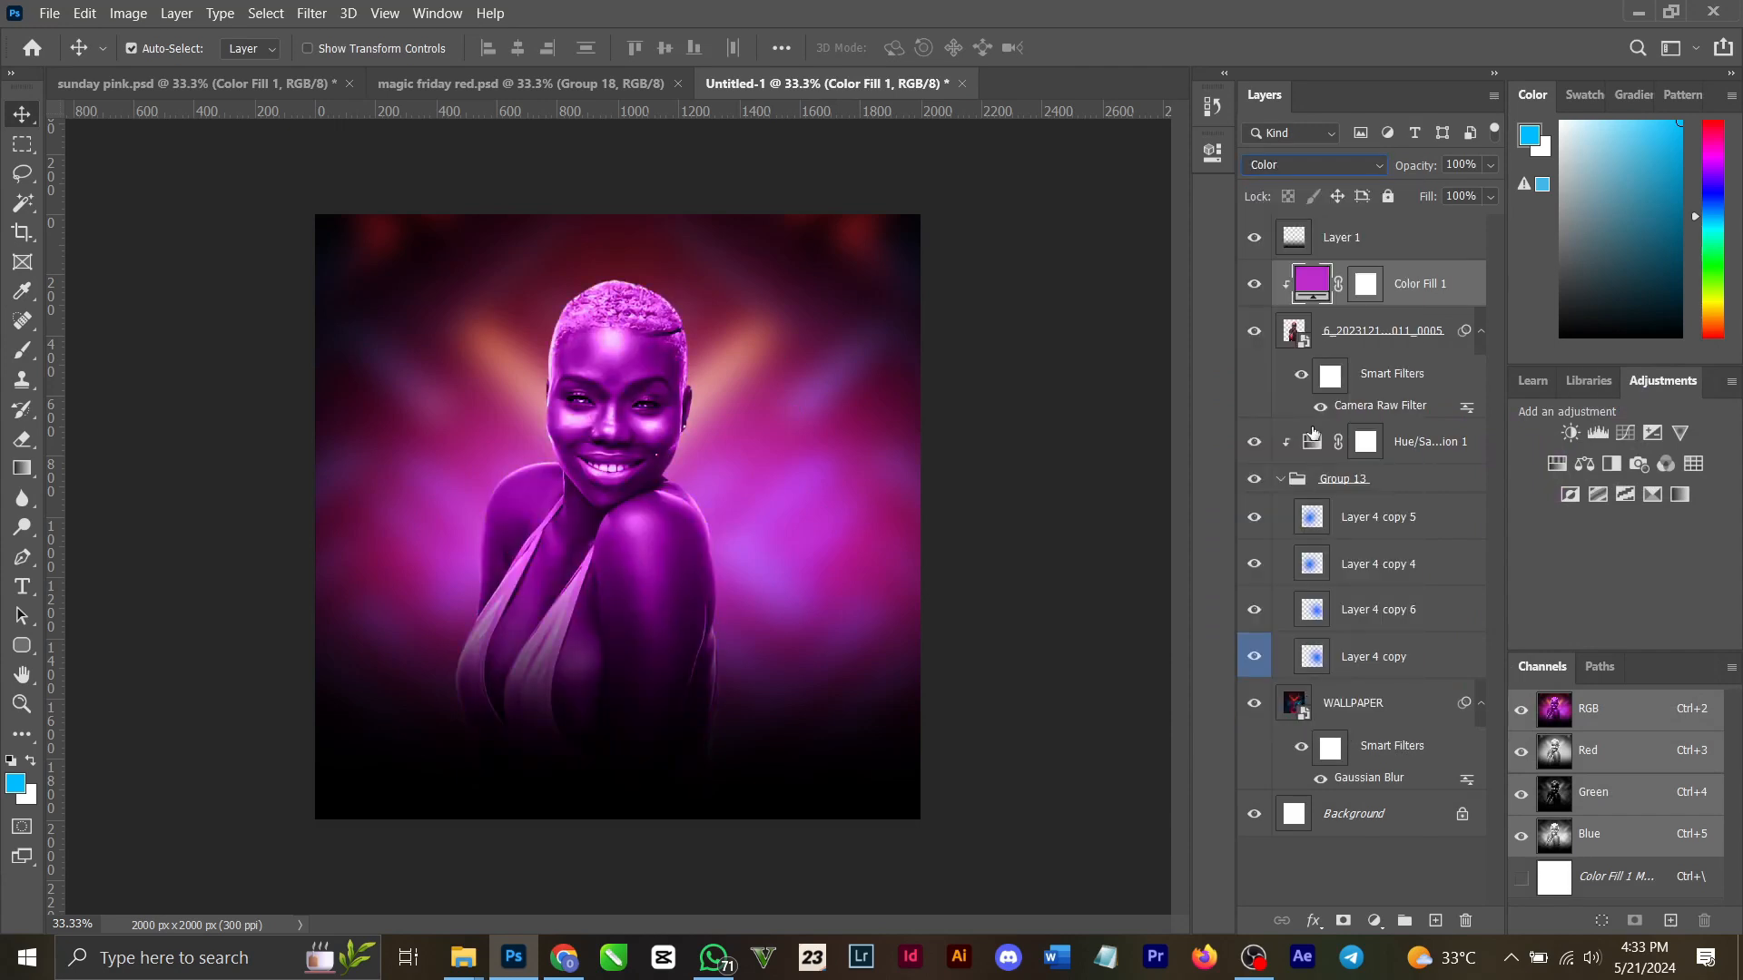
left_click_drag(1427, 172, 1349, 183)
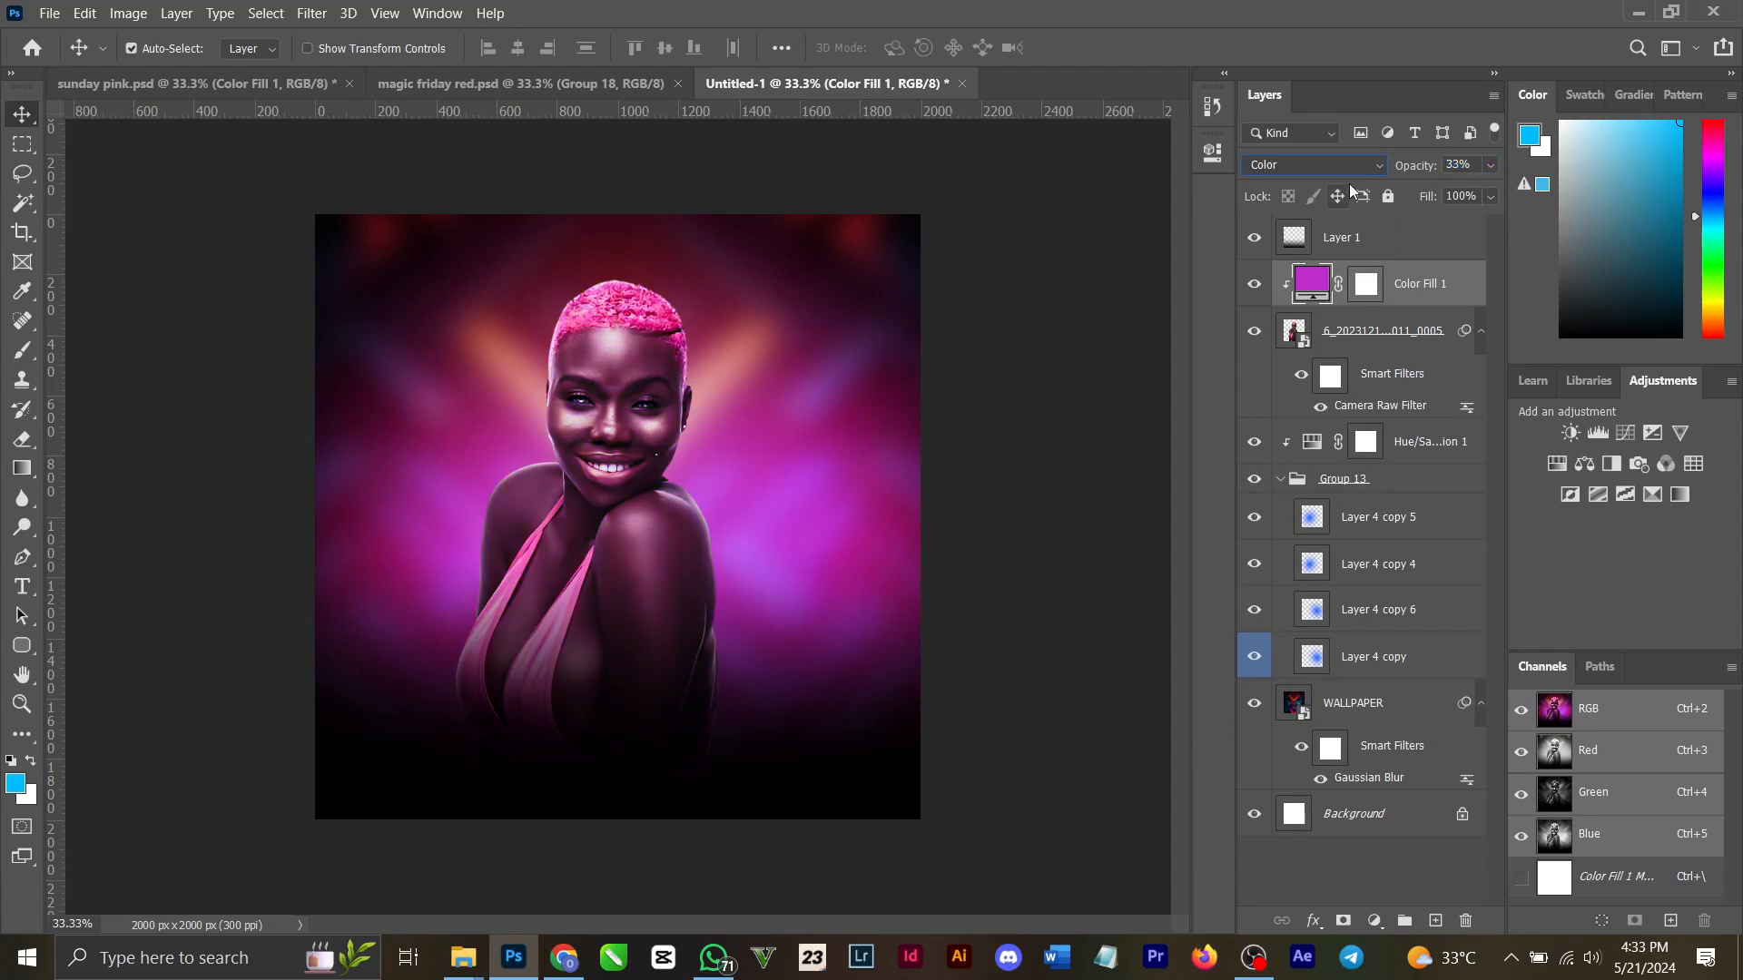
Change the model's clipped color fill to dark magenta #701455, sampled from the background beside her.
double_click(1311, 282)
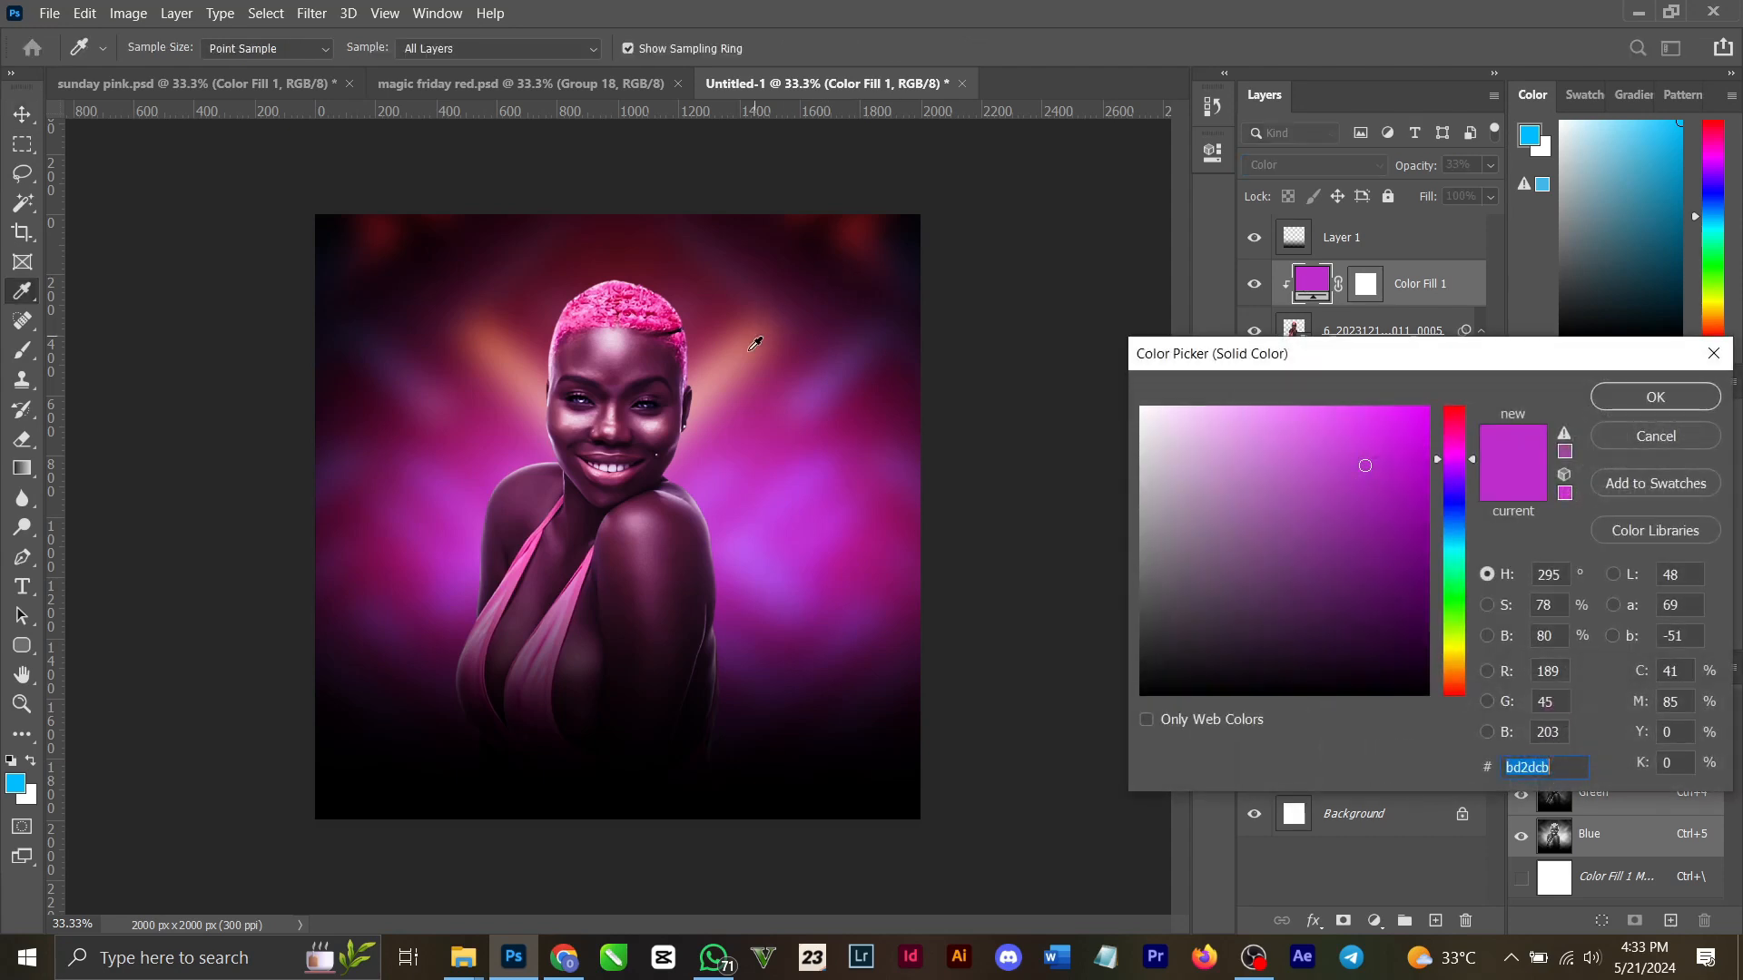
left_click(755, 340)
left_click(525, 279)
left_click(474, 336)
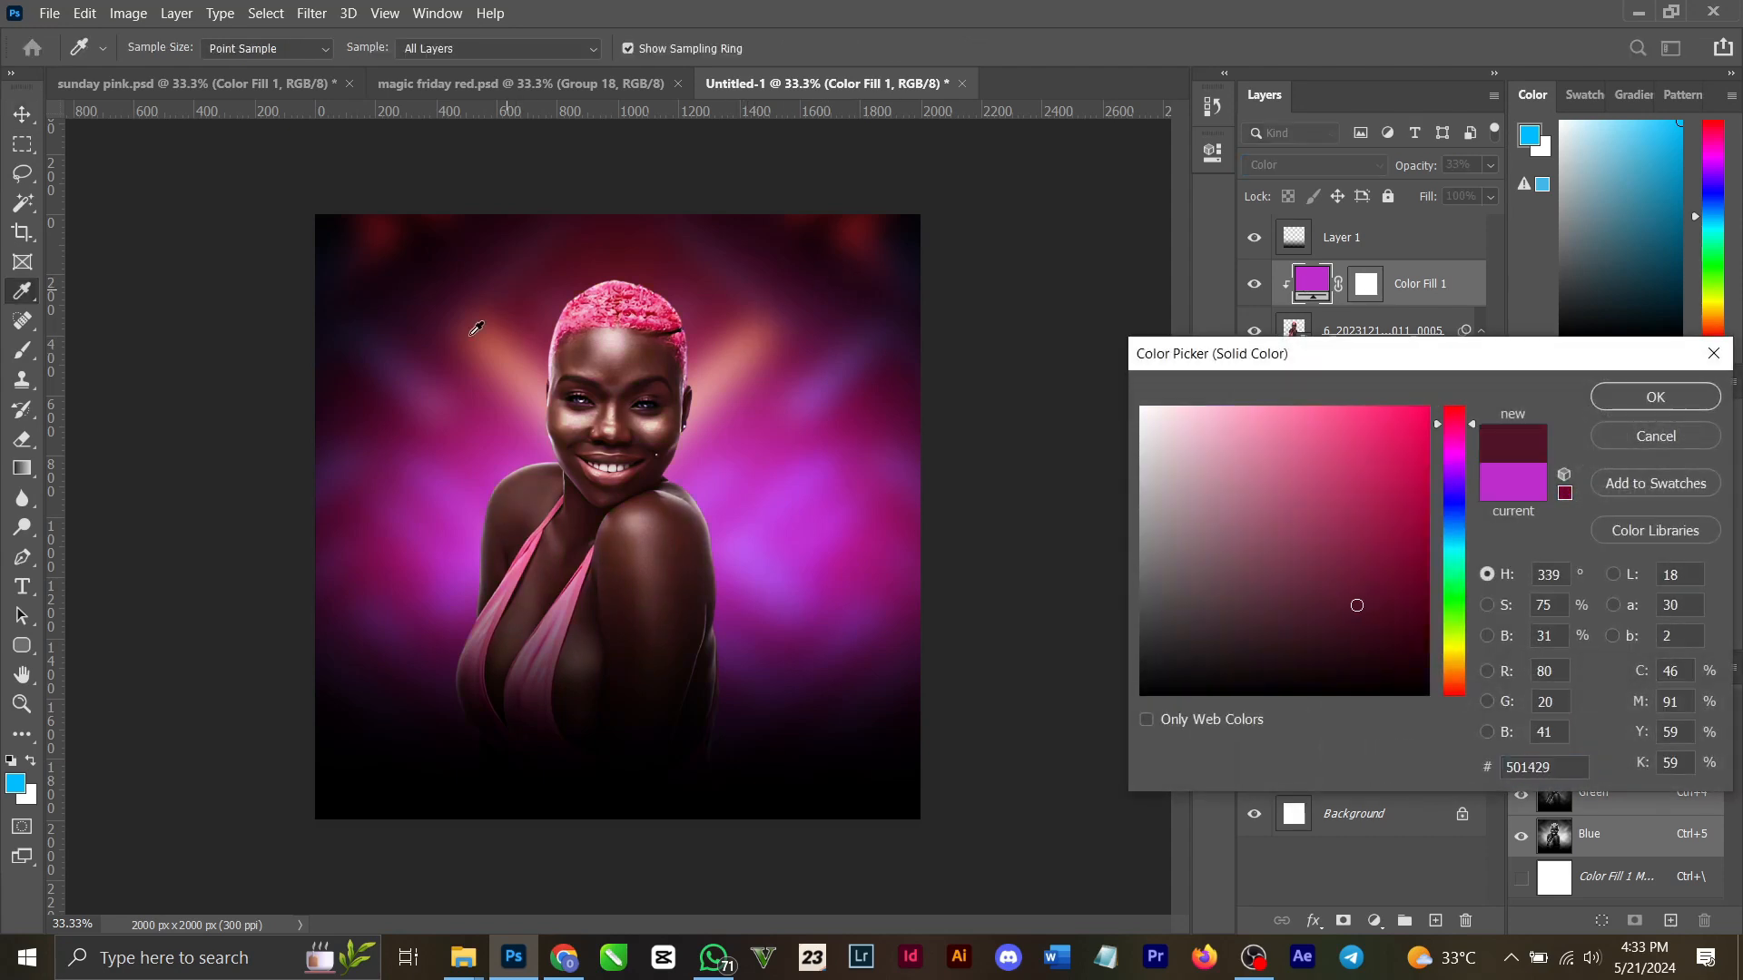
left_click(393, 390)
left_click(373, 418)
left_click(385, 488)
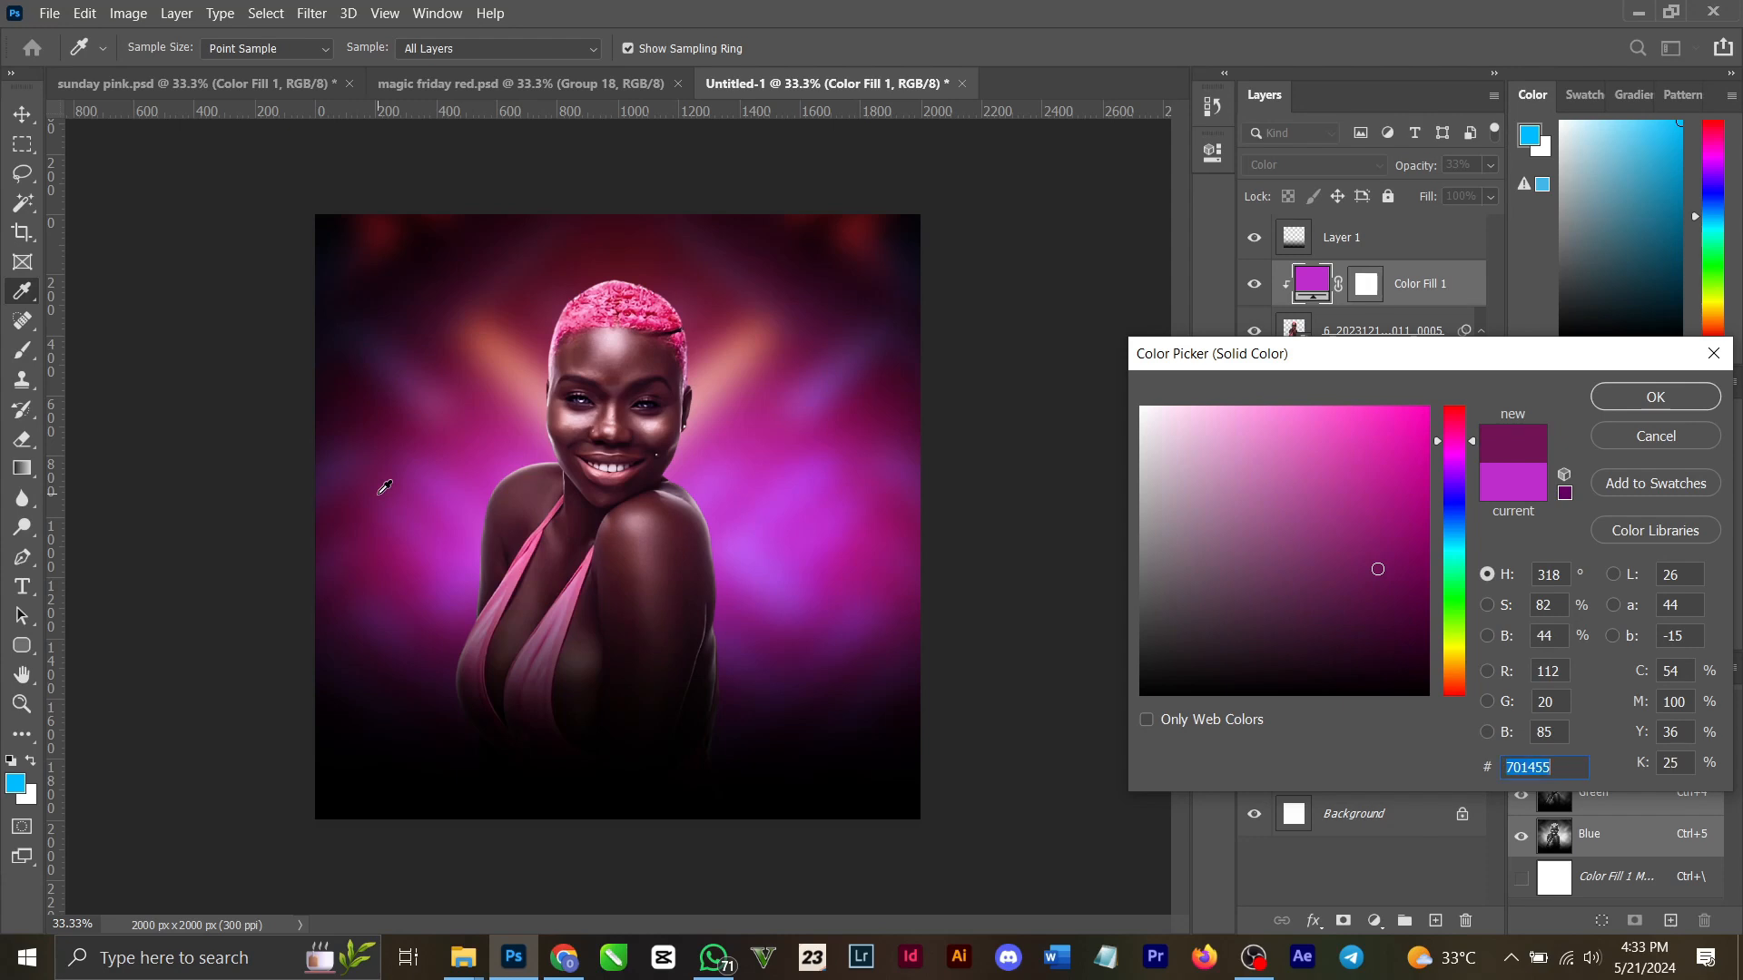
left_click(1625, 396)
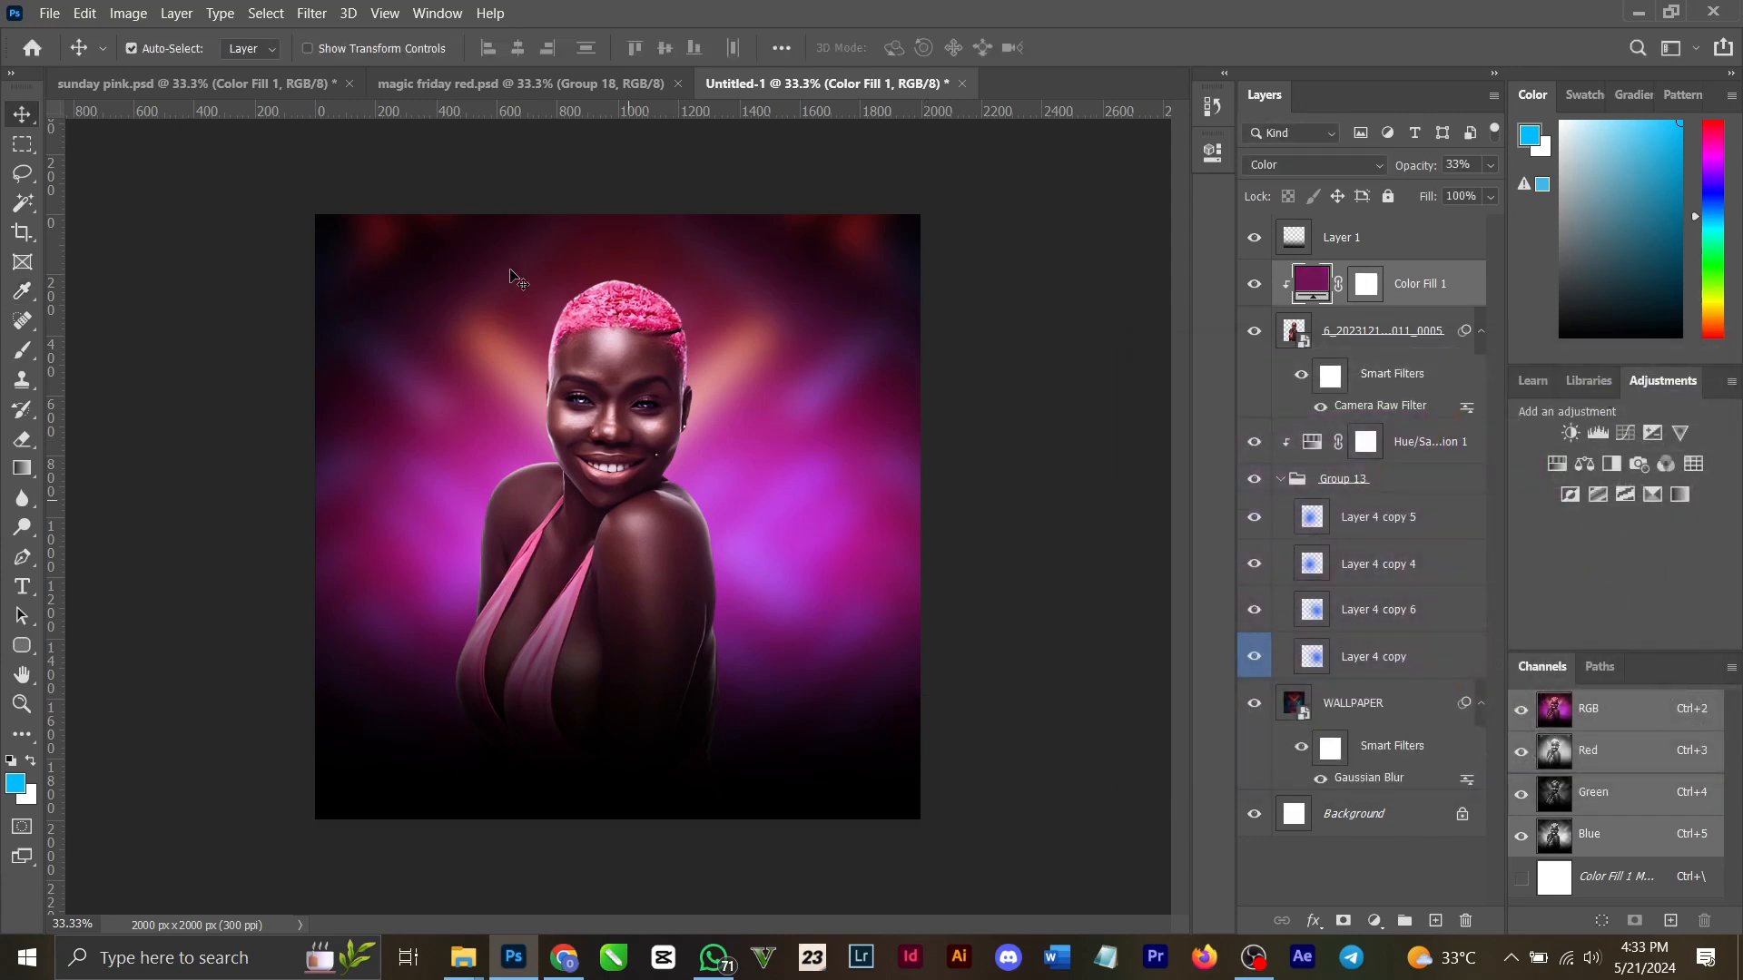
Switch to sunday pink.psd and copy the hidden Group 16 folder that sits above the Group 16 smart object.
left_click(443, 87)
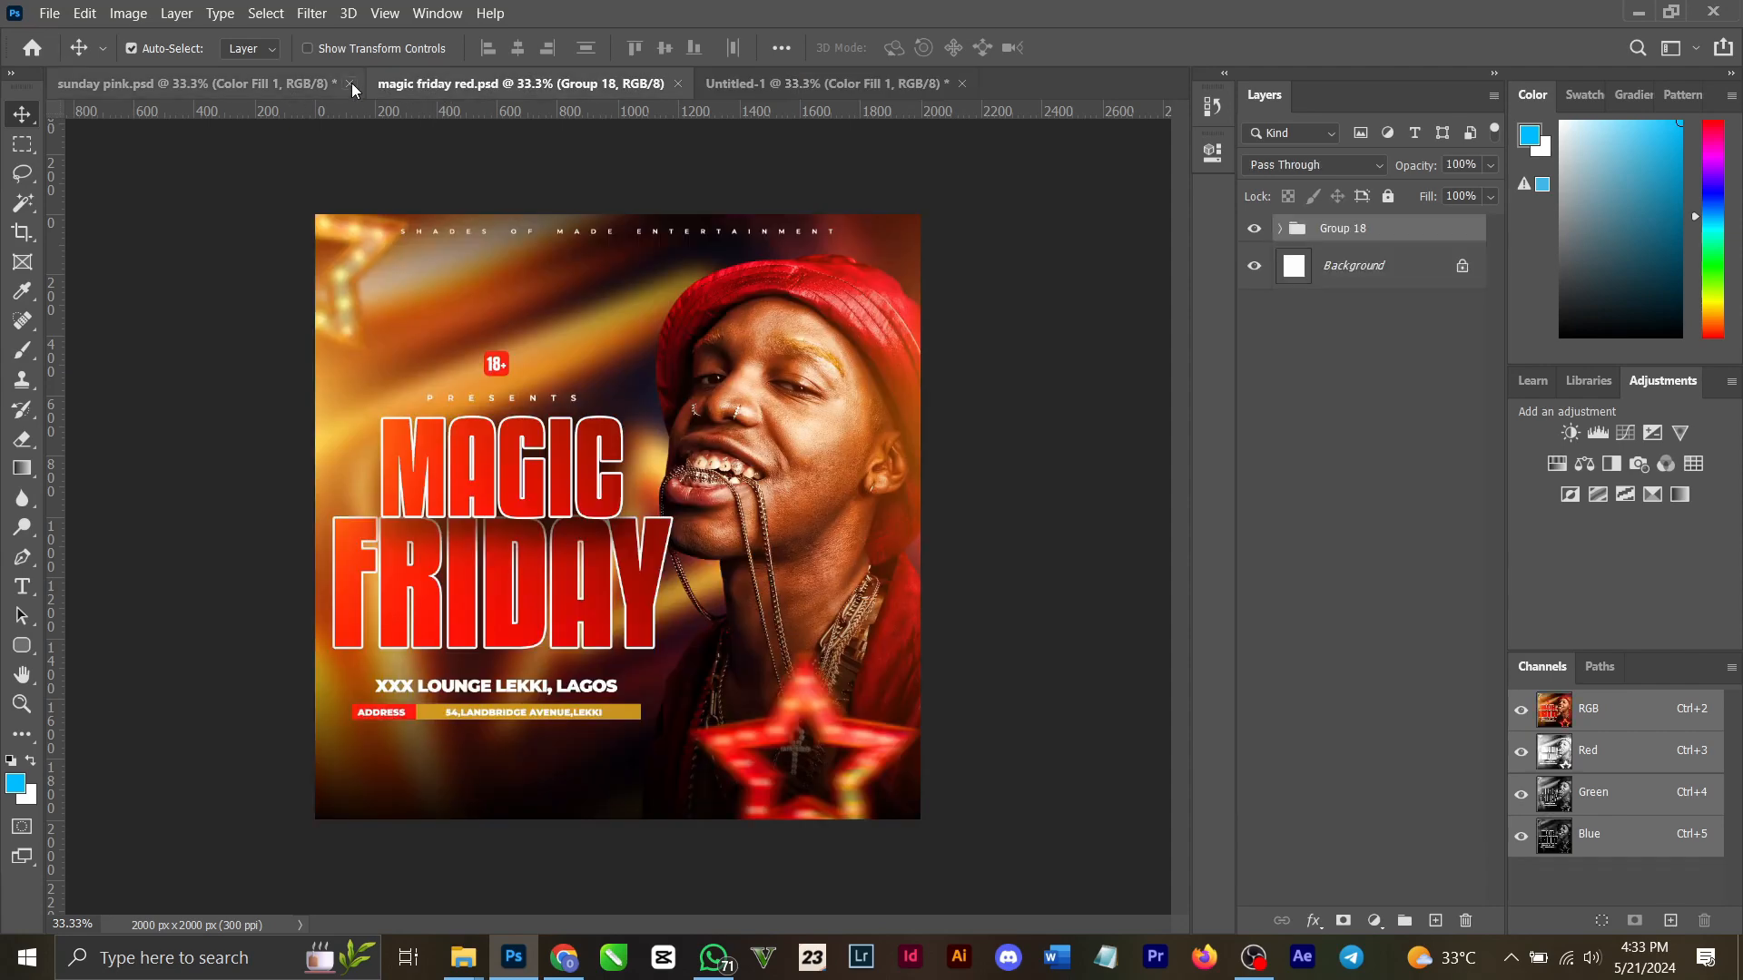
left_click(283, 84)
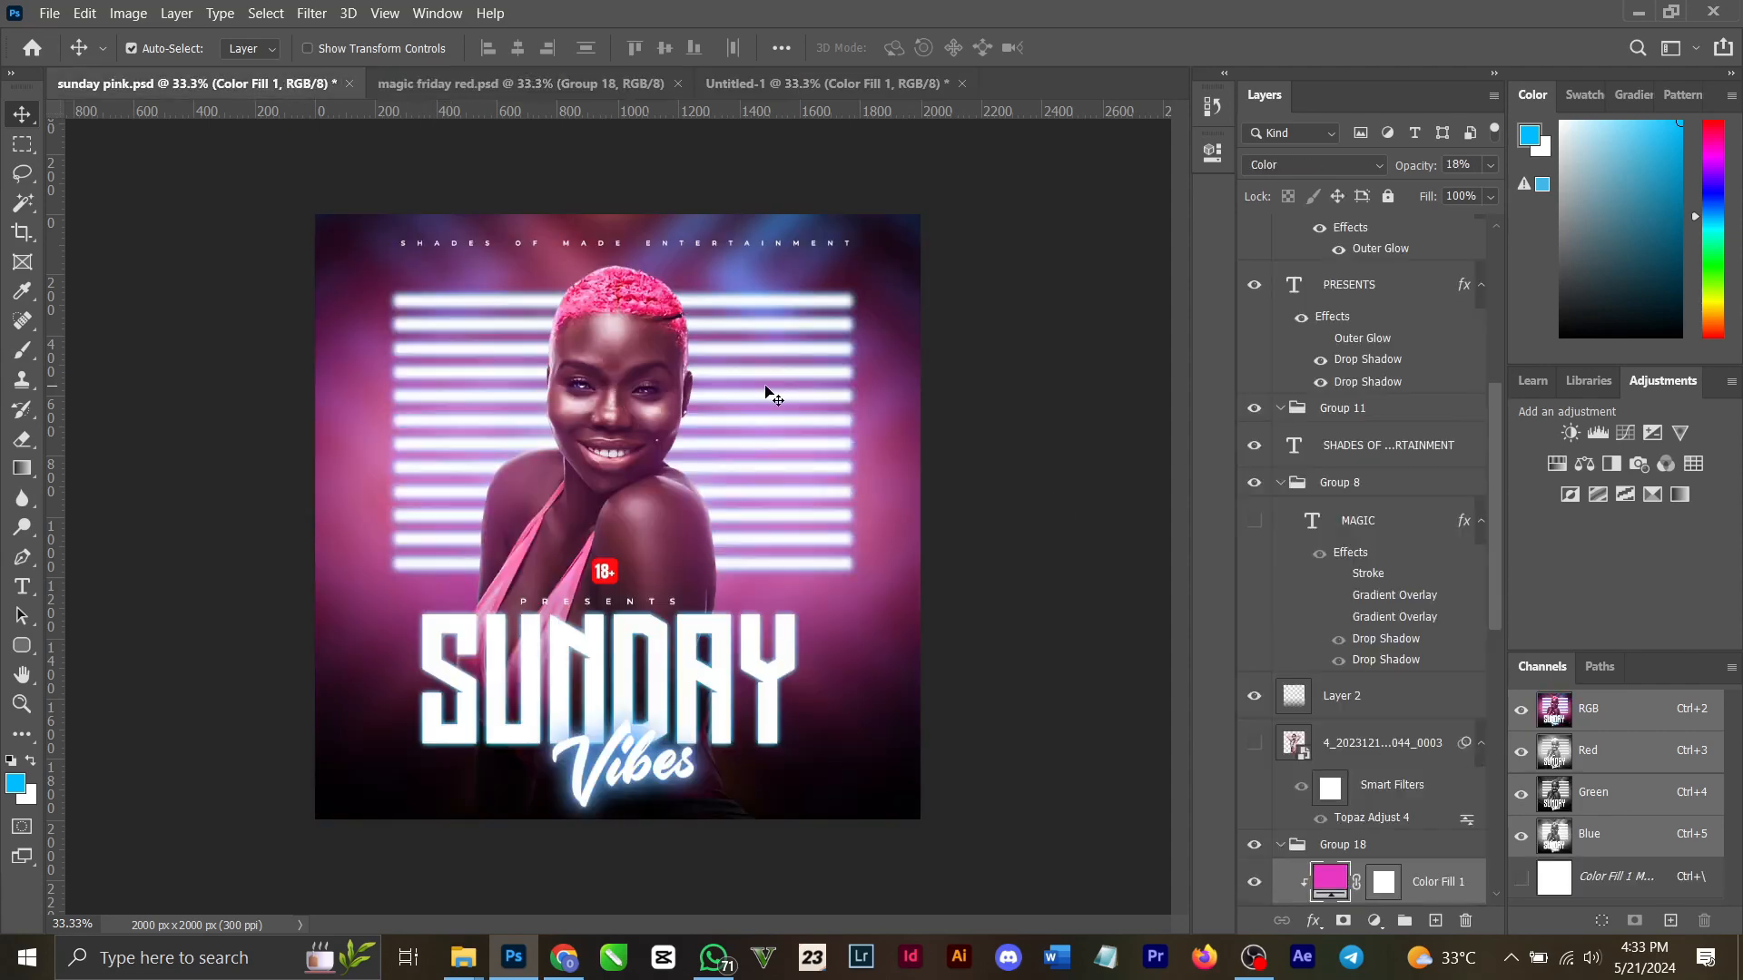
left_click(833, 416)
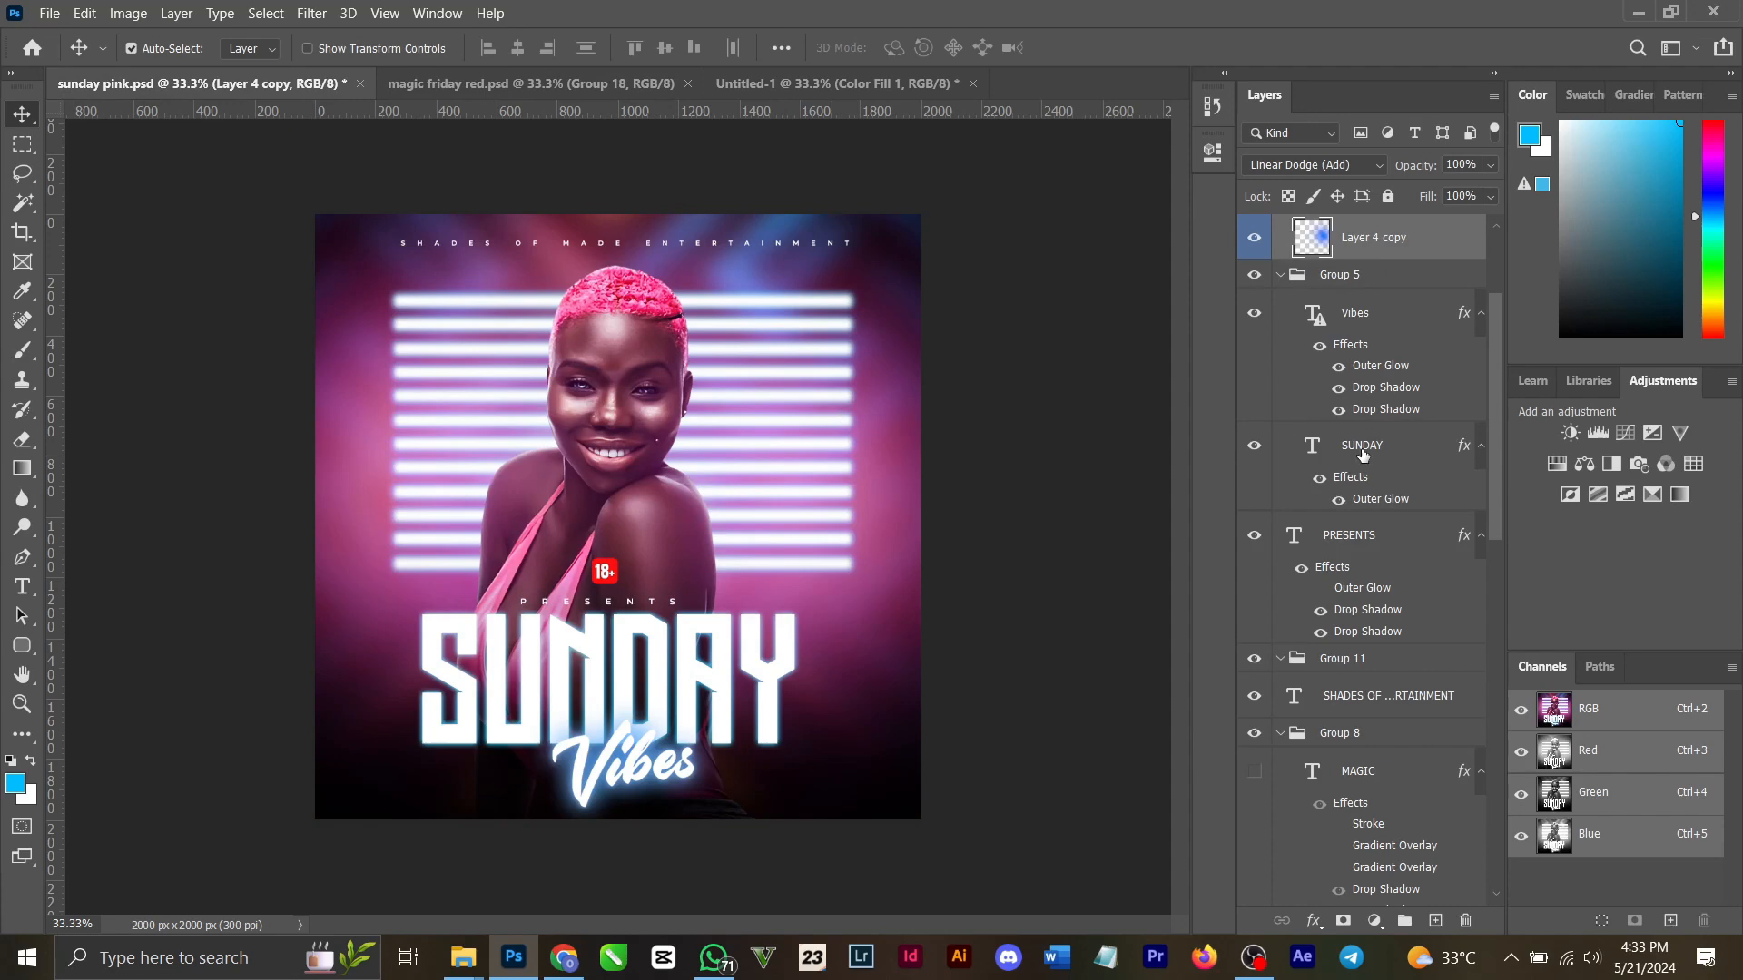
scroll(1362, 453, "down", 10)
scroll(1361, 454, "down", 2)
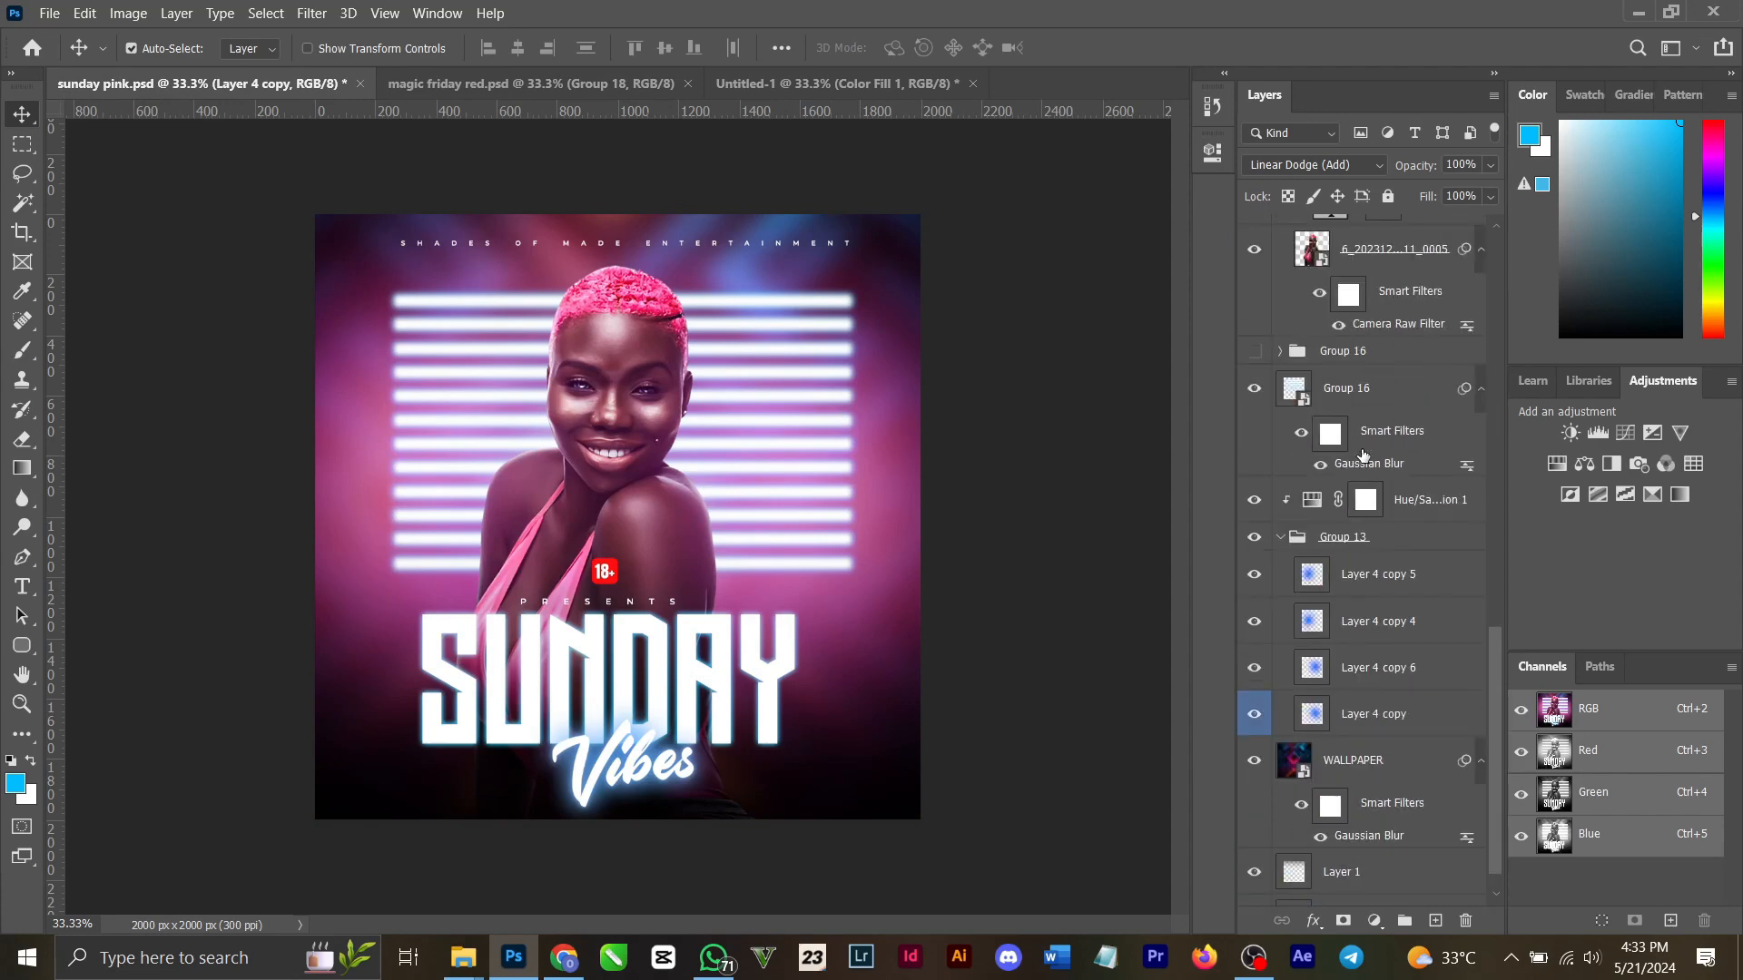
left_click(1350, 393)
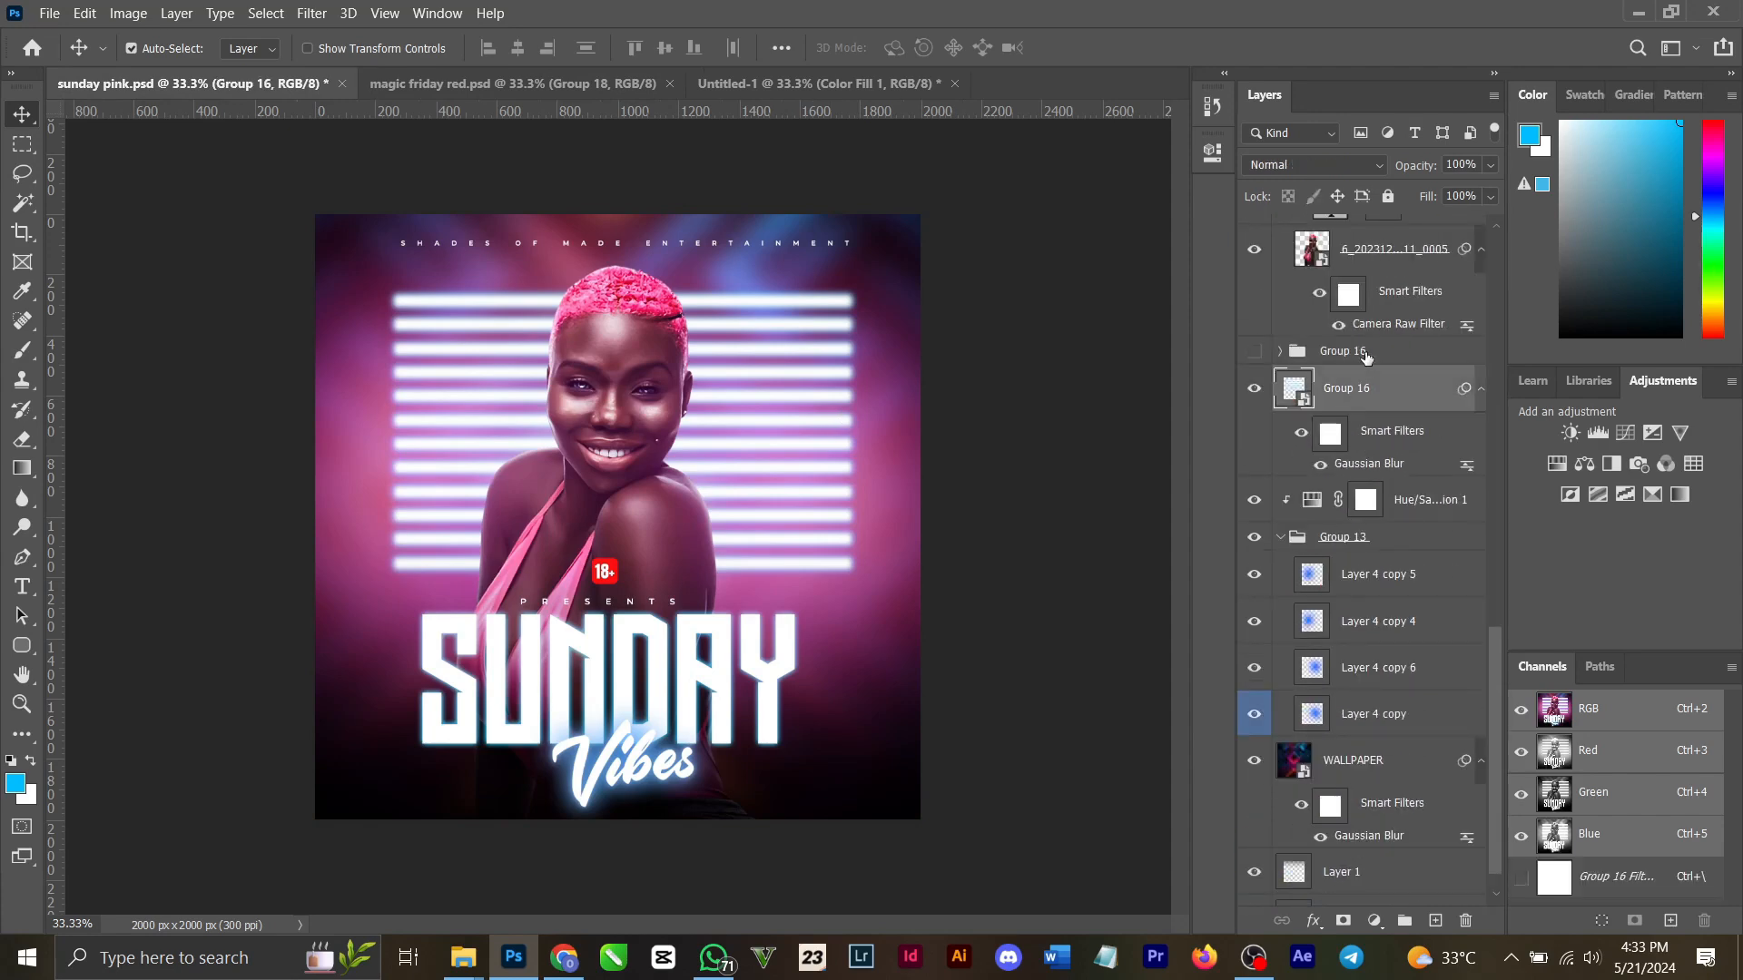
left_click(1366, 354)
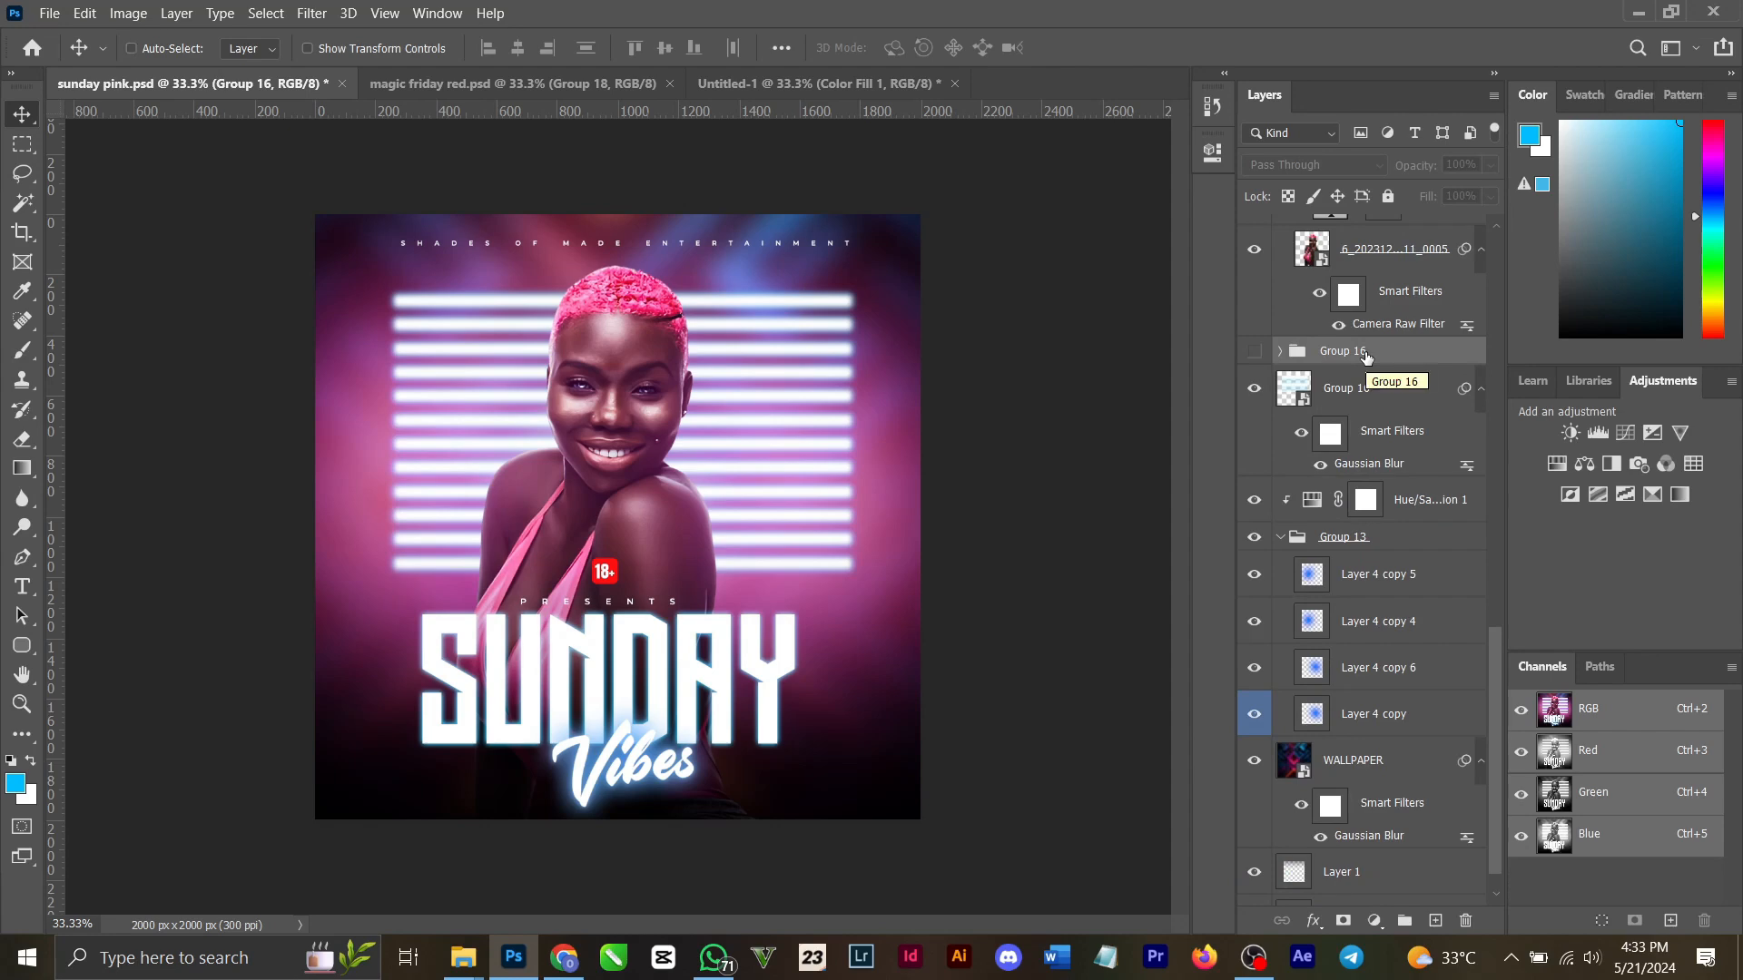
Paste Group 16 into Untitled-1 directly above the Hue/Saturation 1 layer.
left_click(849, 82)
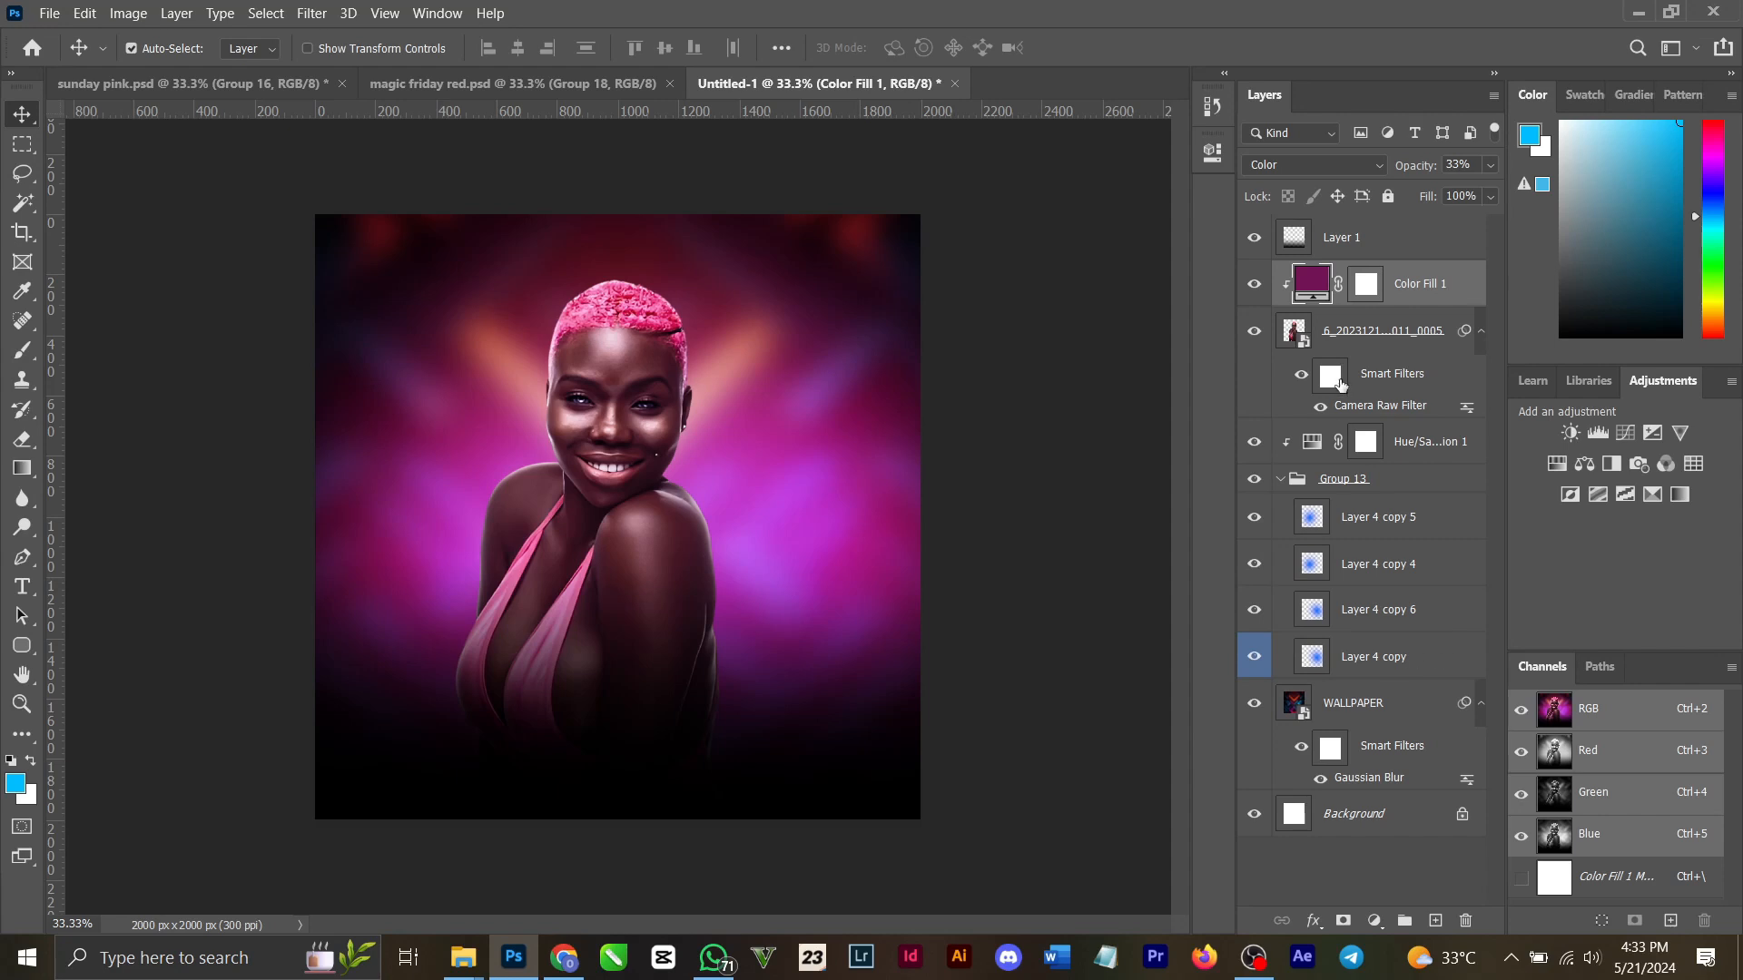
left_click(1434, 454)
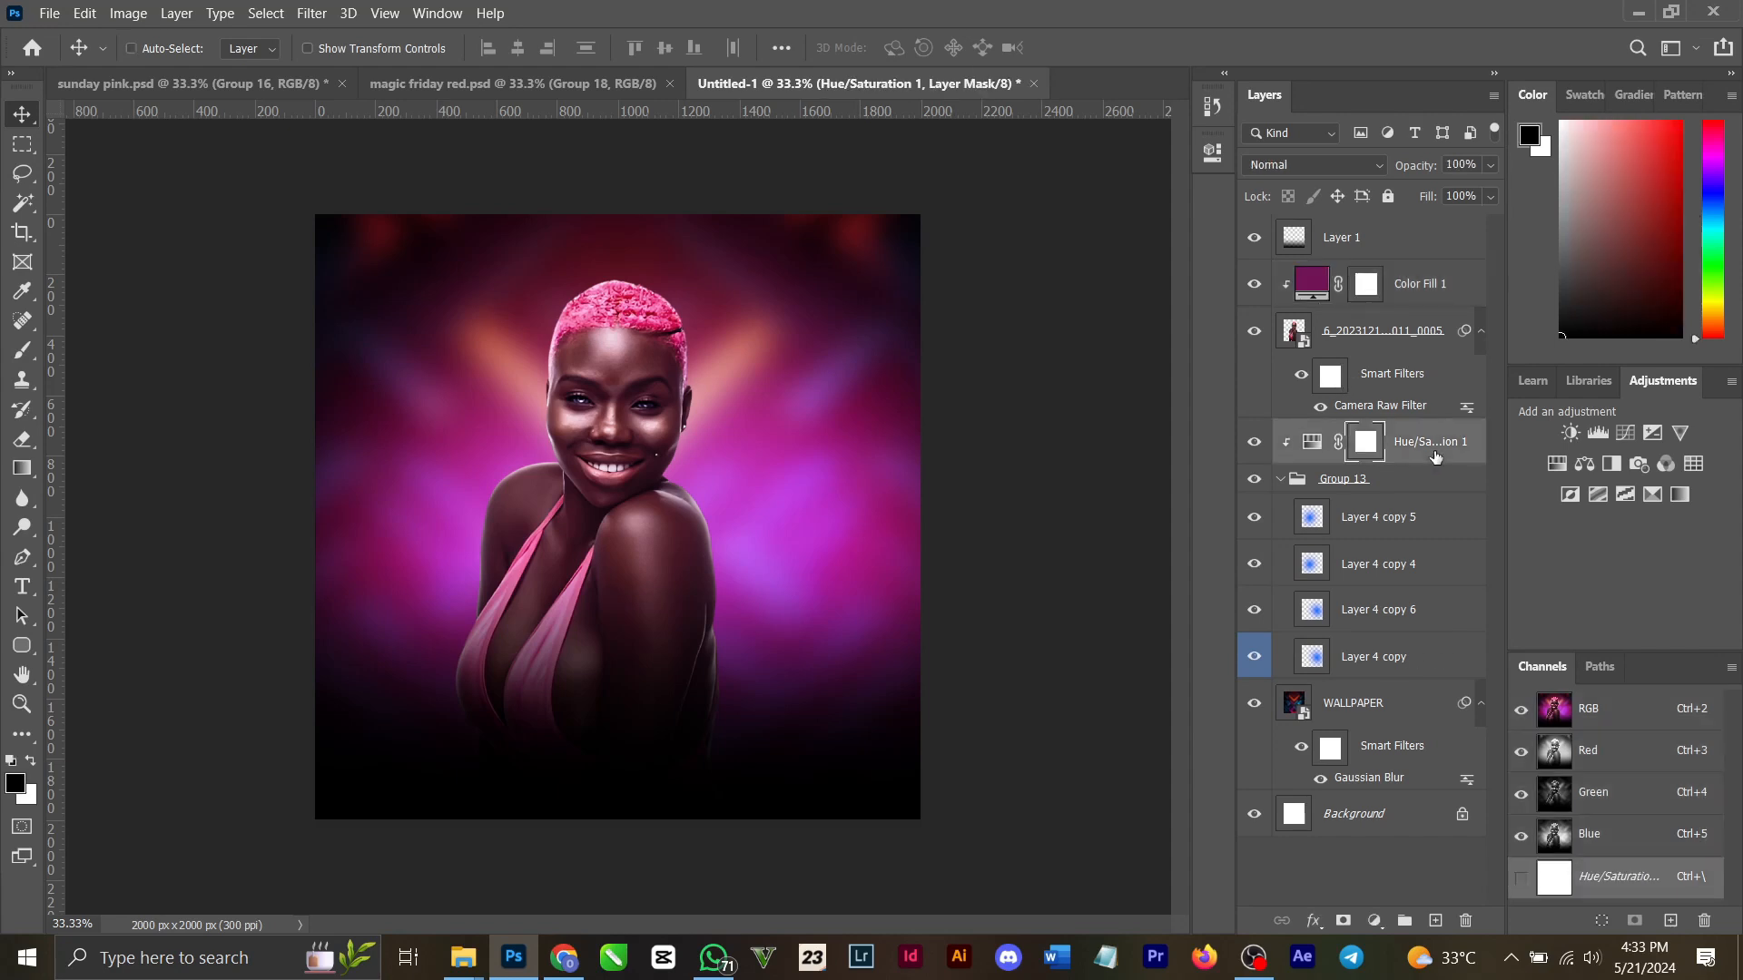
left_click_drag(1434, 457, 1435, 456)
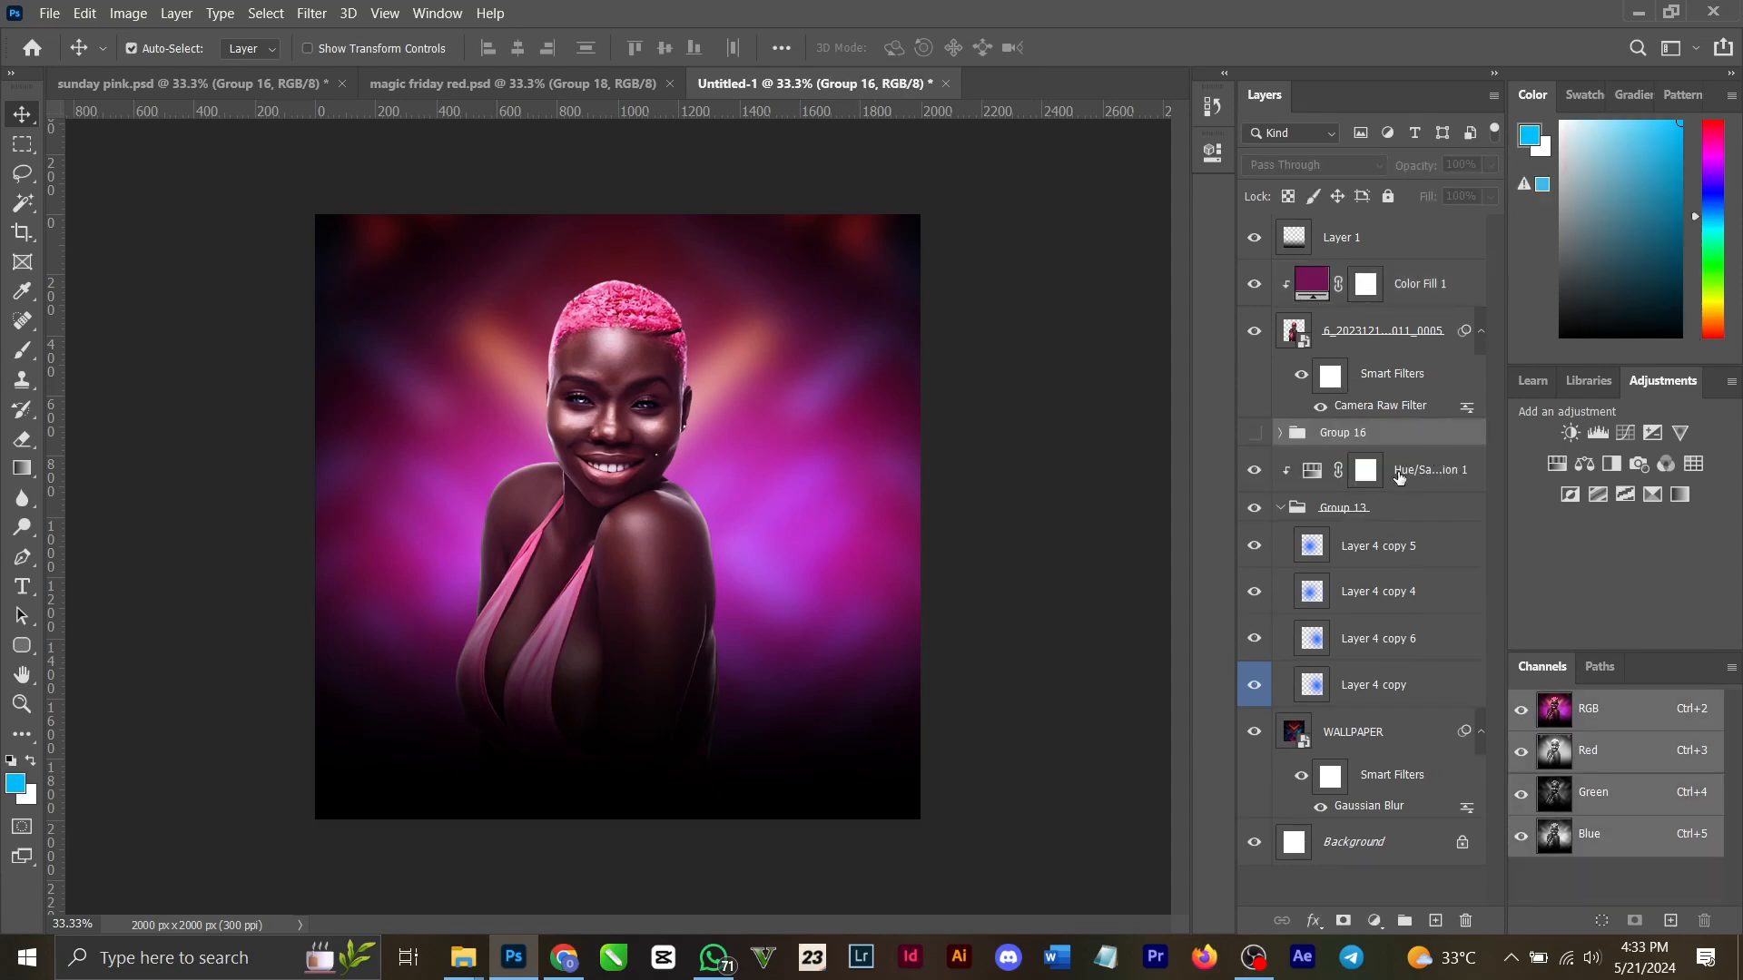
Show Group 16 and move its light bars up behind the model's head, centred at about X 1000, Y 667 px.
left_click(1254, 433)
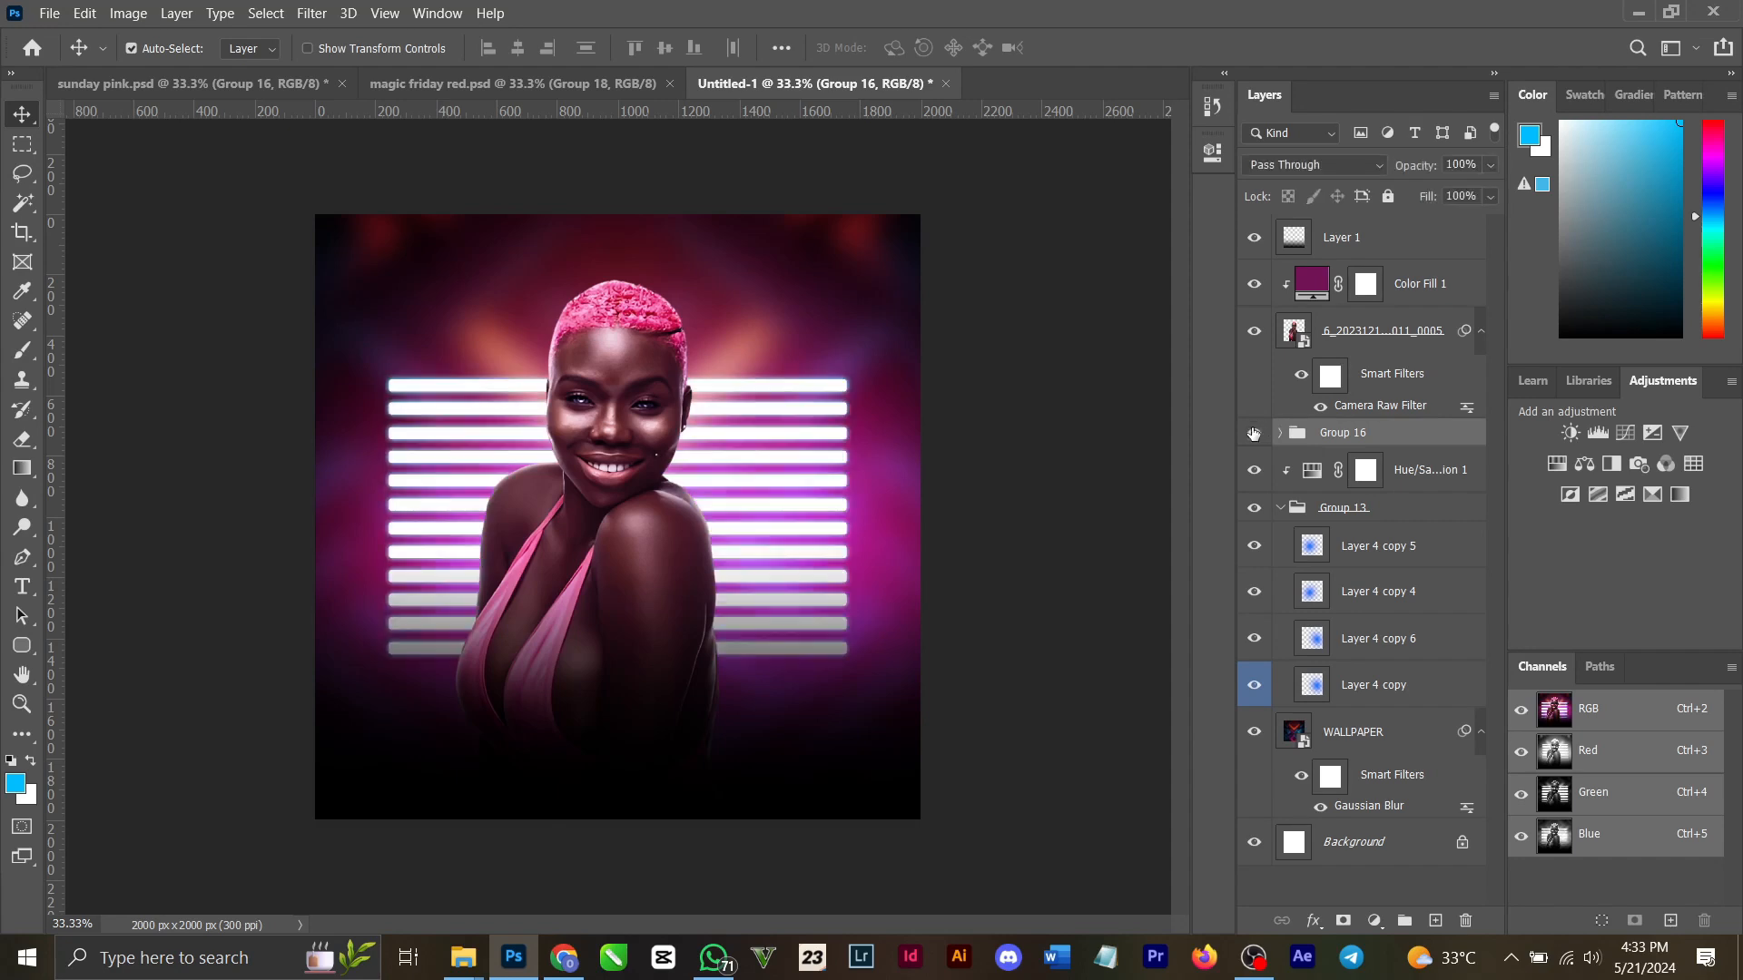
key("ctrl+t")
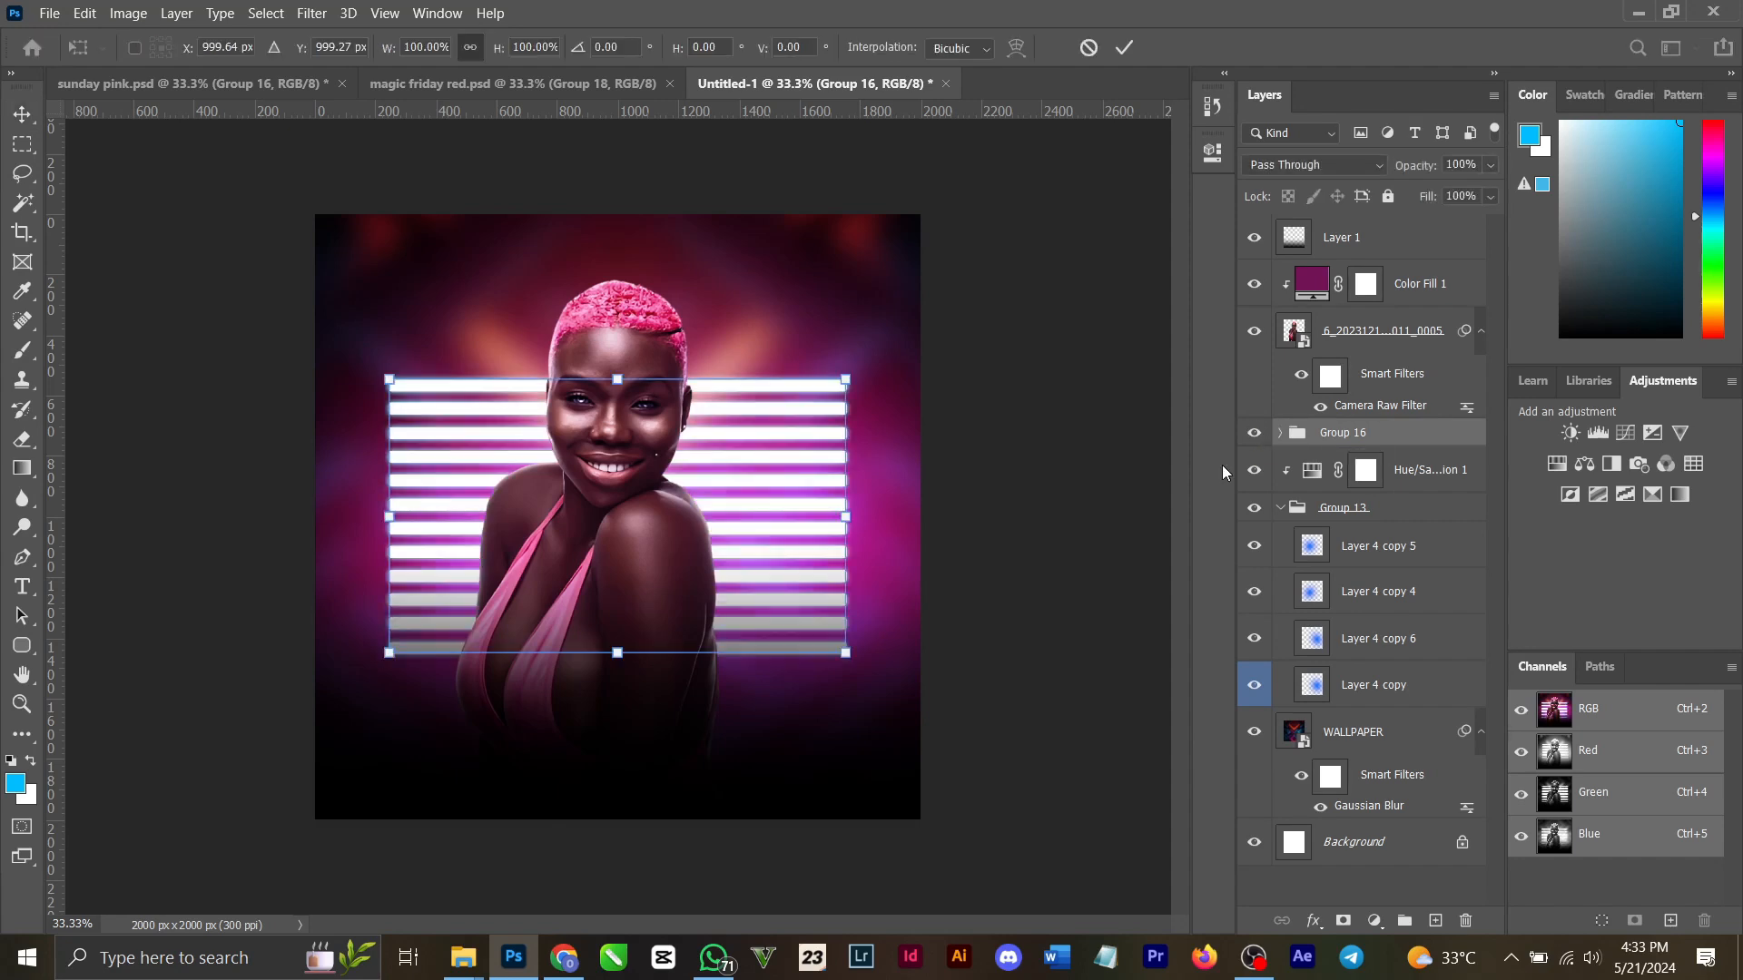
left_click_drag(777, 482, 772, 458)
left_click_drag(770, 401, 768, 376)
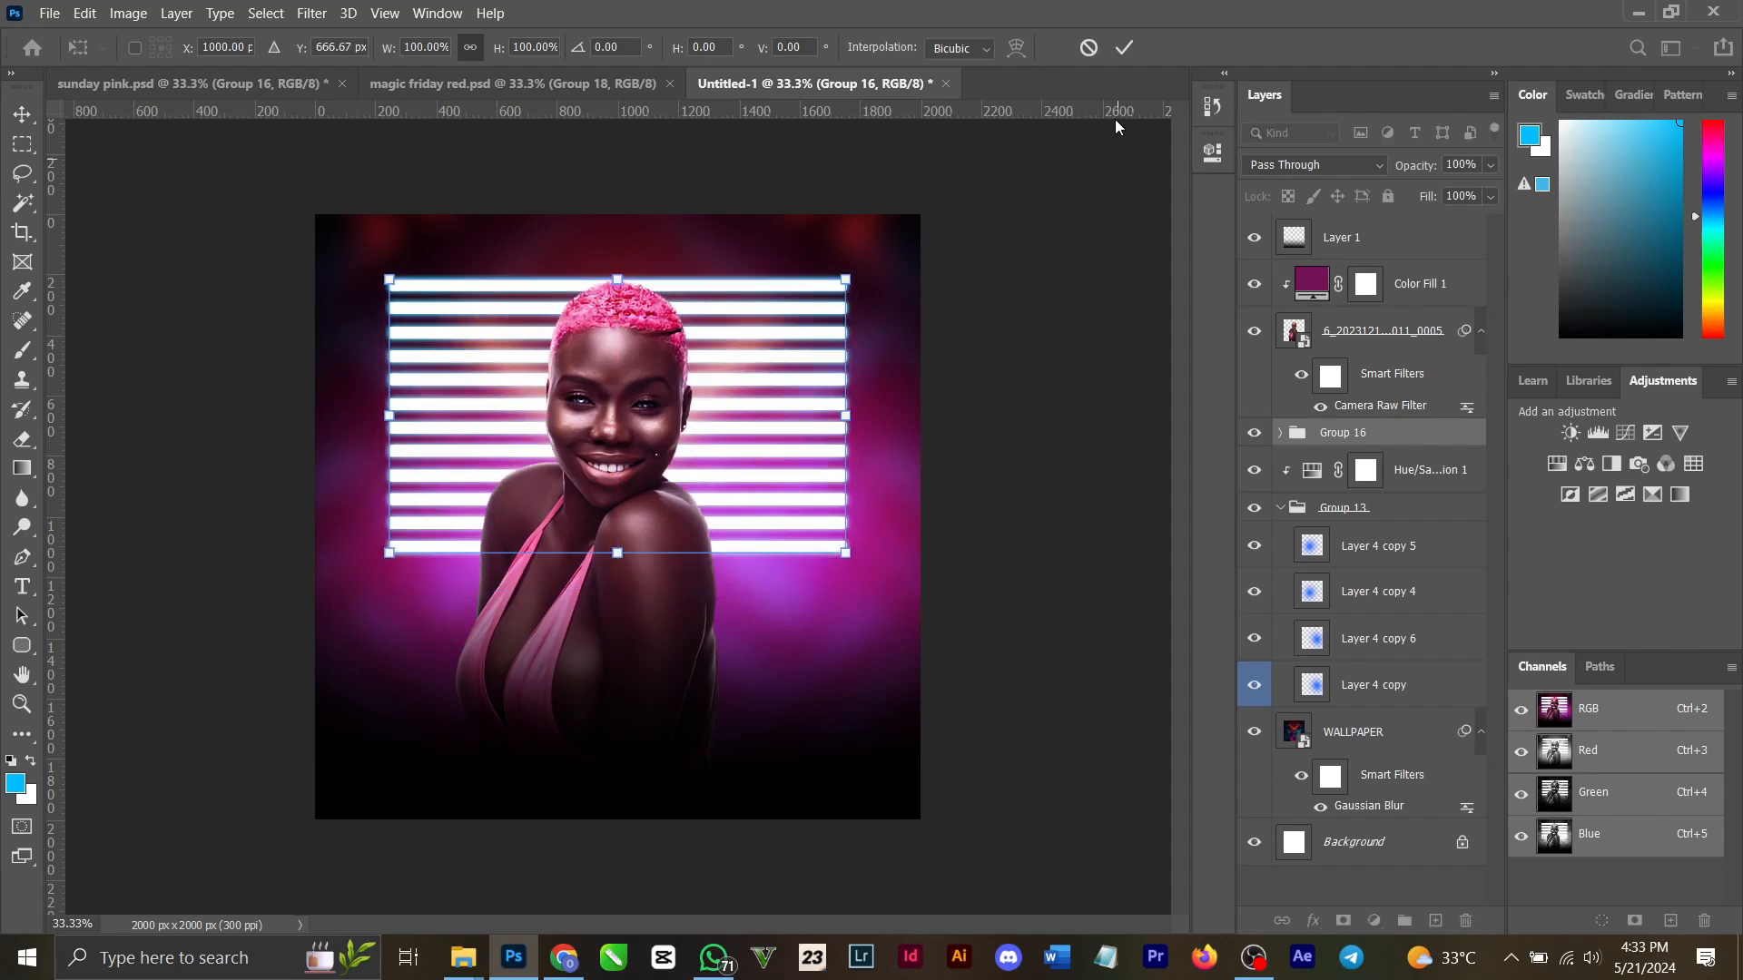
left_click(1124, 47)
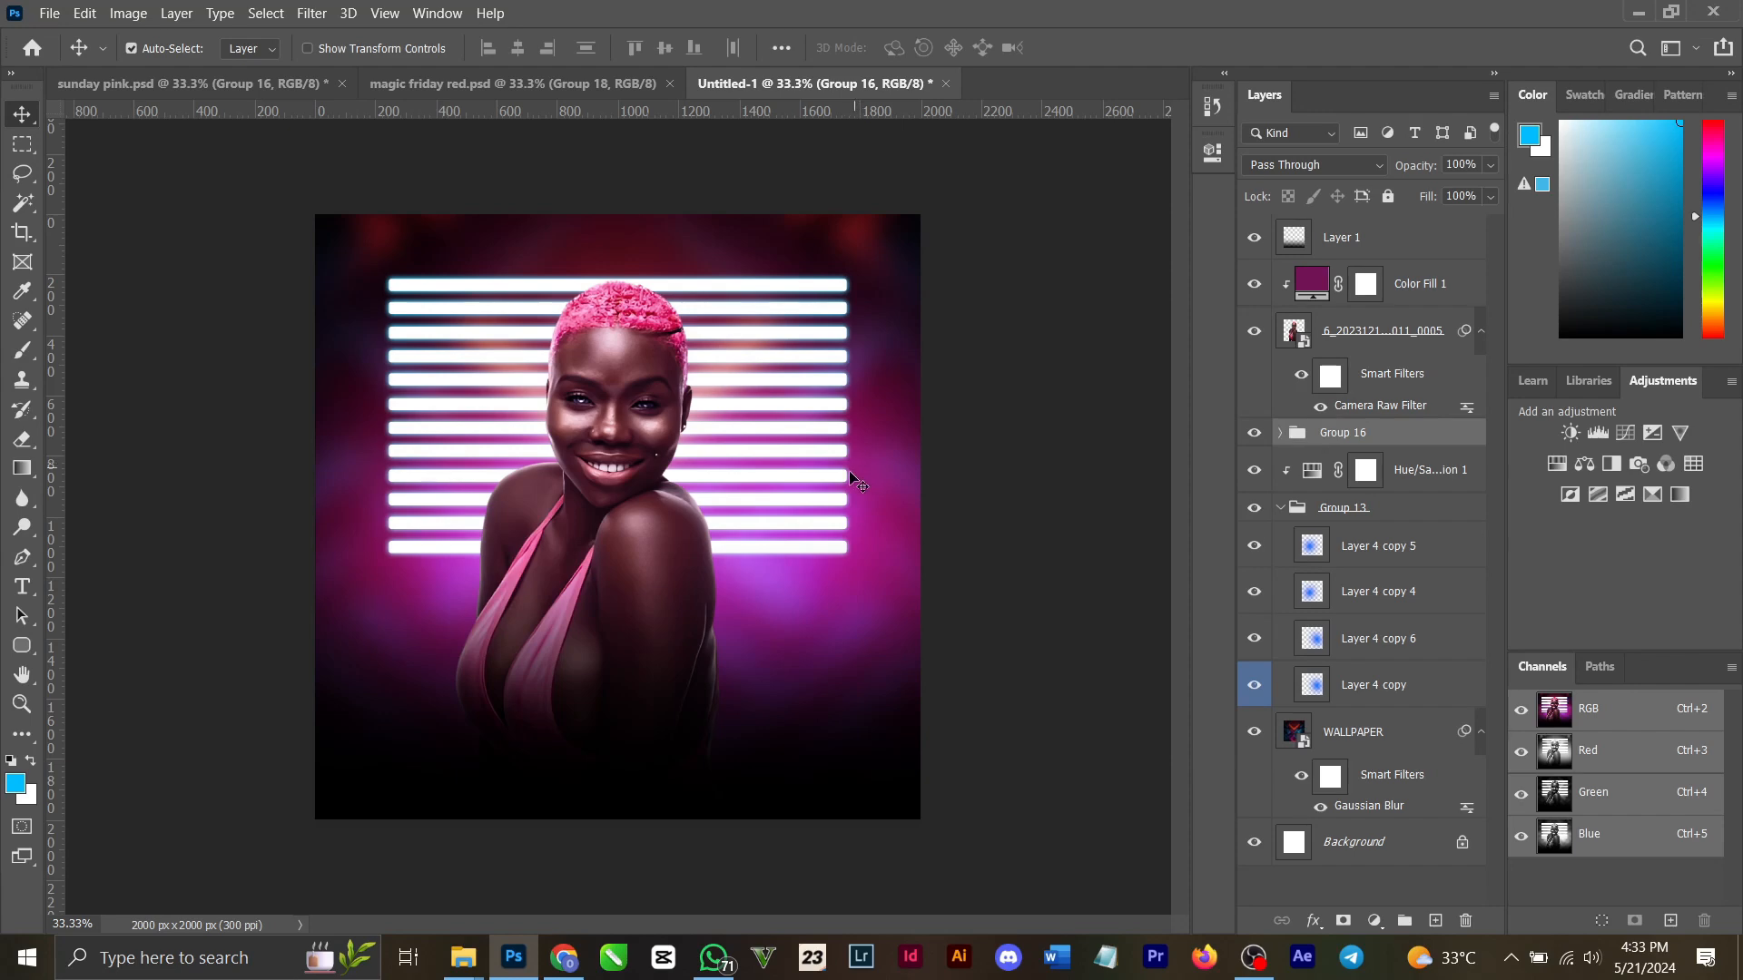
Expand Group 16 and its first Group 15 and Group 14 to inspect the Rounded Rectangle 1 copy 2 bar.
left_click(1282, 434)
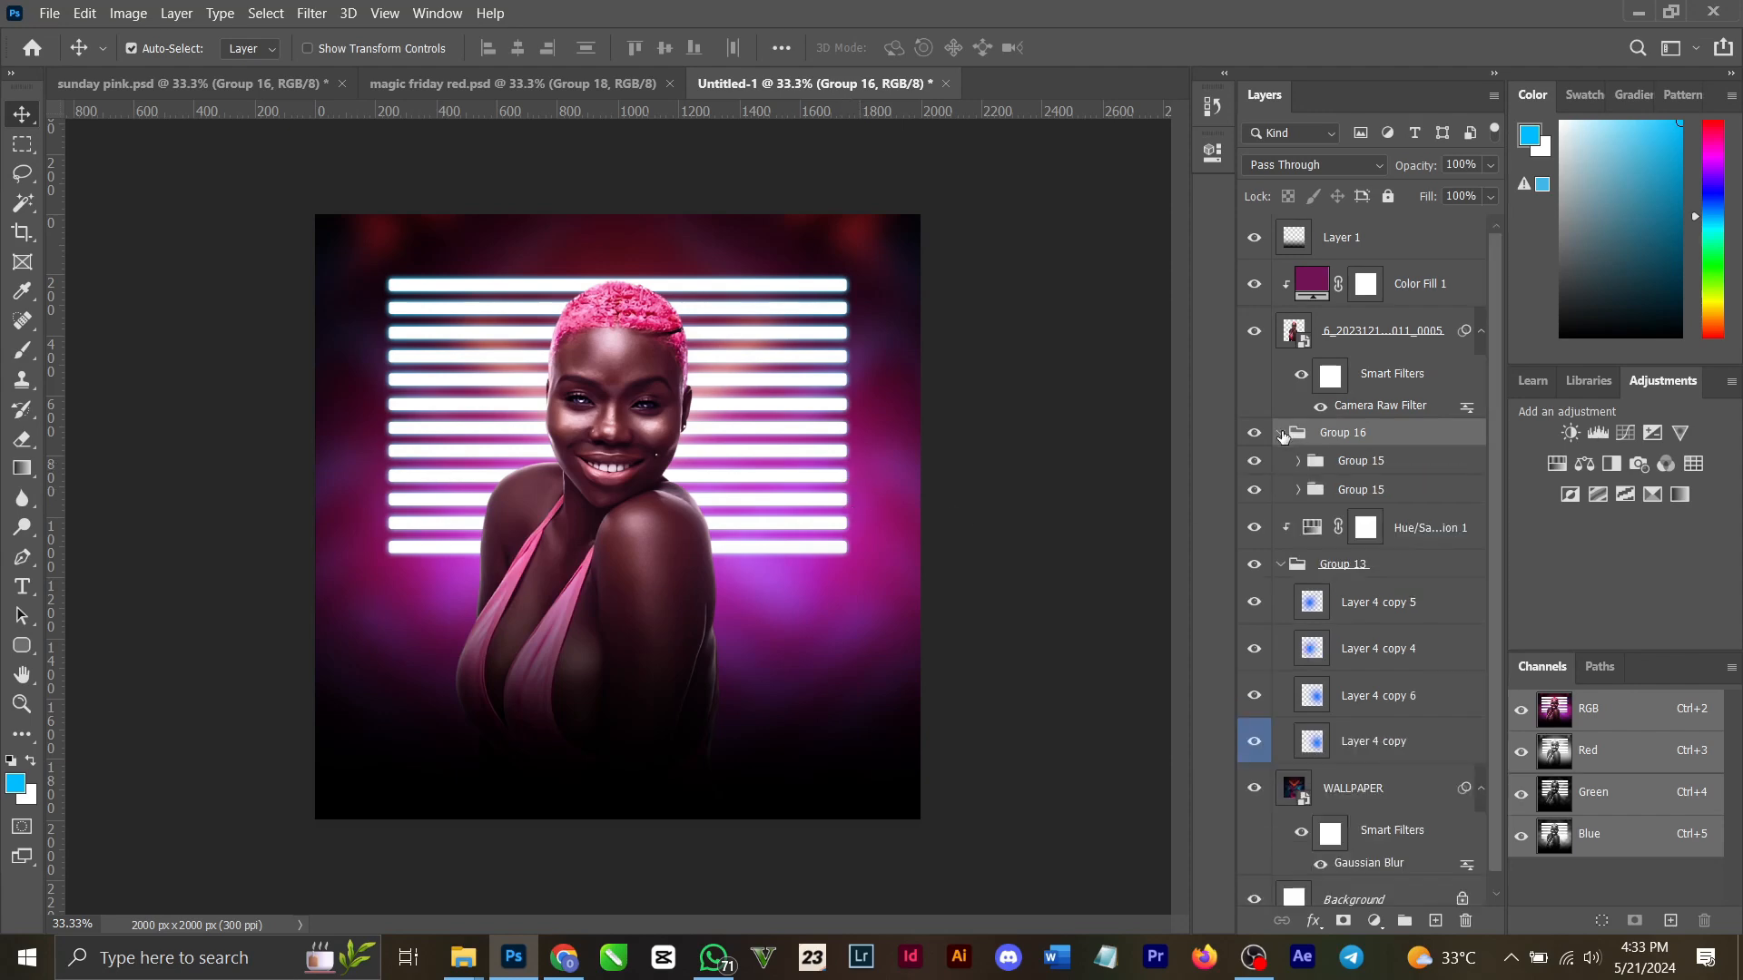
left_click(1297, 462)
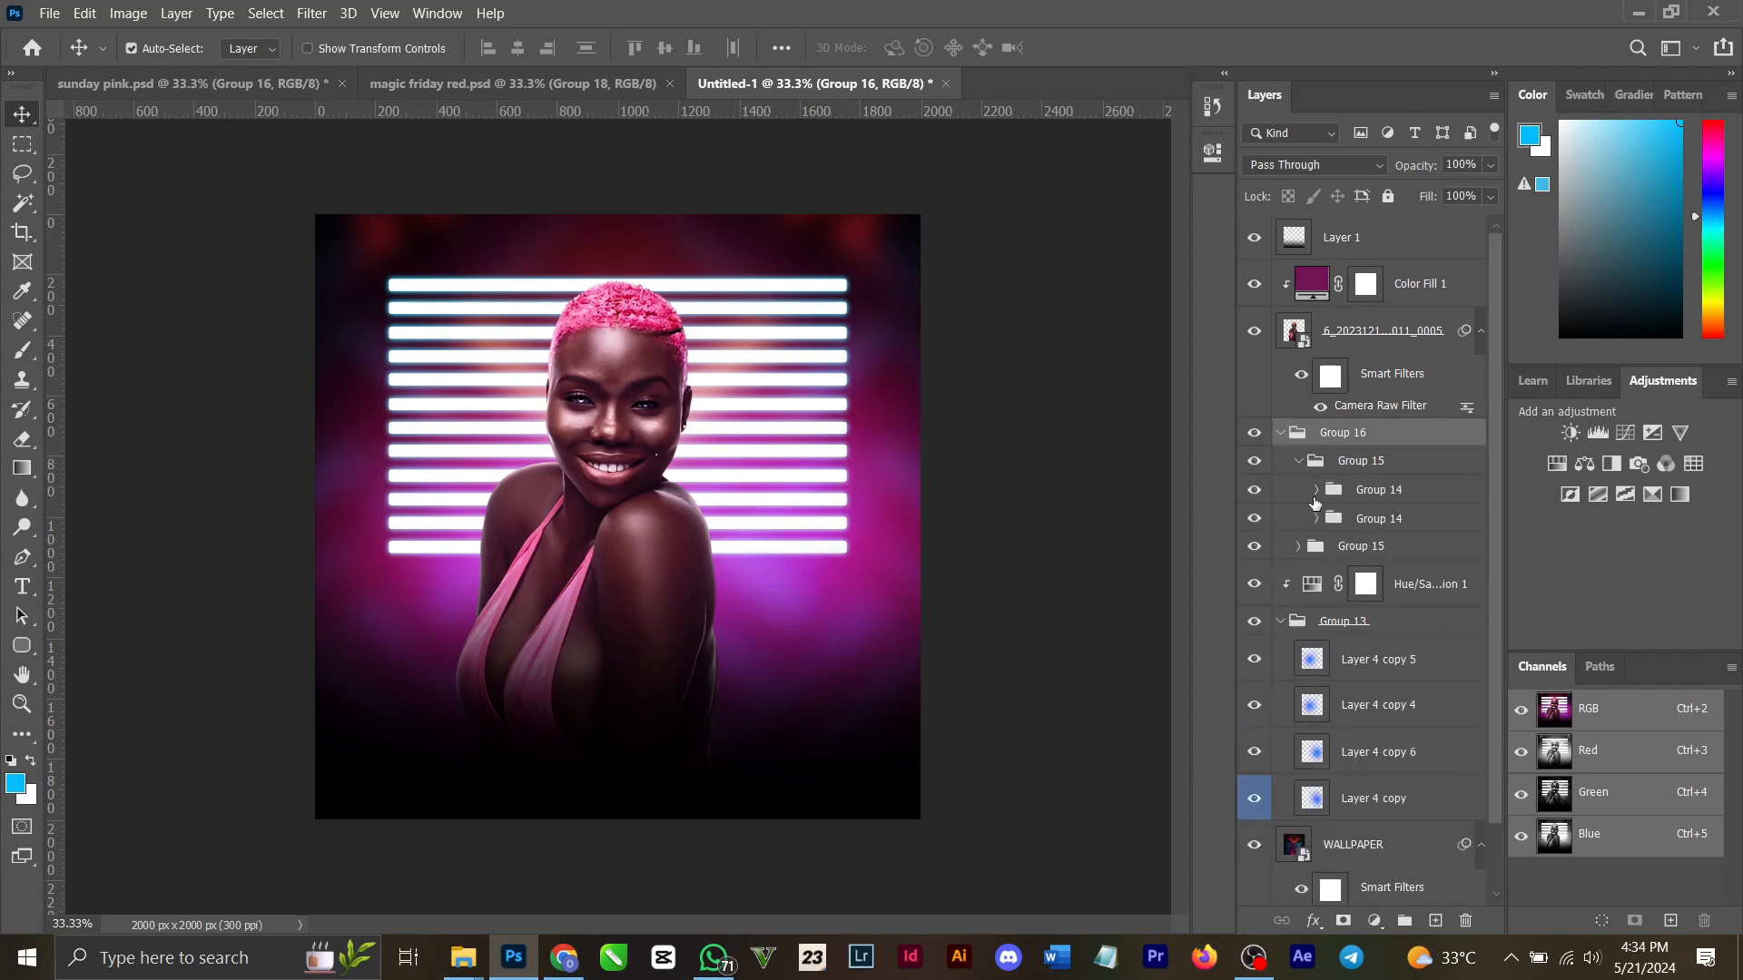
left_click(1316, 490)
left_click(1418, 528)
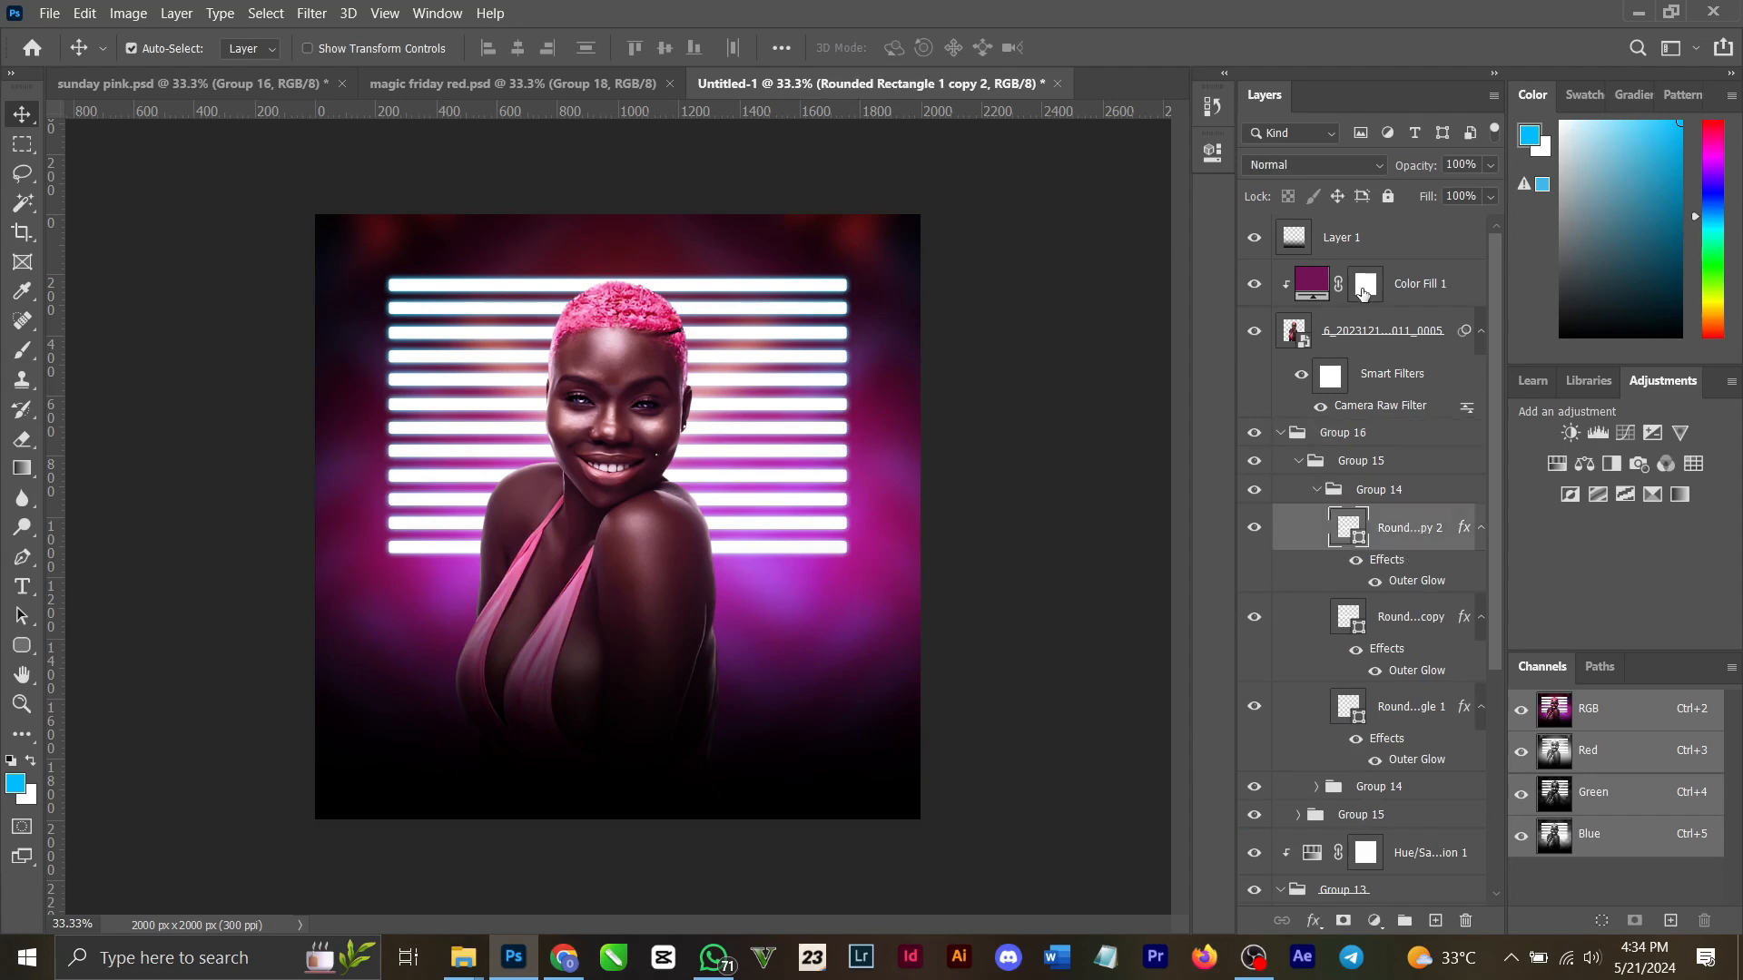
Draw a trial blue rounded rectangle about 1600 x 35 px across the model's chest above Layer 1, and delete it.
left_click(1369, 244)
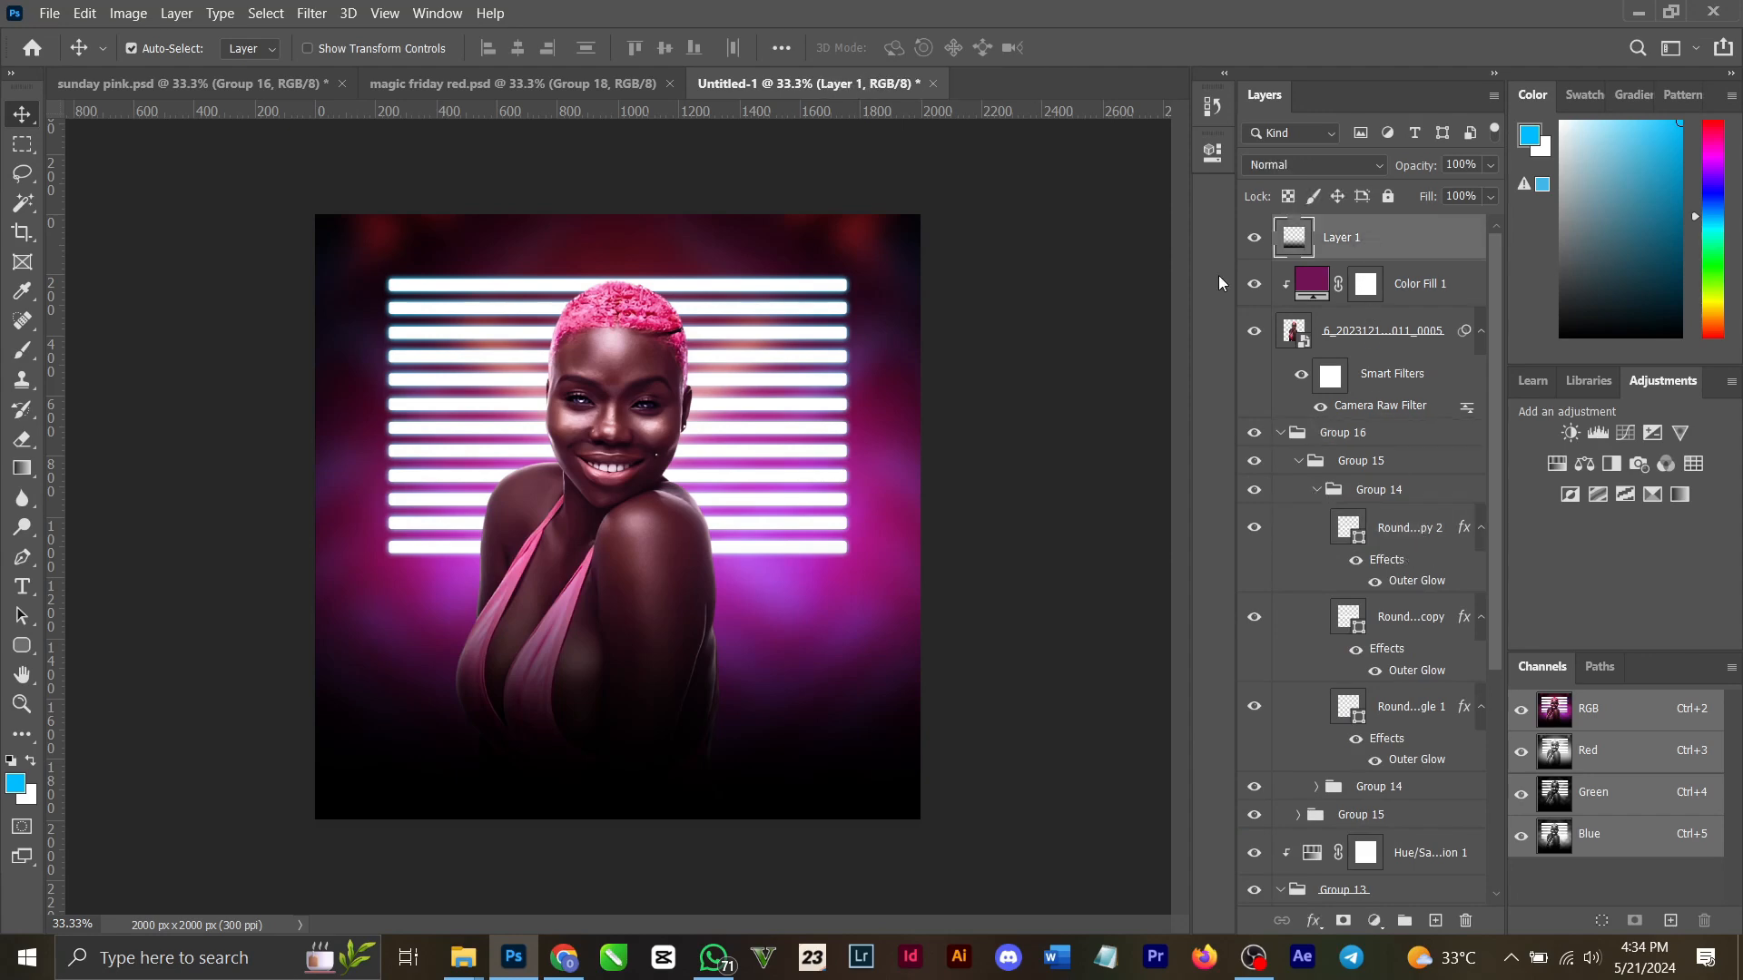
left_click(22, 646)
left_click_drag(393, 621, 873, 618)
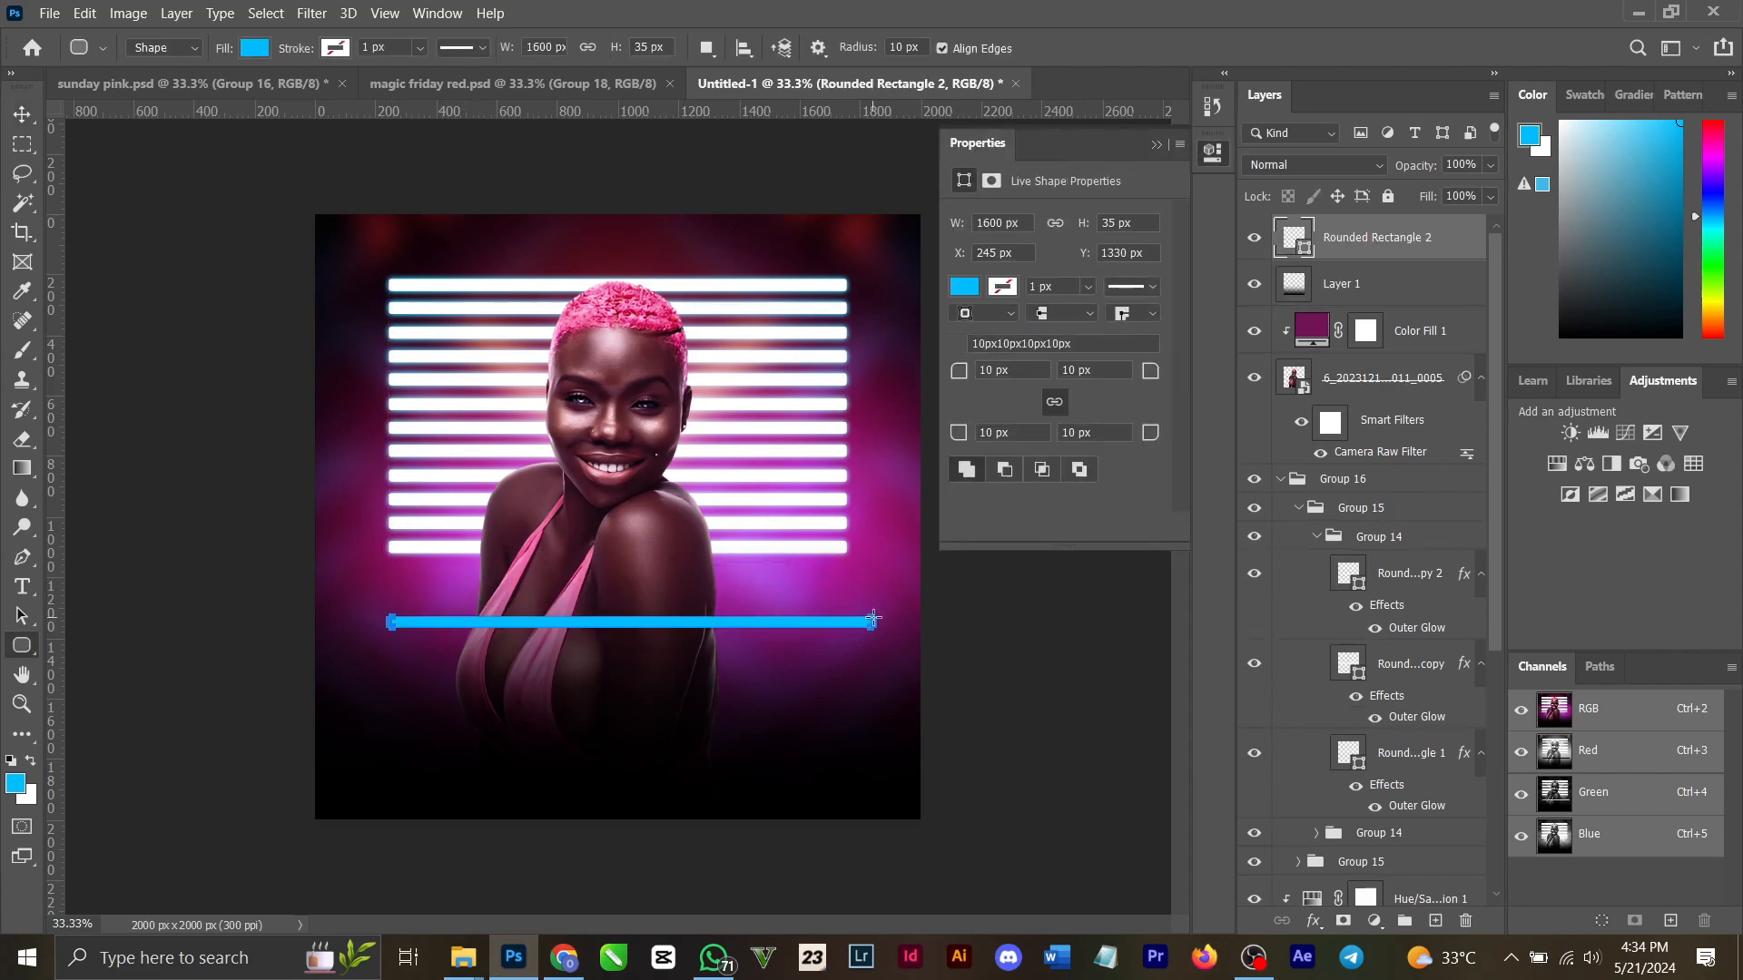
left_click(22, 114)
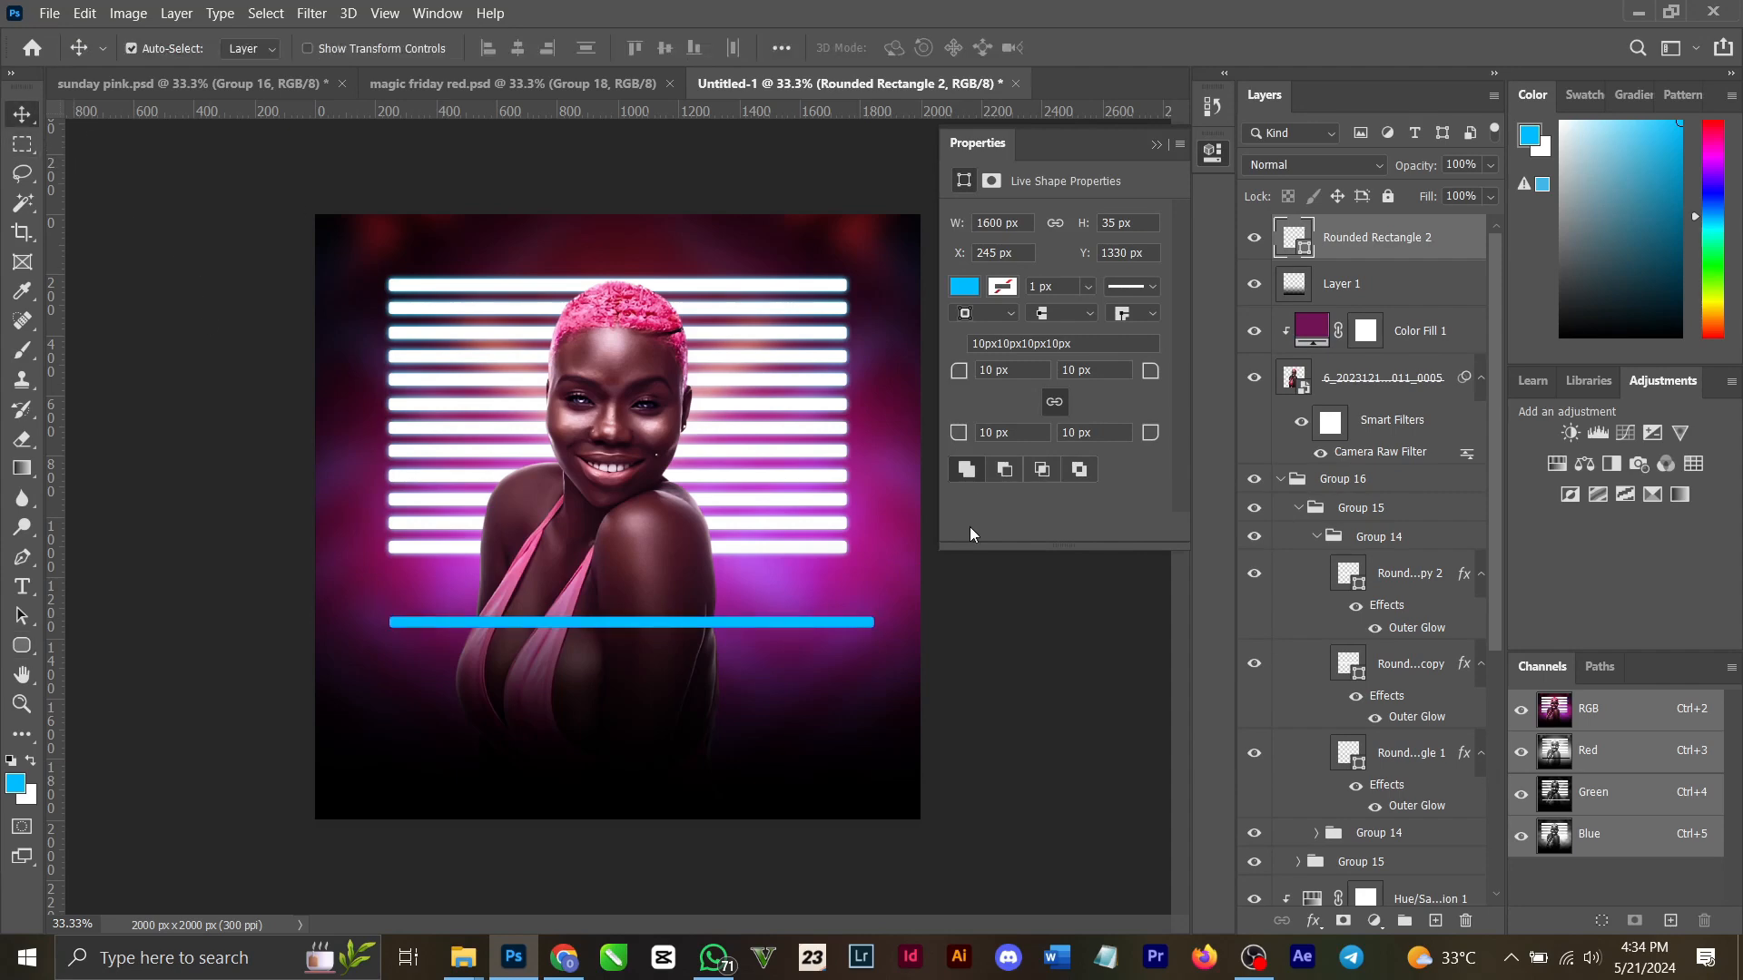
key("Delete")
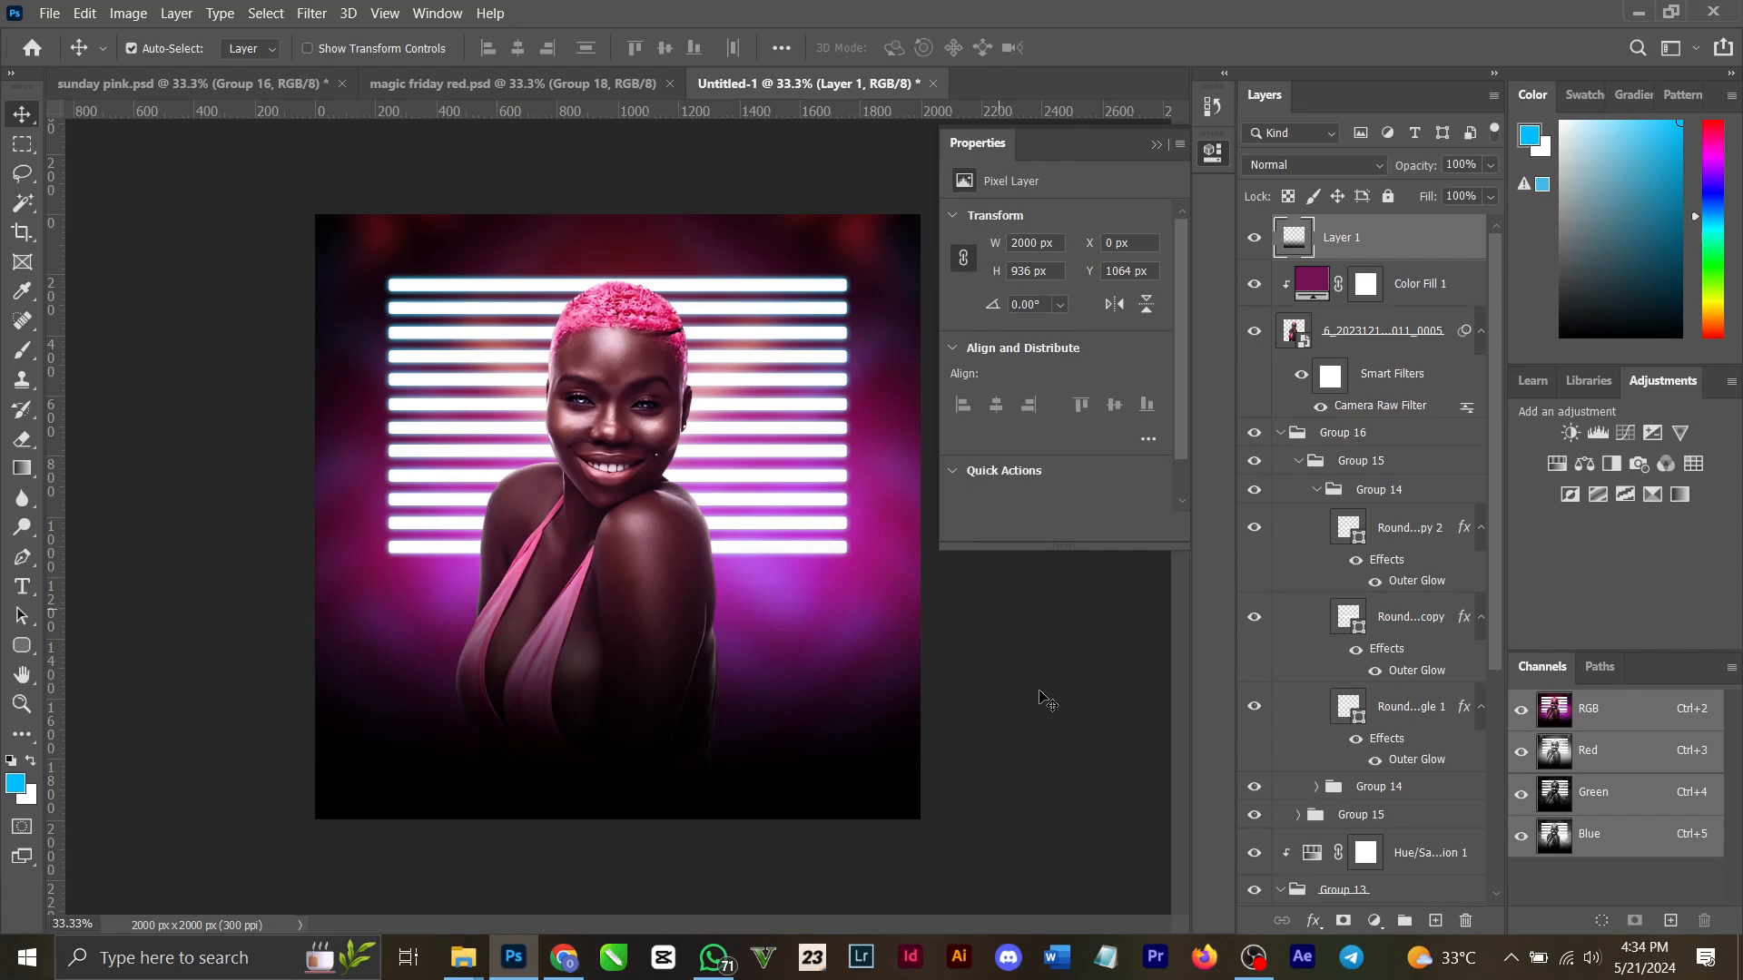
Set the Outer Glow color of the light bar near the model's forehead to pale cyan #b5eefc.
left_click(835, 333)
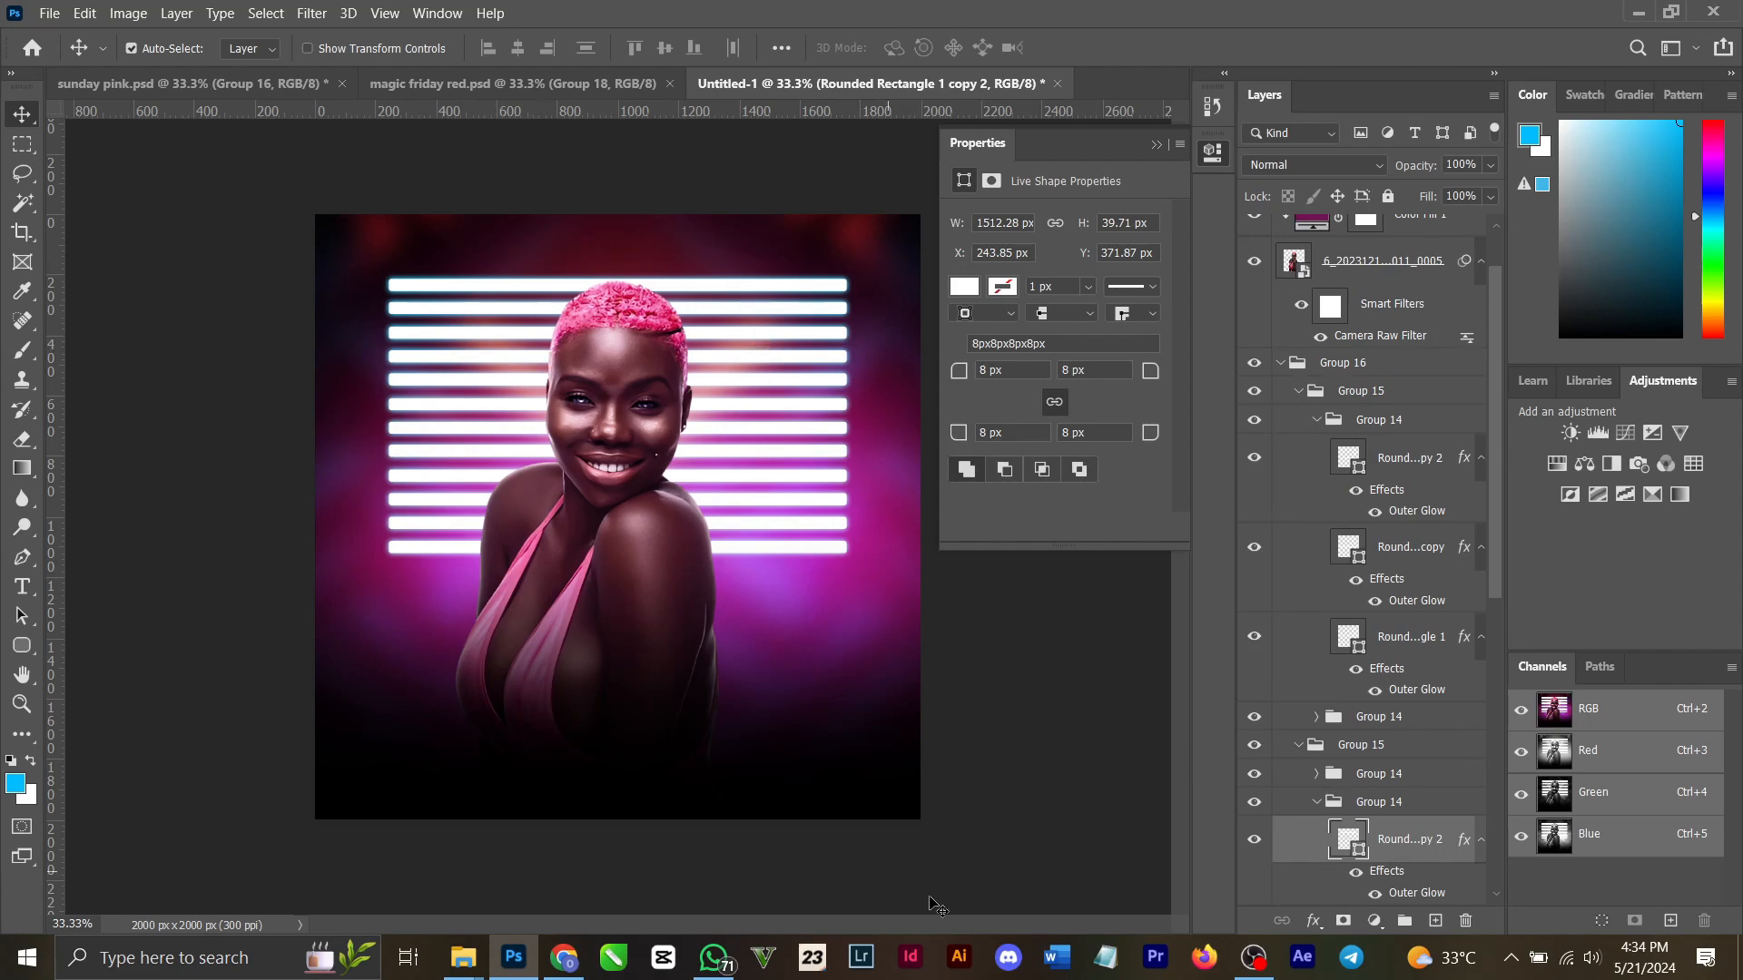
double_click(1400, 896)
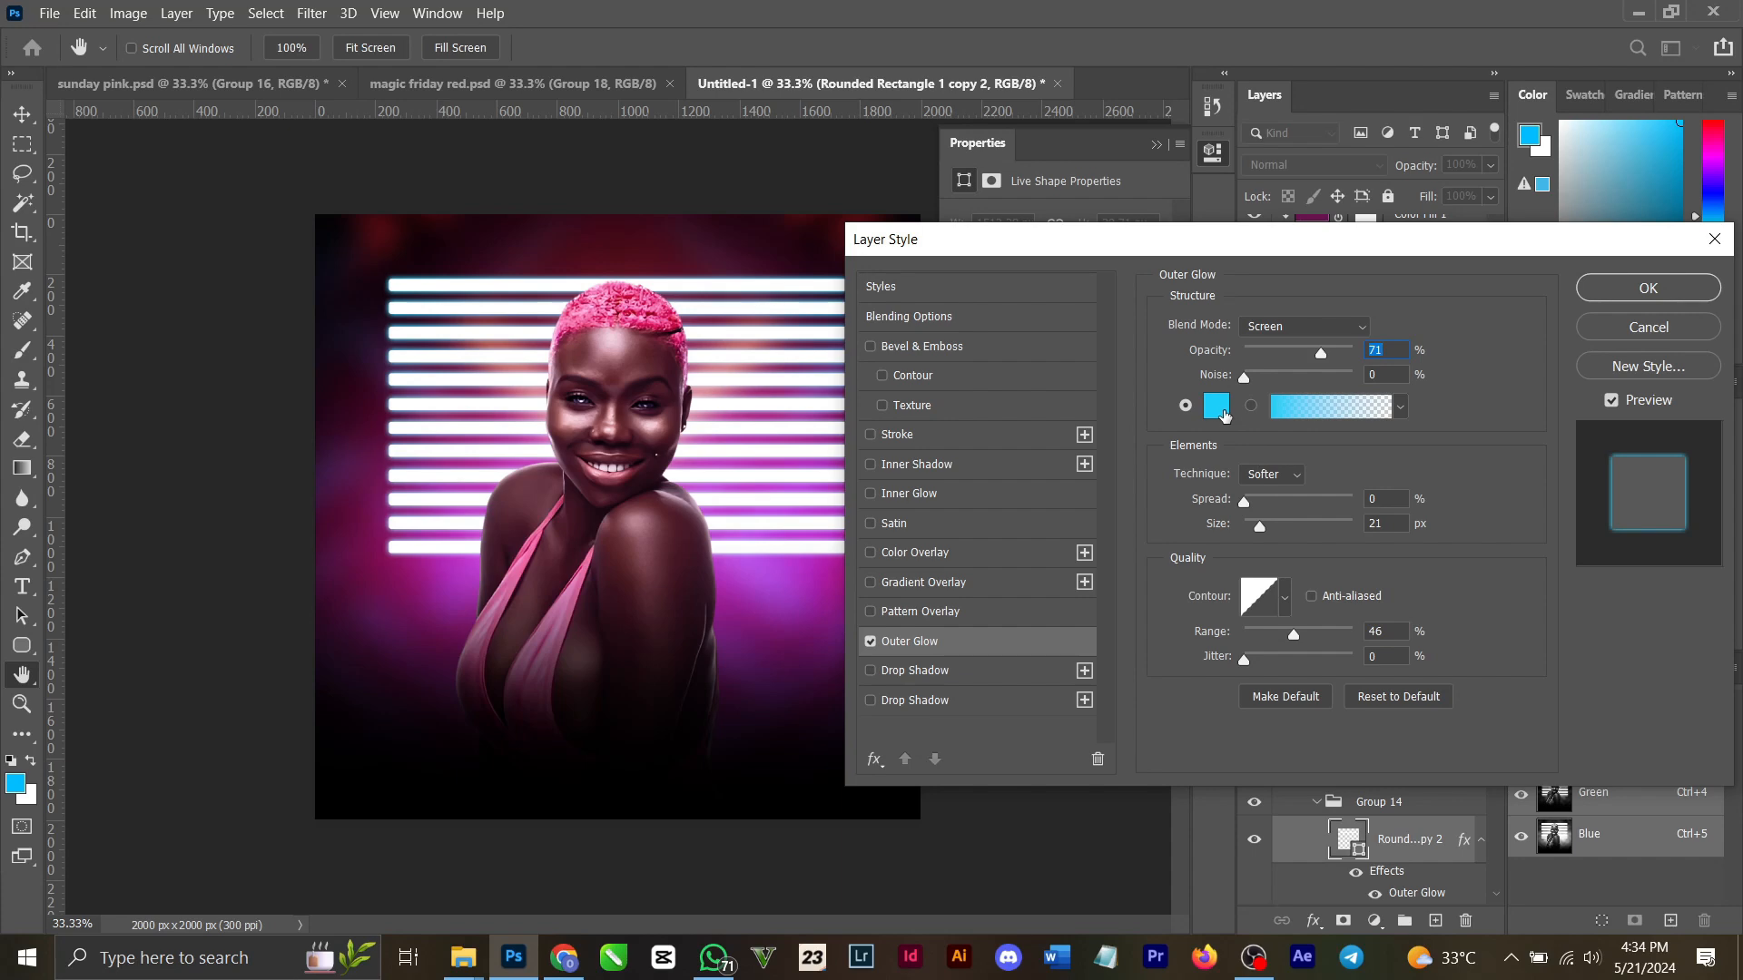
left_click(1225, 415)
left_click(1221, 410)
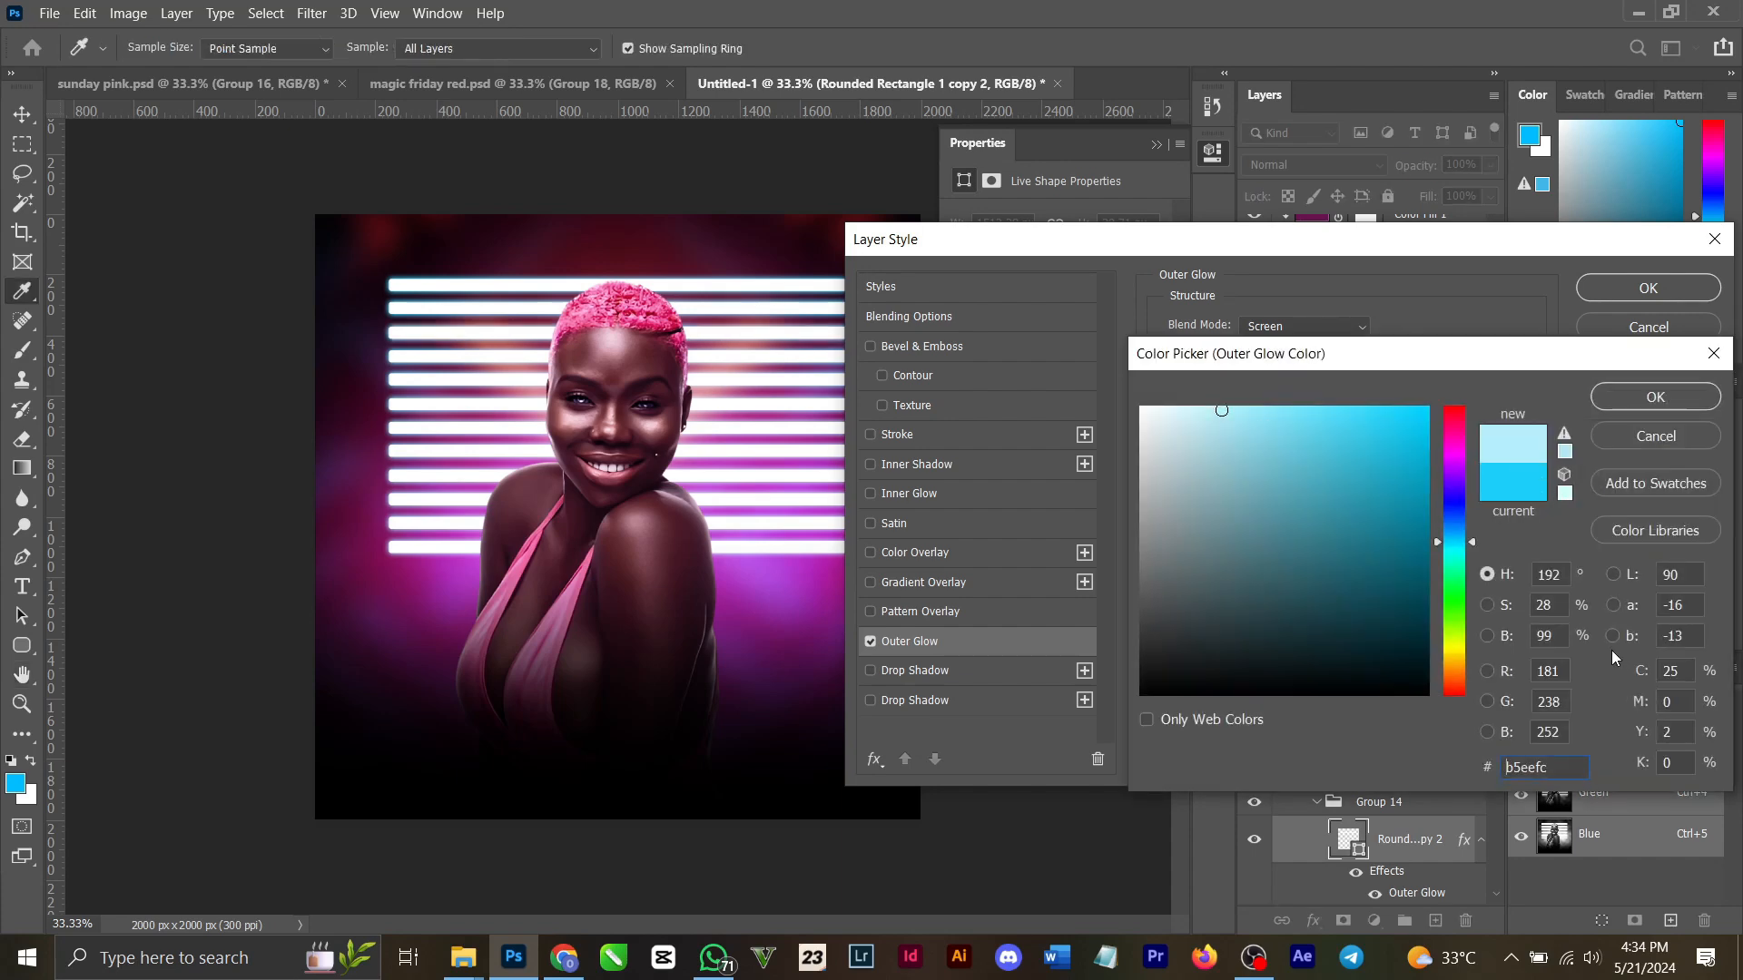
left_click(1650, 399)
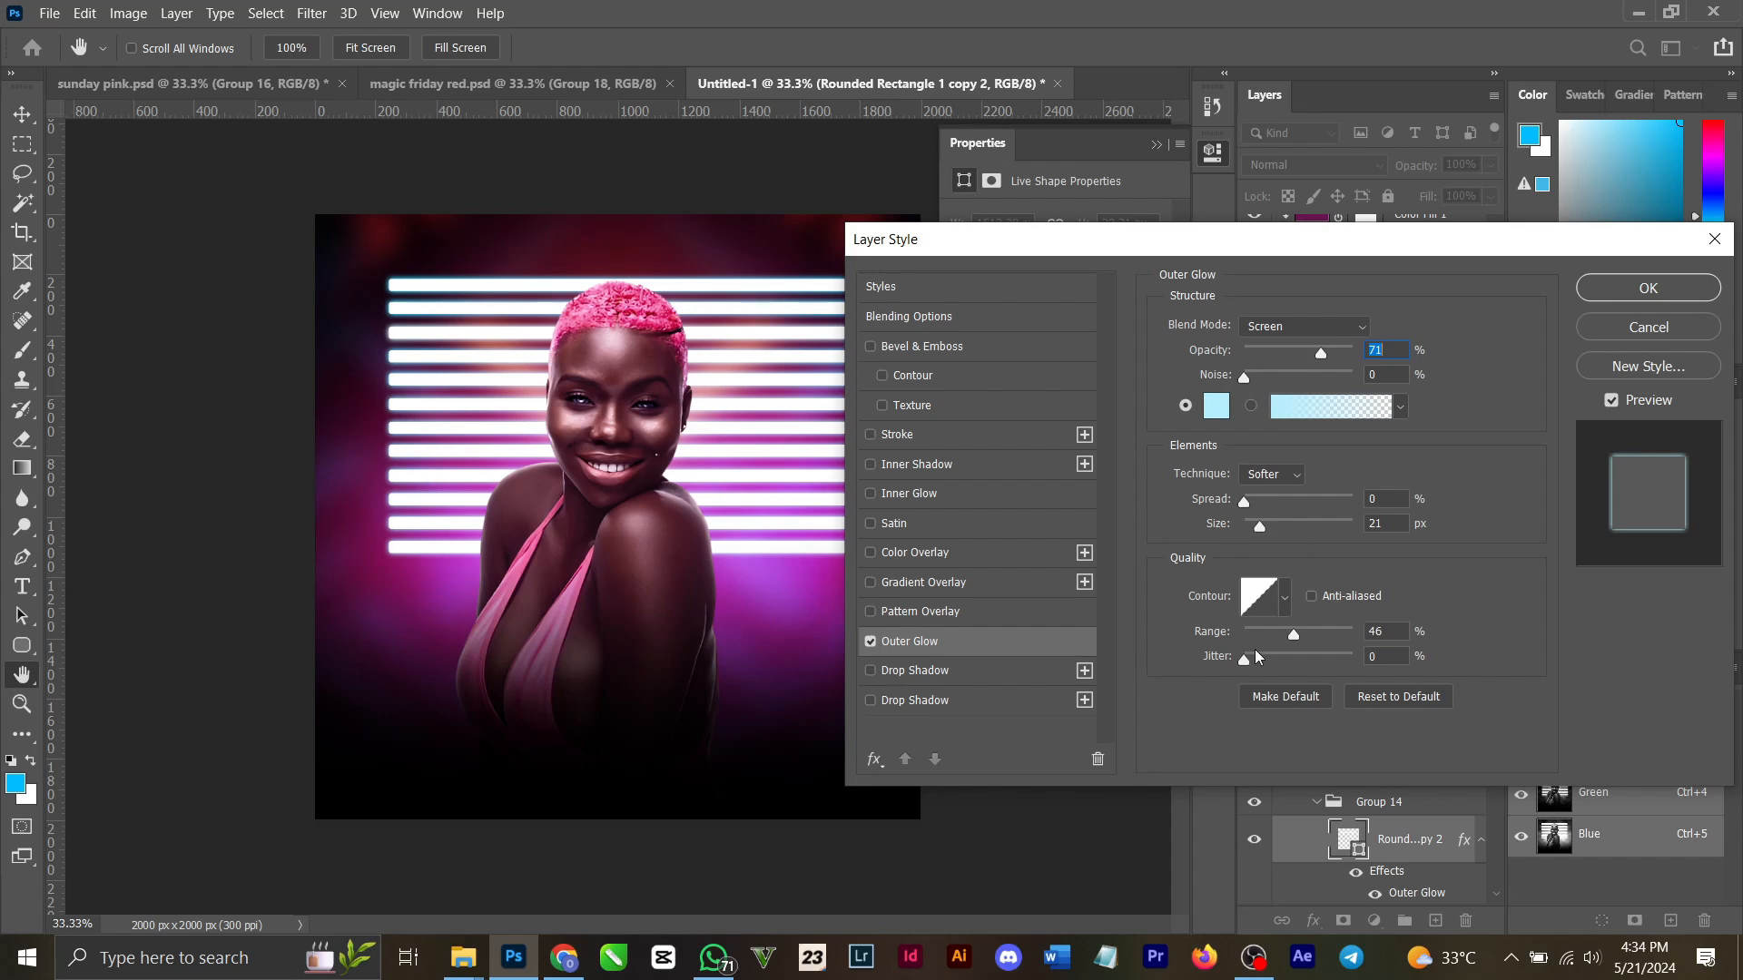
left_click(1694, 288)
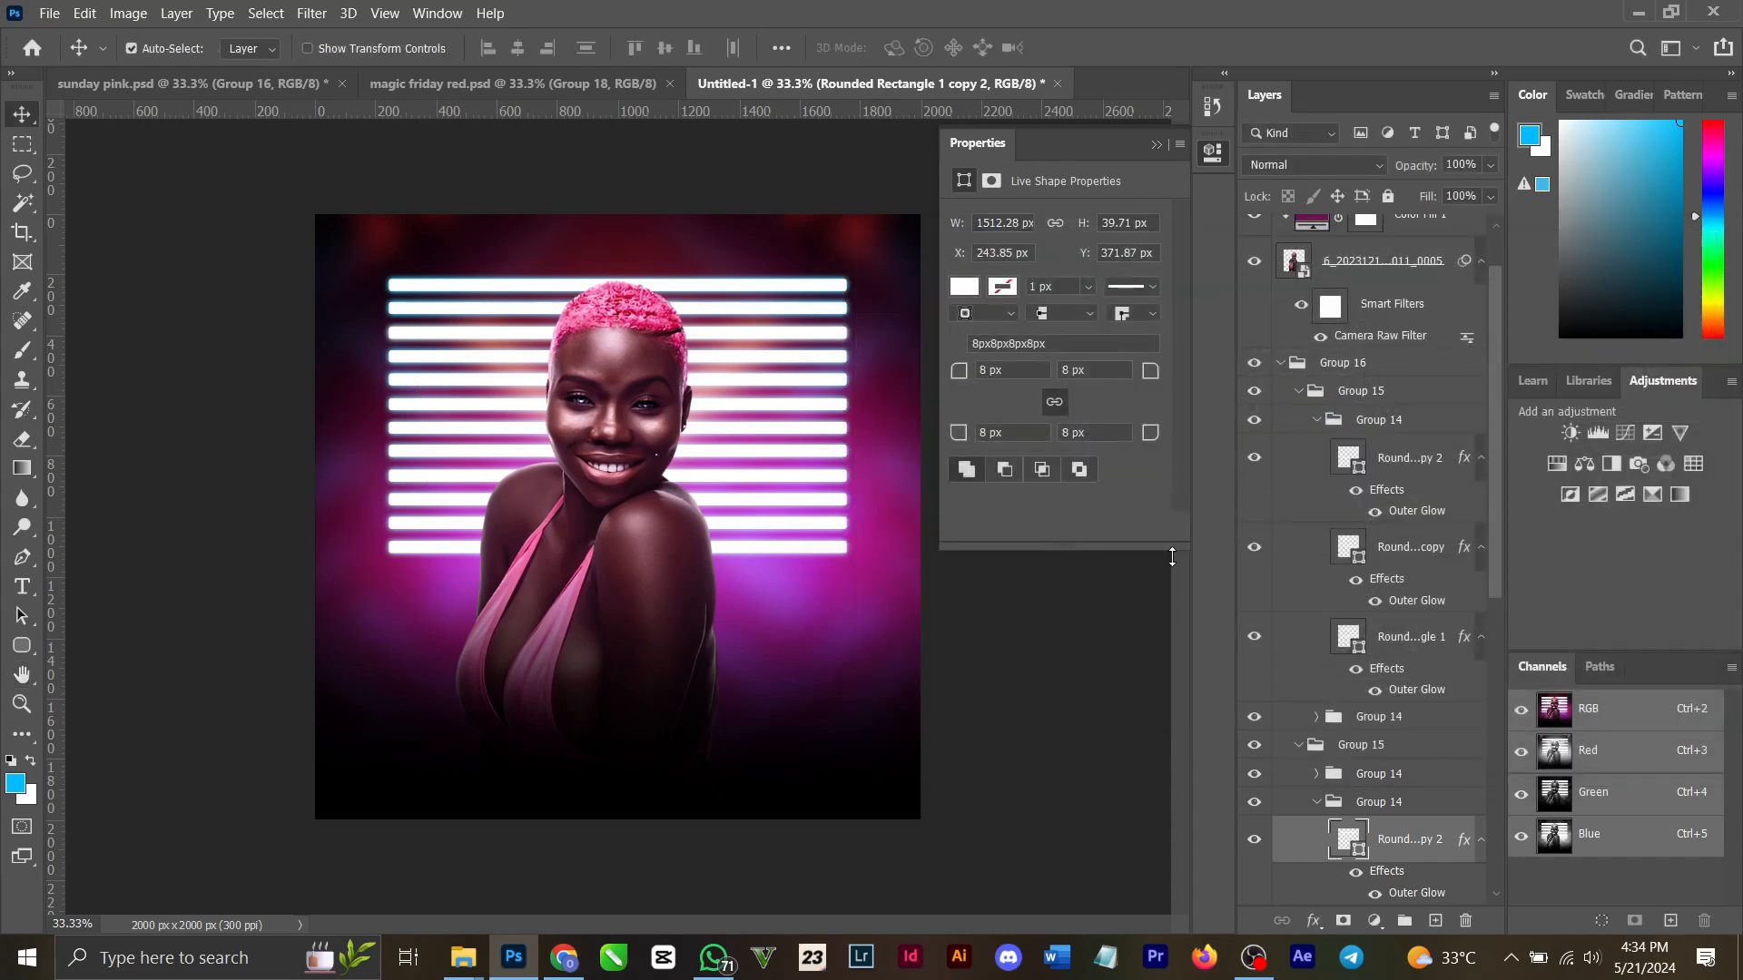
scroll(1377, 709, "up", 1)
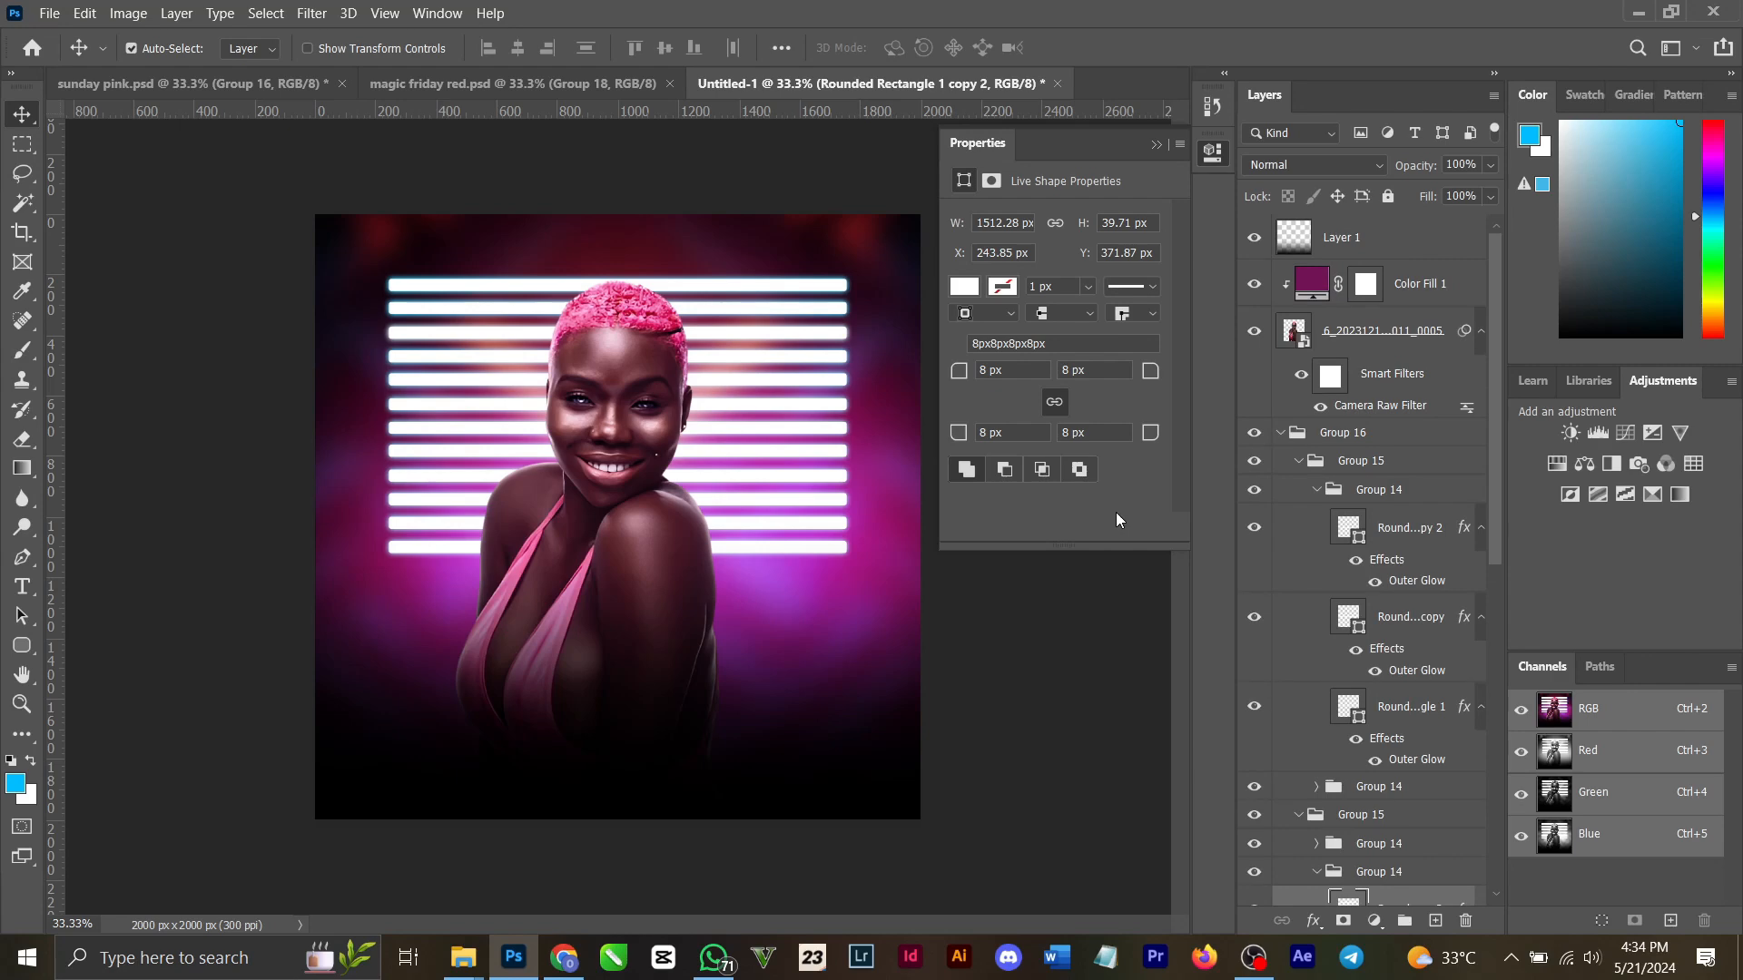
Switch to sunday pink.psd and compare the flyer with Group 17 hidden and shown.
left_click(268, 84)
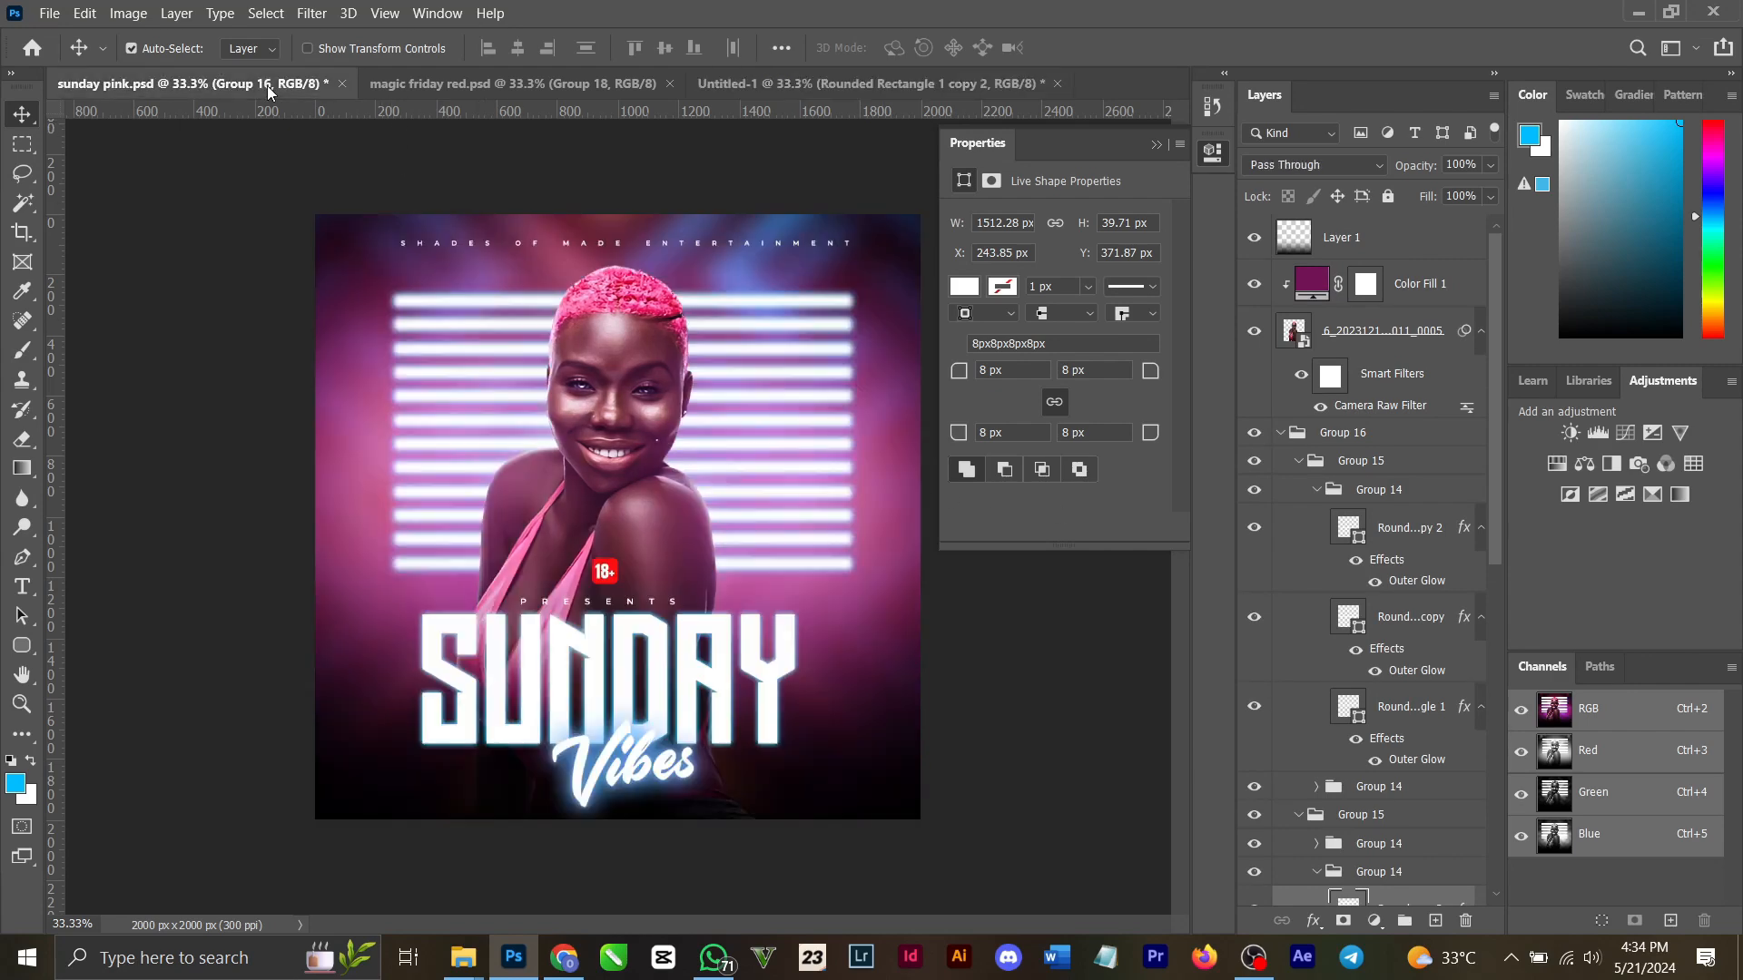
left_click(793, 432)
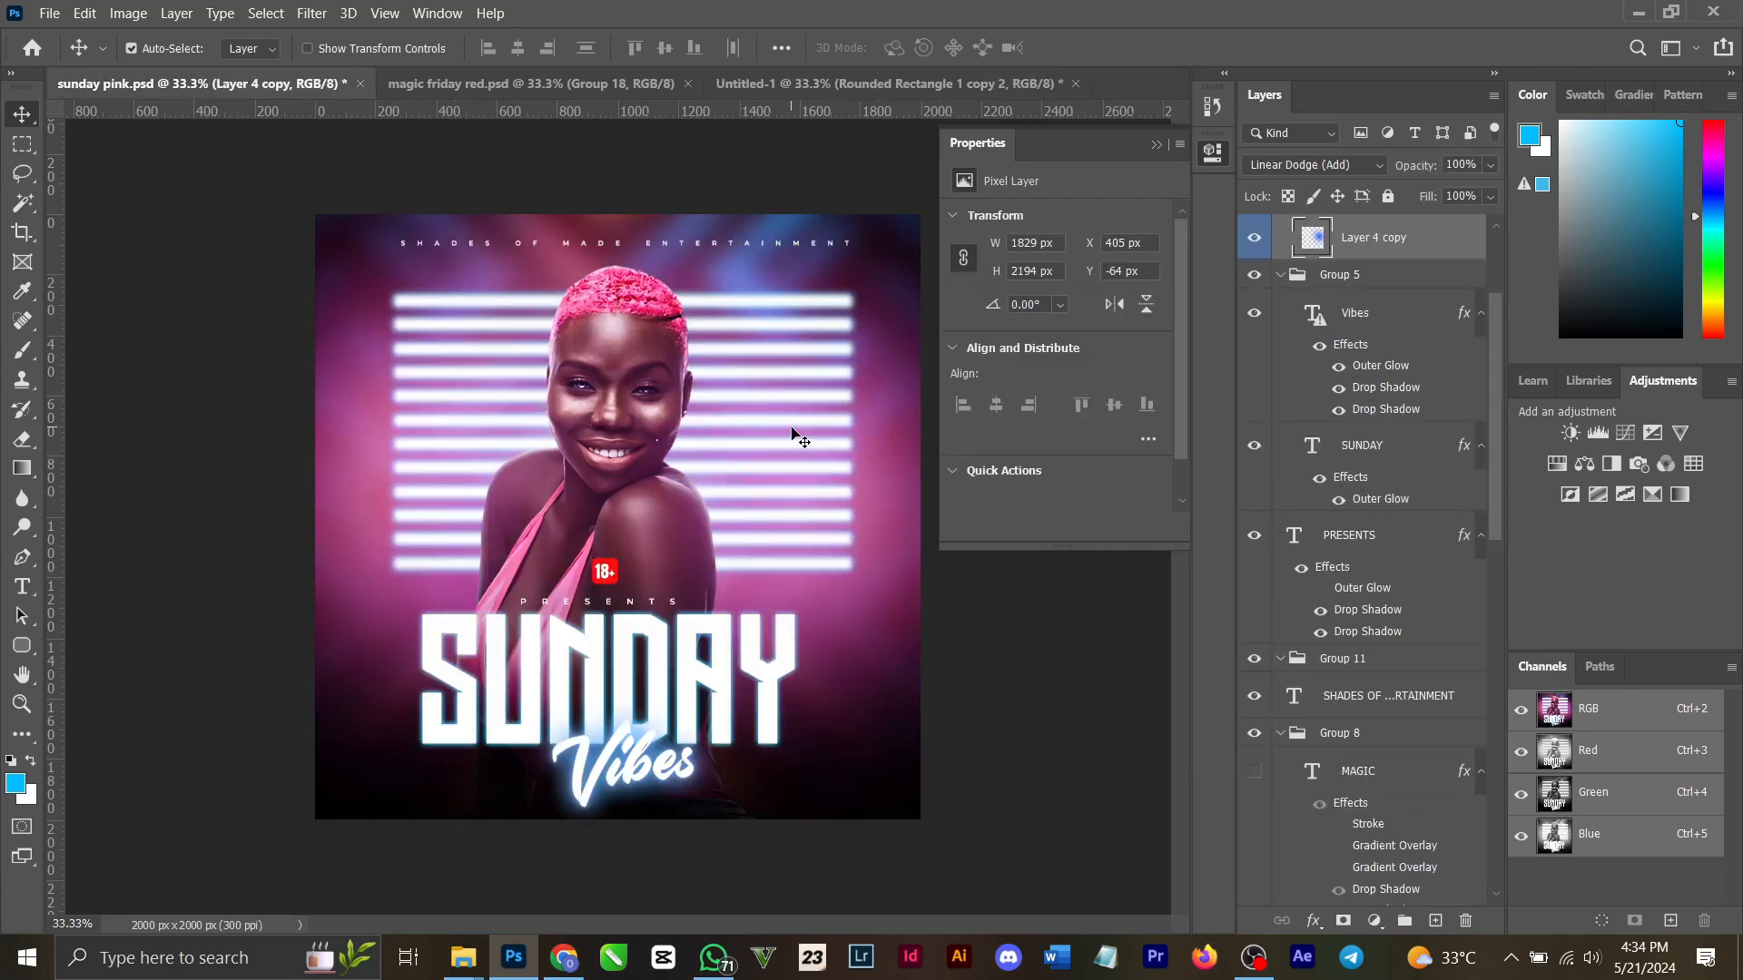
scroll(1443, 476, "up", 3)
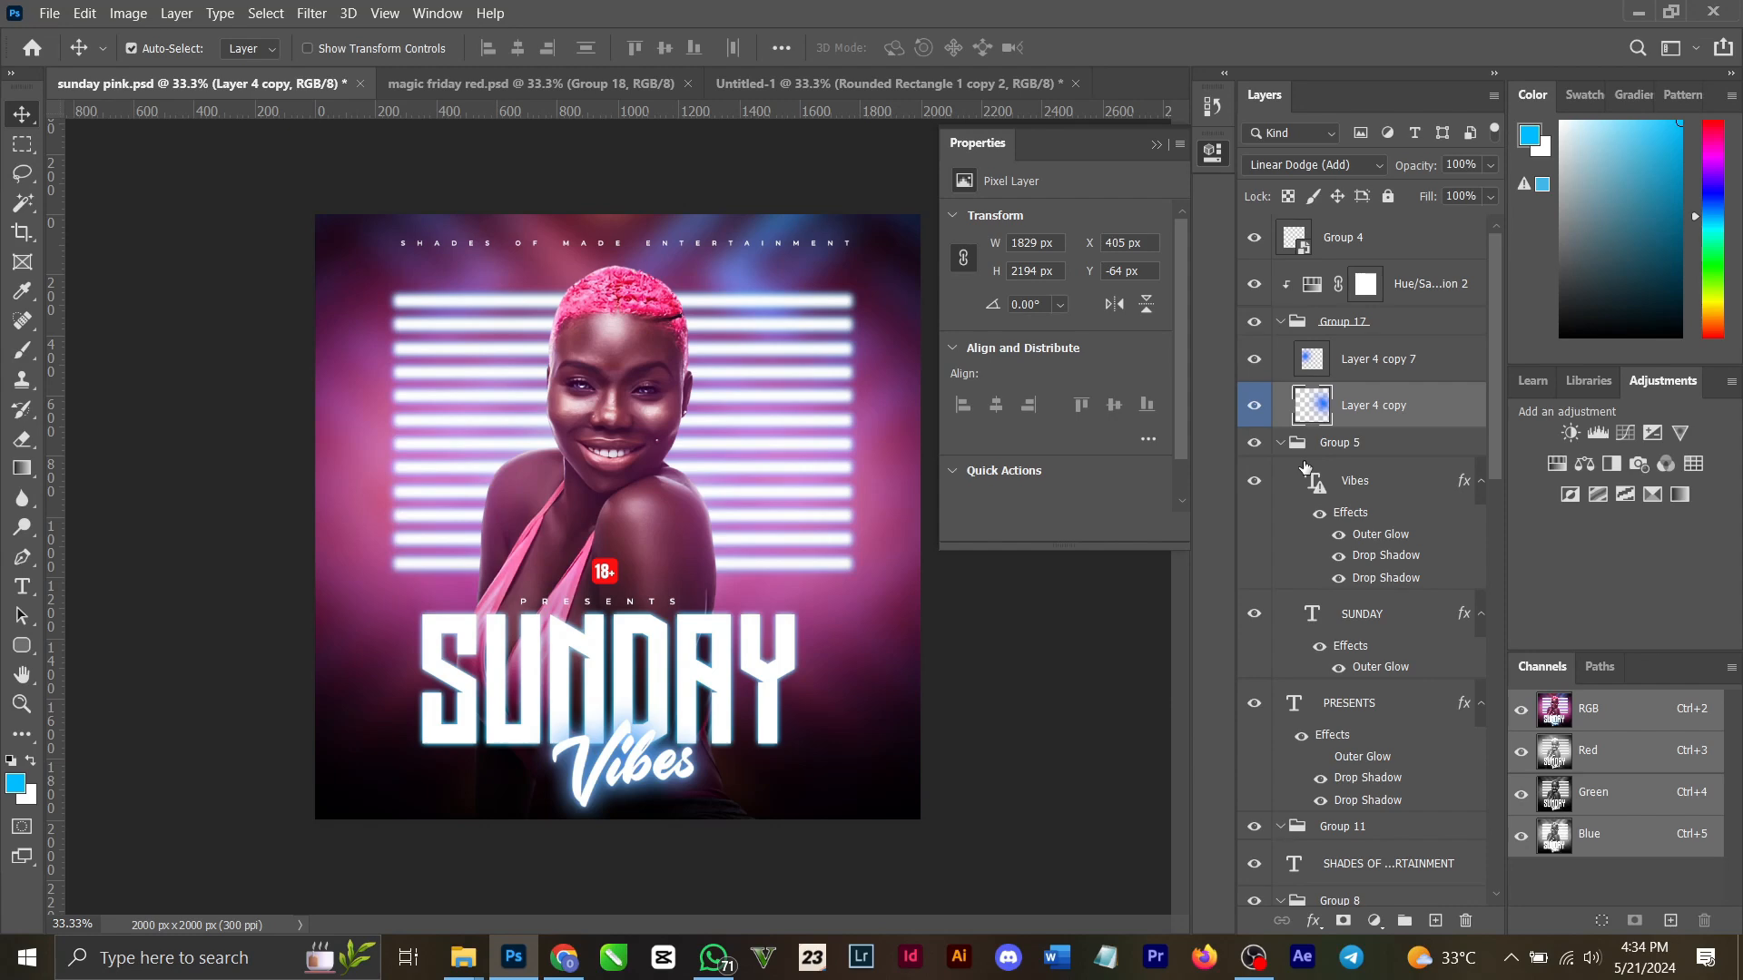
left_click(1253, 323)
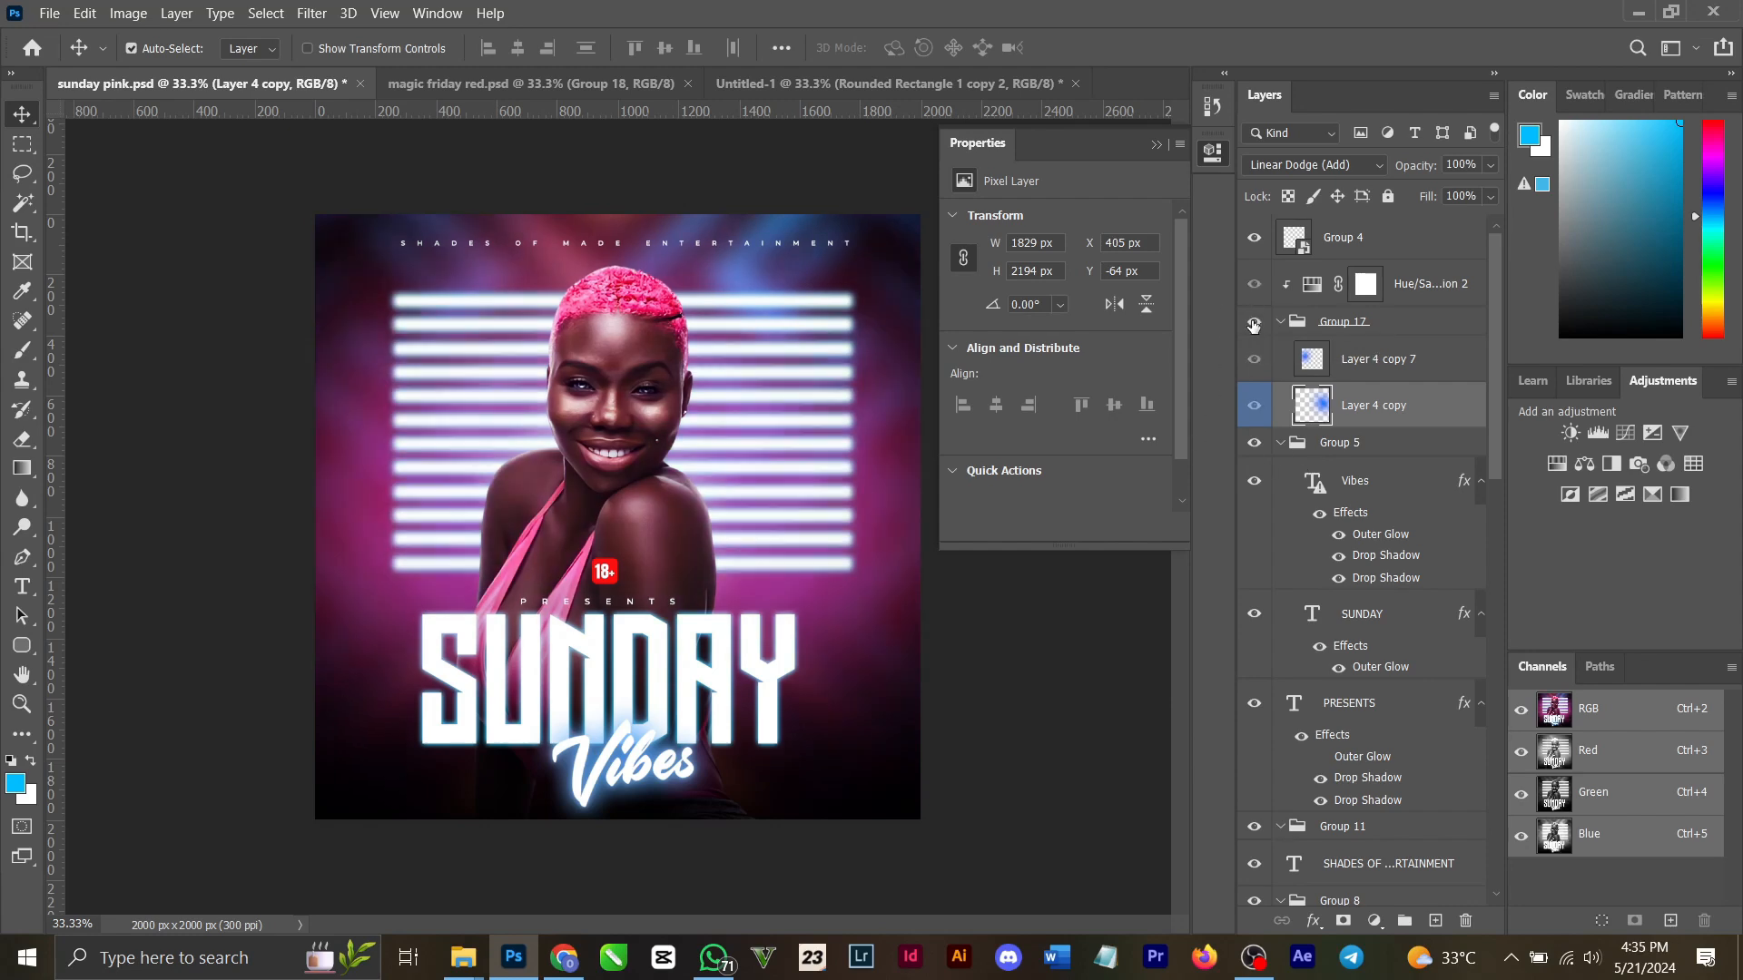
left_click(1253, 323)
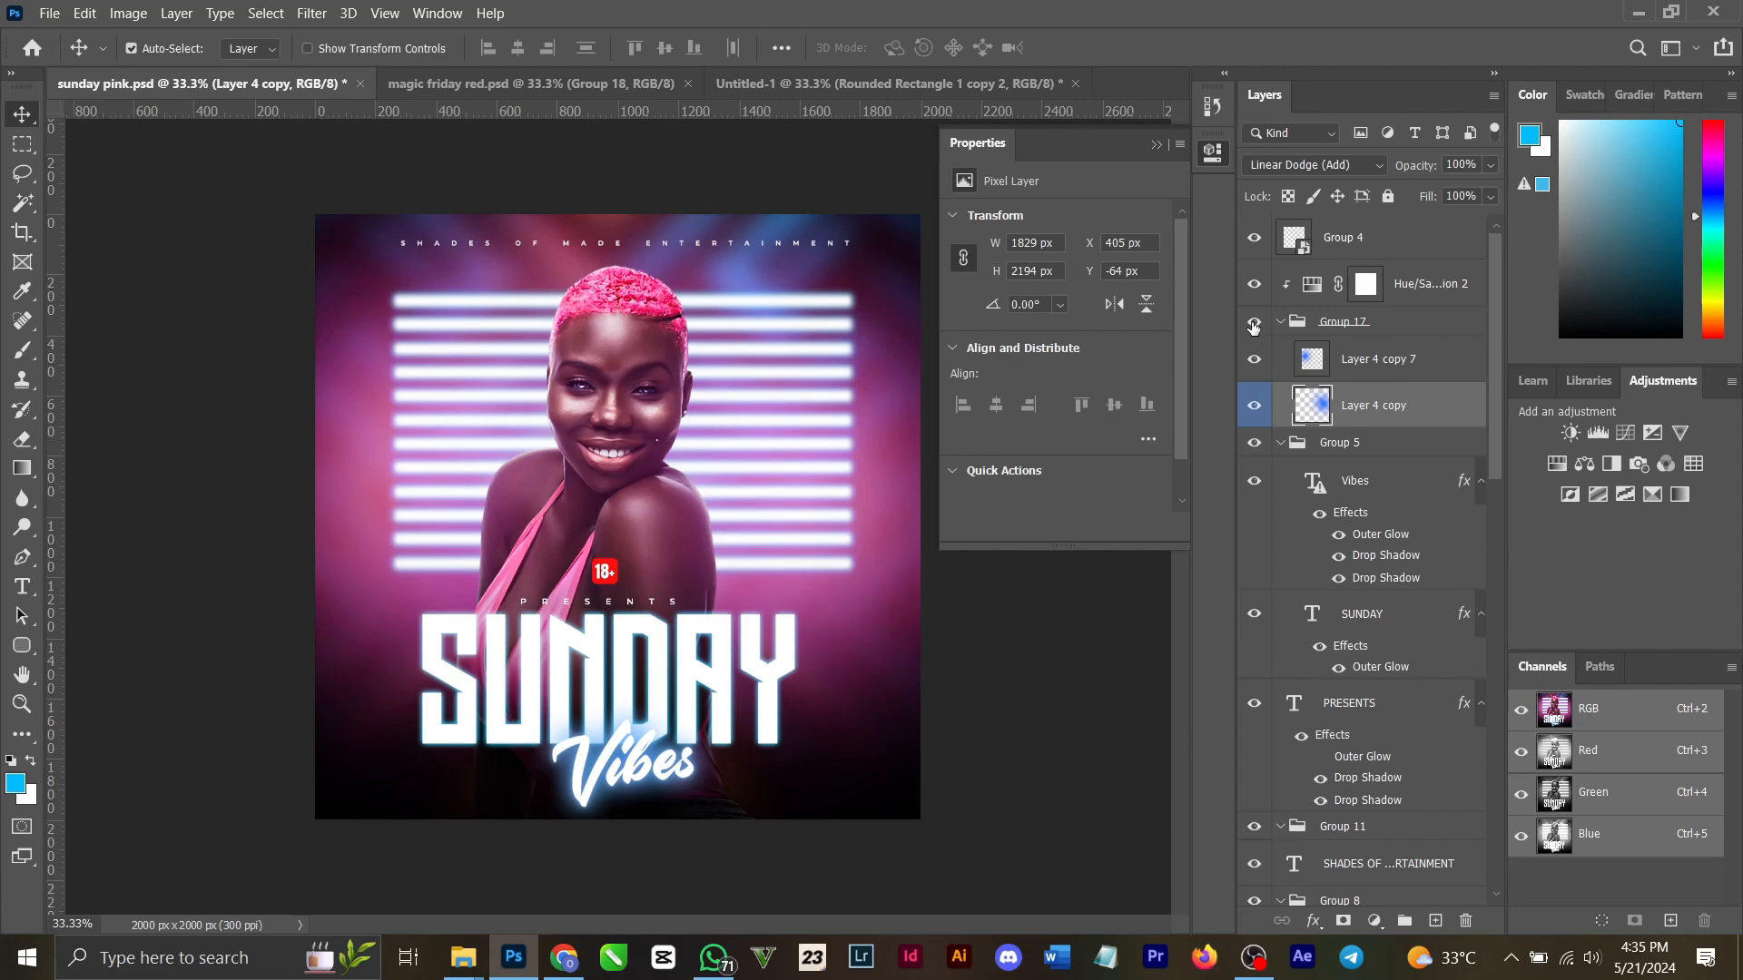
Compare the flyer with the Group 13 background glows hidden and shown.
scroll(1253, 326, "down", 10)
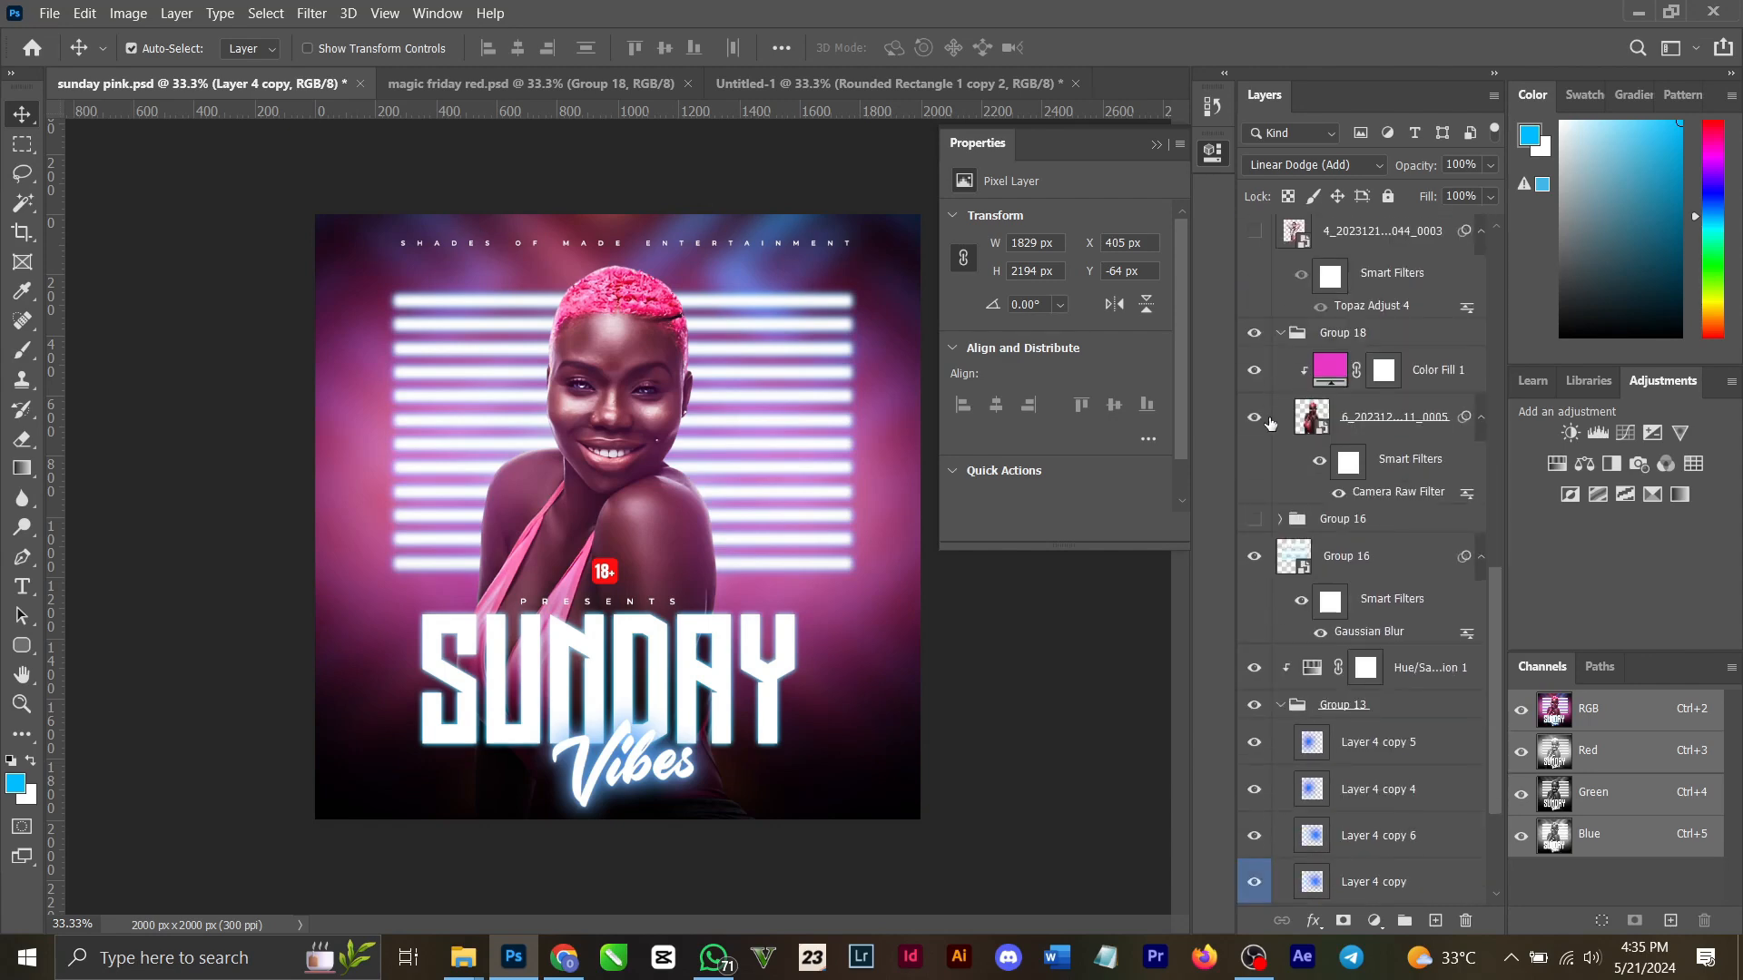
left_click(1255, 704)
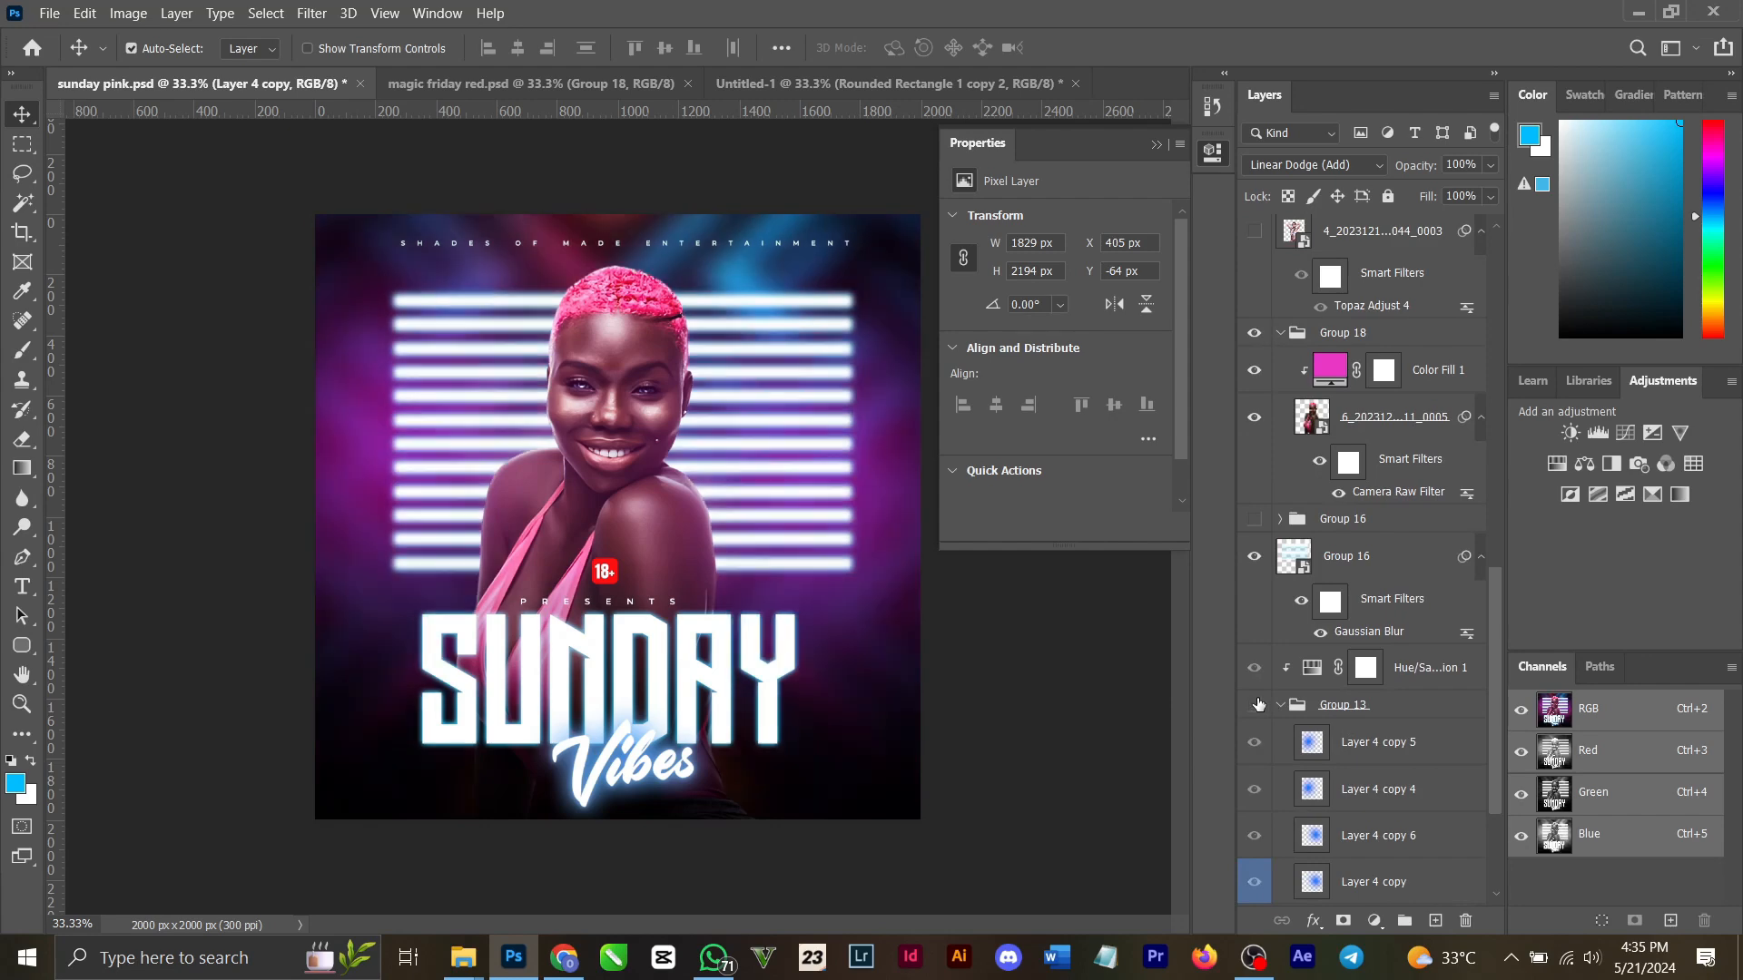
left_click(1256, 705)
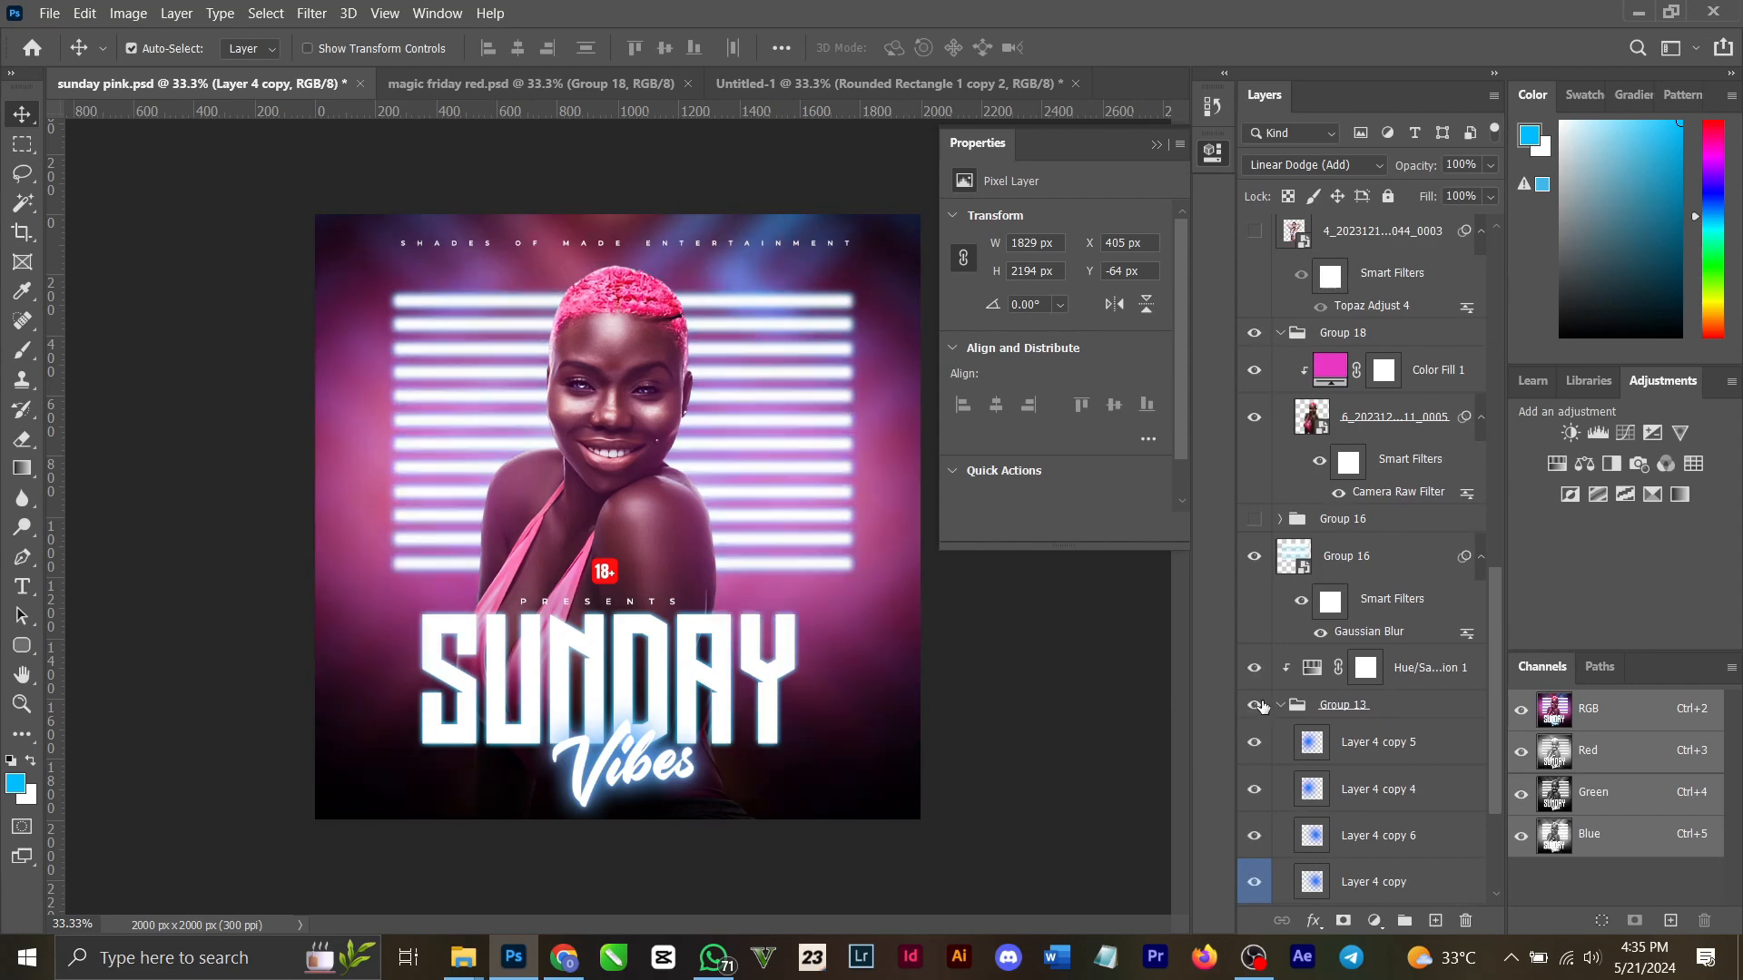
scroll(1391, 419, "up", 5)
scroll(1390, 420, "up", 5)
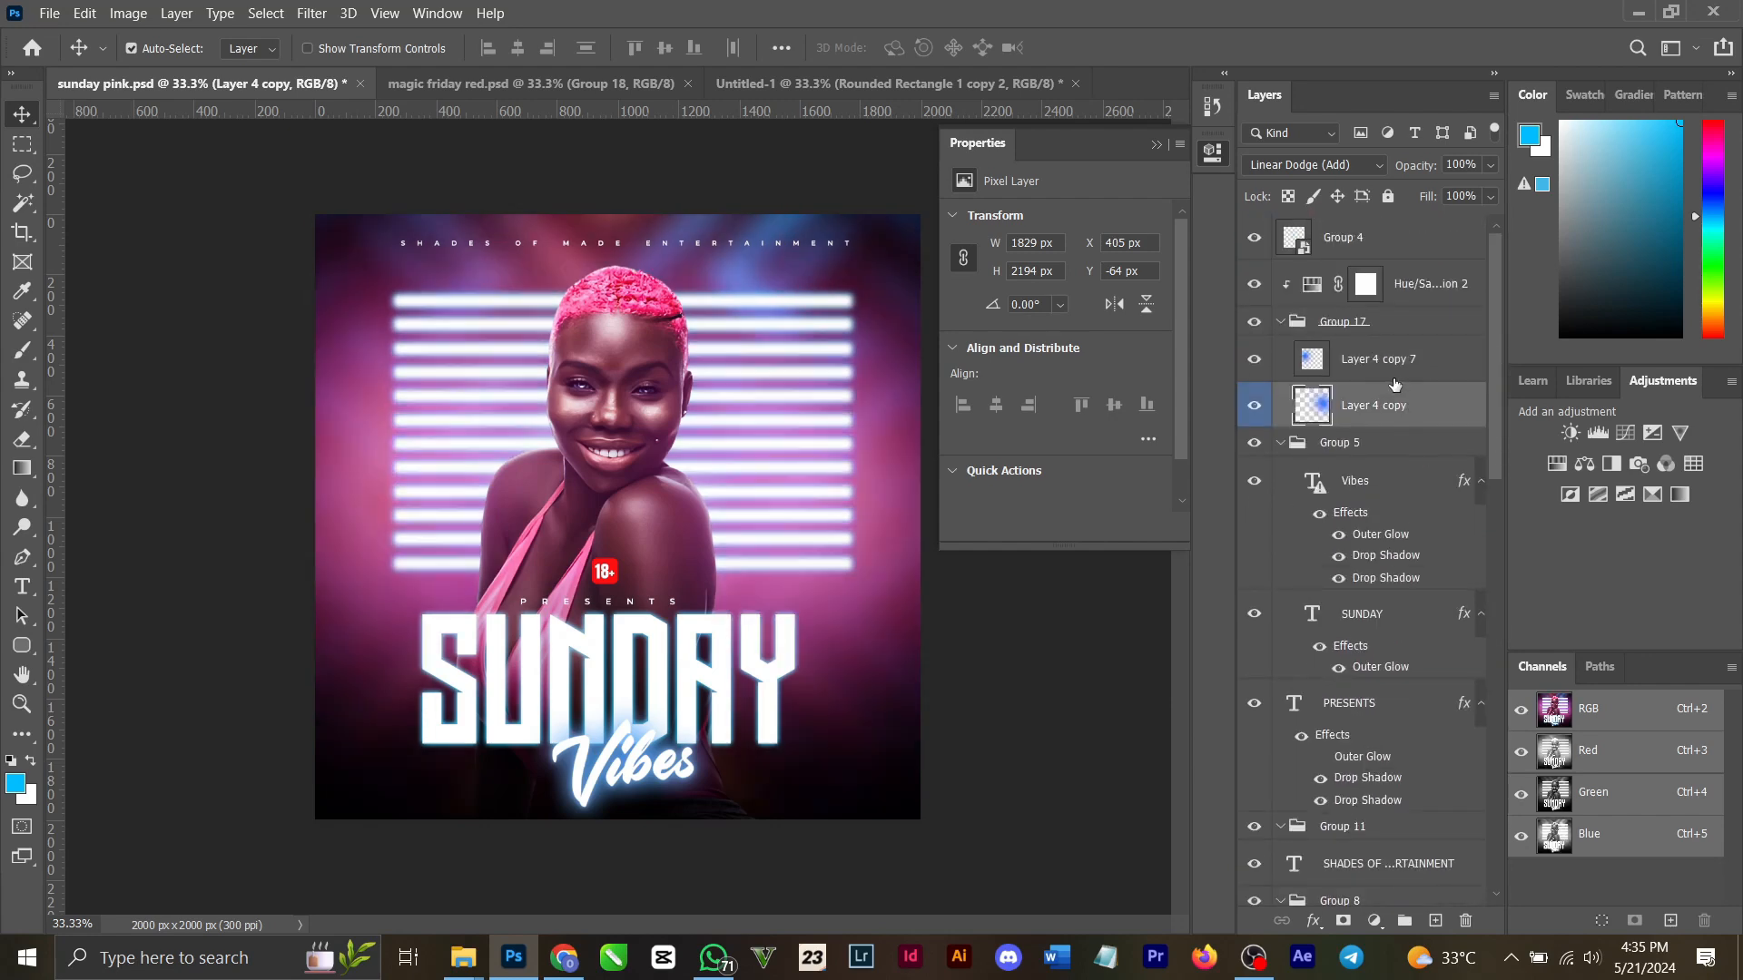
Inspect the Hue/Saturation 2 adjustment above Group 17, and check the layer stack of Untitled-1 against it.
left_click(1312, 285)
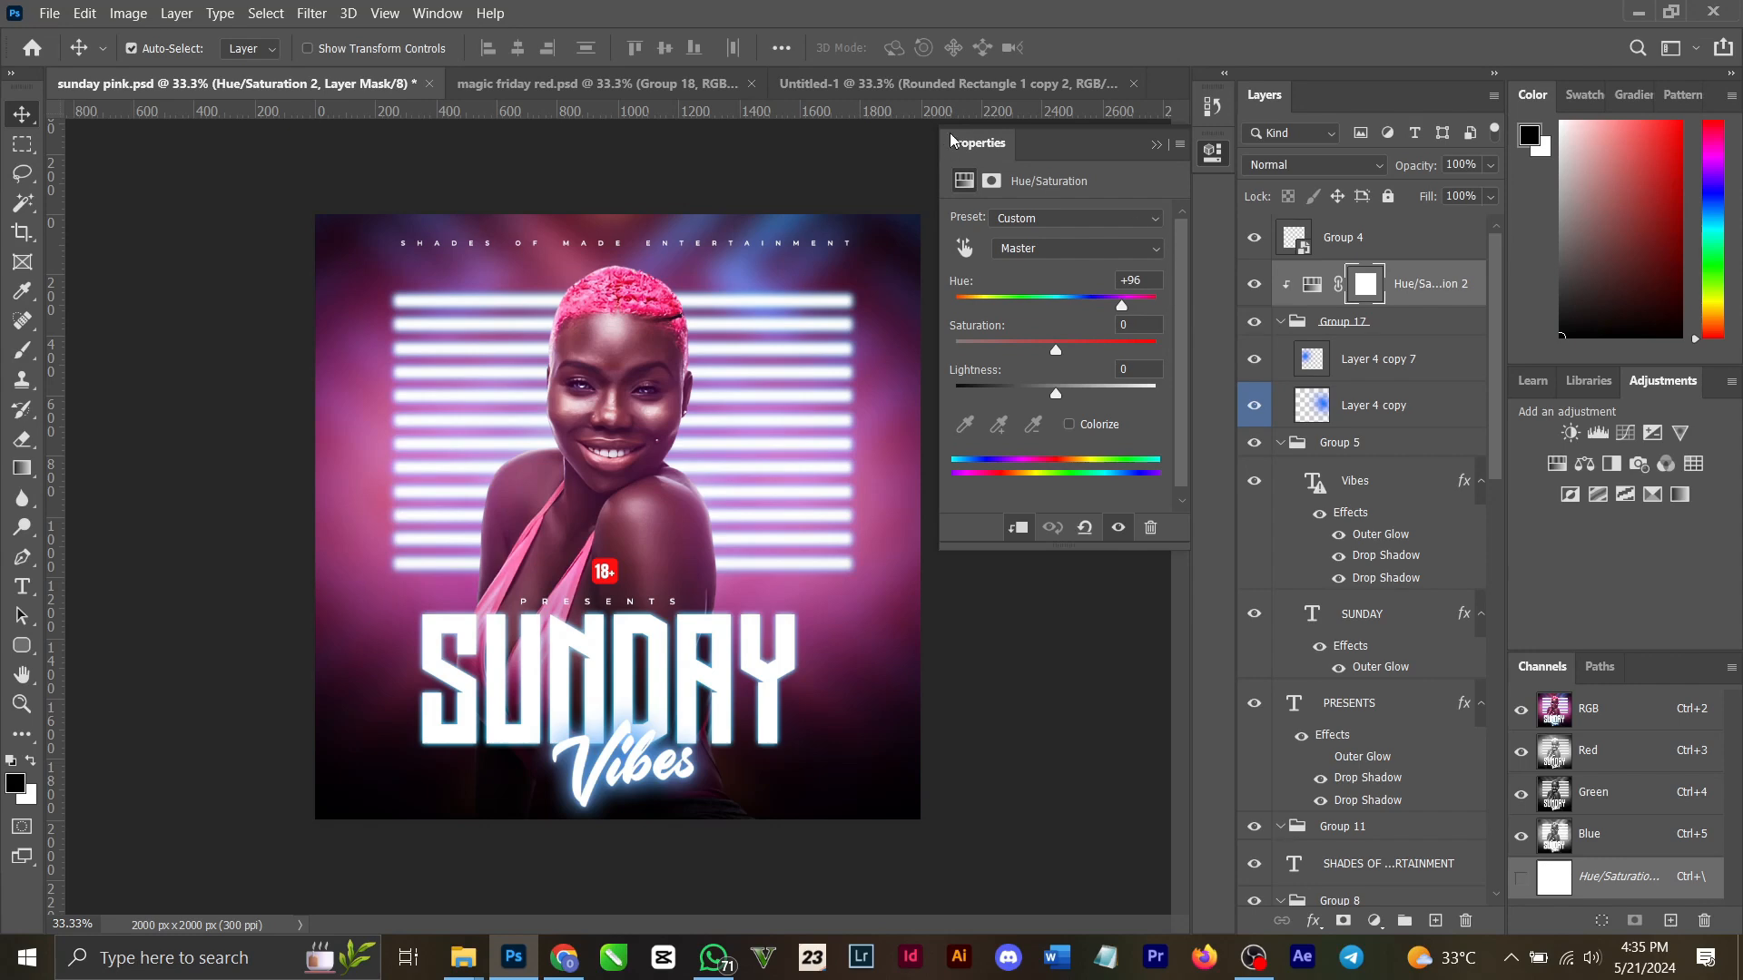
left_click(983, 87)
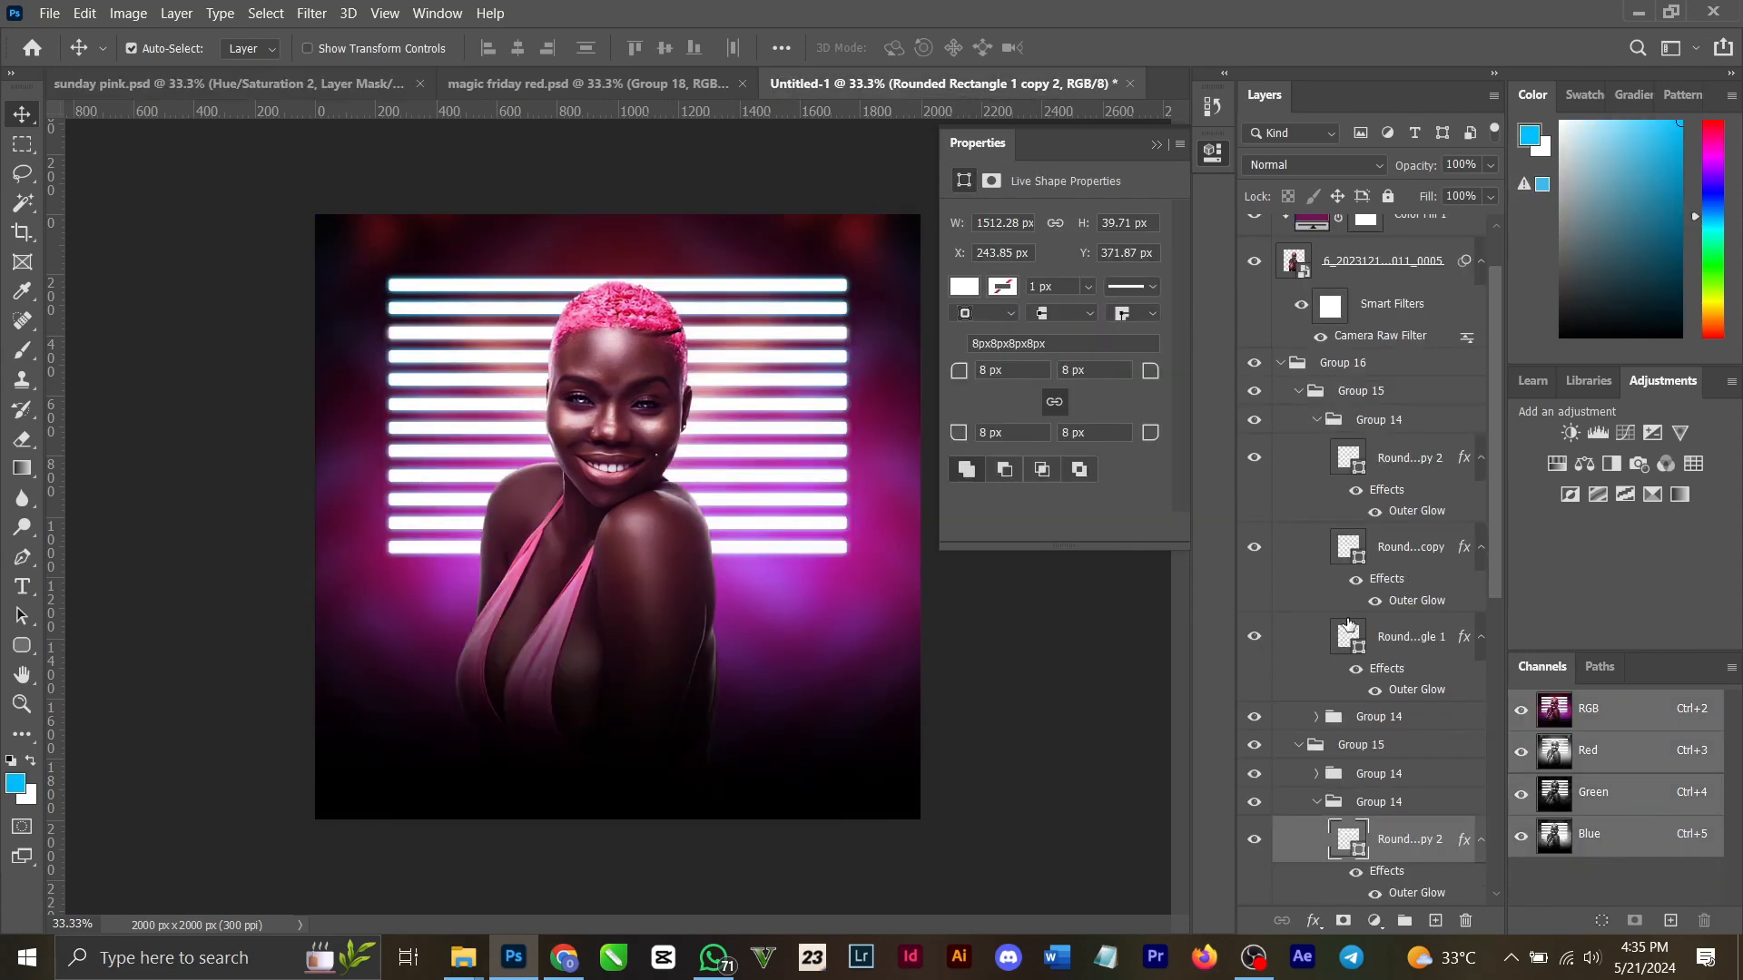
scroll(1348, 625, "down", 4)
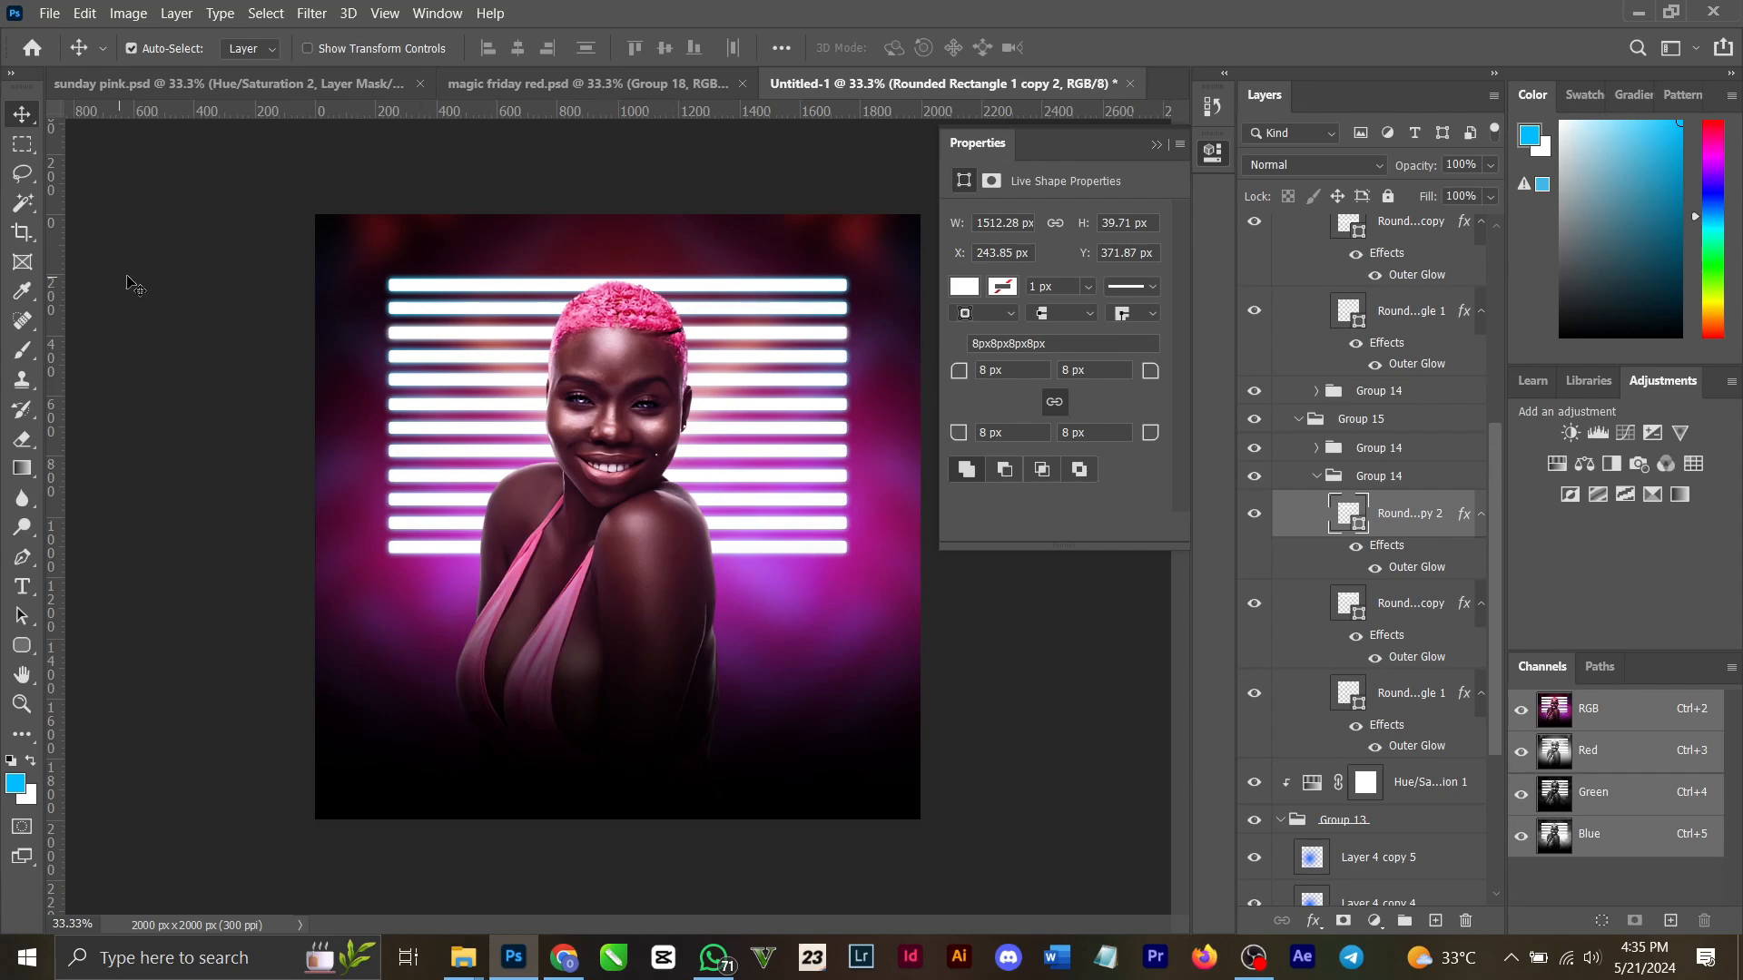
Return to sunday pink.psd, collapse the layer properties, and check the font settings of the SUNDAY title without changing the text.
left_click(284, 89)
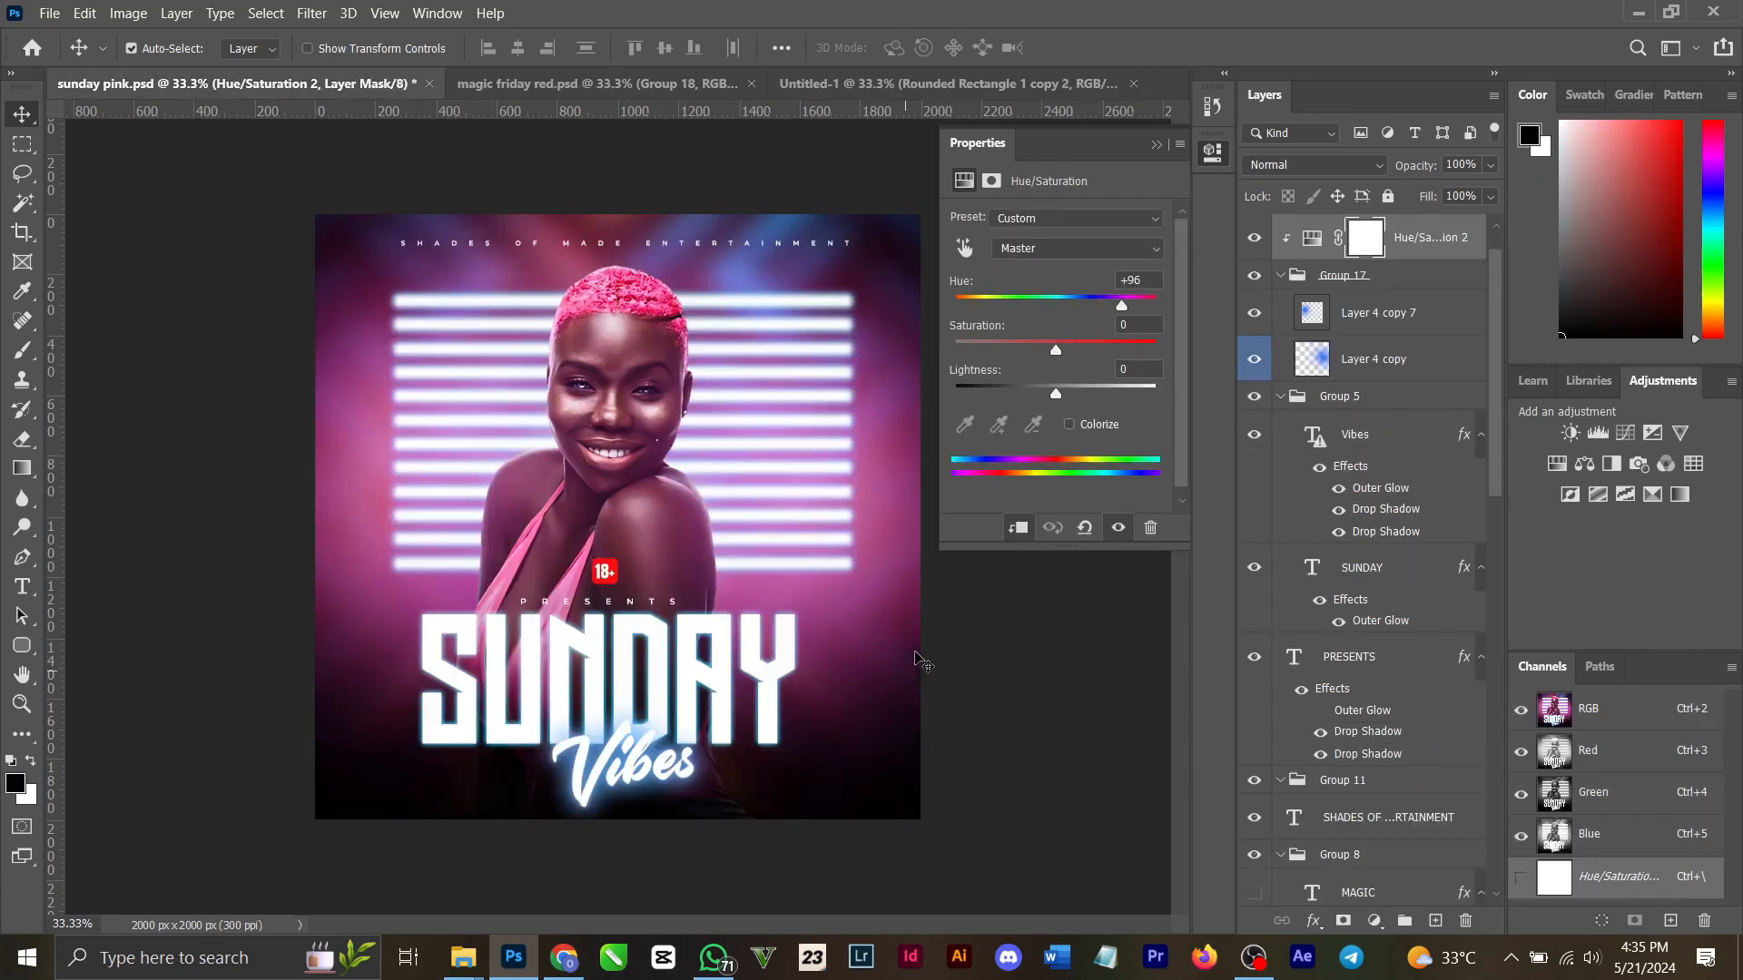
left_click(1157, 139)
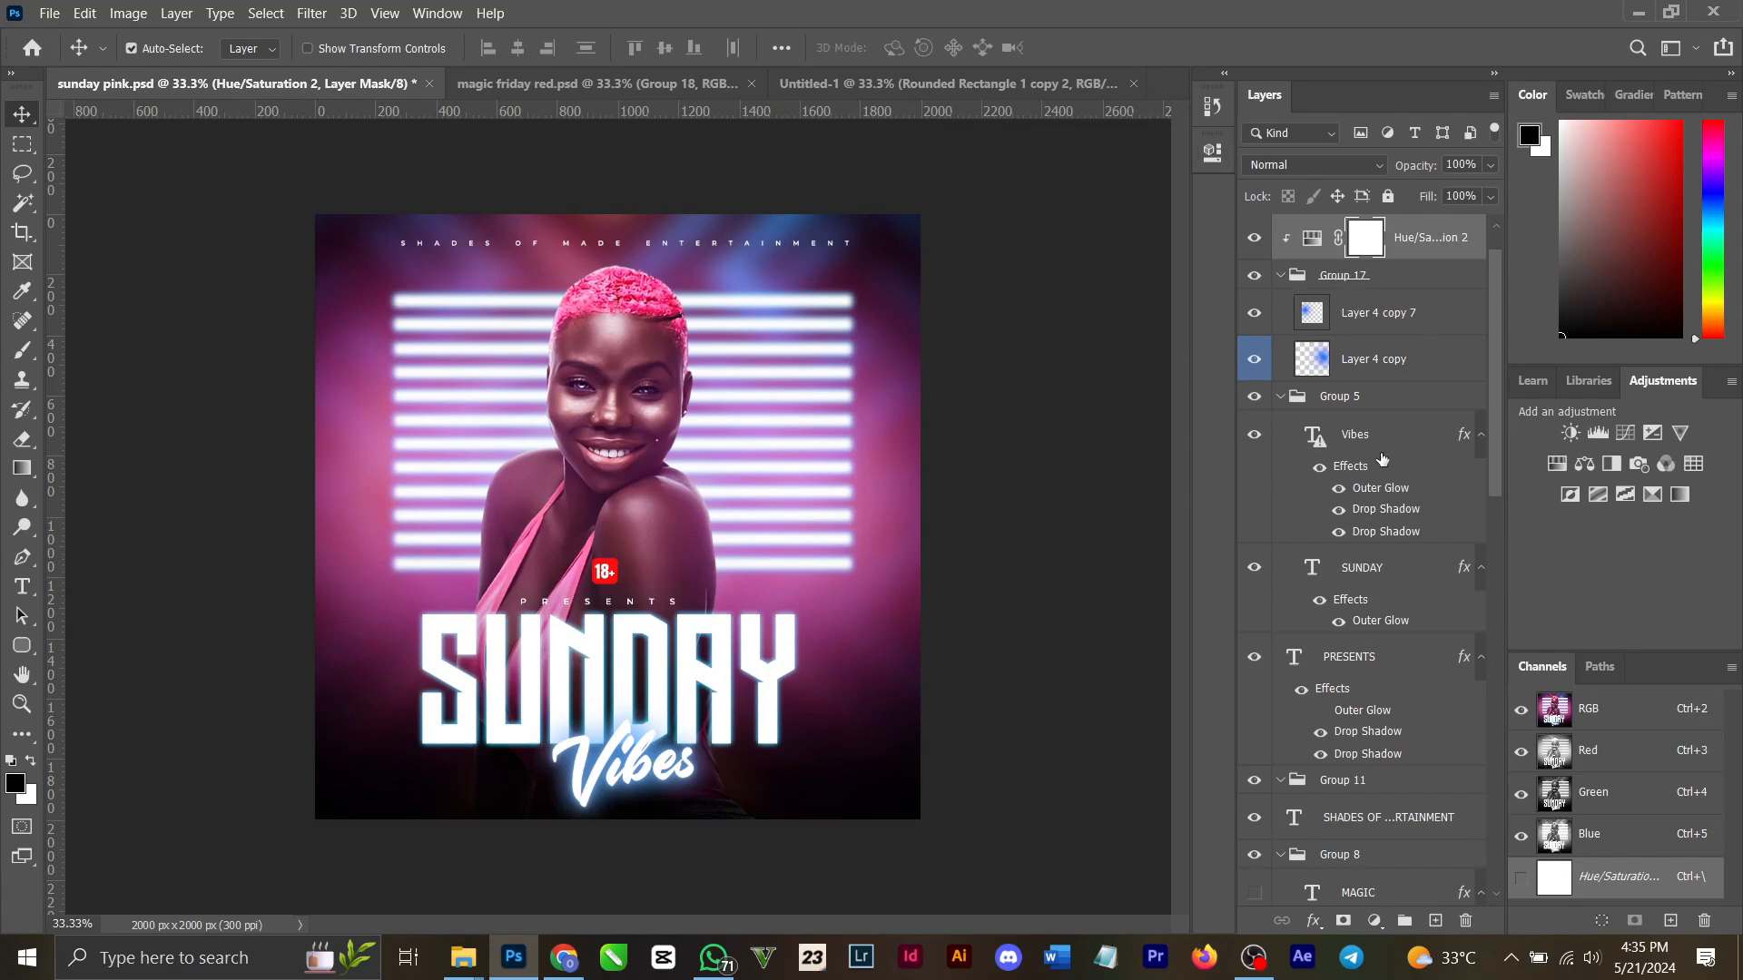
scroll(1380, 459, "up", 1)
left_click(767, 666)
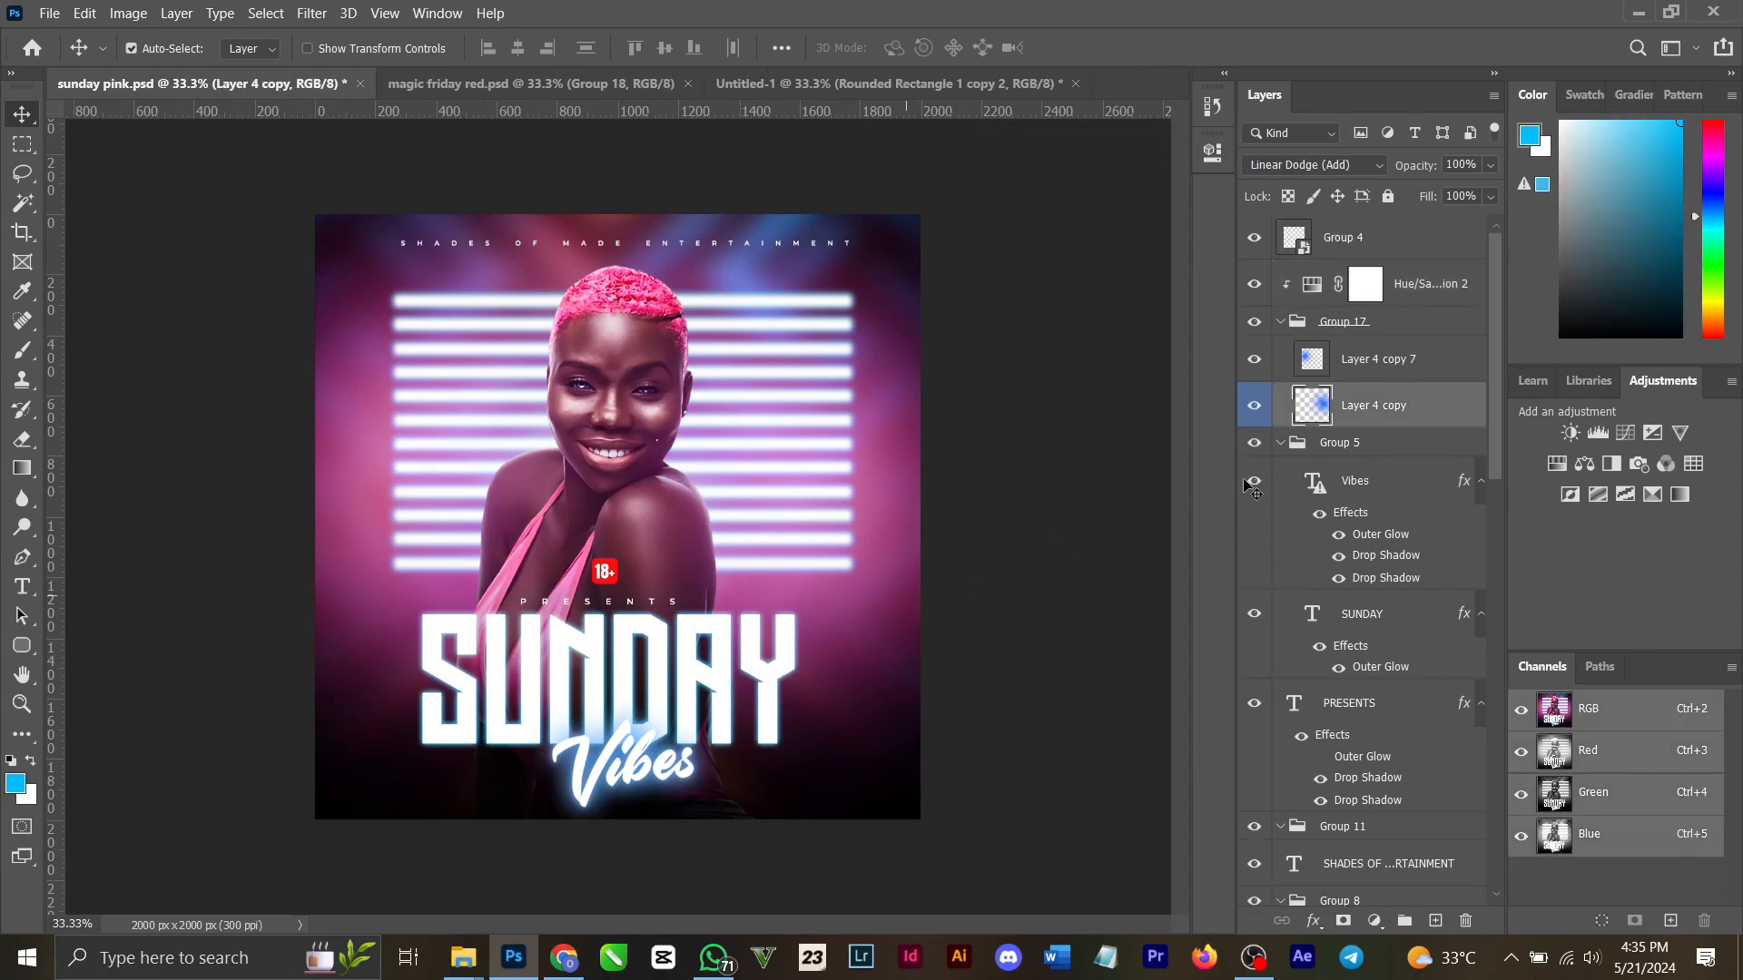
left_click(647, 696)
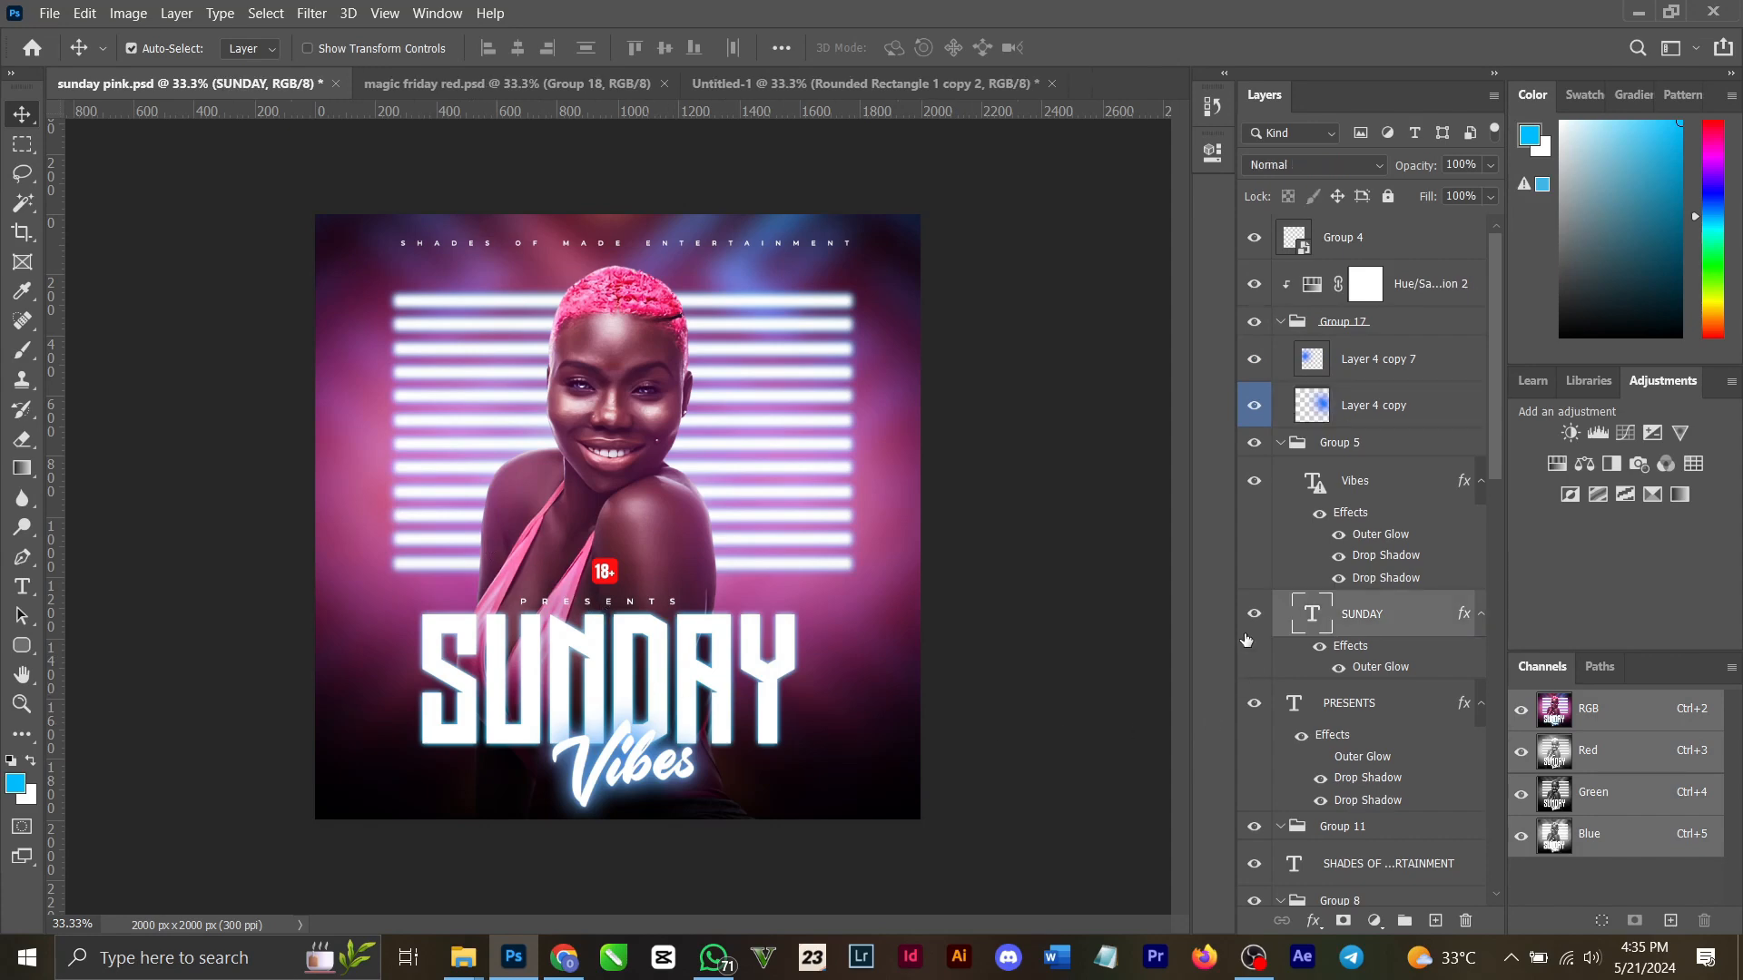
double_click(1313, 614)
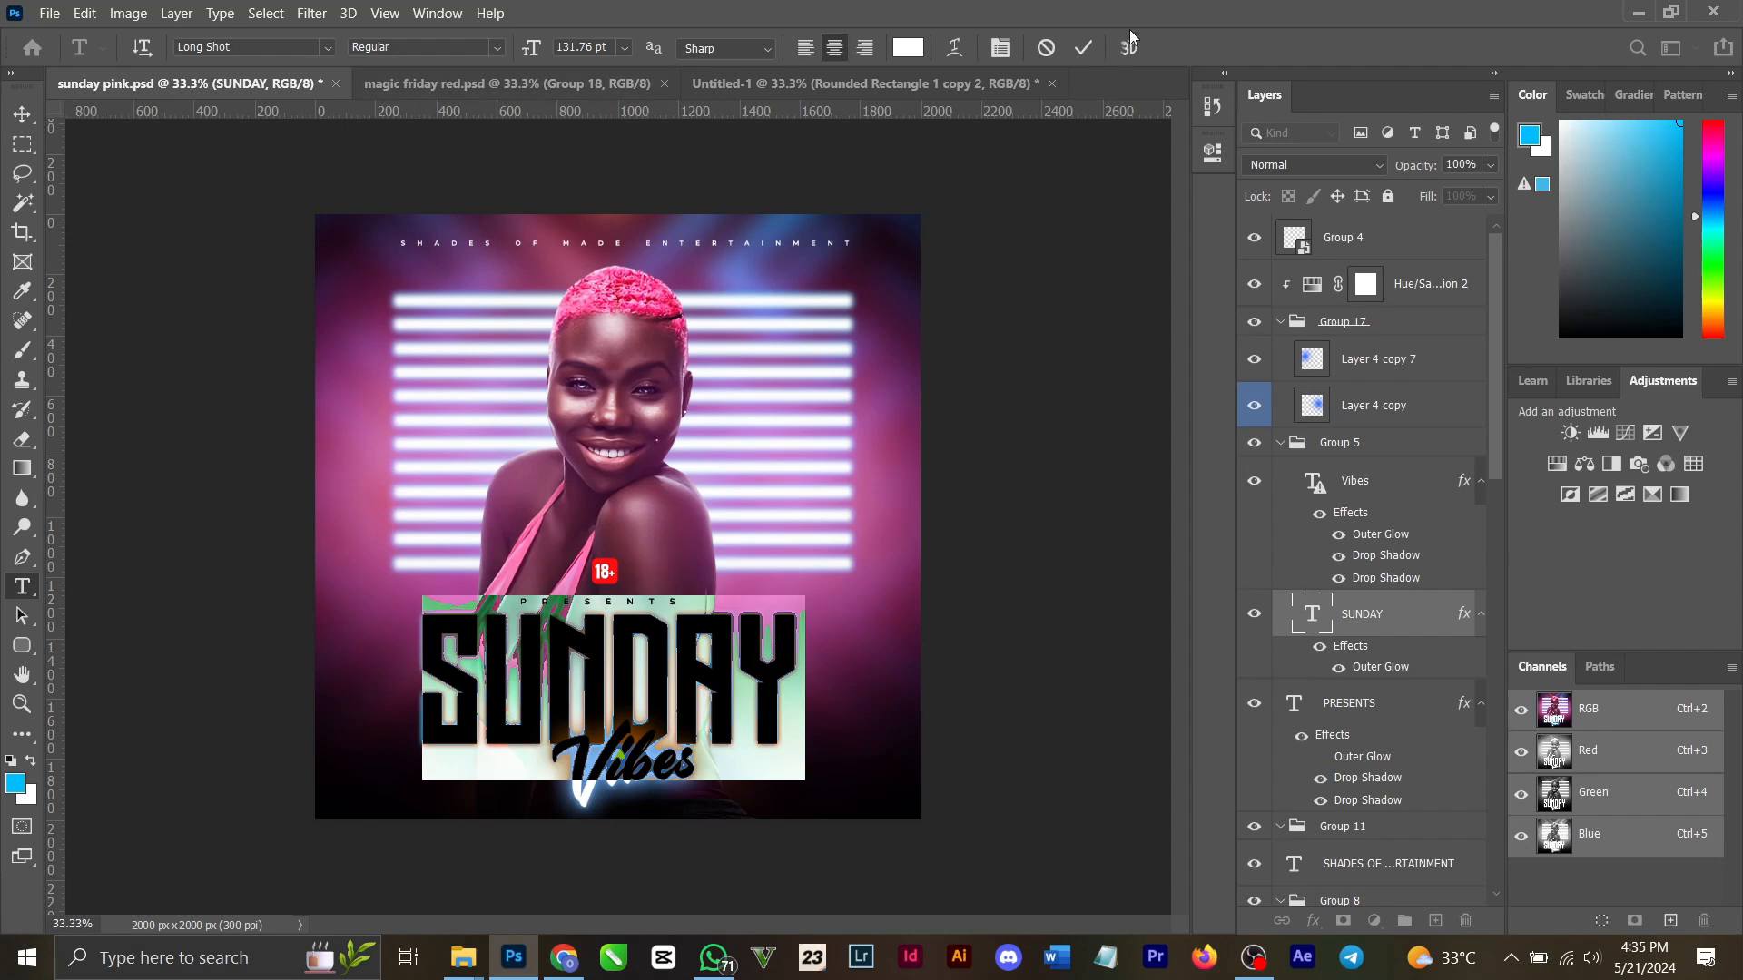
left_click(1083, 47)
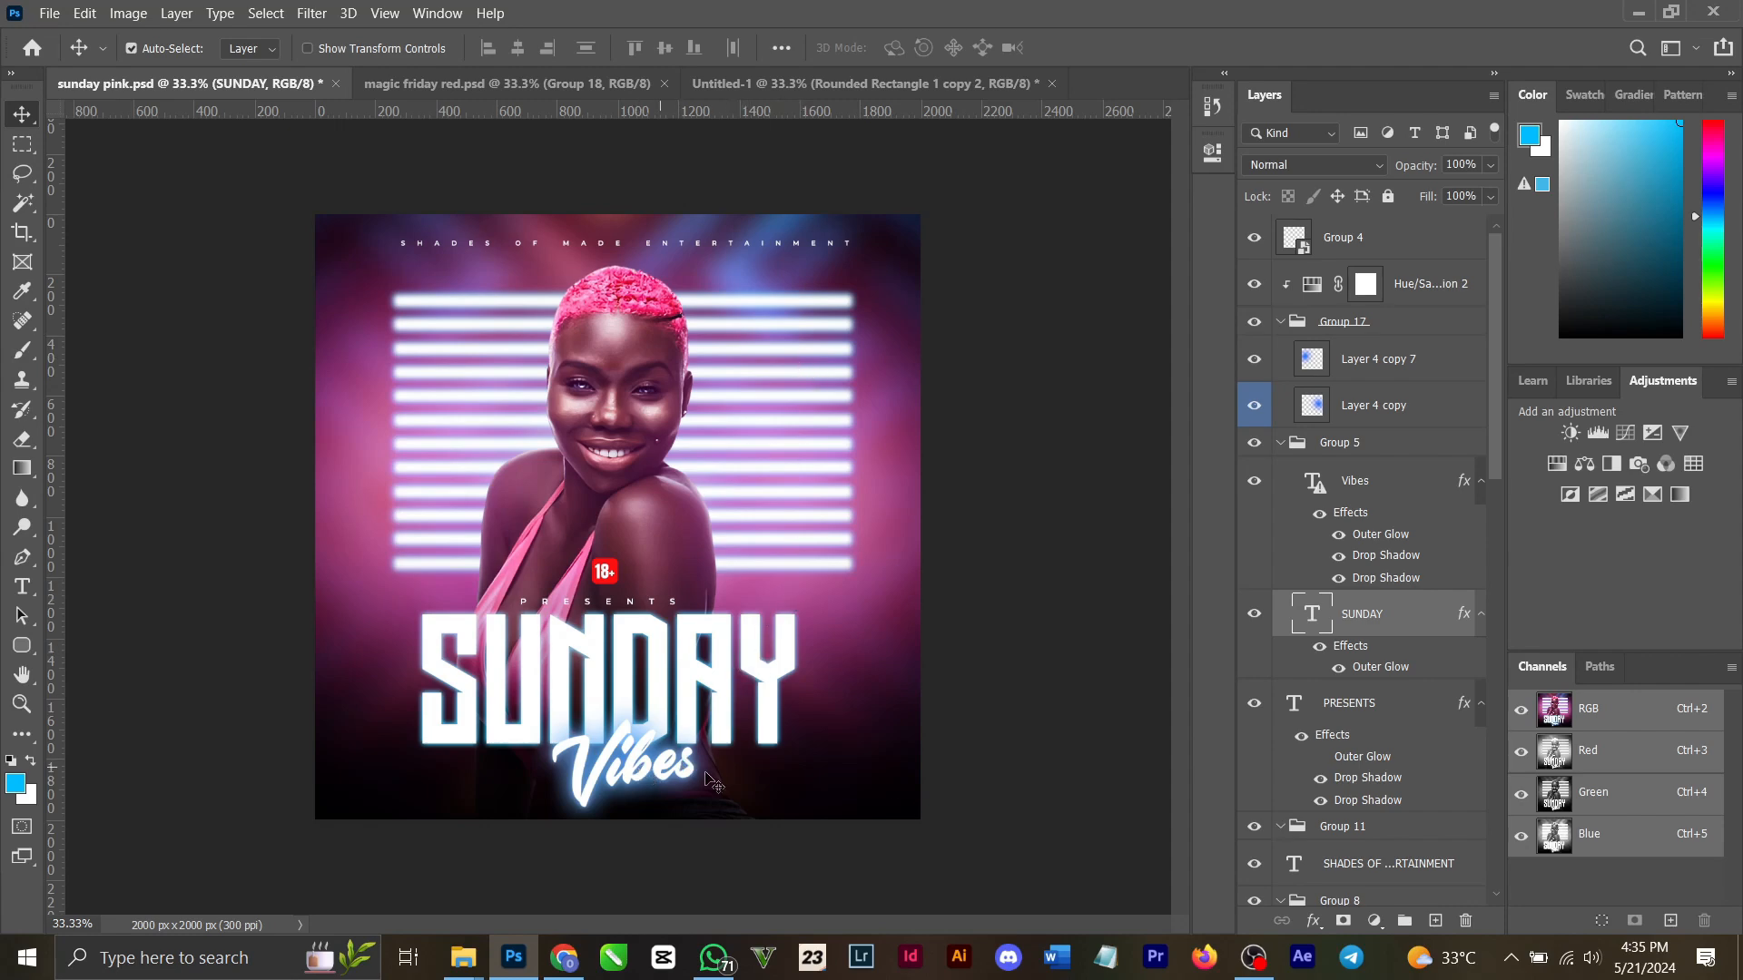
Check the font settings of the Vibes script text without changing it.
double_click(1313, 490)
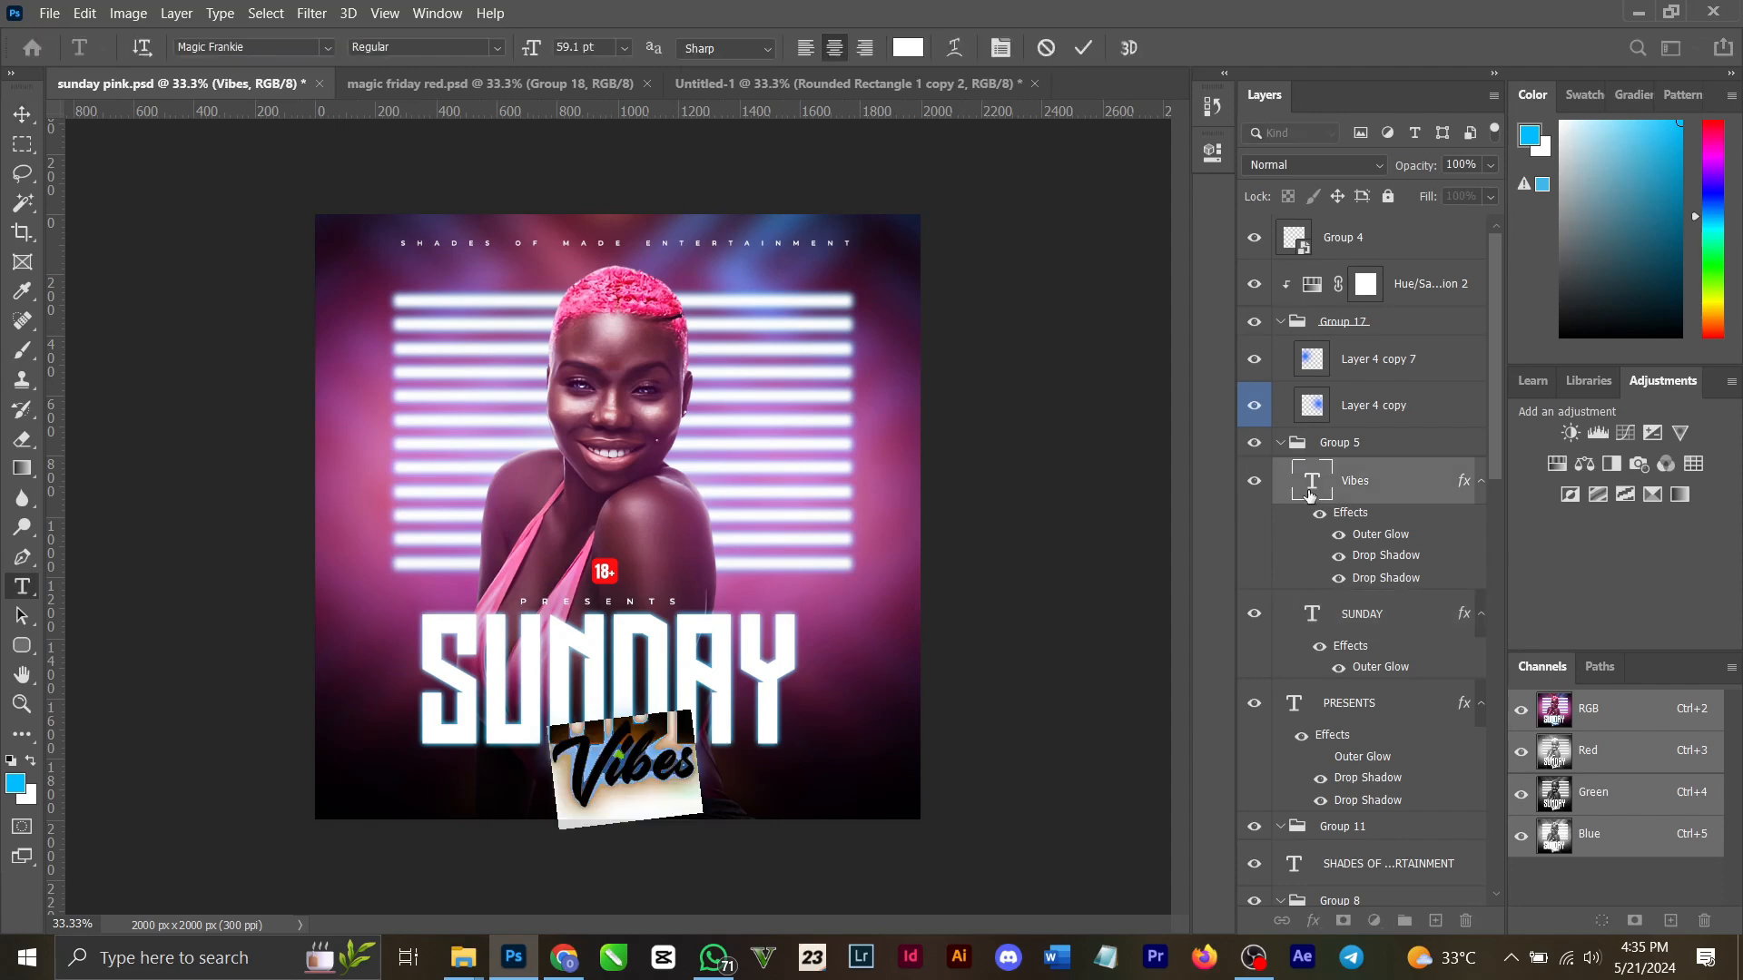
double_click(1307, 490)
left_click(1084, 47)
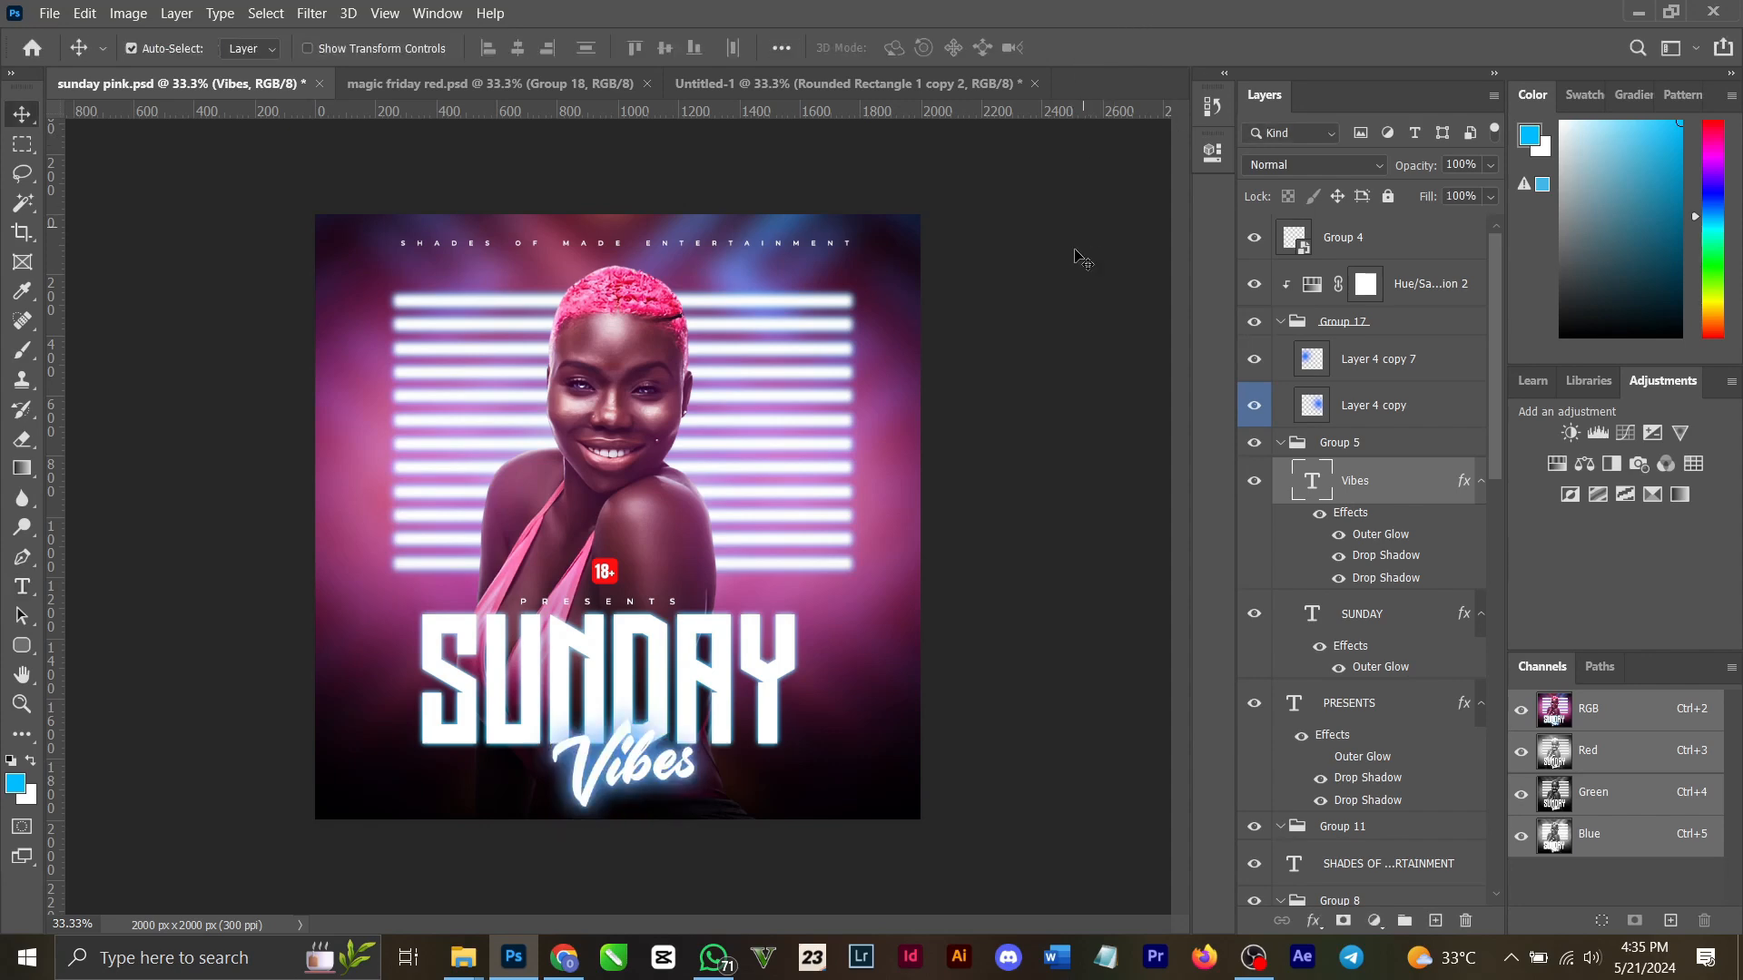